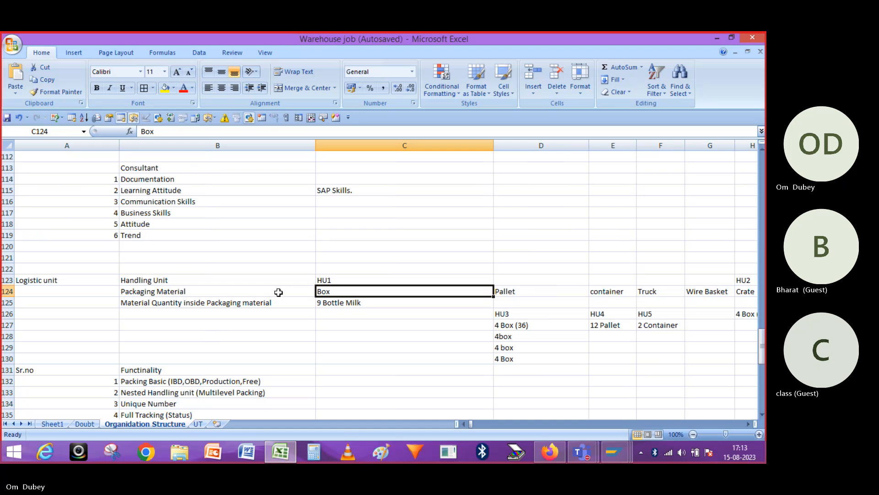
# - Examine the handling unit definition in rows 123 to 125, covering packaging material and material quantity for the HU1 box example
pyautogui.press('Up')
pyautogui.press('Left')
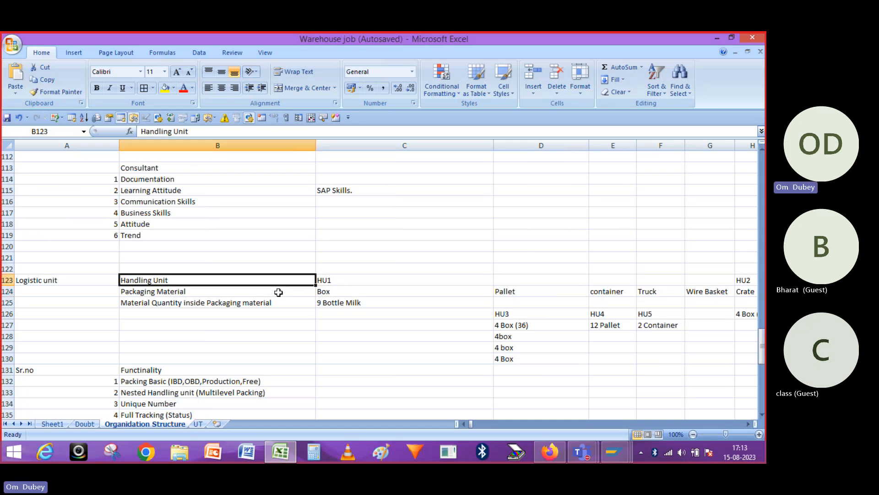
pyautogui.press('Down')
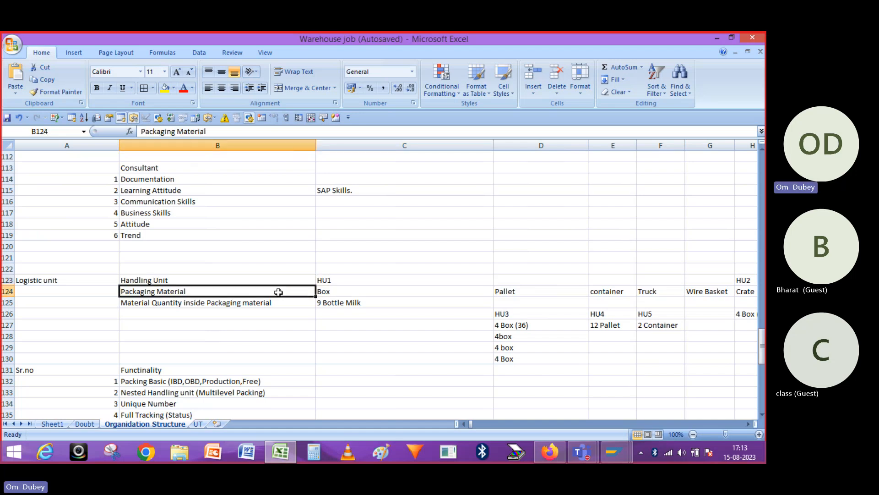
pyautogui.press('Down')
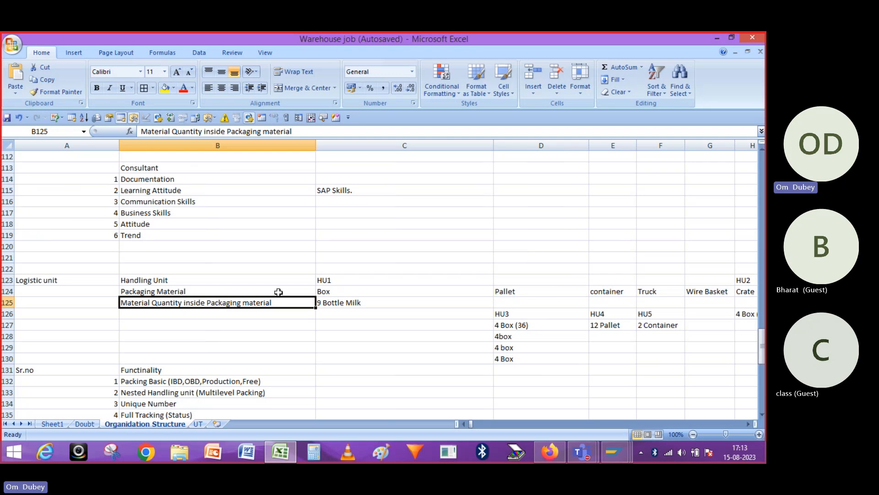
pyautogui.press('Up')
pyautogui.press('Right')
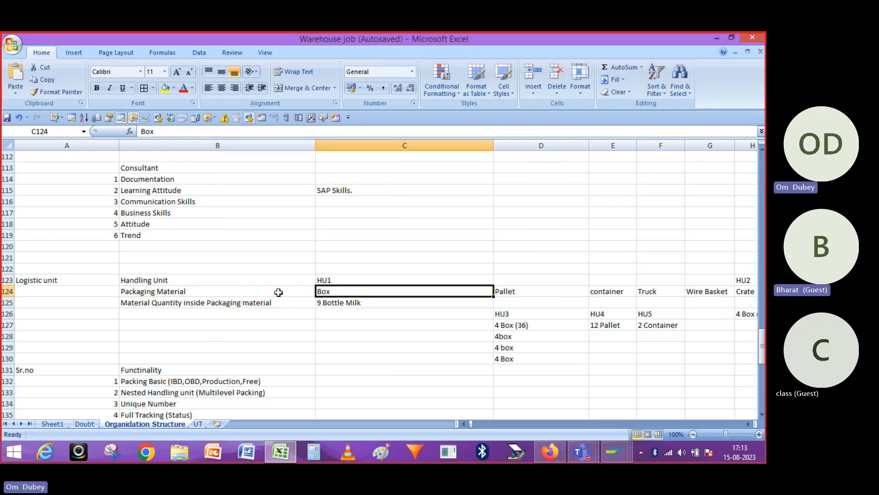
pyautogui.press('Down')
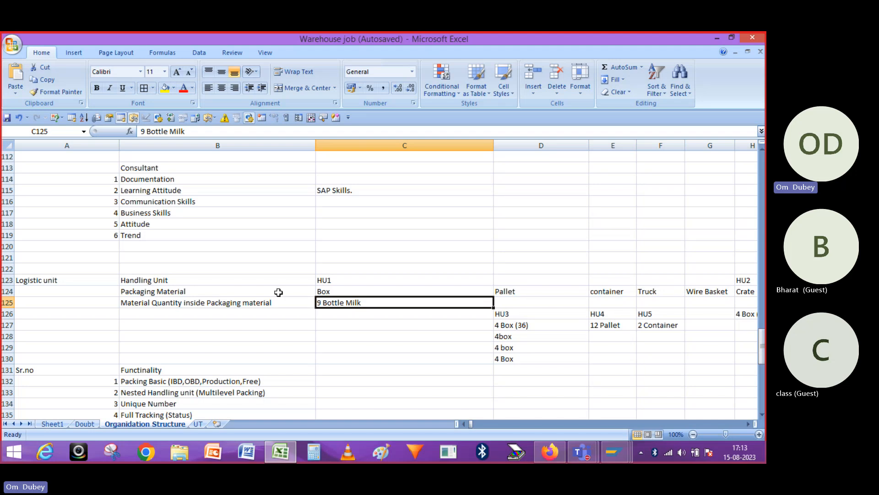
pyautogui.press('Up')
pyautogui.press('Up')
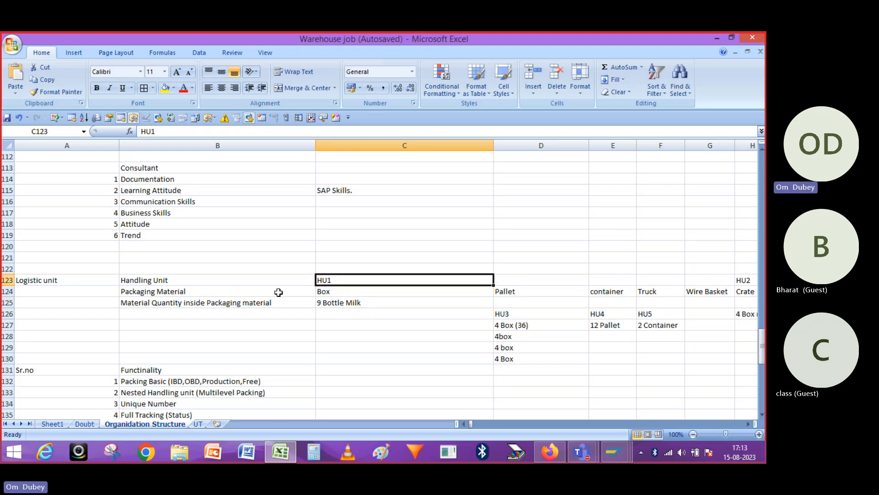
pyautogui.press('Left')
pyautogui.press('Right')
pyautogui.press('Right')
pyautogui.press('Left')
pyautogui.press('Left')
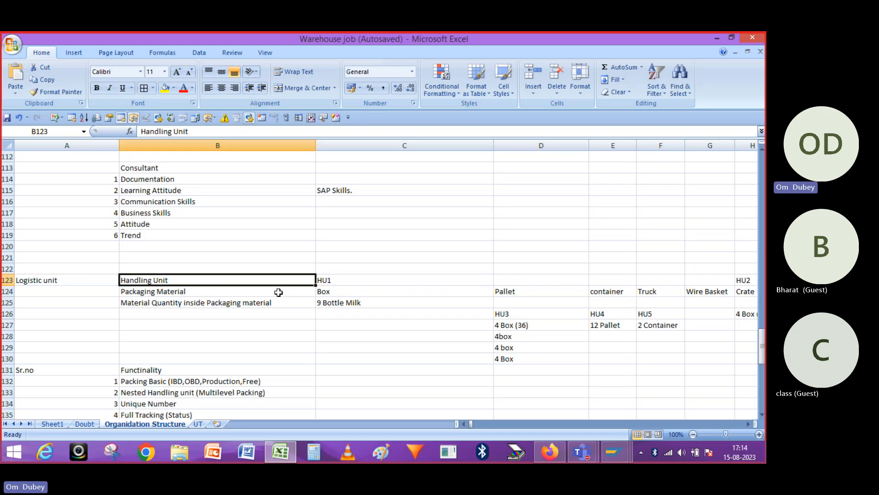
# - Review the first entries of the handling unit functionality list, from Packing Basic to Full Tracking
pyautogui.press('Down')
pyautogui.press('Down')
pyautogui.press('Down')
pyautogui.press('Down')
pyautogui.press('Down')
pyautogui.press('Down')
pyautogui.press('Down')
pyautogui.press('Down')
pyautogui.press('Down')
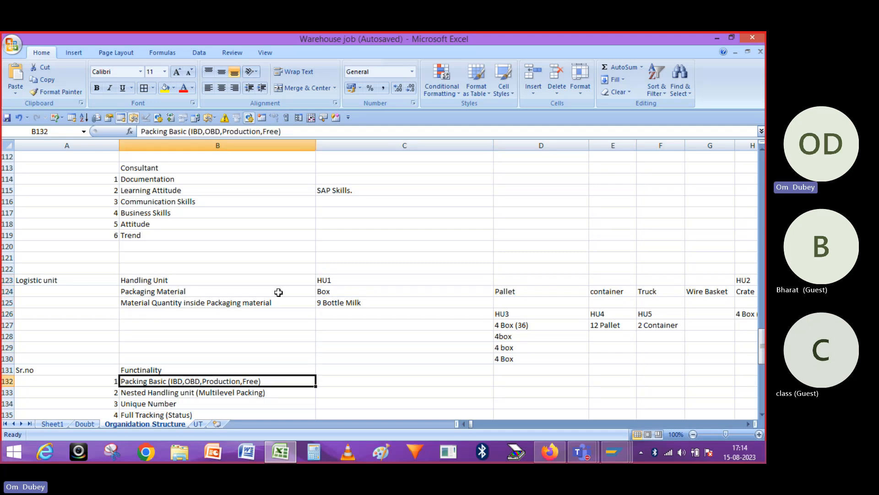
pyautogui.press('Down')
pyautogui.press('Down')
pyautogui.press('Down')
pyautogui.press('Up')
pyautogui.press('Up')
pyautogui.press('Up')
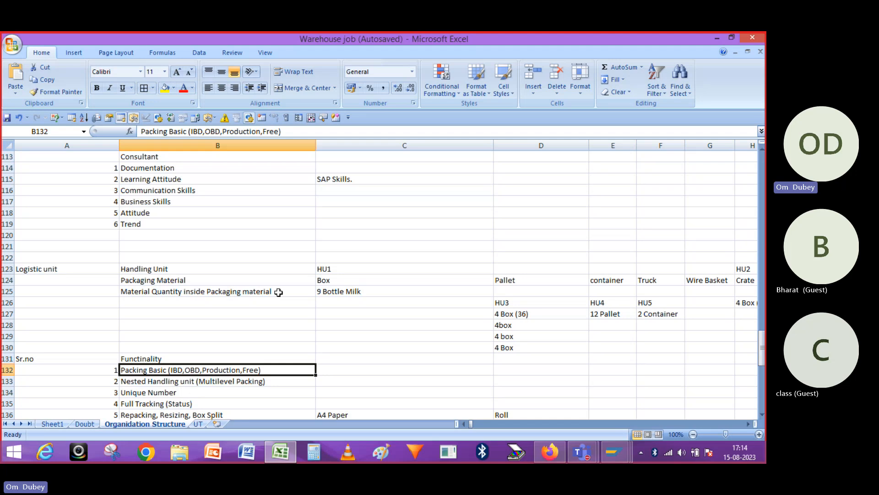
# - Go over the Packing Basic and Nested Handling unit entries together with the functionality entries that follow them
pyautogui.press('Down')
pyautogui.press('Up')
pyautogui.press('Down')
pyautogui.press('Up')
pyautogui.press('Down')
pyautogui.press('Down')
pyautogui.press('Down')
pyautogui.press('Up')
pyautogui.press('Up')
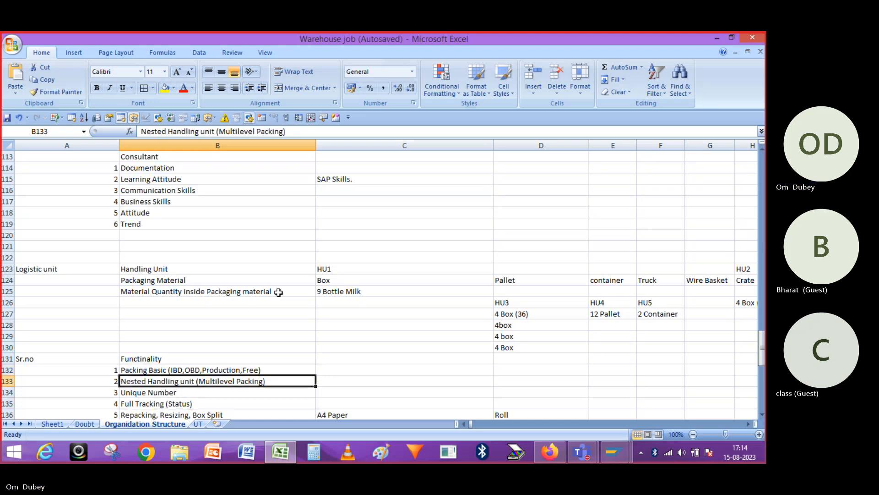
pyautogui.press('Up')
pyautogui.press('Down')
pyautogui.press('Down')
pyautogui.press('Down')
pyautogui.press('Down')
pyautogui.press('Down')
pyautogui.press('Up')
pyautogui.press('Up')
pyautogui.press('Up')
pyautogui.press('Up')
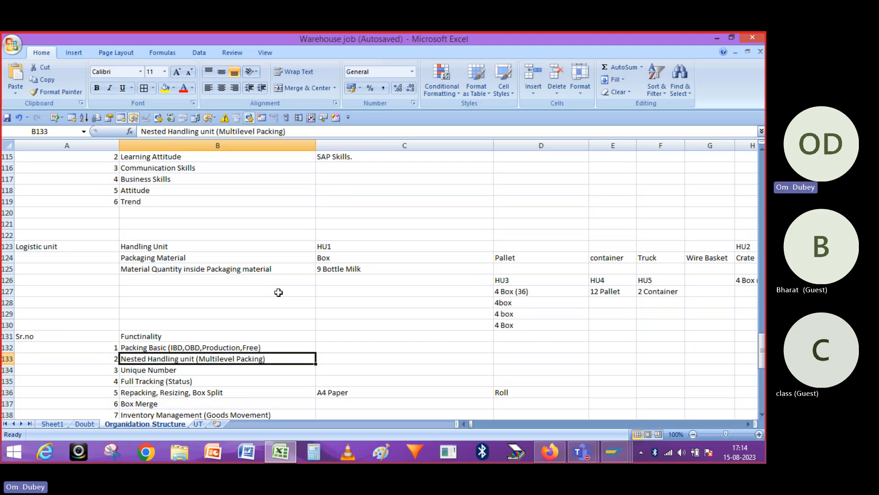
# - Examine the multilevel packing example across the pallet, container, truck, wire basket and crate columns in rows 123 to 130
pyautogui.press('Up')
pyautogui.press('Up')
pyautogui.press('Up')
pyautogui.press('Up')
pyautogui.press('Up')
pyautogui.press('Up')
pyautogui.press('Up')
pyautogui.press('Up')
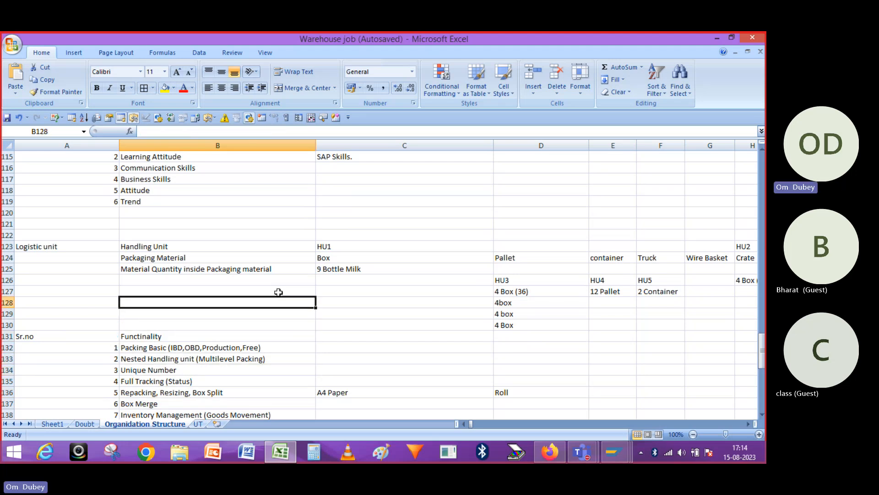
pyautogui.press('Right')
pyautogui.press('Right')
pyautogui.press('Right')
pyautogui.press('Right')
pyautogui.press('Right')
pyautogui.press('Right')
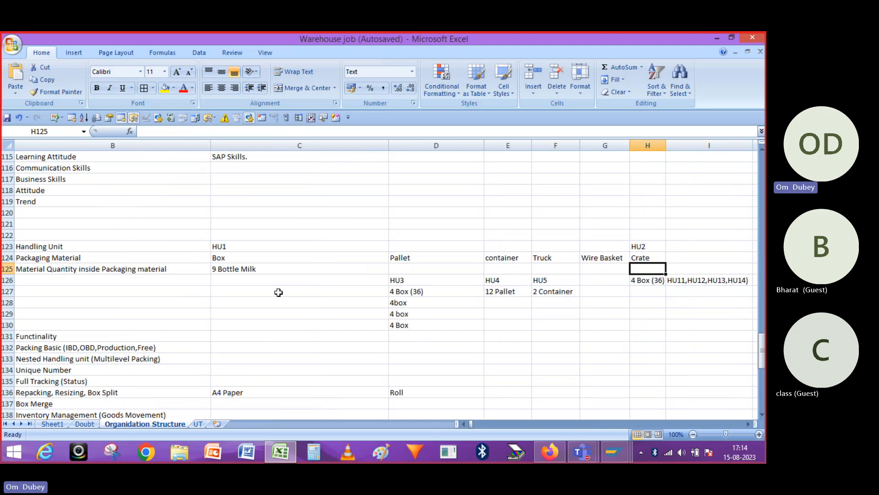
pyautogui.press('Left')
pyautogui.press('Left')
pyautogui.press('Left')
pyautogui.press('Left')
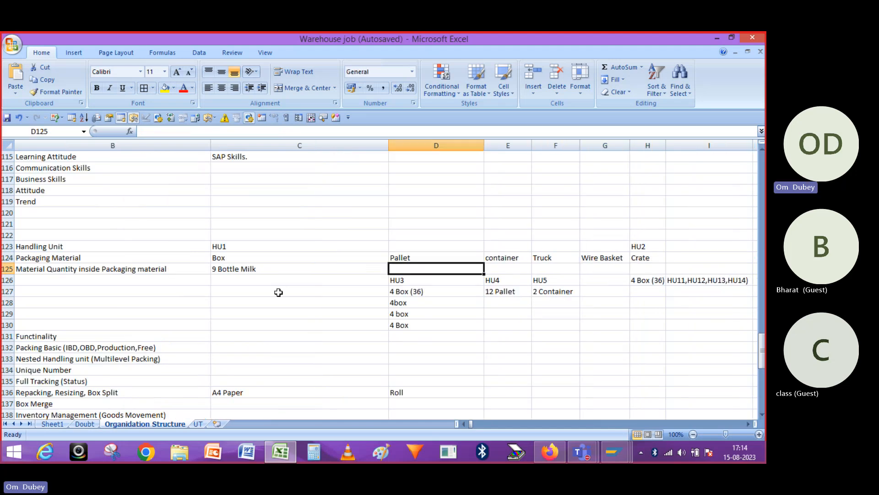
pyautogui.press('Down')
pyautogui.press('Right')
pyautogui.press('Left')
pyautogui.press('Left')
pyautogui.press('Left')
pyautogui.press('Left')
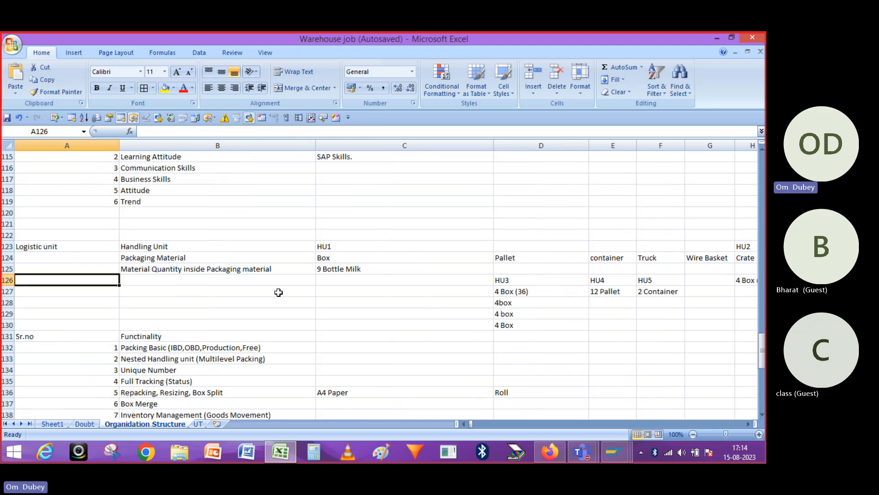
pyautogui.press('Right')
pyautogui.press('Right')
pyautogui.press('Left')
# - Look through the functionality list down to its last entry, Warehouse Logistic, and return to Full Tracking
pyautogui.press('Down')
pyautogui.press('Down')
pyautogui.press('Down')
pyautogui.press('Down')
pyautogui.press('Down')
pyautogui.press('Down')
pyautogui.press('Down')
pyautogui.press('Down')
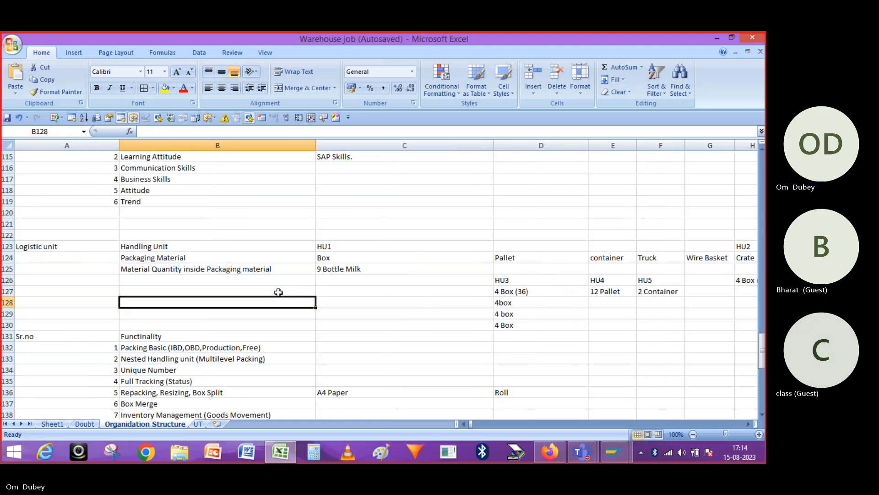
pyautogui.press('Down')
pyautogui.press('Down')
pyautogui.press('Down')
pyautogui.press('Down')
pyautogui.press('Down')
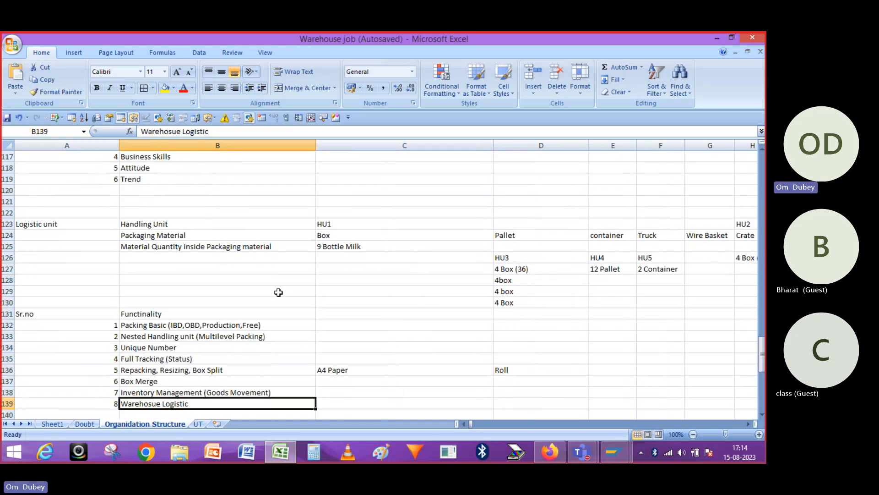
pyautogui.press('Up')
pyautogui.press('Up')
pyautogui.press('Up')
pyautogui.press('Up')
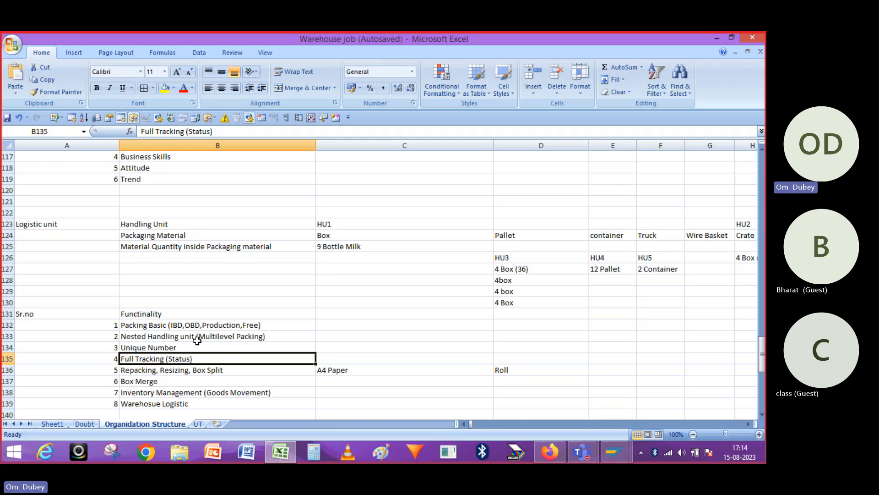
# - Review the Repacking, Box Merge, Inventory Management and Warehouse Logistic functionality entries one by one
pyautogui.click(174, 366)
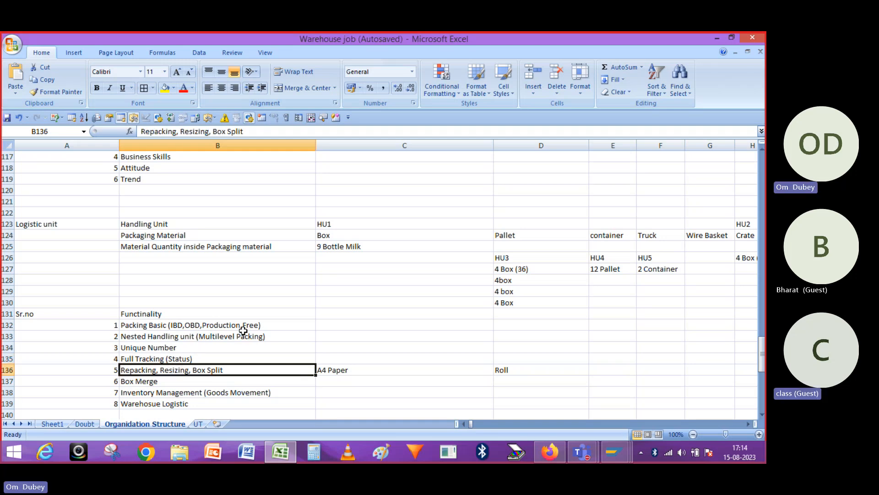
pyautogui.press('Up')
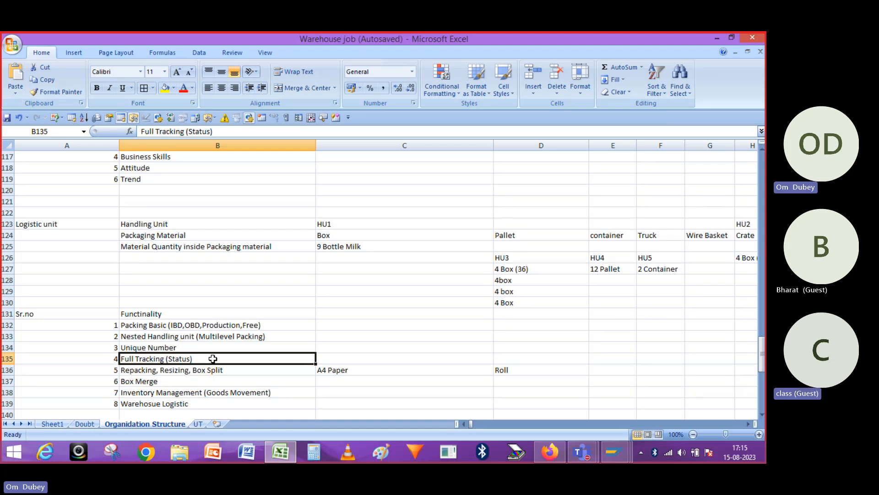
pyautogui.press('Down')
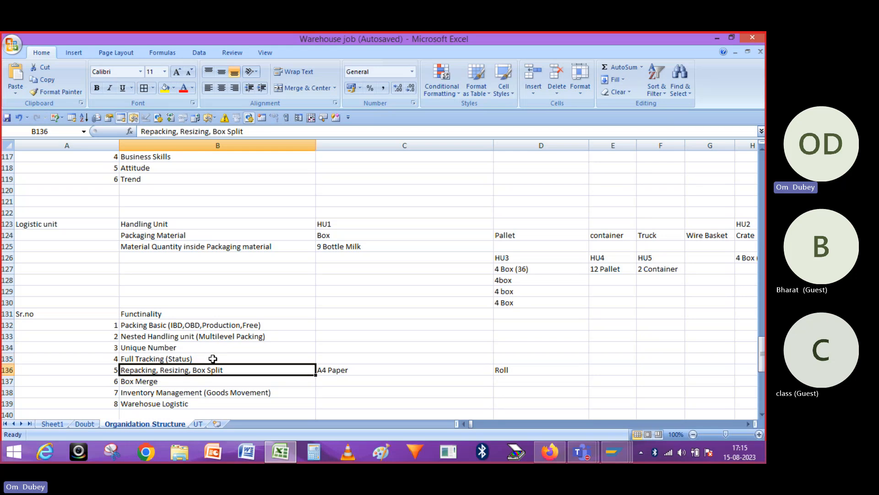
pyautogui.press('Down')
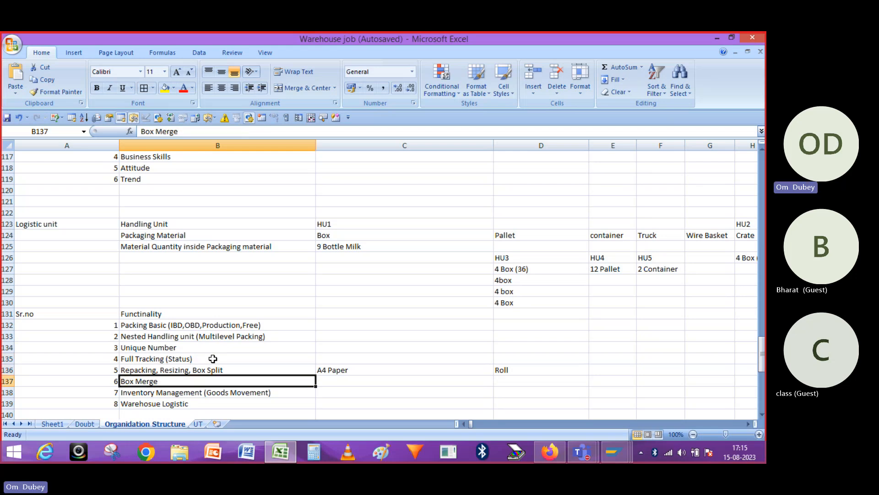
pyautogui.press('Down')
pyautogui.press('Up')
pyautogui.press('Down')
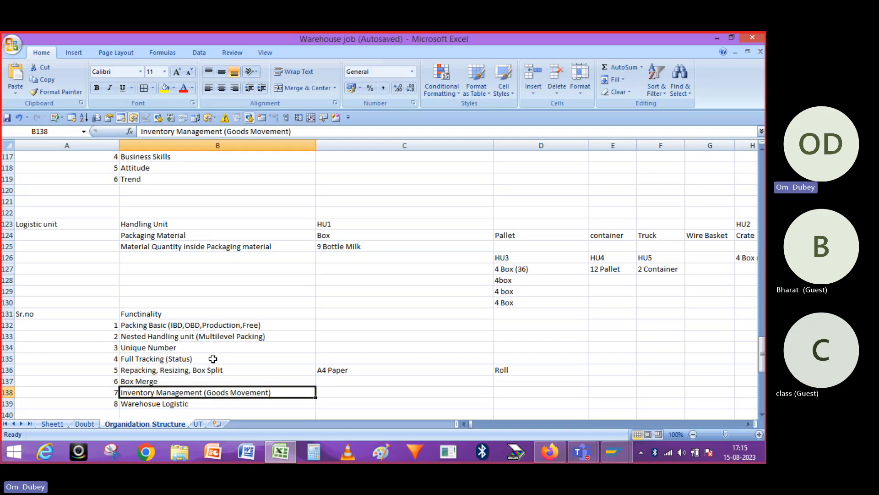
pyautogui.press('Down')
pyautogui.press('Down')
pyautogui.press('Up')
pyautogui.press('Up')
pyautogui.press('Down')
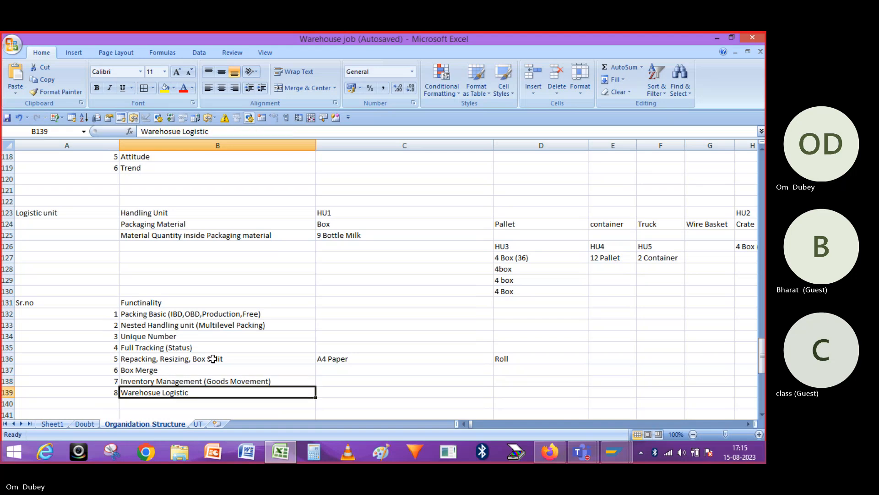
# - Examine the header level block for HU1, including its box packaging and general information fields from identification number to weight
pyautogui.press('Down')
pyautogui.press('Down')
pyautogui.press('Down')
pyautogui.press('Down')
pyautogui.press('Down')
pyautogui.press('Down')
pyautogui.press('Down')
pyautogui.press('Down')
pyautogui.press('Down')
pyautogui.press('Down')
pyautogui.press('Down')
pyautogui.press('Down')
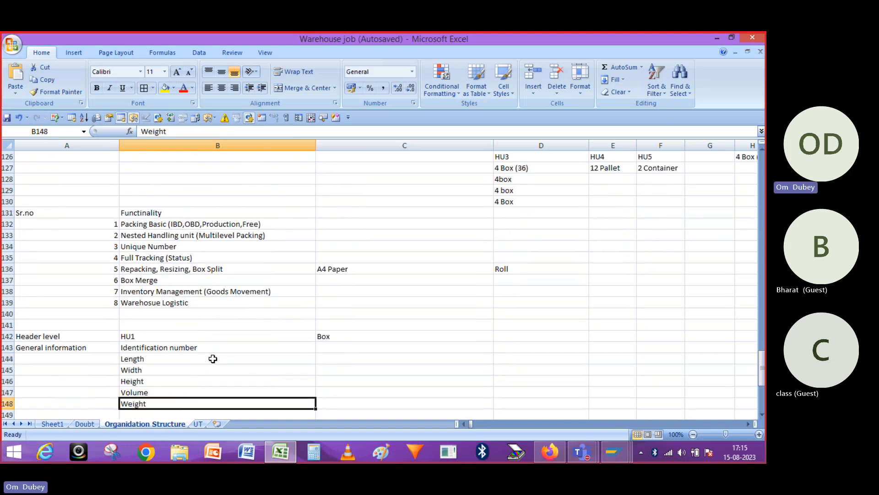
pyautogui.press('Up')
pyautogui.press('Up')
pyautogui.press('Up')
pyautogui.press('Up')
pyautogui.press('Up')
pyautogui.press('Up')
pyautogui.press('Up')
pyautogui.press('Up')
pyautogui.press('Up')
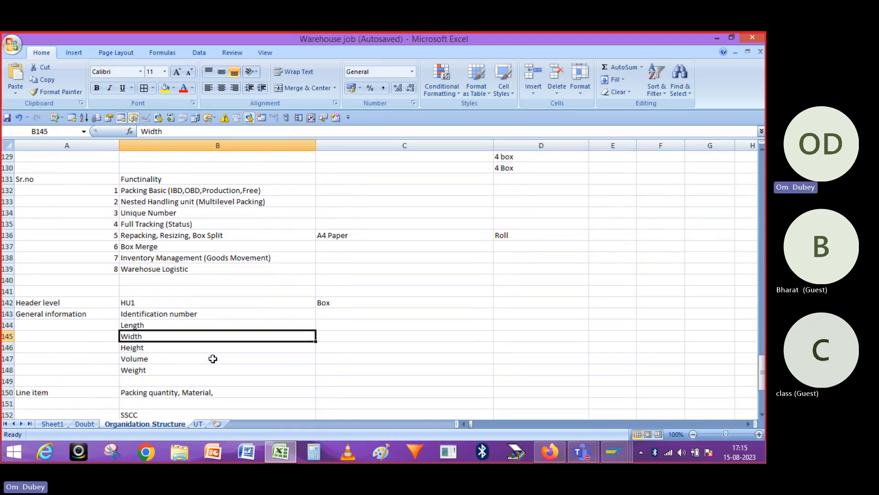
pyautogui.press('Left')
pyautogui.press('Right')
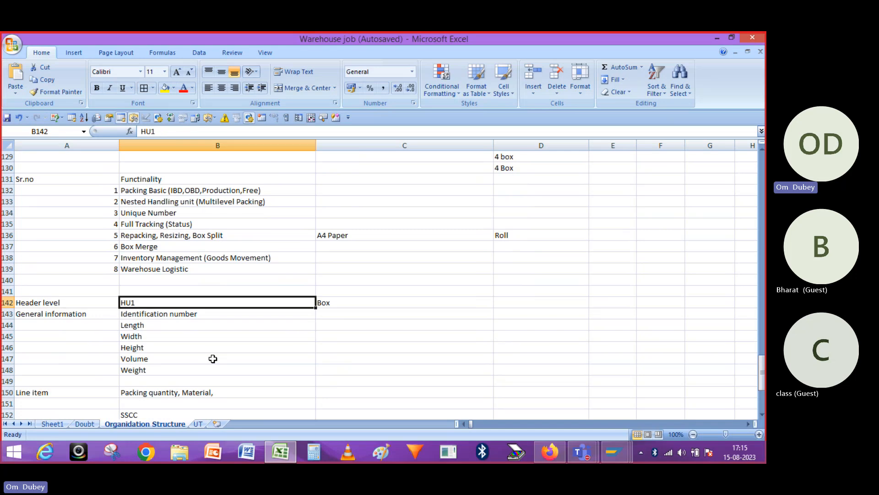
pyautogui.press('Right')
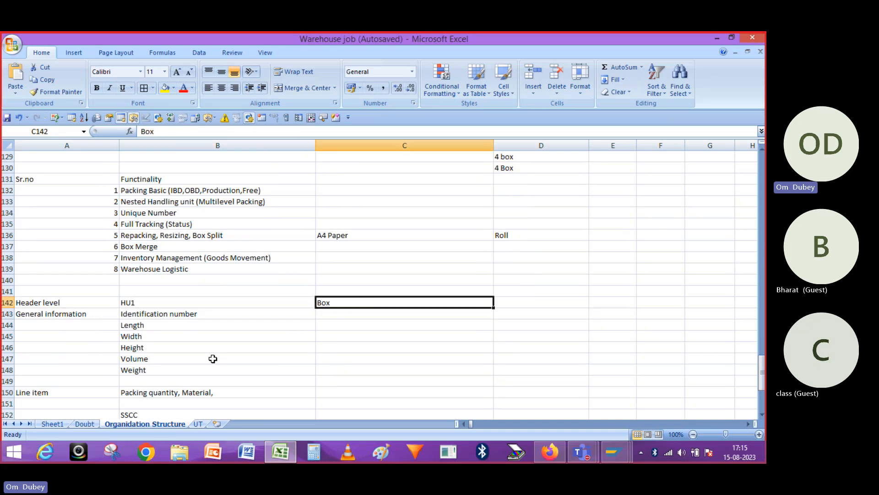
pyautogui.press('Left')
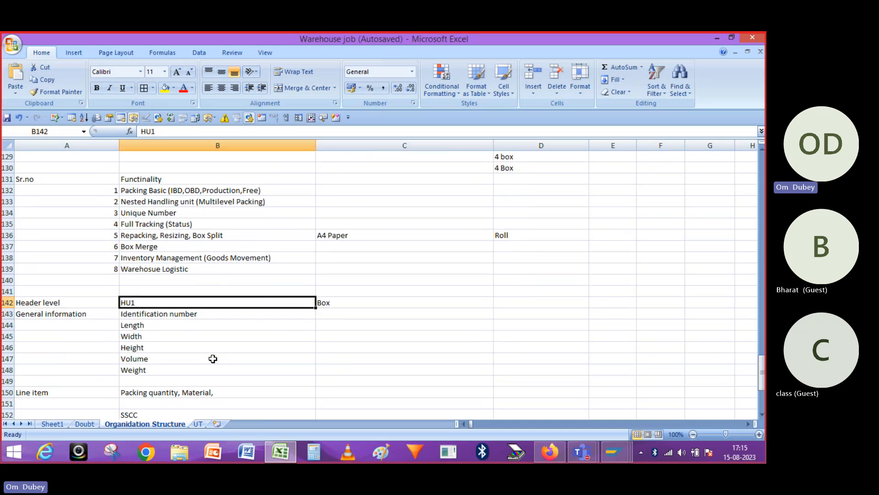
# - Review the line item and SSCC notes and the comparison of handling unit with storage unit in rows 150 to 156
pyautogui.press('Down')
pyautogui.press('Down')
pyautogui.press('Down')
pyautogui.press('Down')
pyautogui.press('Down')
pyautogui.press('Down')
pyautogui.press('Down')
pyautogui.press('Down')
pyautogui.press('Down')
pyautogui.press('Down')
pyautogui.press('Down')
pyautogui.press('Down')
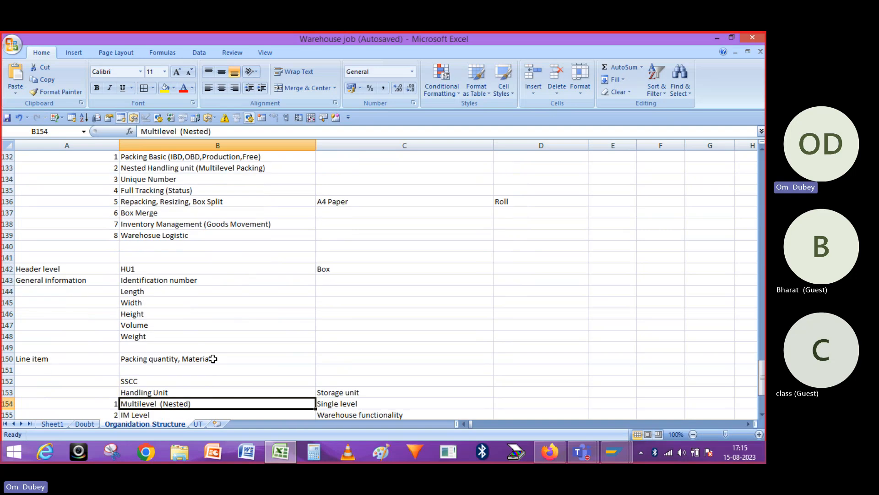
pyautogui.press('Up')
pyautogui.press('Up')
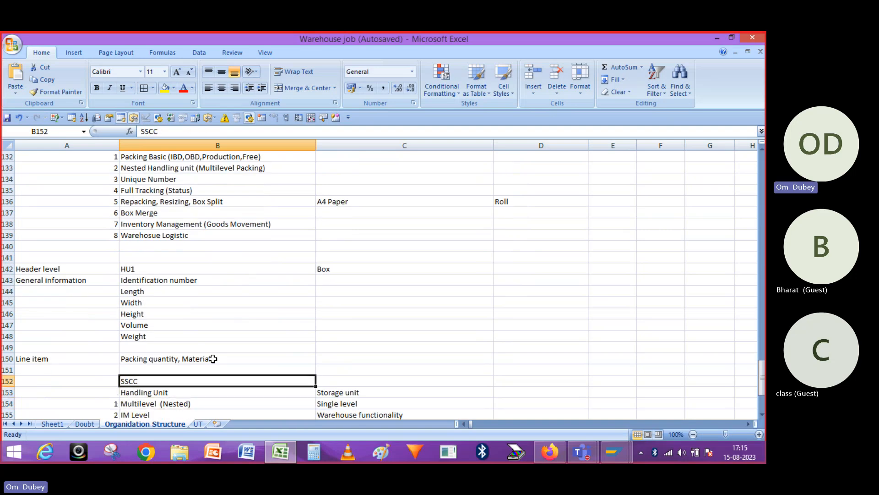
pyautogui.press('Down')
pyautogui.press('Down')
pyautogui.press('Up')
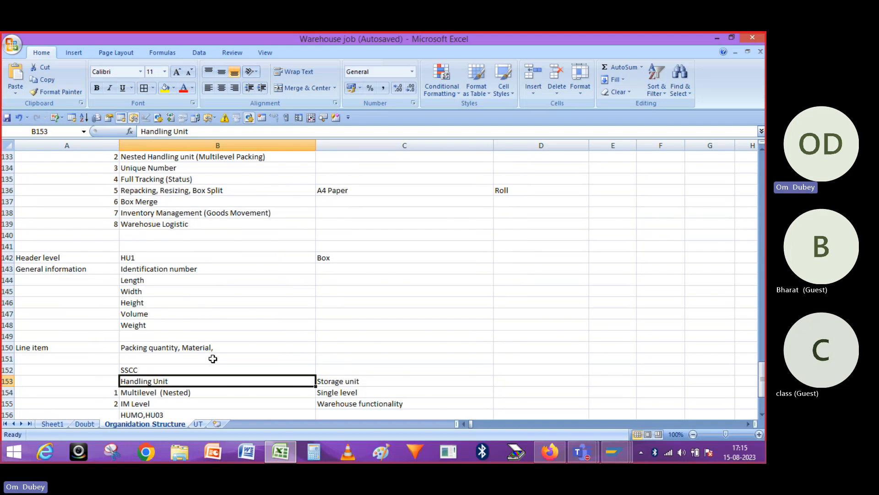
pyautogui.press('Down')
pyautogui.press('Down')
pyautogui.press('Down')
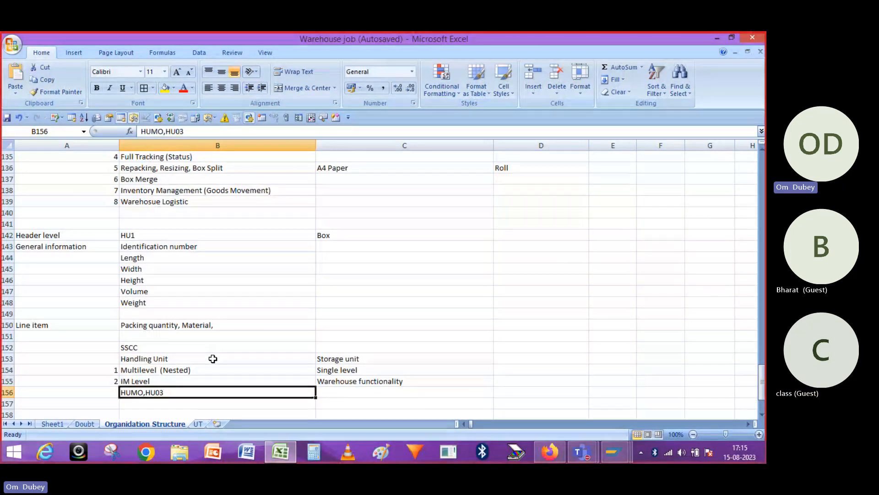
pyautogui.press('Down')
pyautogui.press('Down')
pyautogui.press('Down')
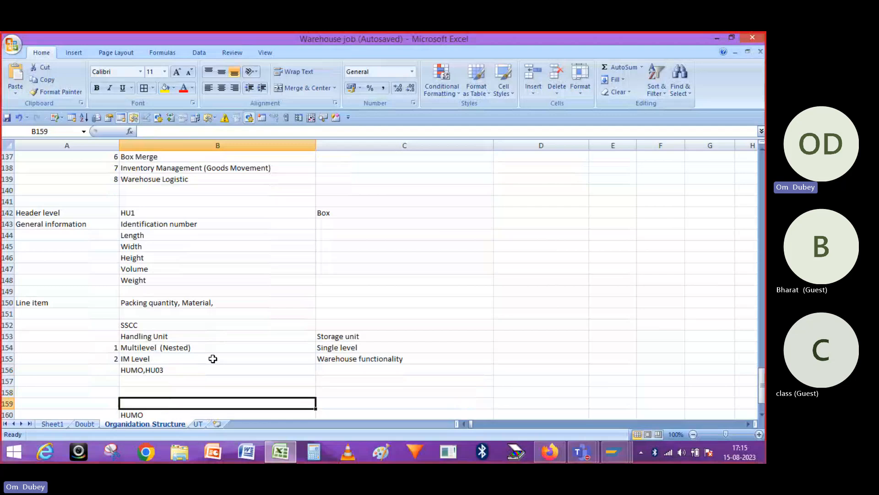
# - Look over the list of SAP transaction codes in rows 160 to 163, below the storage unit comparison
pyautogui.press('Down')
pyautogui.press('Down')
pyautogui.press('Down')
pyautogui.press('Down')
pyautogui.press('Down')
pyautogui.press('Down')
pyautogui.press('Down')
pyautogui.press('Down')
pyautogui.press('Down')
pyautogui.press('Down')
pyautogui.press('Down')
pyautogui.press('Up')
pyautogui.press('Up')
pyautogui.press('Up')
pyautogui.press('Up')
pyautogui.press('Up')
pyautogui.press('Up')
pyautogui.press('Up')
pyautogui.press('Up')
pyautogui.press('Up')
pyautogui.press('Up')
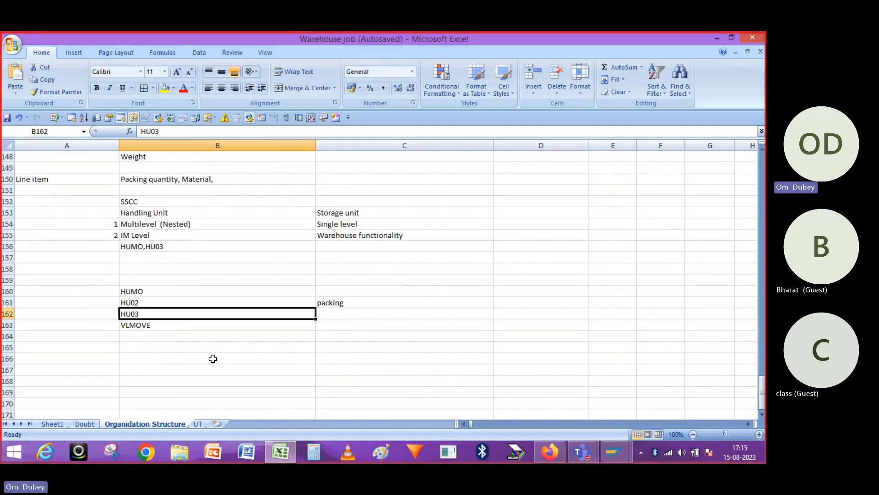
pyautogui.press('Down')
pyautogui.press('Down')
pyautogui.press('Up')
pyautogui.press('Up')
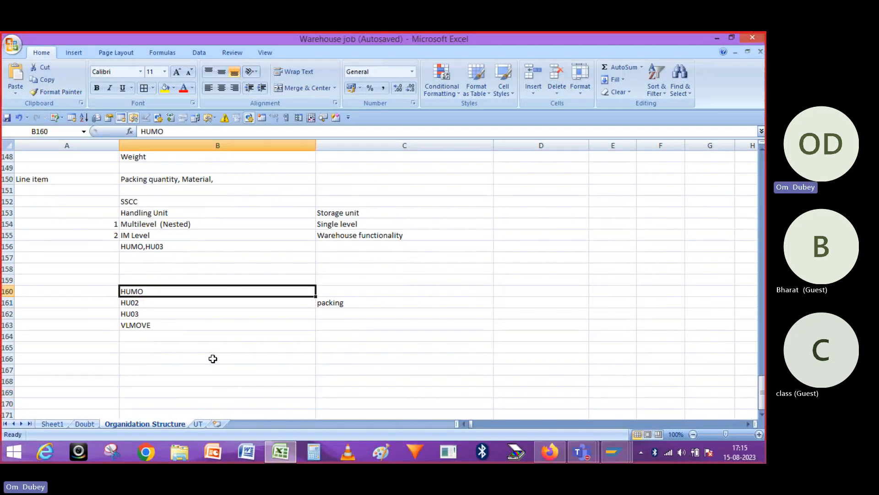
# - Go through the HUMO, HU02, HU03 and VLMOVE transaction entries one by one
pyautogui.press('Down')
pyautogui.press('Up')
pyautogui.press('Down')
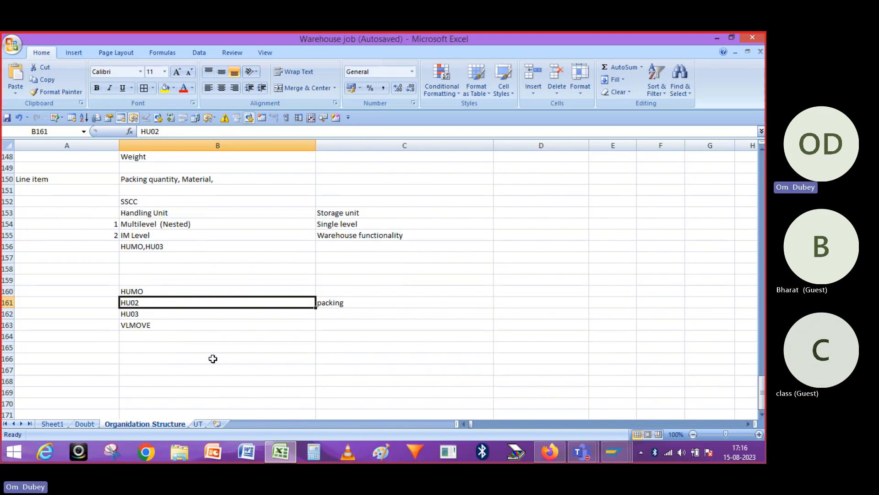
pyautogui.press('Down')
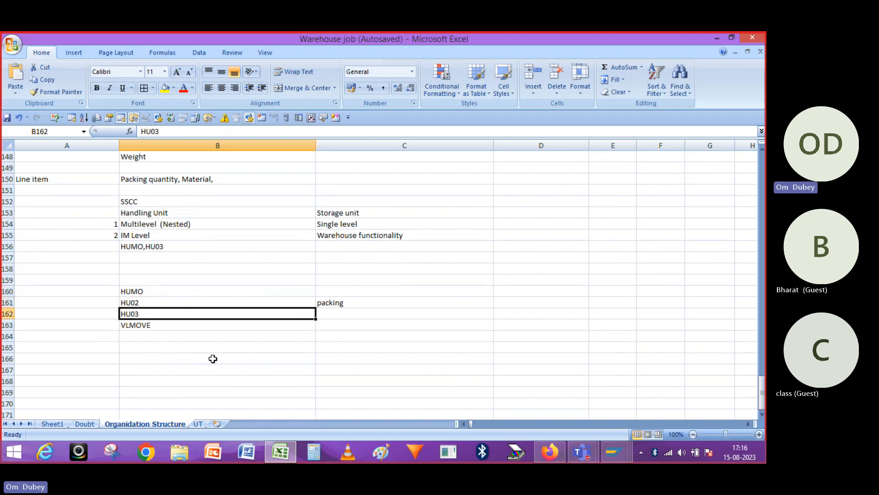
pyautogui.press('Down')
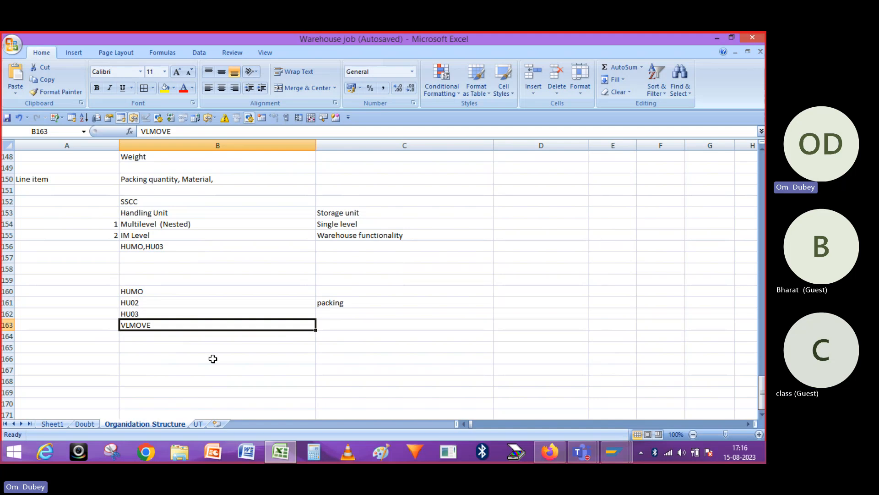
pyautogui.press('Down')
pyautogui.press('Up')
# - Enter BOX in A165 and HU managed beside it in B165
pyautogui.press('Down')
pyautogui.press('Down')
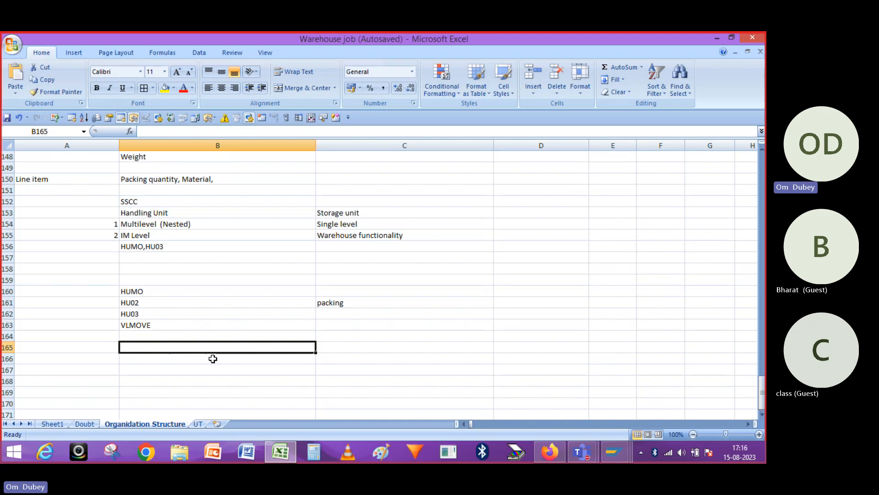
pyautogui.press('Left')
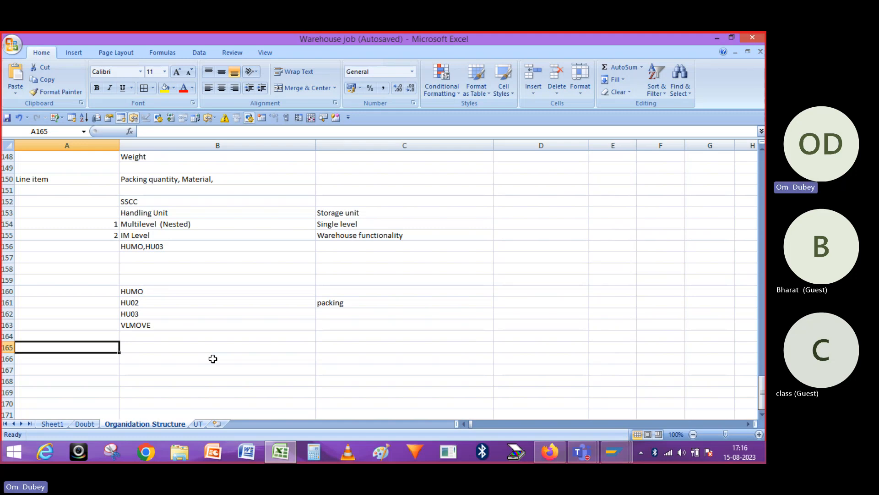
pyautogui.write('BOX')
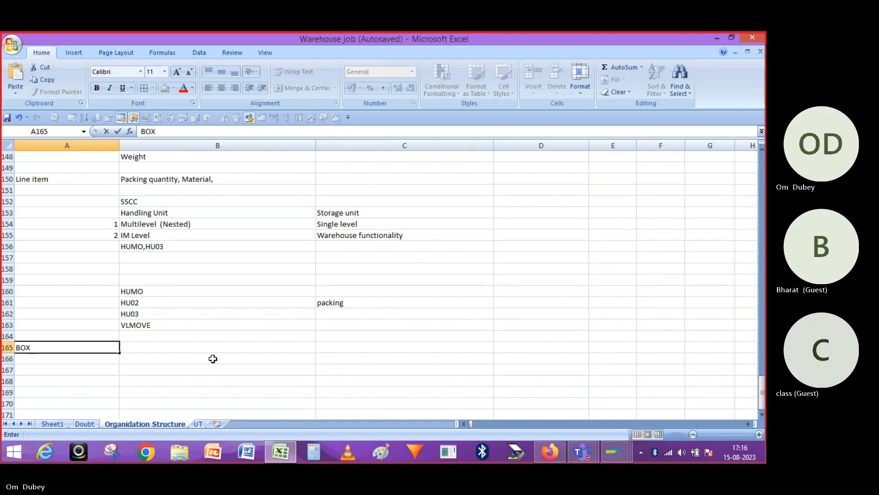
pyautogui.press('Tab')
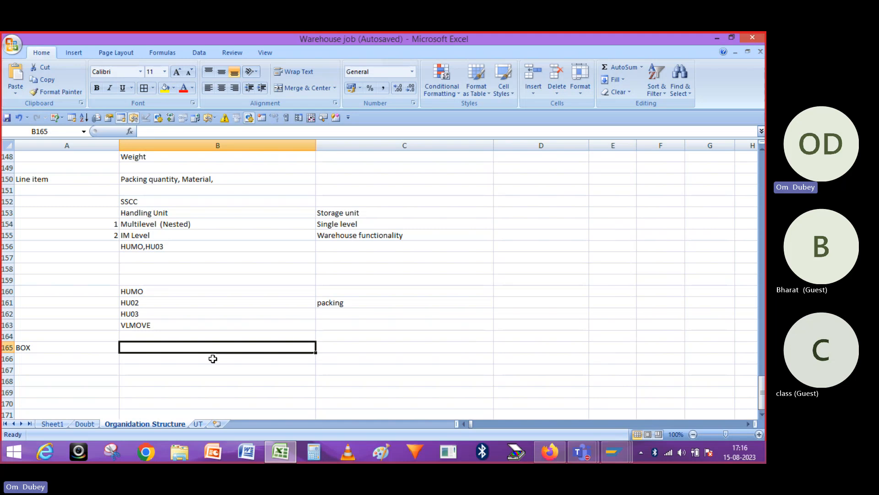
pyautogui.write('hu')
pyautogui.press('BackSpace')
pyautogui.press('BackSpace')
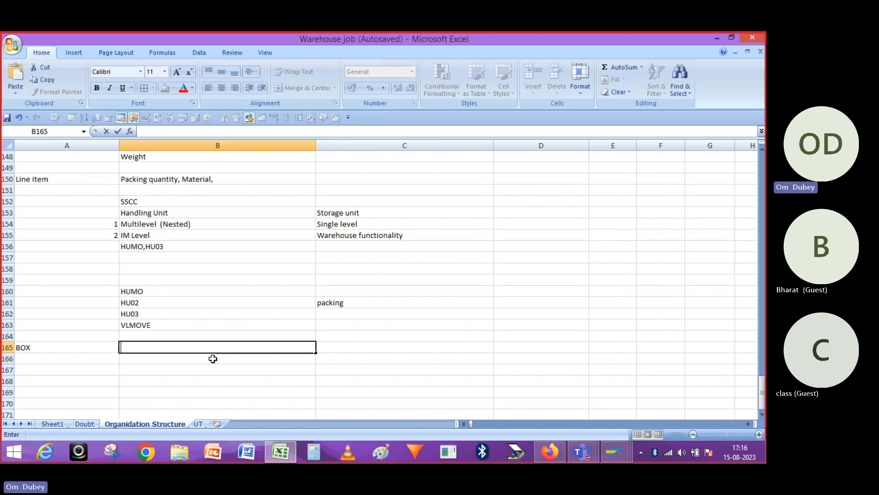
pyautogui.write('HU manager')
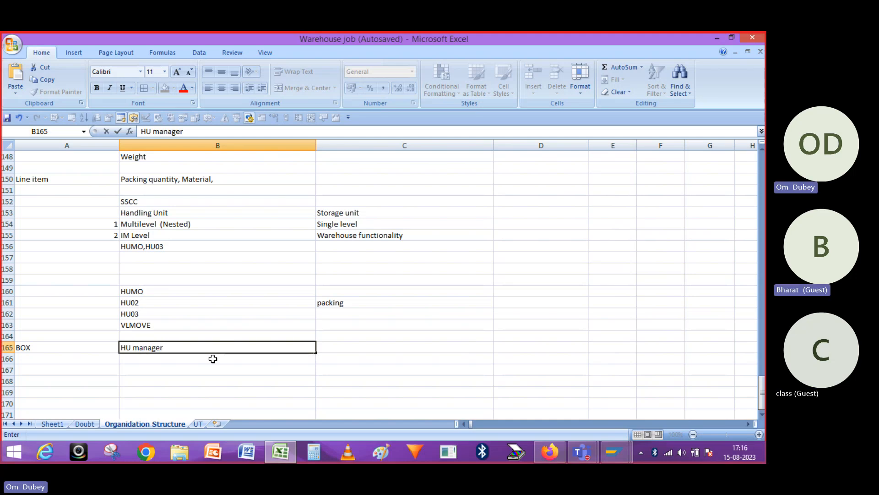
pyautogui.press('BackSpace')
pyautogui.write('d')
pyautogui.press('Return')
pyautogui.press('Up')
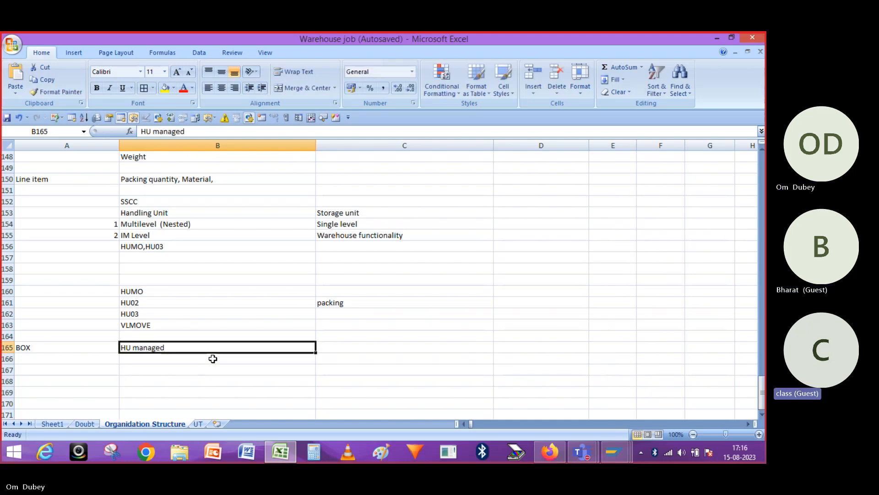
pyautogui.press('Down')
pyautogui.press('Up')
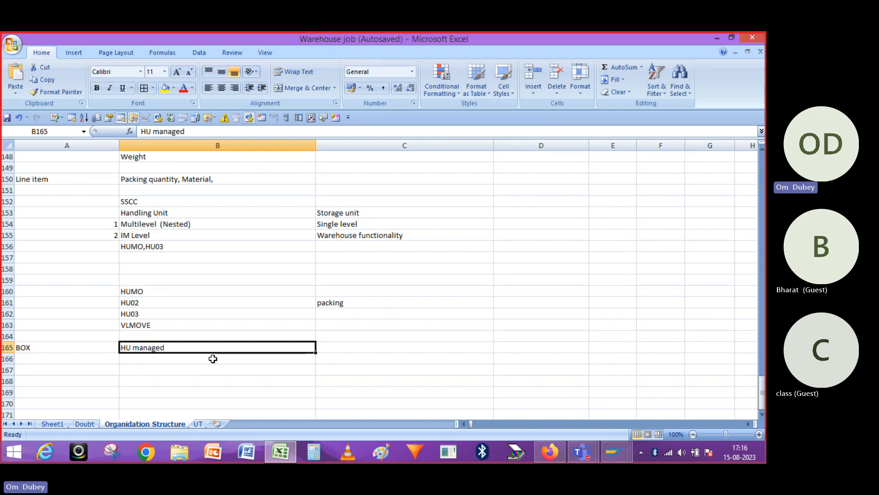
# - Enter Inbound Delivery in C165, beside the HU managed note
pyautogui.press('Right')
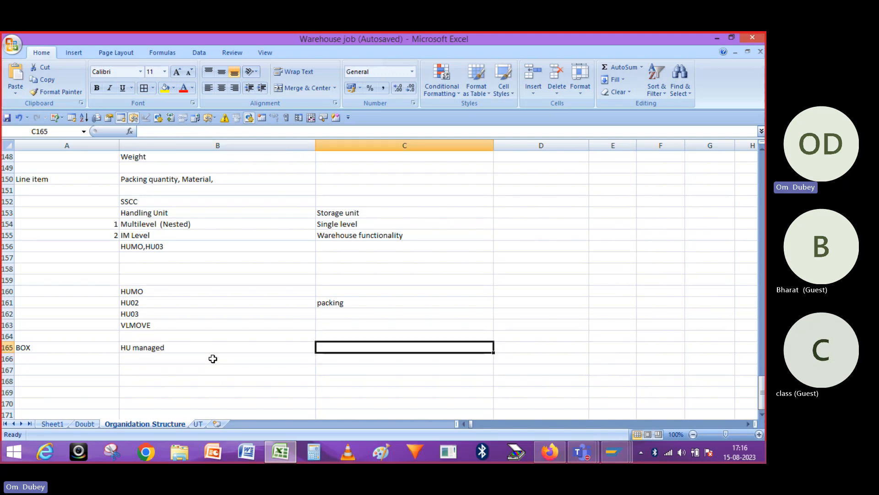
pyautogui.write('I')
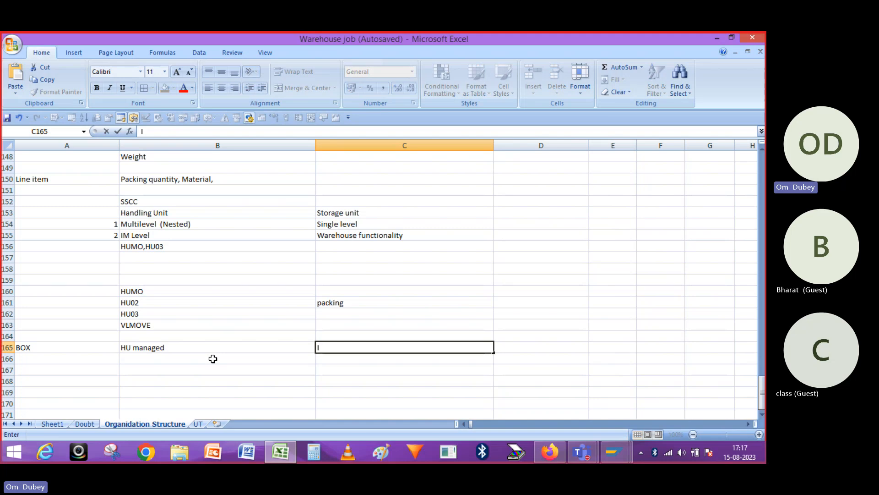
pyautogui.write('N')
pyautogui.press('BackSpace')
pyautogui.write('bound')
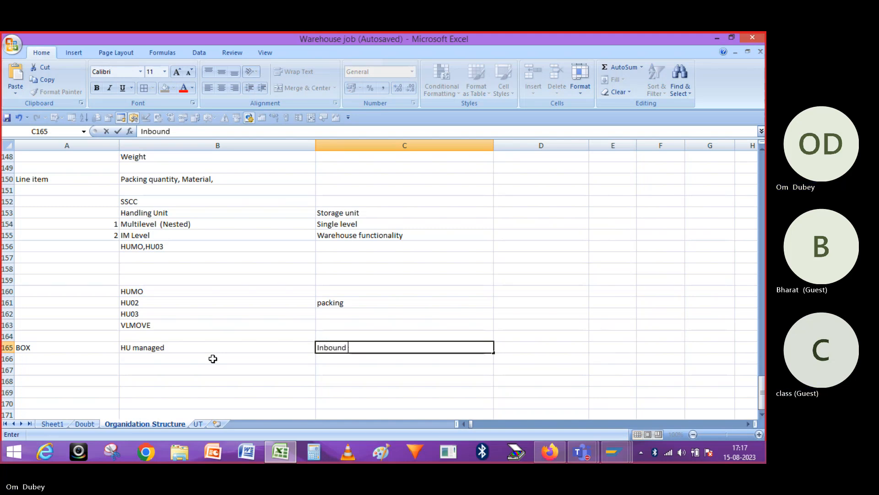
pyautogui.write(' Delivery')
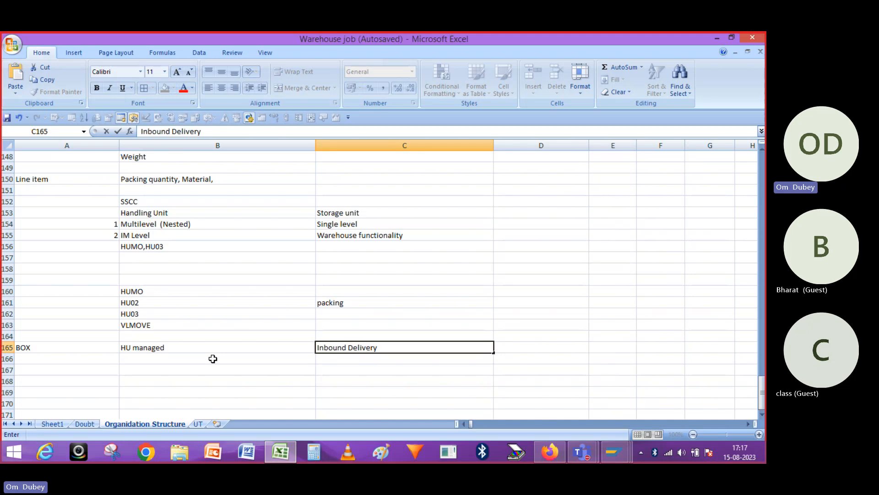
pyautogui.press('Return')
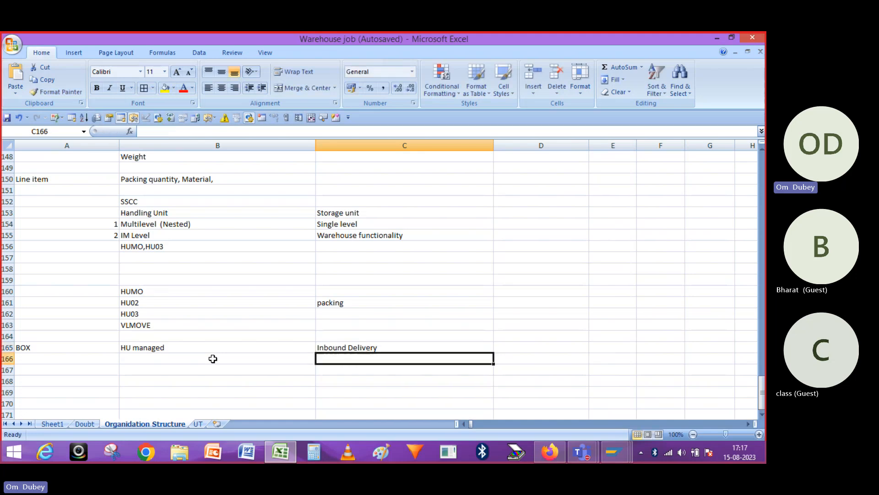
# - Enter Oubound Delivery in C166, directly below Inbound Delivery
pyautogui.write('Oubo')
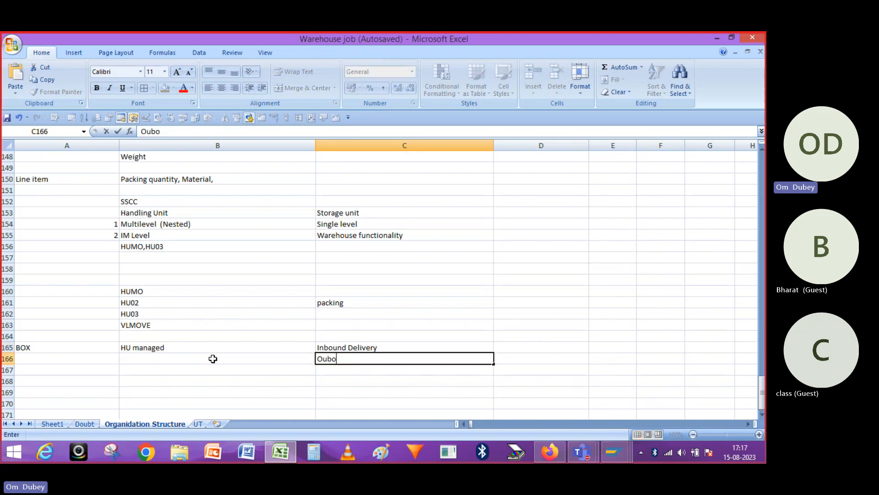
pyautogui.write('und De;')
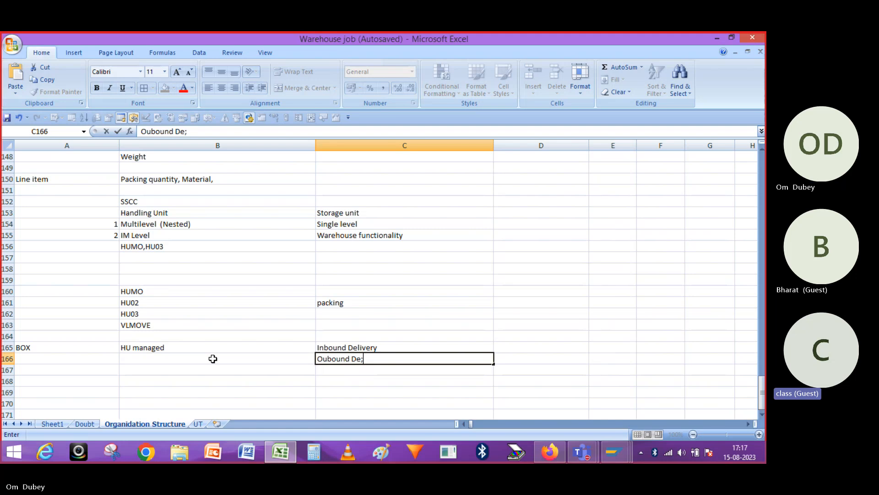
pyautogui.write('ivery')
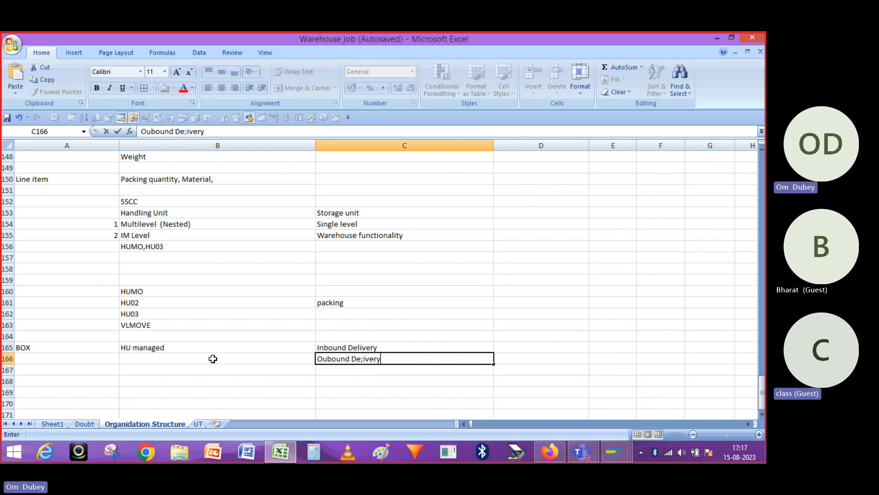
pyautogui.press('BackSpace')
pyautogui.press('BackSpace')
pyautogui.press('BackSpace')
pyautogui.press('BackSpace')
pyautogui.press('BackSpace')
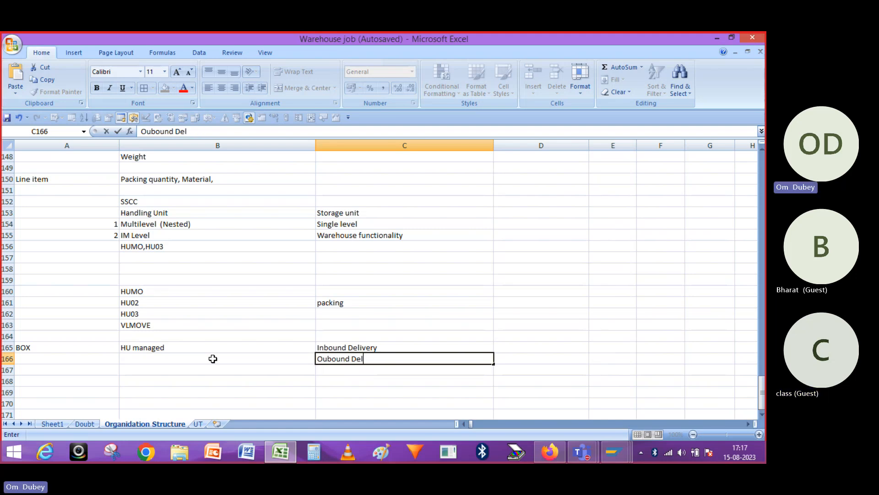
pyautogui.write('ivery')
pyautogui.press('Return')
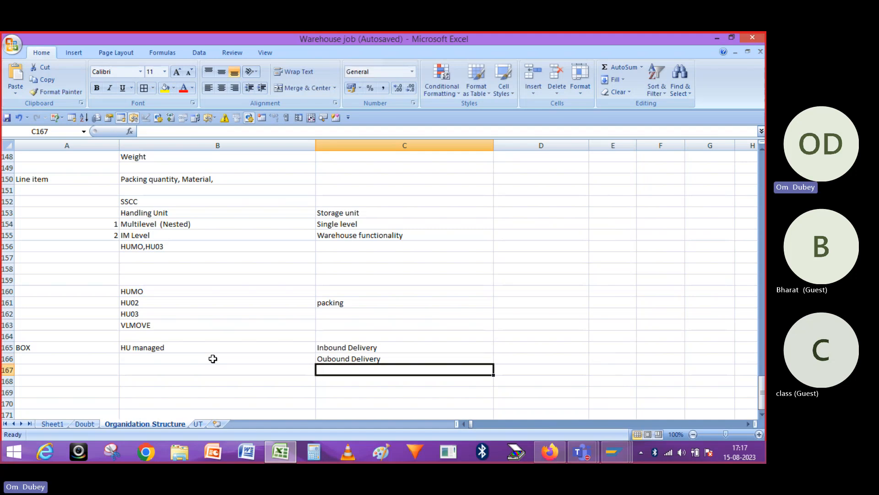
# - Enter Packaging material in B169 as the first entry of a new list below the BOX notes
pyautogui.press('Down')
pyautogui.press('Down')
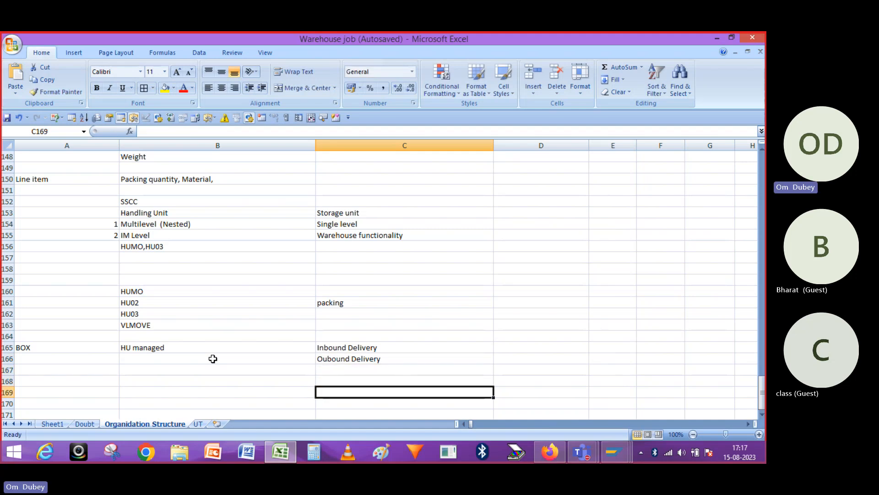
pyautogui.press('Left')
pyautogui.press('Left')
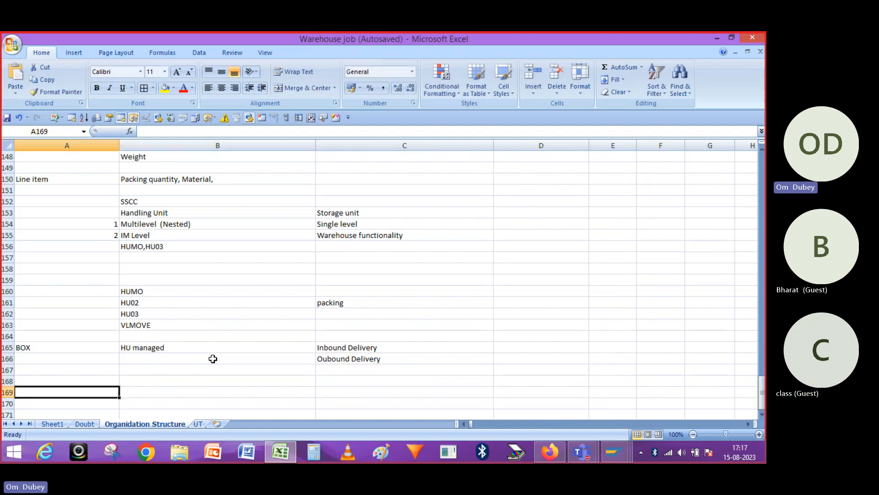
pyautogui.press('Right')
pyautogui.scroll(-1, 213, 359)
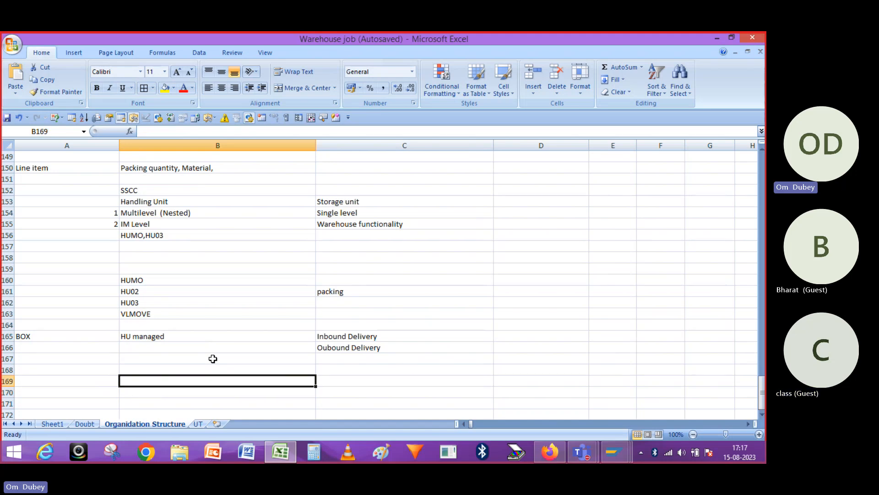
pyautogui.write('Box')
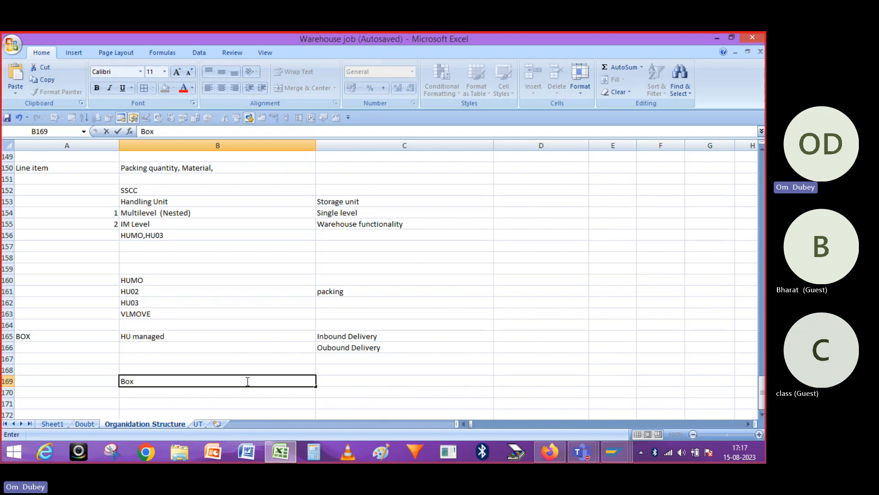
pyautogui.press('BackSpace')
pyautogui.press('BackSpace')
pyautogui.press('BackSpace')
pyautogui.write('P')
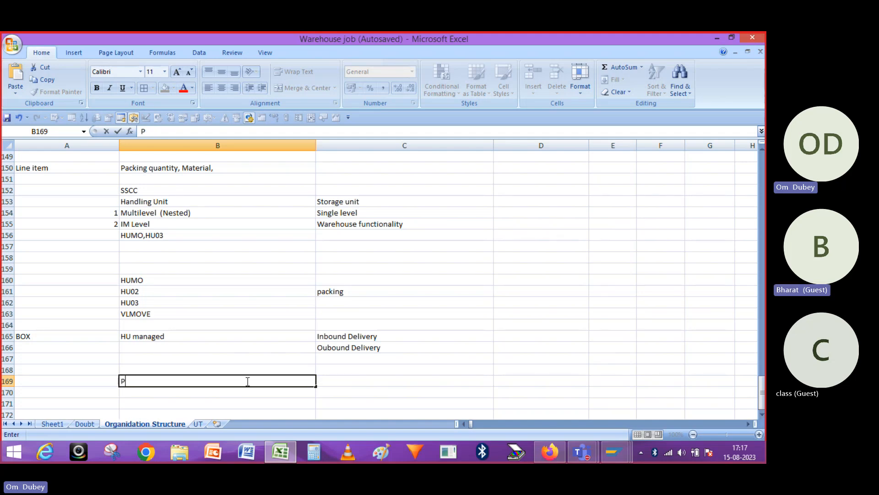
pyautogui.write('ackaging ')
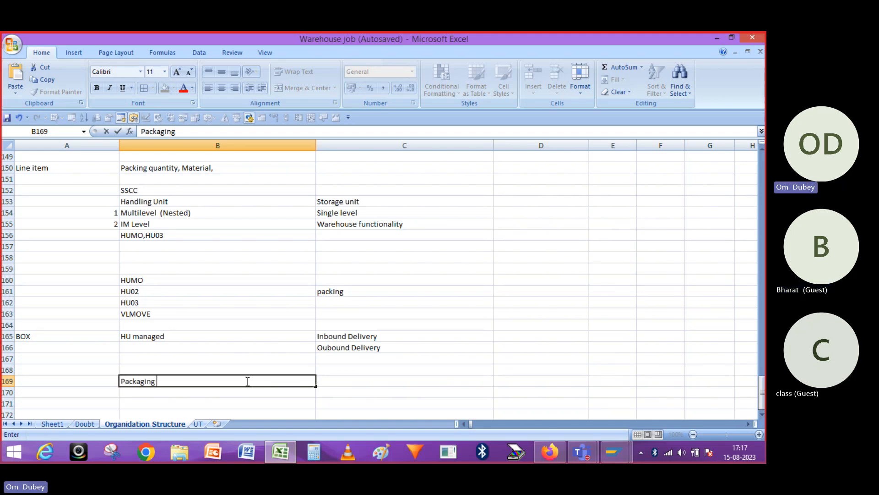
pyautogui.write('material')
pyautogui.press('Return')
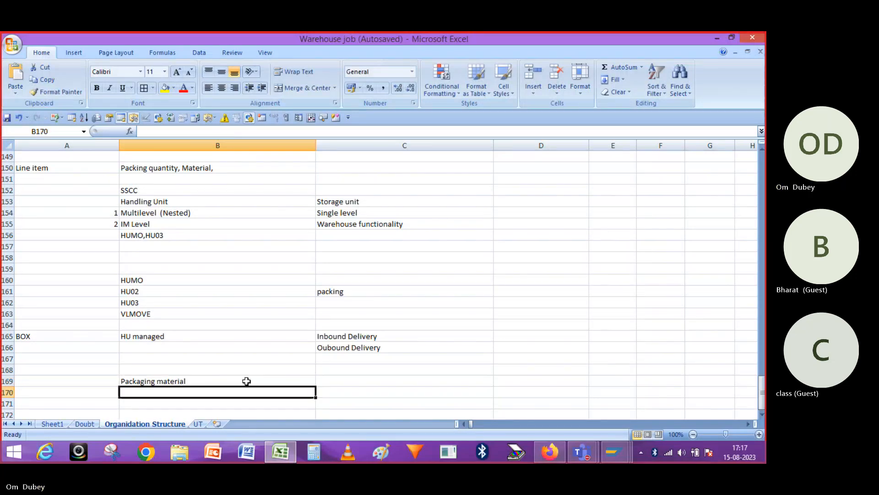
pyautogui.press('Up')
pyautogui.press('Down')
# - Number the Packaging material entry as 1 in A169
pyautogui.click(247, 381)
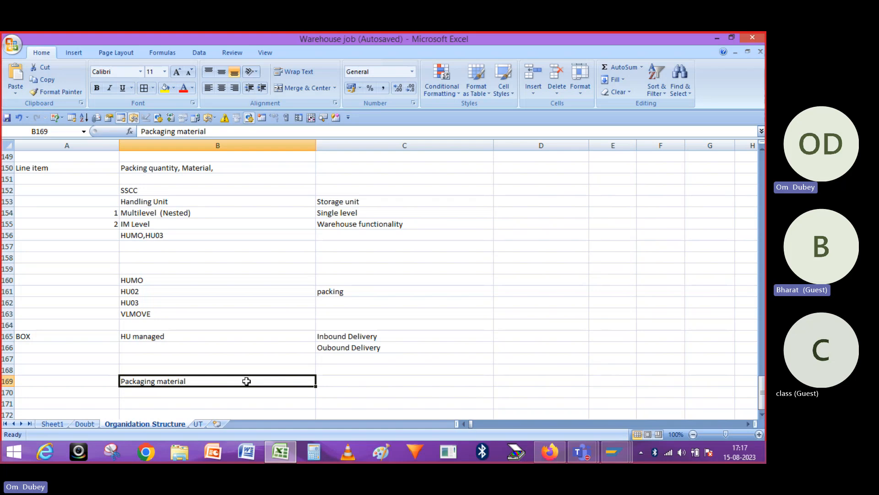
pyautogui.press('Left')
pyautogui.write('1')
pyautogui.press('Return')
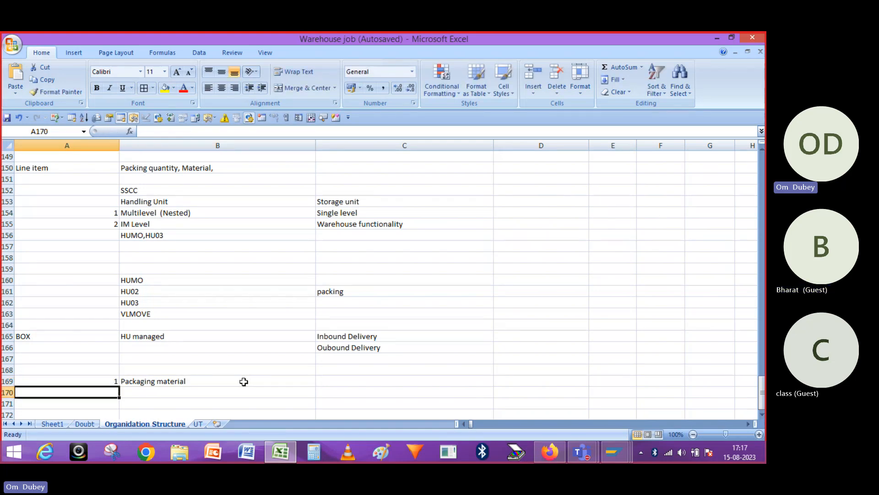
# - Go back to the logistic unit notes and examine the Packaging Material row 124 with its box, pallet and container types
pyautogui.click(479, 277)
pyautogui.press('Up')
pyautogui.press('Up')
pyautogui.press('Up')
pyautogui.press('Up')
pyautogui.press('Up')
pyautogui.press('Up')
pyautogui.press('Up')
pyautogui.press('Up')
pyautogui.press('Up')
pyautogui.press('Up')
pyautogui.press('Up')
pyautogui.press('Up')
pyautogui.press('Up')
pyautogui.press('Up')
pyautogui.press('Up')
pyautogui.press('Up')
pyautogui.press('Up')
pyautogui.press('Up')
pyautogui.press('Up')
pyautogui.press('Up')
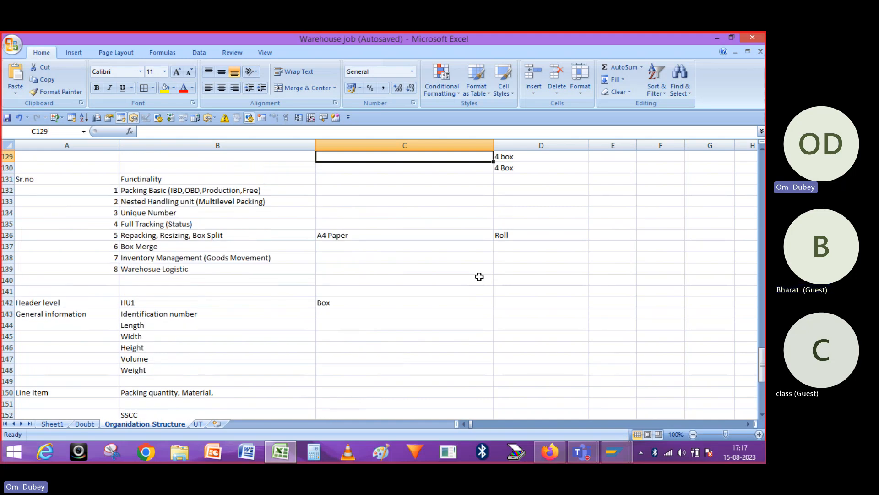
pyautogui.press('Up')
pyautogui.press('Up')
pyautogui.press('Up')
pyautogui.press('Up')
pyautogui.press('Up')
pyautogui.press('Up')
pyautogui.press('Up')
pyautogui.press('Up')
pyautogui.press('Down')
pyautogui.press('Down')
pyautogui.press('Down')
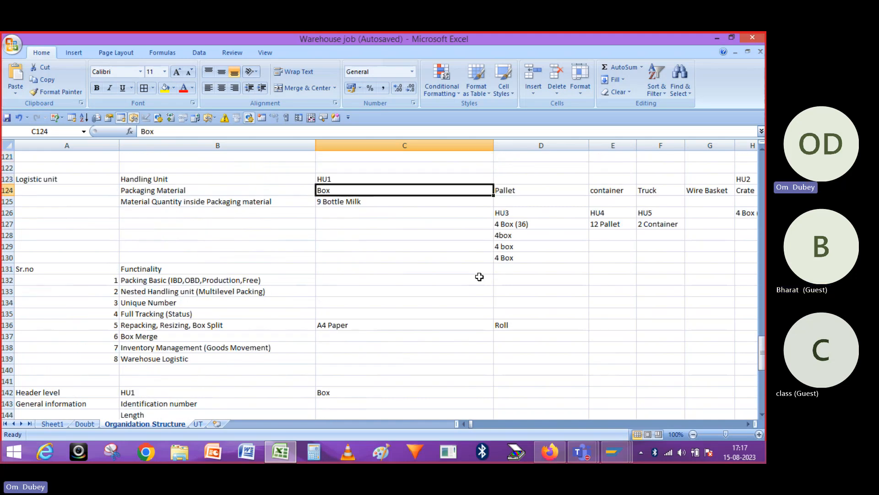
pyautogui.press('Left')
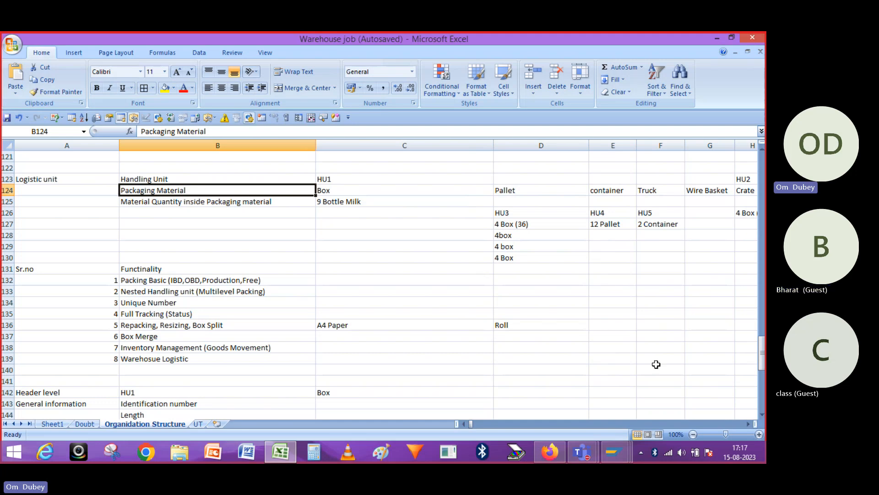
# - Switch to SAP, open a new session, run transaction spro and display the SAP Reference IMG
pyautogui.moveTo(614, 452)
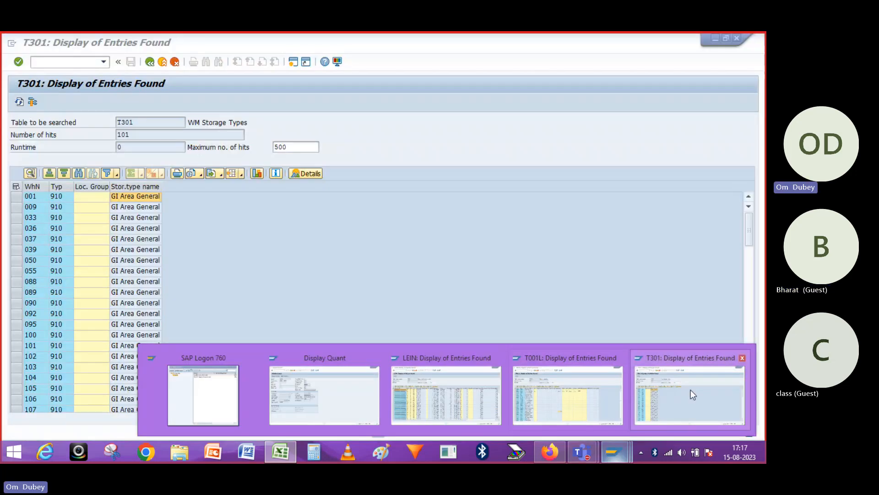
pyautogui.click(691, 389)
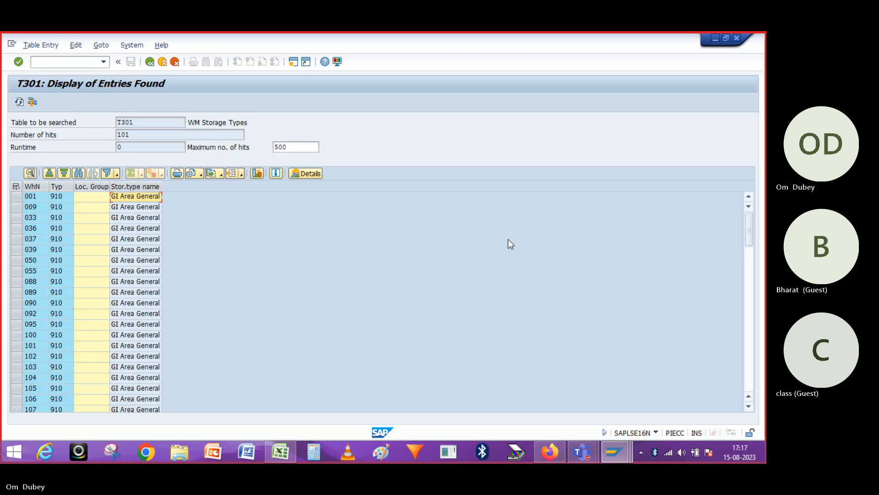
pyautogui.click(293, 61)
pyautogui.write('spro')
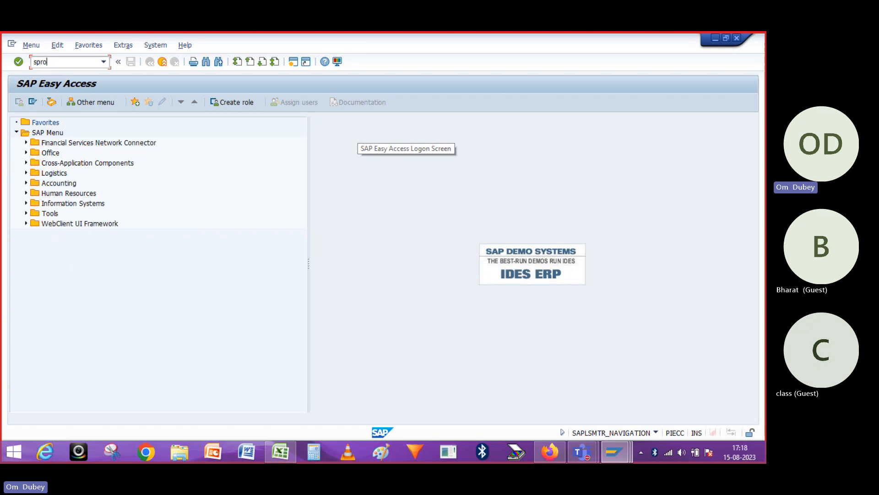
pyautogui.press('Return')
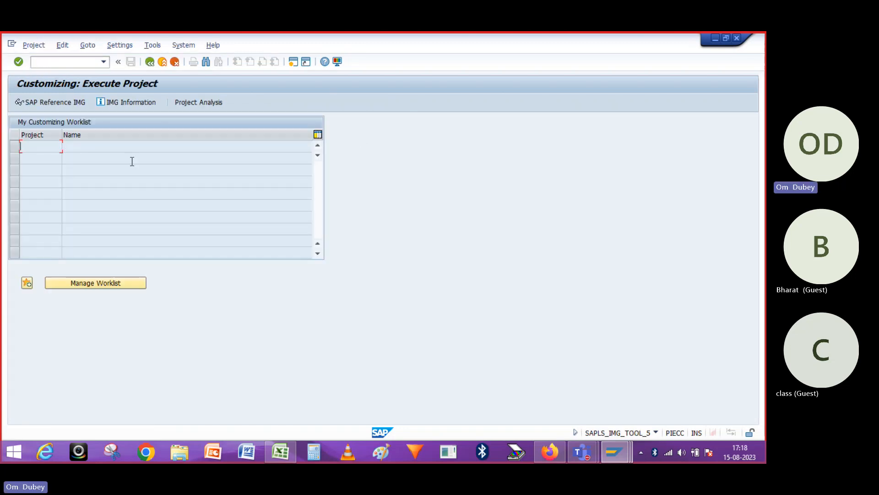
pyautogui.click(37, 101)
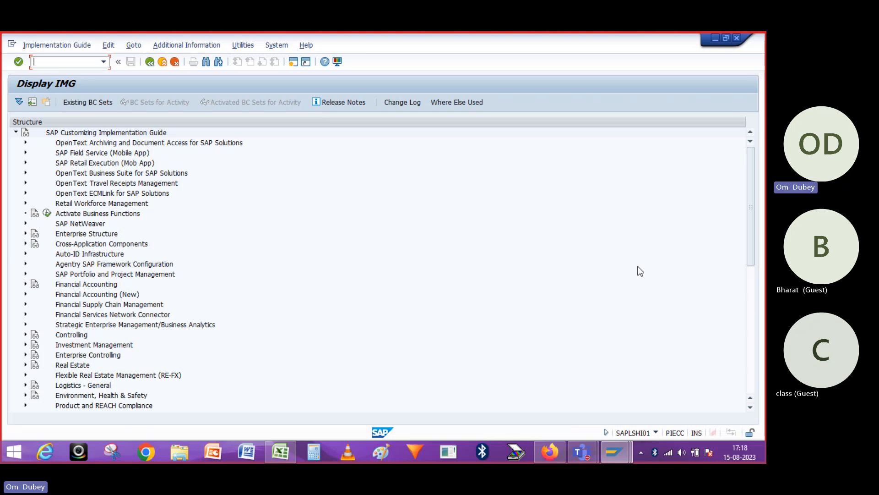
# - Expand Logistics - General and its Handling Unit Management node in the implementation guide
pyautogui.moveTo(748, 216); pyautogui.dragTo(750, 264)
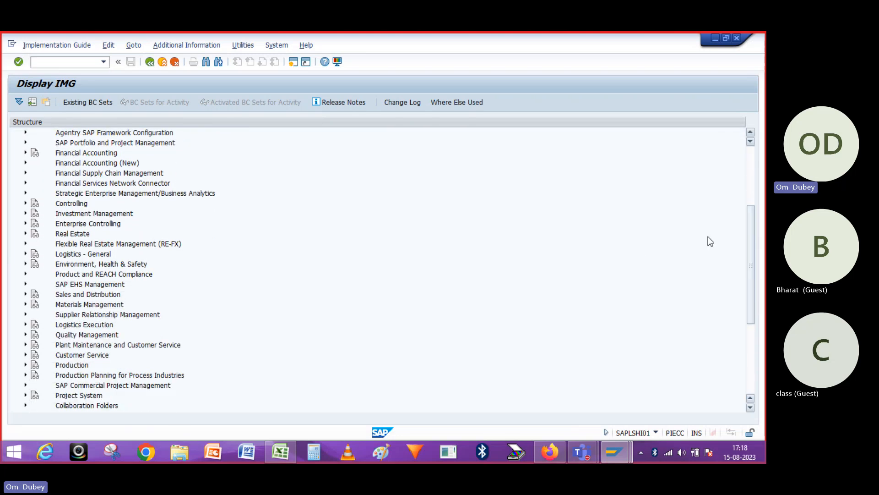
pyautogui.click(26, 324)
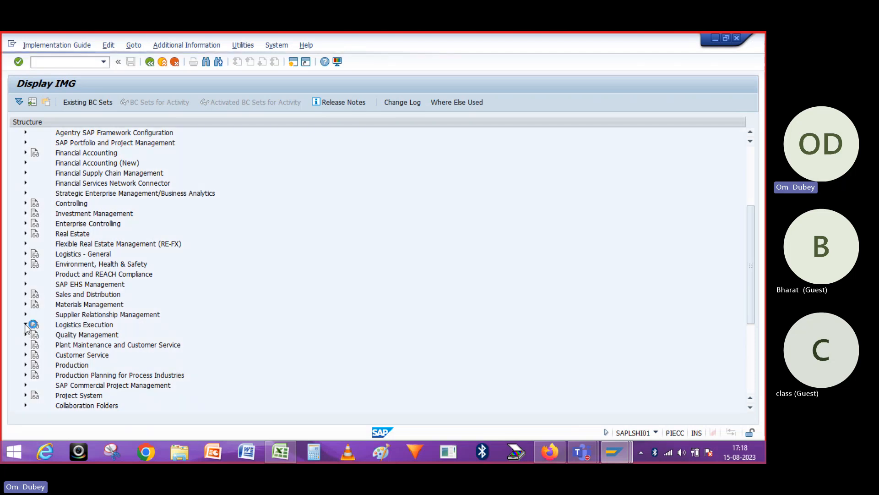
pyautogui.click(25, 274)
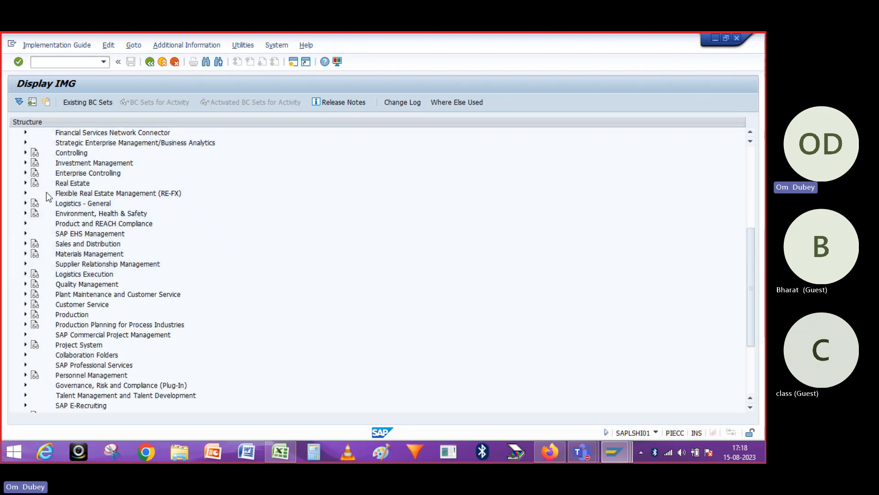
pyautogui.click(26, 203)
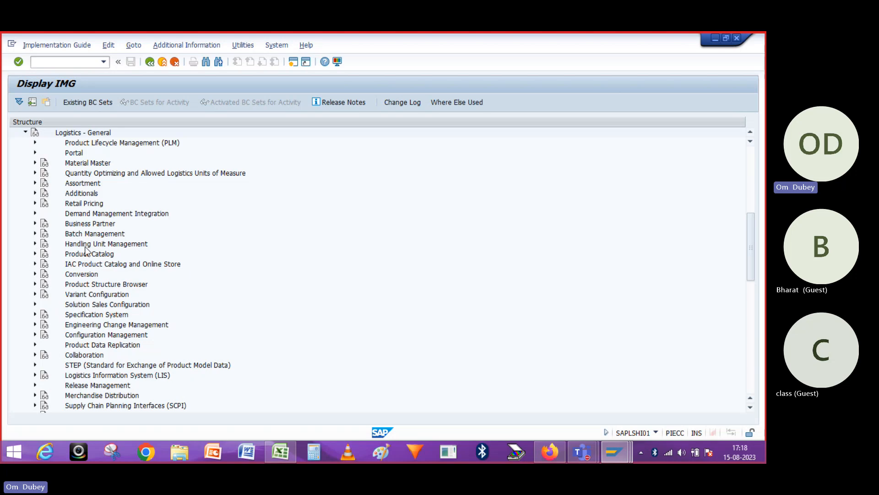
pyautogui.click(35, 243)
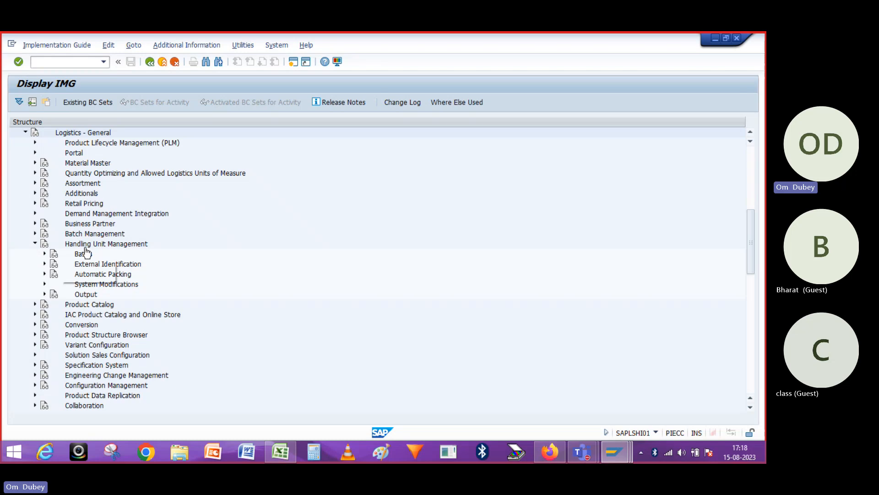
# - Go to the session with the T001L storage location entries and check the table name
pyautogui.moveTo(617, 448)
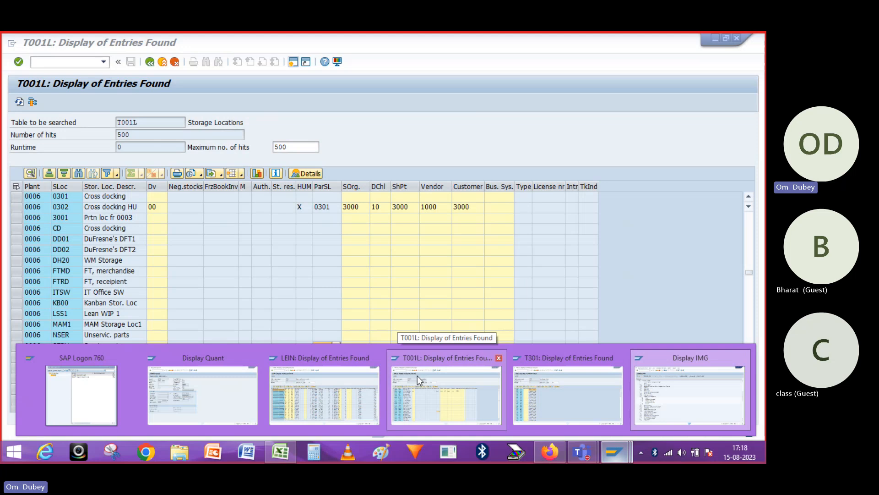
pyautogui.click(418, 378)
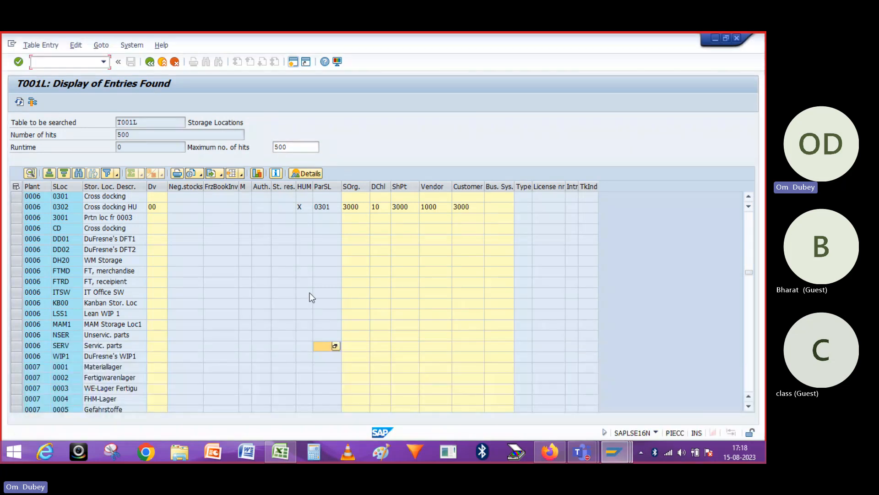
pyautogui.click(148, 121)
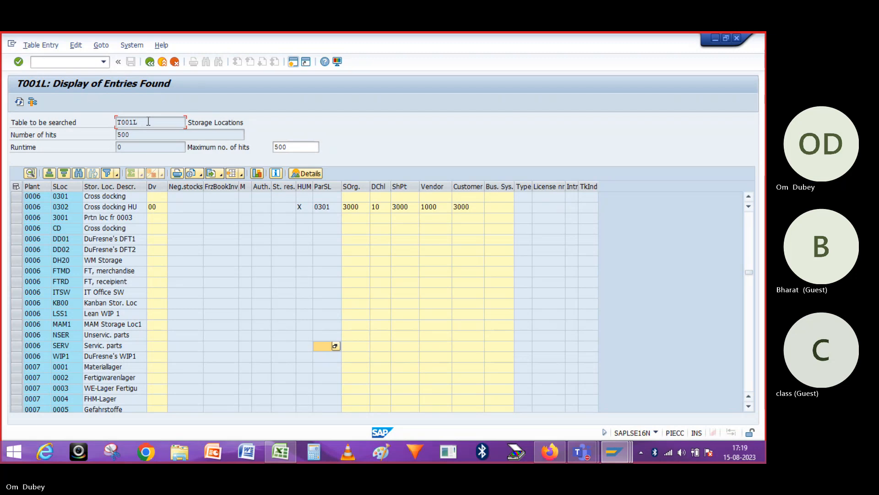
pyautogui.hotkey('alt', 'Tab')
pyautogui.hotkey('alt', 'Tab')
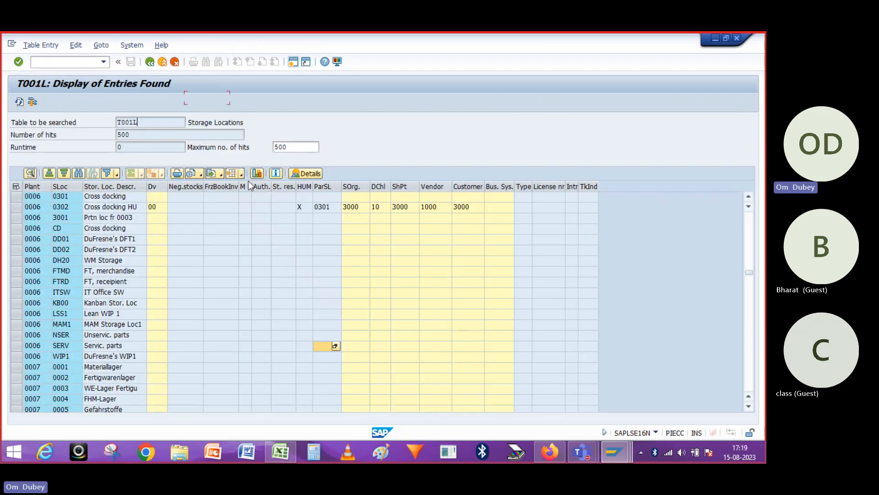
# - Switch back to the Warehouse job workbook in Excel and enter T001L in B172, below the Packaging material entry
pyautogui.hotkey('alt', 'Tab')
pyautogui.hotkey('alt', 'Tab')
pyautogui.hotkey('alt', 'Tab')
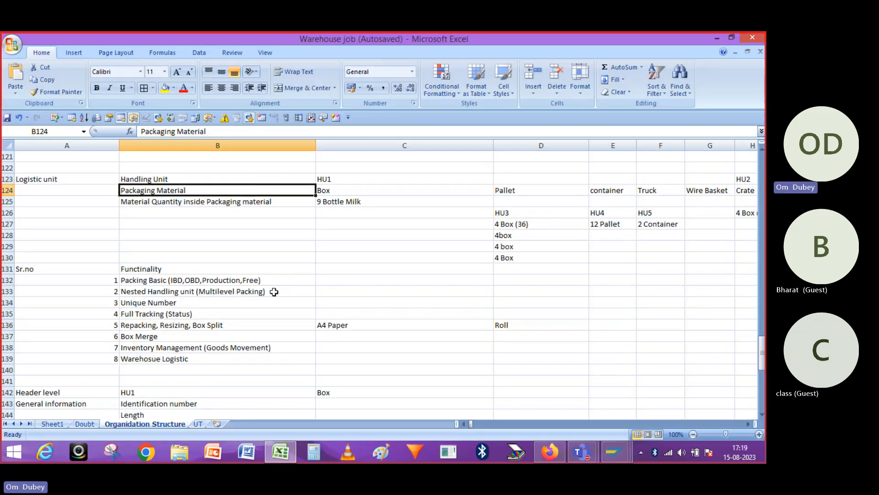
pyautogui.click(205, 361)
pyautogui.press('Down')
pyautogui.press('Down')
pyautogui.press('Down')
pyautogui.press('Down')
pyautogui.press('Down')
pyautogui.press('Down')
pyautogui.press('Down')
pyautogui.press('Down')
pyautogui.press('Down')
pyautogui.press('Down')
pyautogui.press('Down')
pyautogui.press('Down')
pyautogui.press('Down')
pyautogui.press('Down')
pyautogui.press('Down')
pyautogui.press('Down')
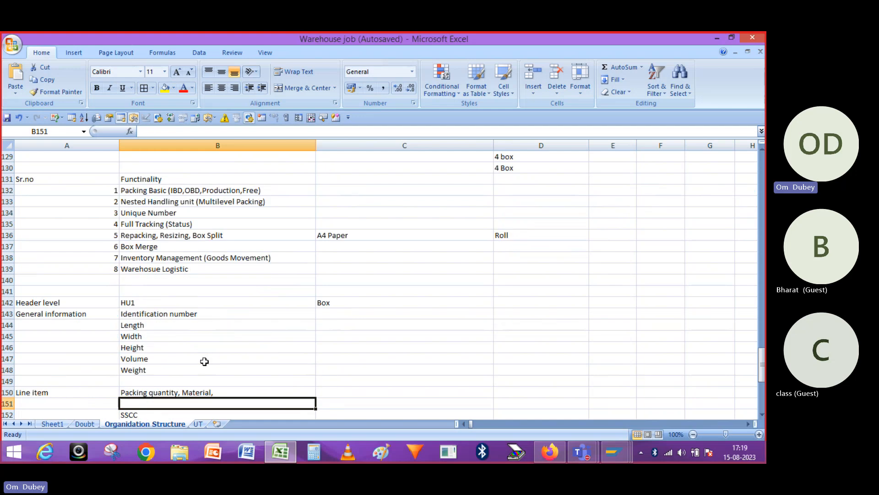
pyautogui.press('Down')
pyautogui.press('Down')
pyautogui.press('Down')
pyautogui.press('Down')
pyautogui.press('Down')
pyautogui.press('Down')
pyautogui.press('Down')
pyautogui.press('Down')
pyautogui.press('Down')
pyautogui.press('Down')
pyautogui.press('Down')
pyautogui.press('Down')
pyautogui.press('Down')
pyautogui.press('Down')
pyautogui.press('Down')
pyautogui.press('Down')
pyautogui.press('Down')
pyautogui.press('Down')
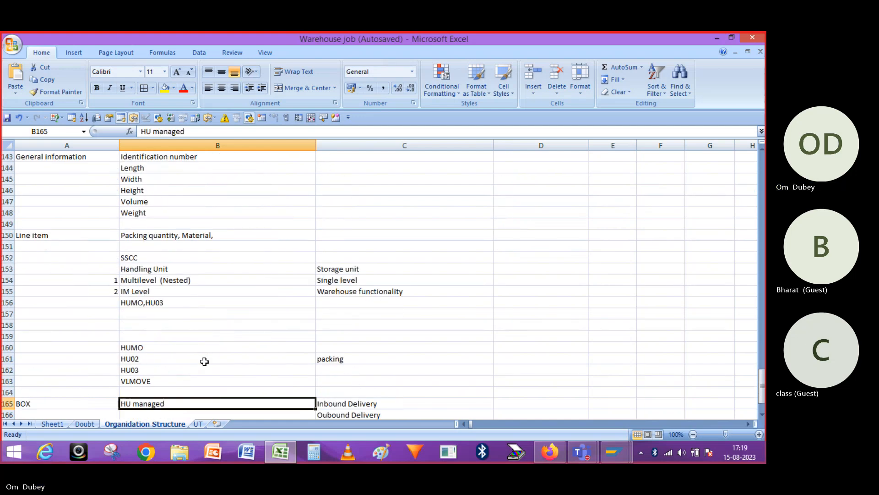
pyautogui.press('Up')
pyautogui.press('Up')
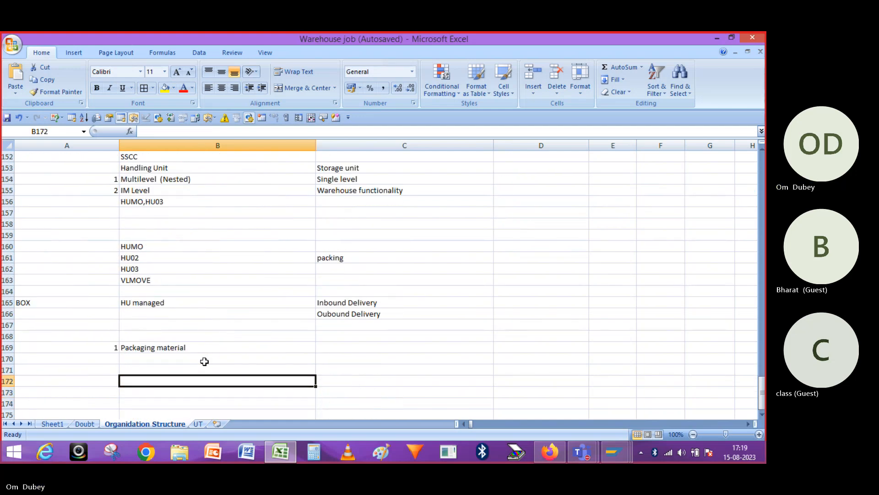
pyautogui.write('T00')
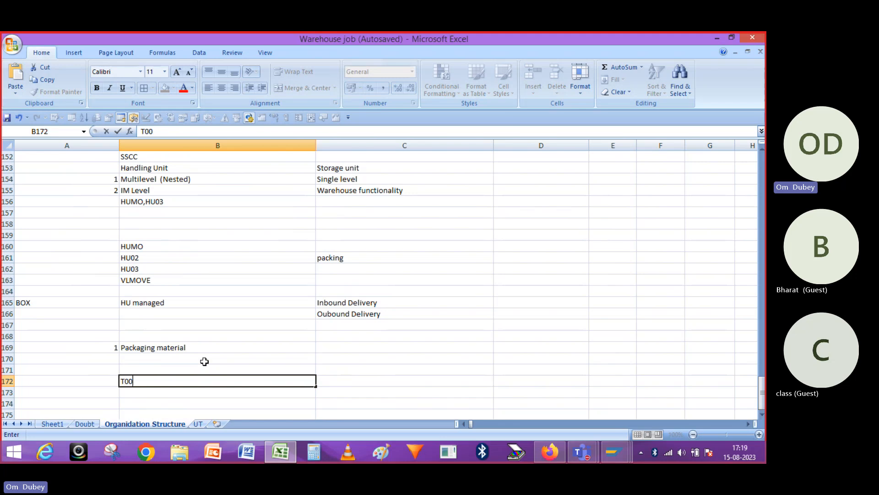
pyautogui.write('1L')
pyautogui.press('Tab')
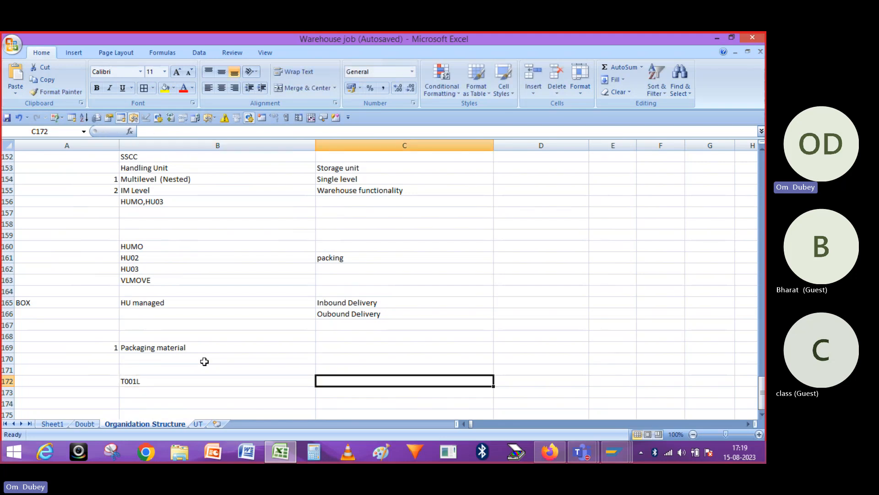
# - Enter Humanaged in C172, beside the T001L entry
pyautogui.write('HU')
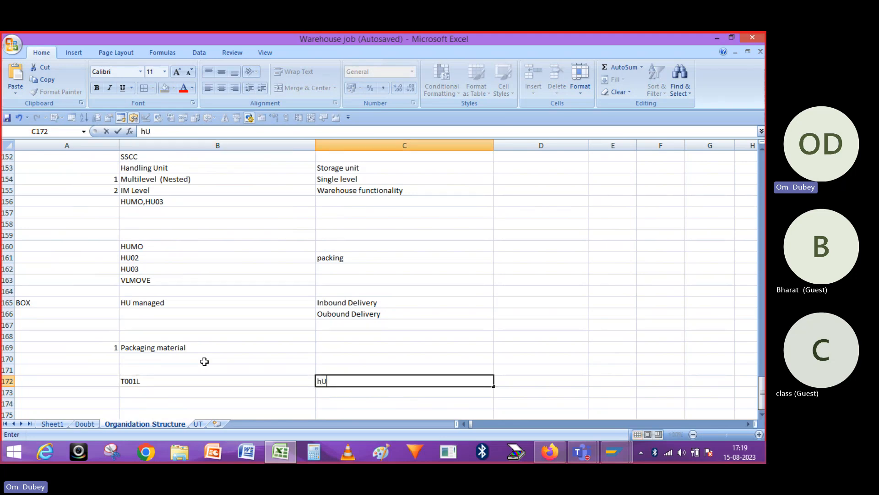
pyautogui.press('BackSpace')
pyautogui.press('BackSpace')
pyautogui.write('Humanaged')
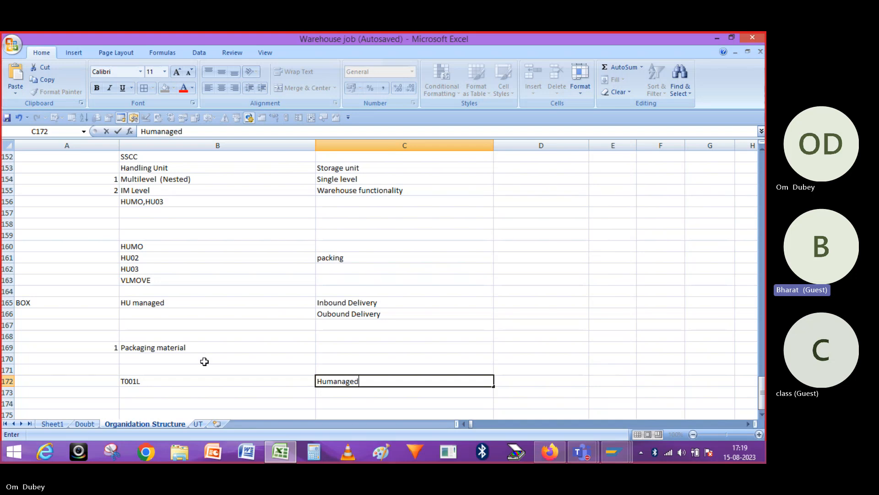
pyautogui.press('Tab')
pyautogui.press('Left')
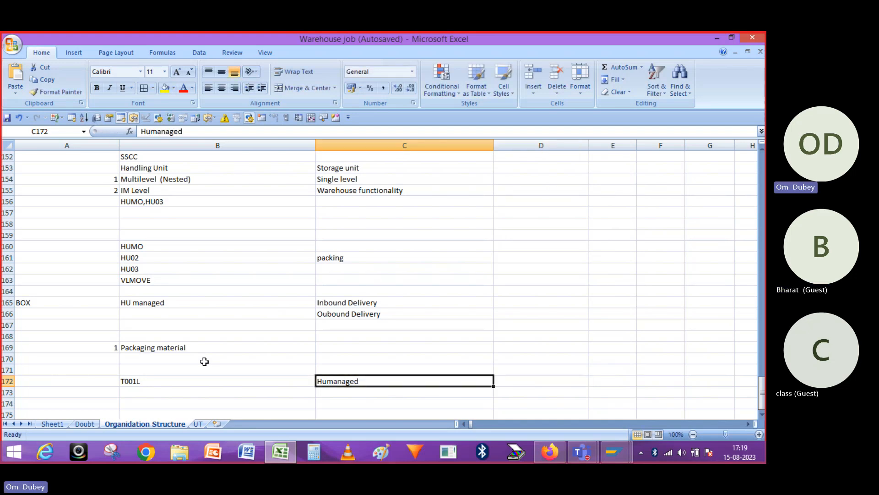
pyautogui.press('Right')
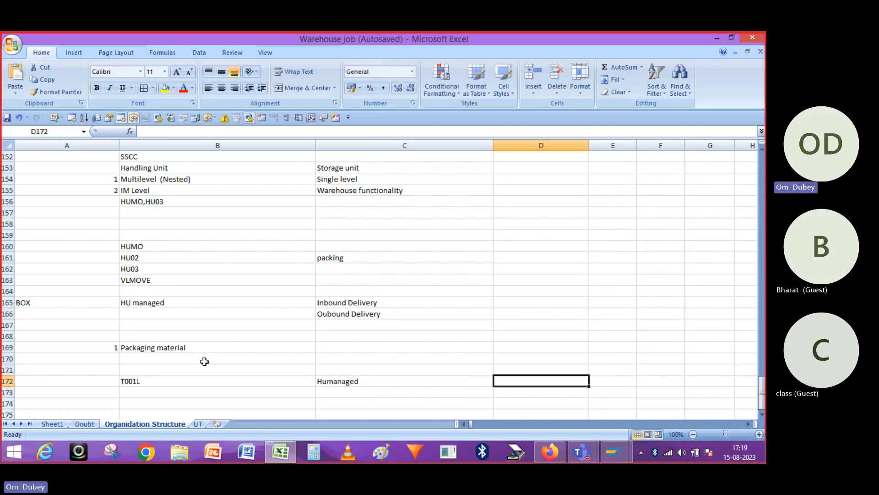
pyautogui.press('Left')
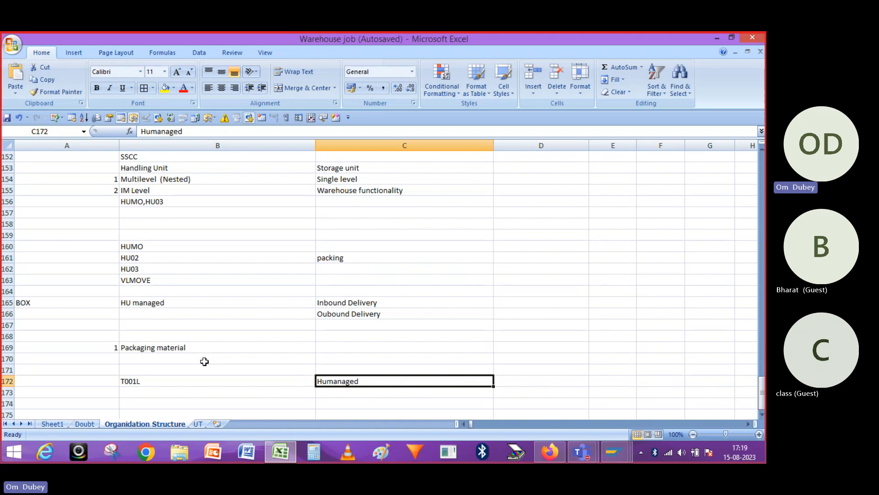
# - Enter Packed Goods in C173 under Humanaged and Unpacking in D173 beside it
pyautogui.press('Down')
pyautogui.write('P')
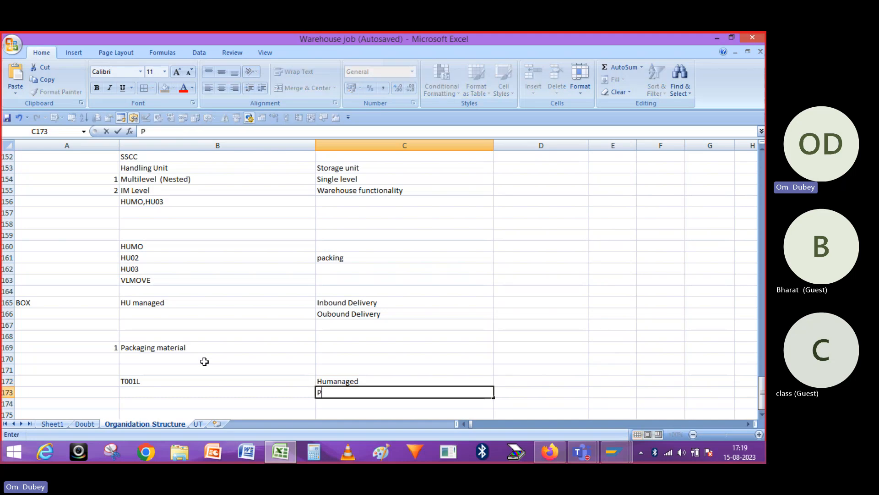
pyautogui.write('acked')
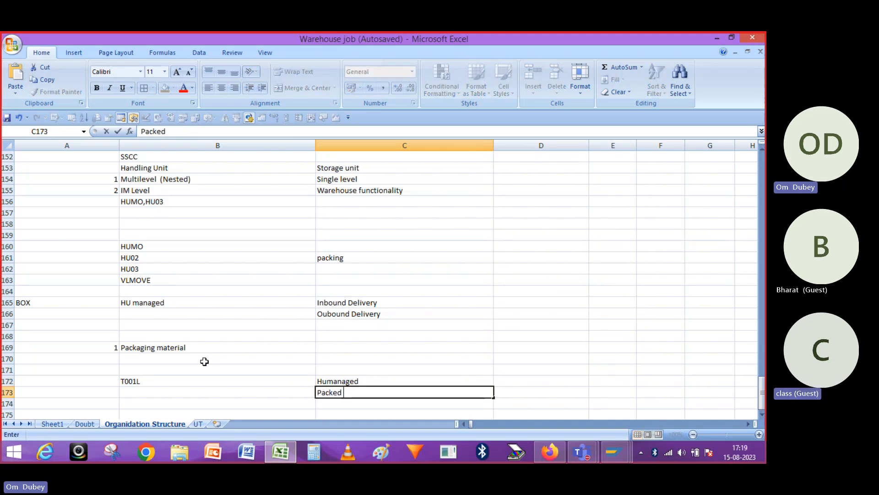
pyautogui.write(' Goods')
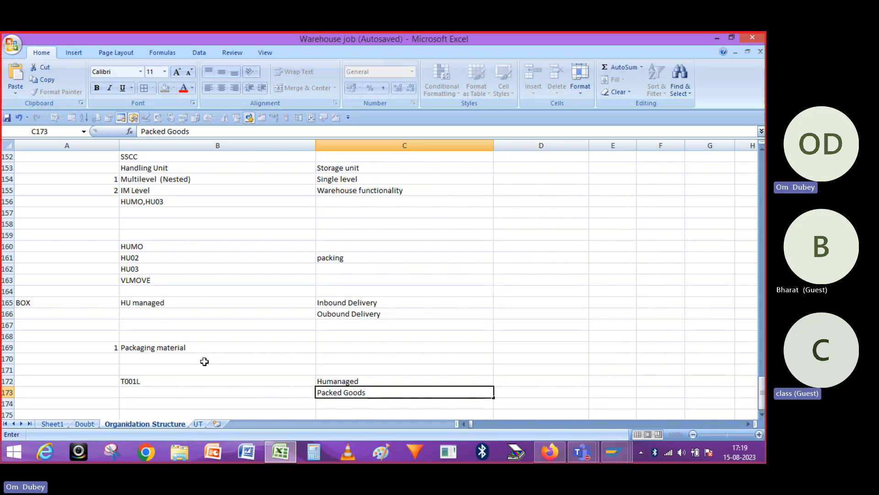
pyautogui.press('Tab')
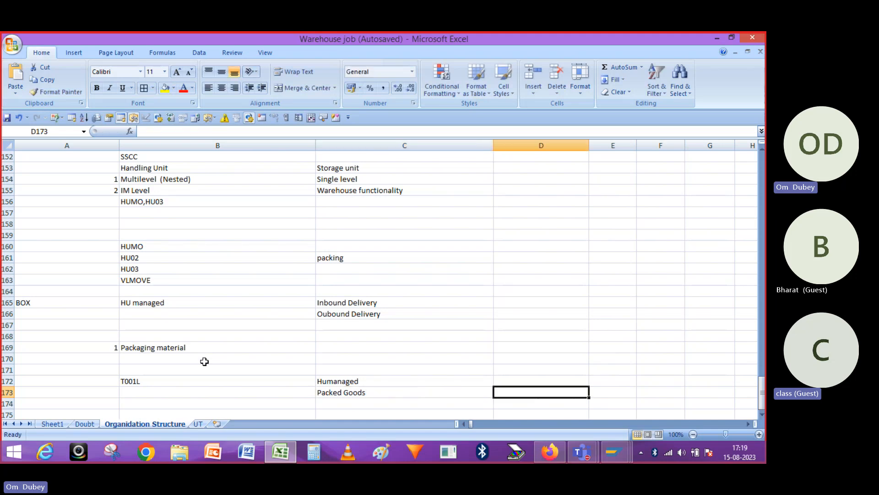
pyautogui.write('Unpac')
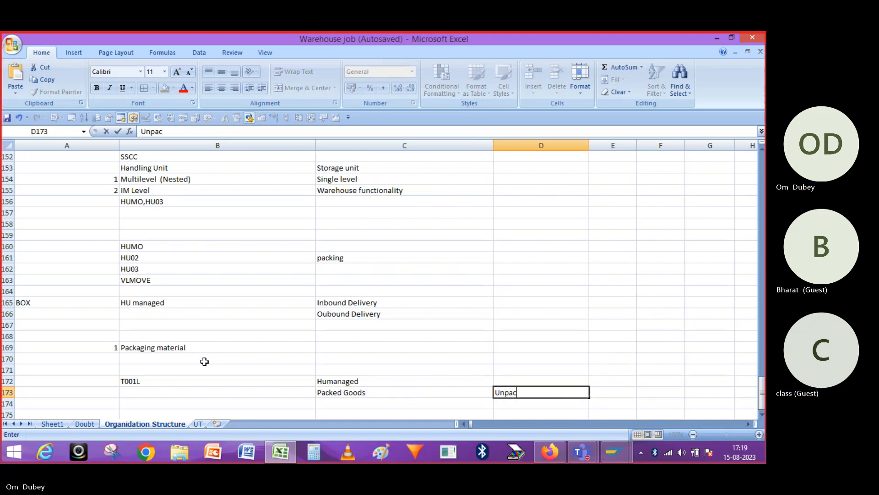
pyautogui.write('king')
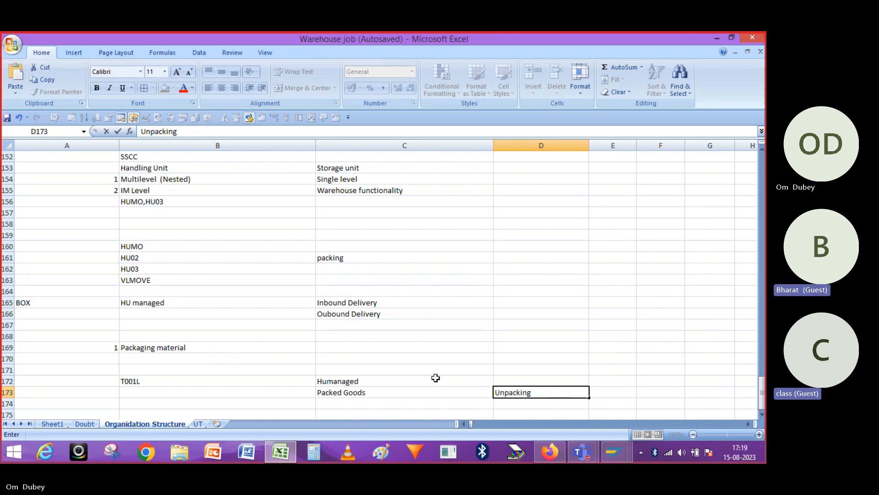
# - Enter Partner Location in D172, directly above Unpacking
pyautogui.click(503, 379)
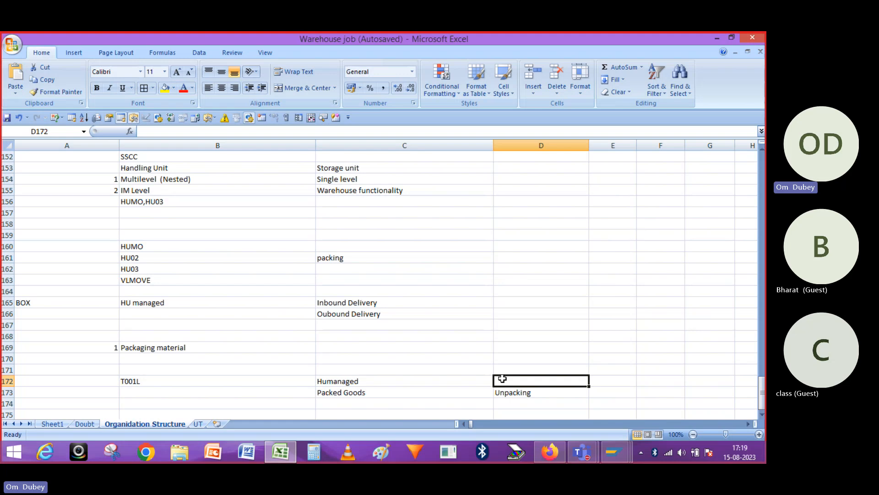
pyautogui.write('Pa')
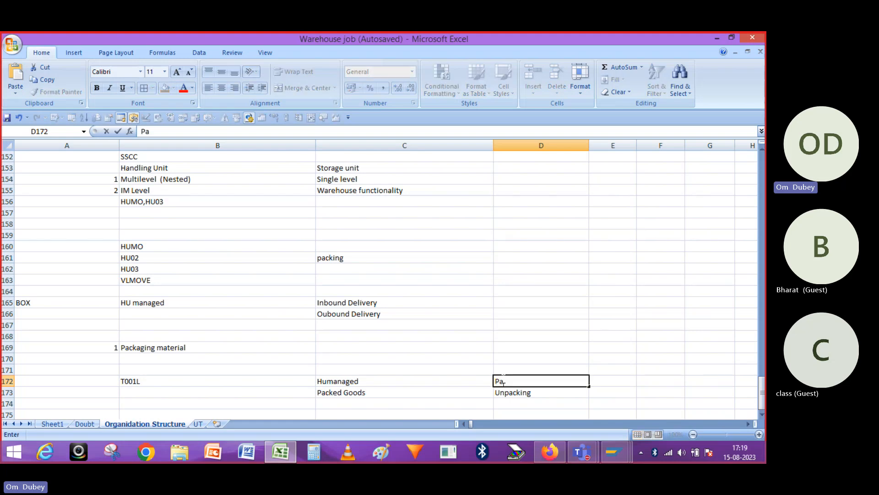
pyautogui.write('rtner')
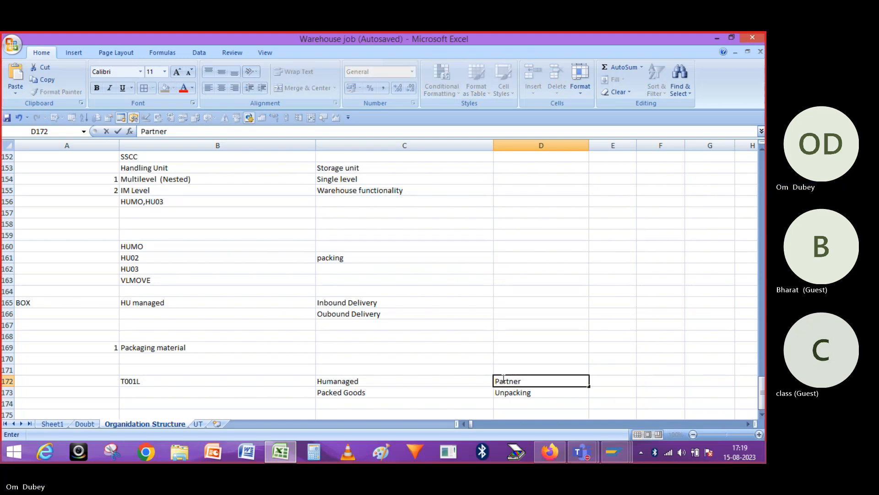
pyautogui.write(' Location')
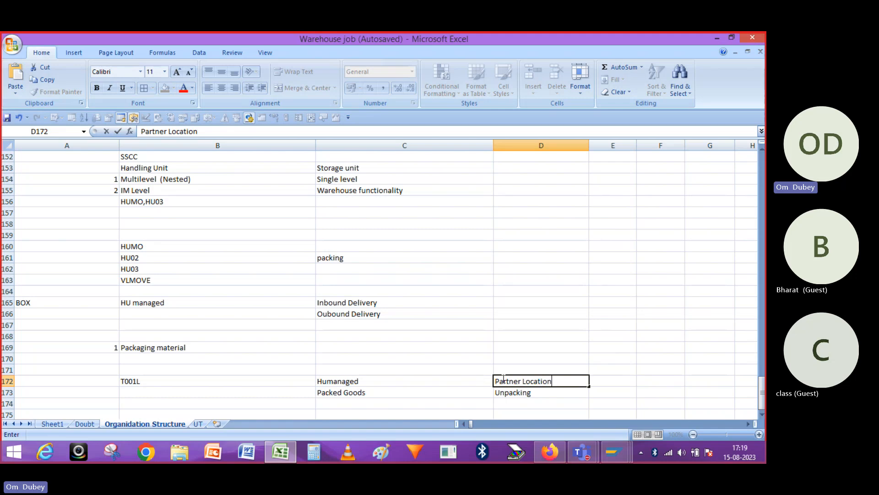
# - Commit the Partner Location entry in D172 and go over the Humanaged, Packed Goods and T001L notes in rows 172 and 173
pyautogui.press('Return')
pyautogui.press('Up')
pyautogui.press('Left')
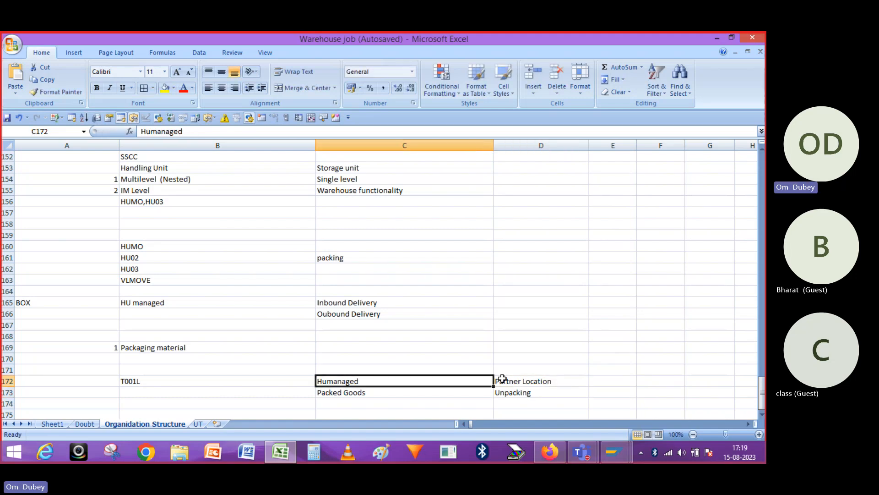
pyautogui.press('Down')
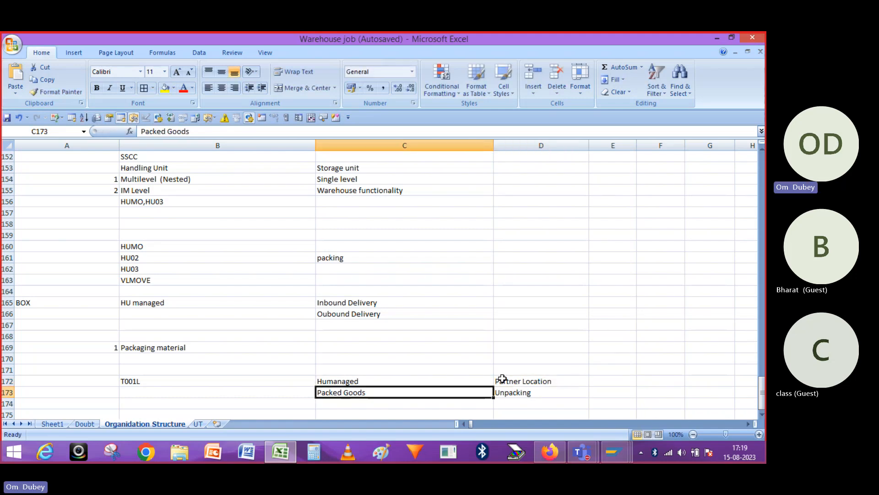
pyautogui.press('Up')
pyautogui.press('Down')
pyautogui.press('Up')
pyautogui.press('Right')
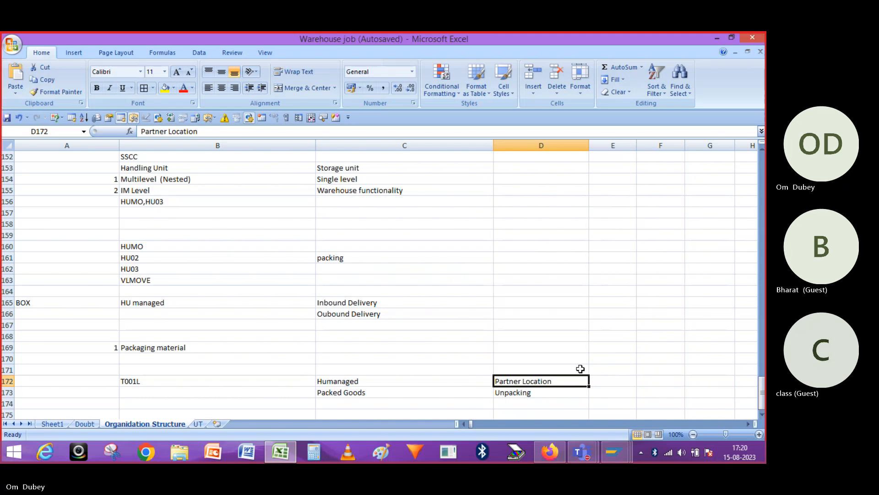
pyautogui.click(444, 379)
pyautogui.click(527, 383)
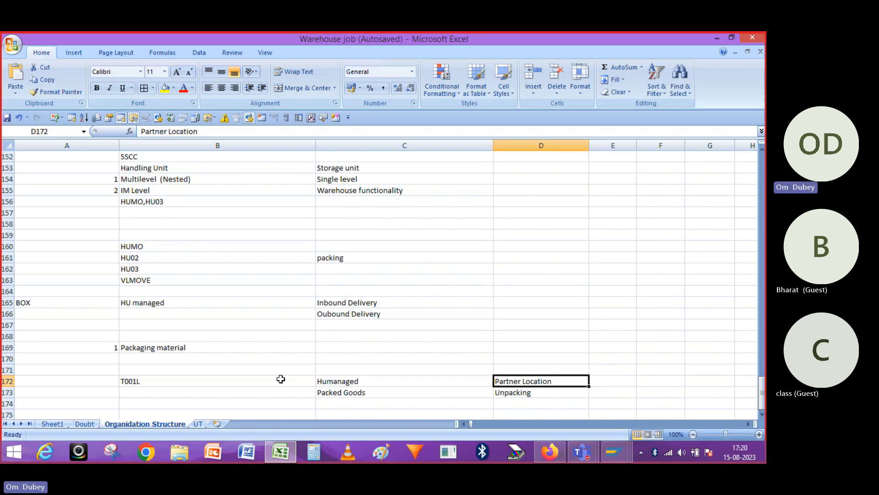
pyautogui.click(191, 381)
# - Switch to the SAP session displaying the entries of table T001L
pyautogui.hotkey('alt', 'Tab')
pyautogui.hotkey('alt', 'Tab')
pyautogui.hotkey('alt', 'Tab')
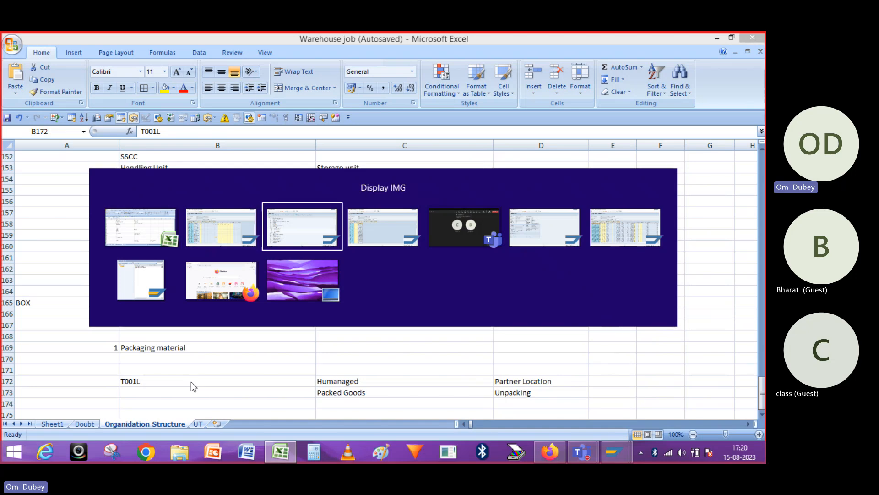
pyautogui.hotkey('alt', 'Tab')
pyautogui.hotkey('alt', 'Tab')
pyautogui.hotkey('alt', 'Tab')
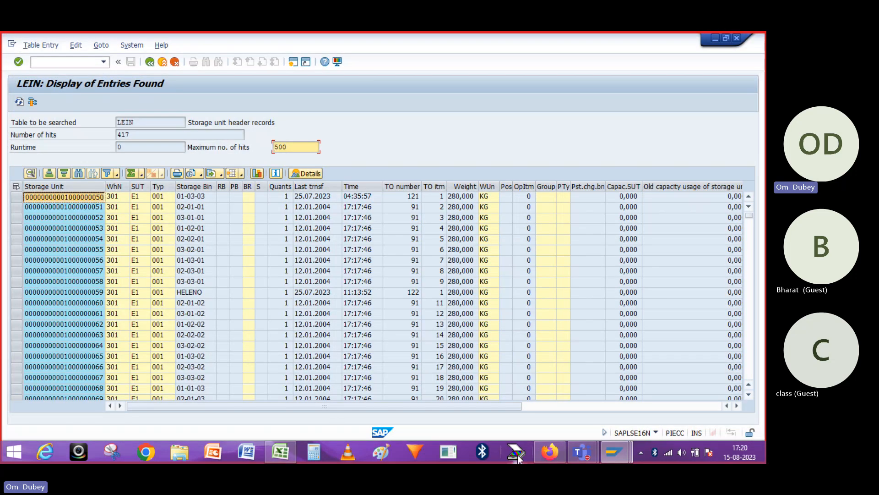
pyautogui.moveTo(616, 449)
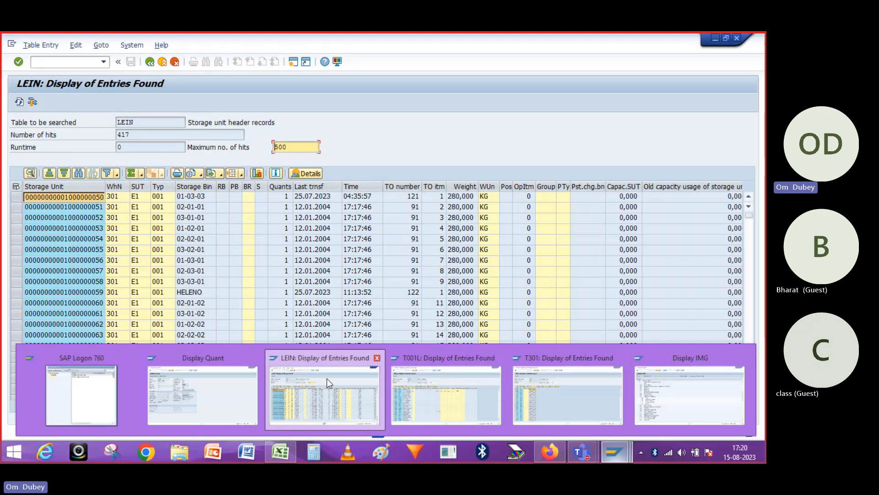
pyautogui.click(411, 388)
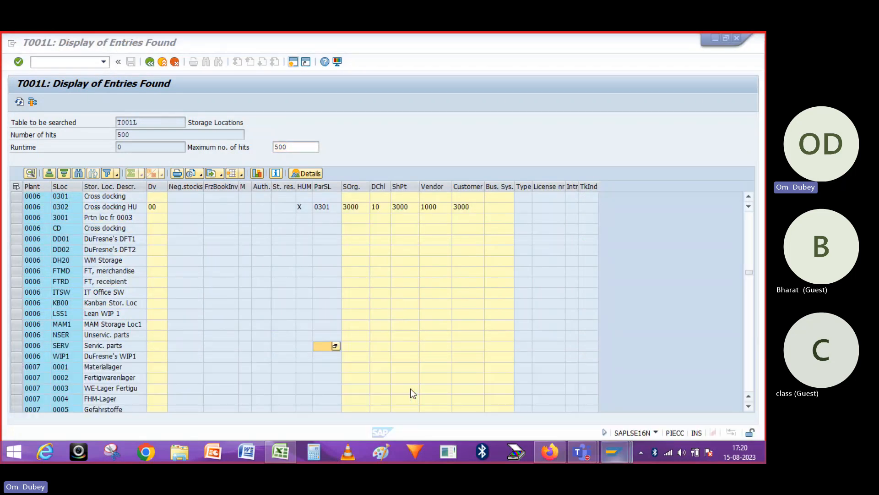
# - Examine storage location 0302 of plant 0006 in T001L, checking its partner location, vendor and customer fields
pyautogui.click(16, 207)
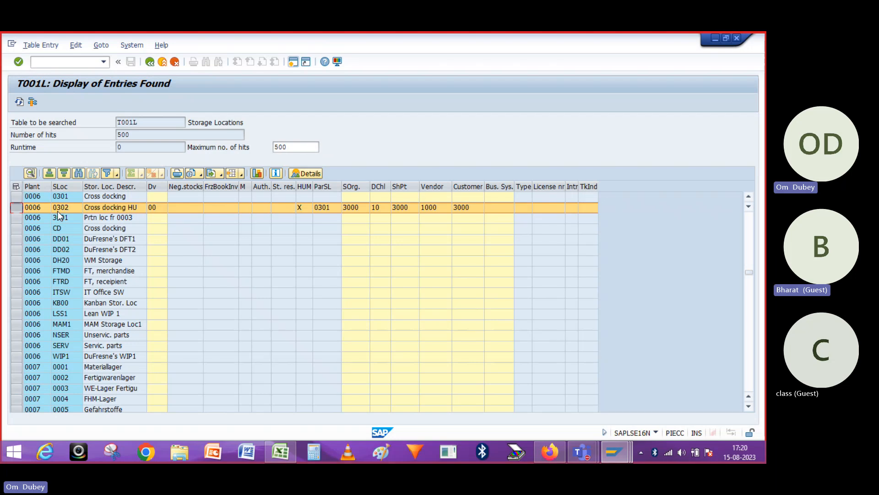
pyautogui.click(328, 205)
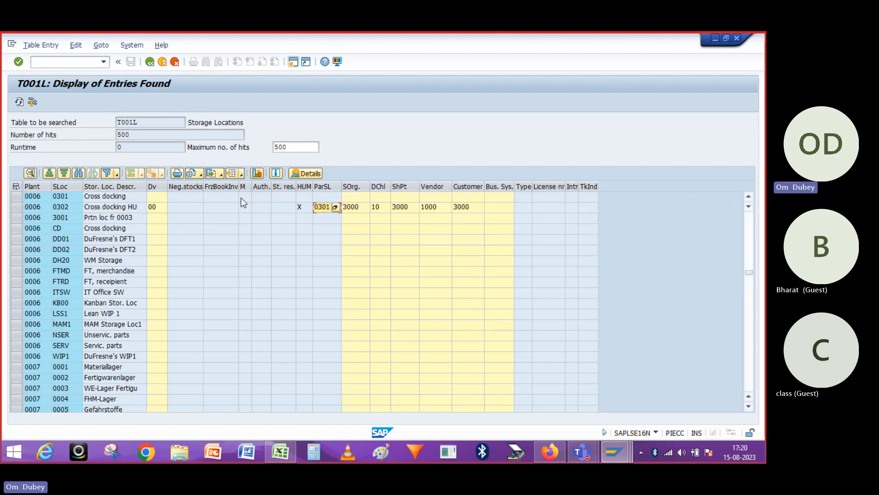
pyautogui.click(59, 207)
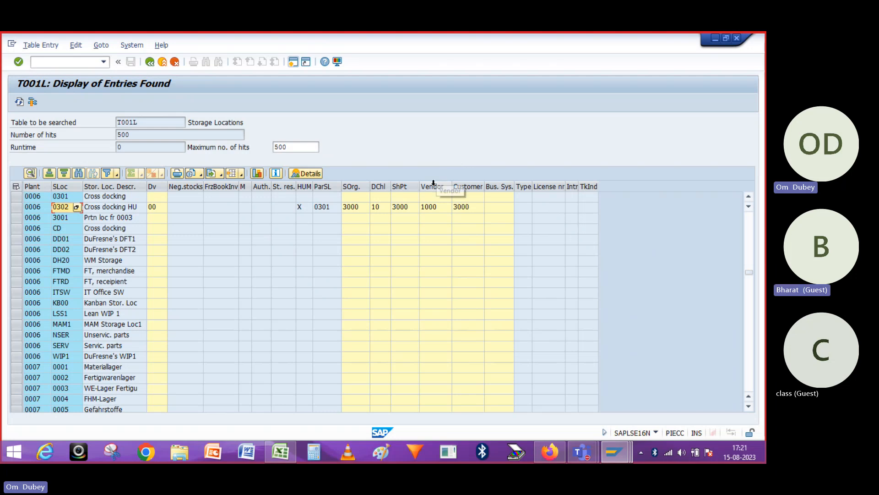
pyautogui.click(435, 206)
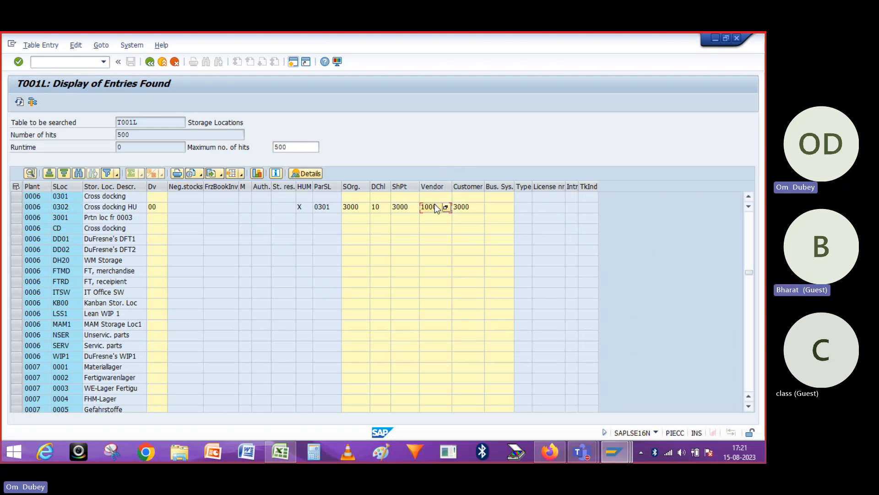
pyautogui.press('Tab')
pyautogui.press('Left')
pyautogui.press('Right')
pyautogui.press('Left')
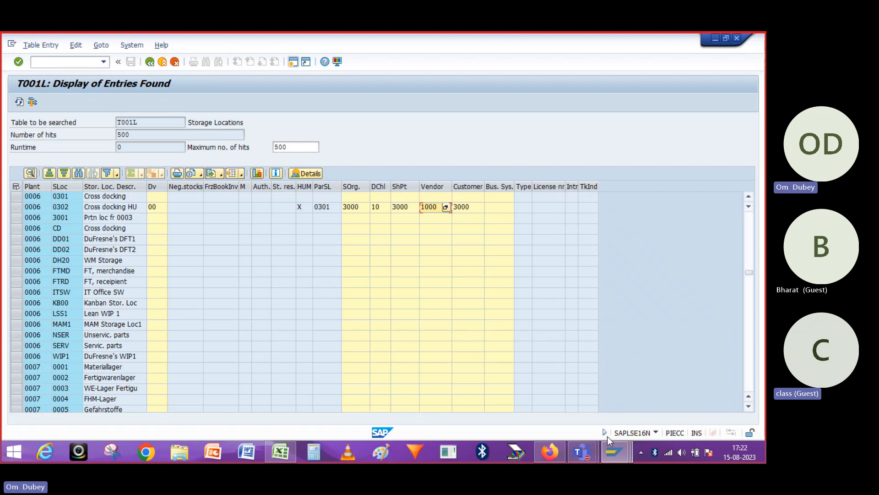
# - In the Display IMG session, open HU Requirement for Storage Locations and Default Values for Deliveries under Handling Unit Management Basics, Materials Management, Inventory Management
pyautogui.moveTo(614, 453)
pyautogui.moveTo(577, 377)
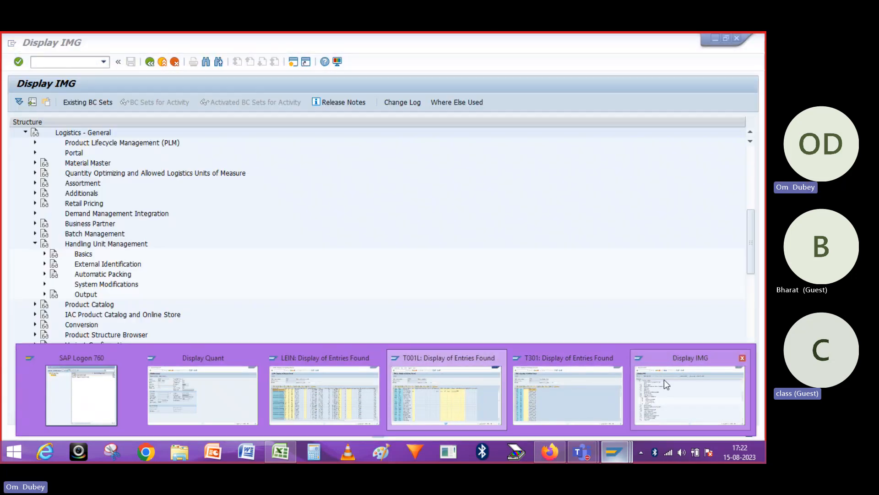
pyautogui.click(665, 379)
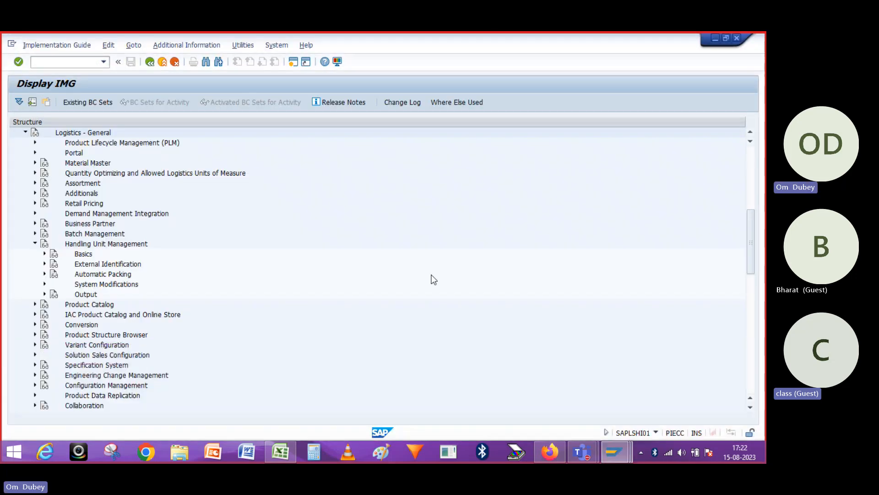
pyautogui.click(45, 255)
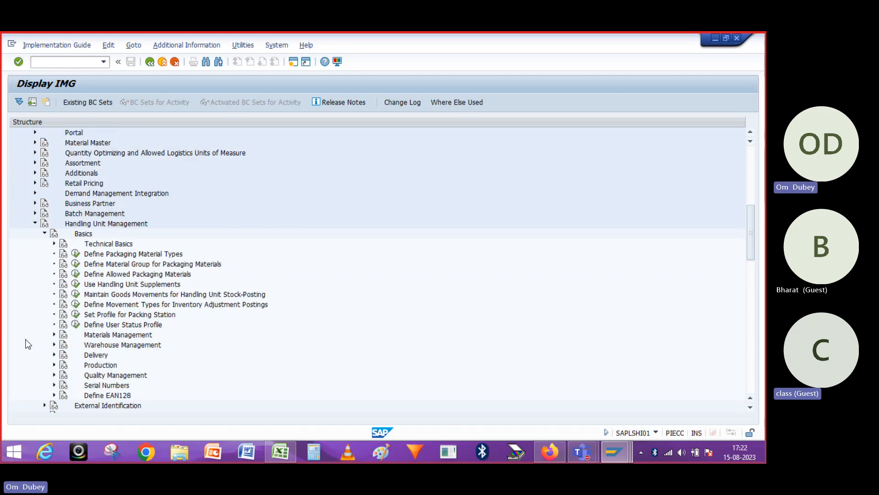
pyautogui.click(54, 334)
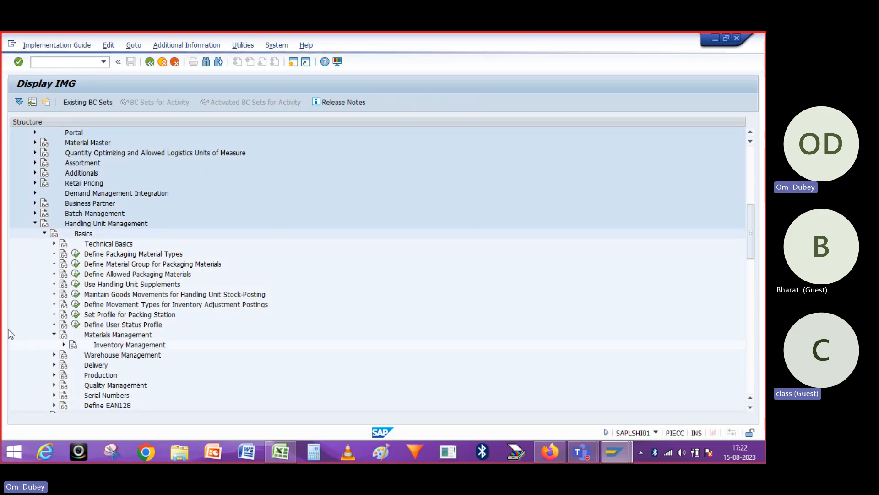
pyautogui.click(63, 345)
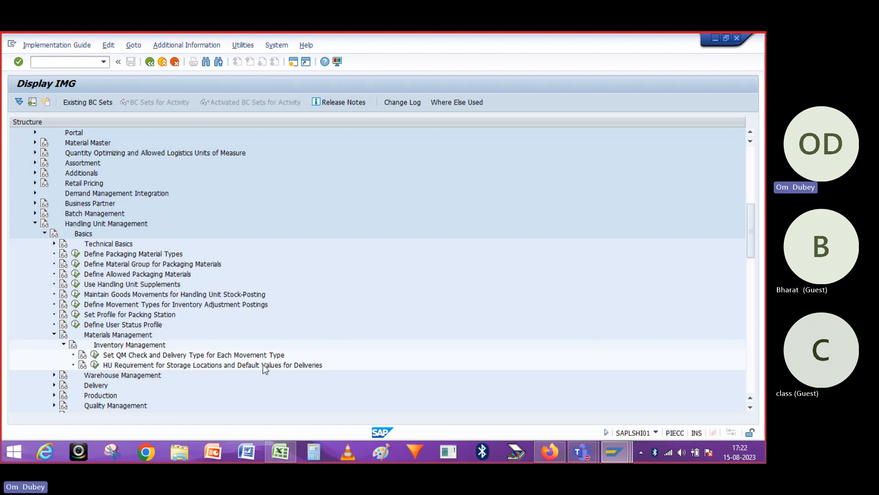
pyautogui.click(94, 365)
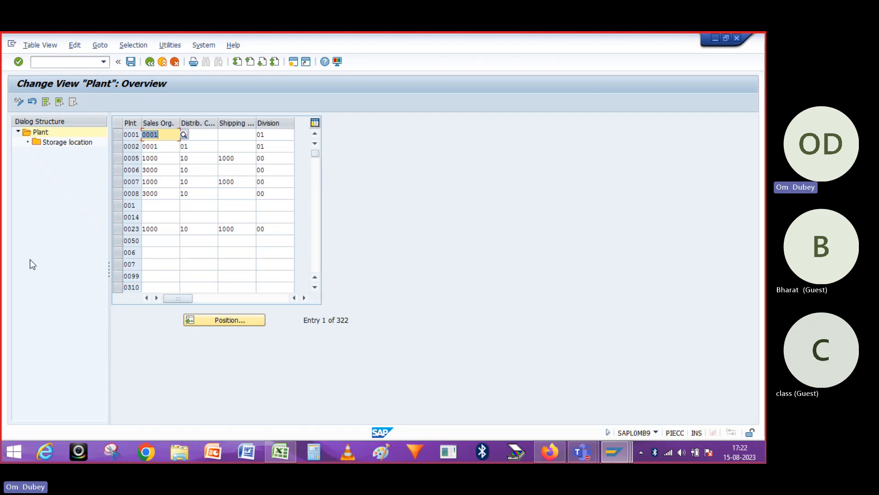
# - Compare plant 0006 in the Plant overview with the Cross docking HU record in table T001L
pyautogui.click(128, 170)
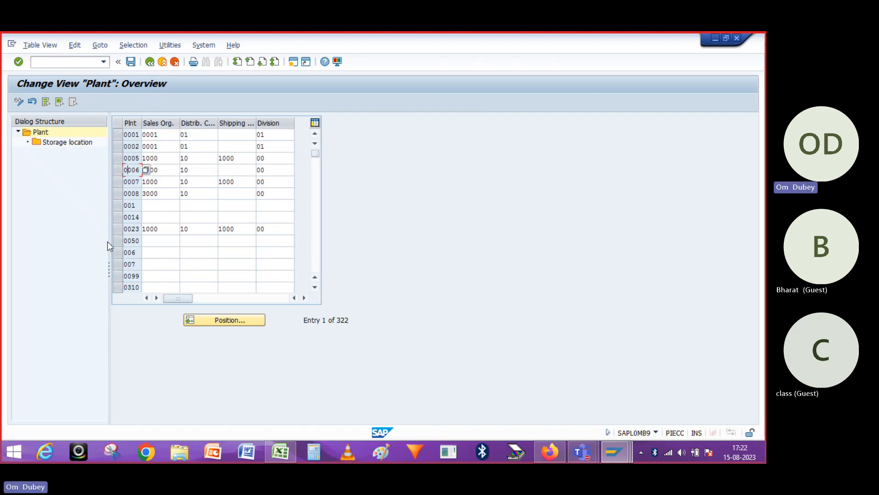
pyautogui.hotkey('alt', 'Tab')
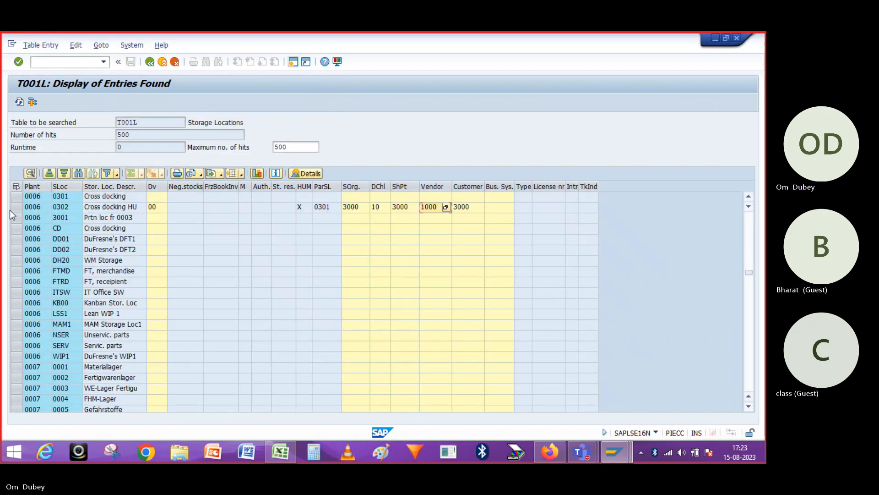
pyautogui.click(21, 209)
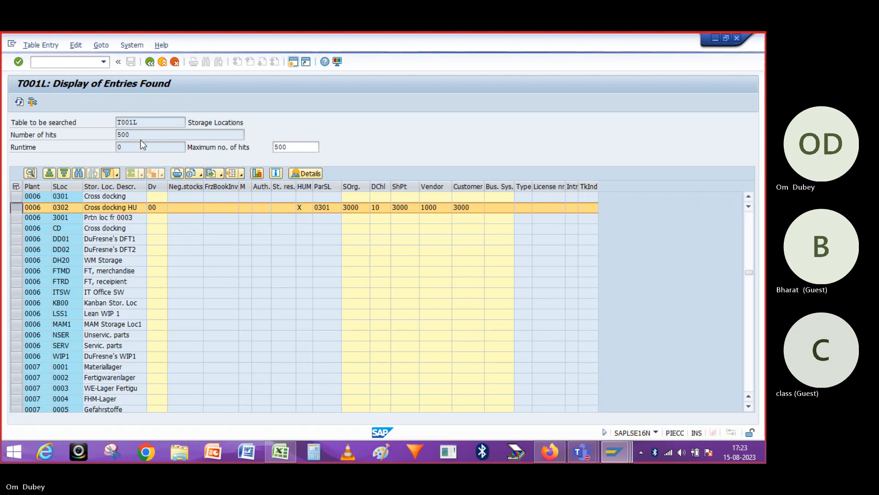
pyautogui.click(256, 113)
pyautogui.hotkey('alt', 'Tab')
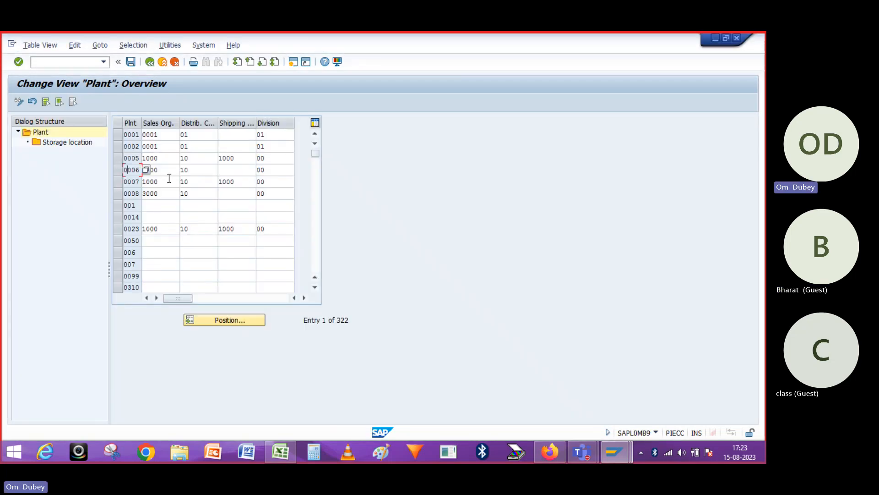
# - Position the Plant overview on plant 1000, select it and open its storage locations
pyautogui.click(227, 321)
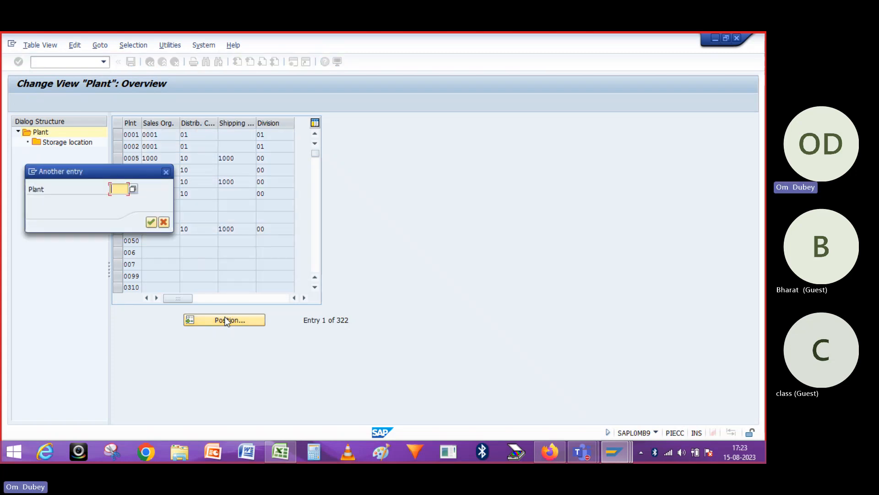
pyautogui.write('1000')
pyautogui.press('Return')
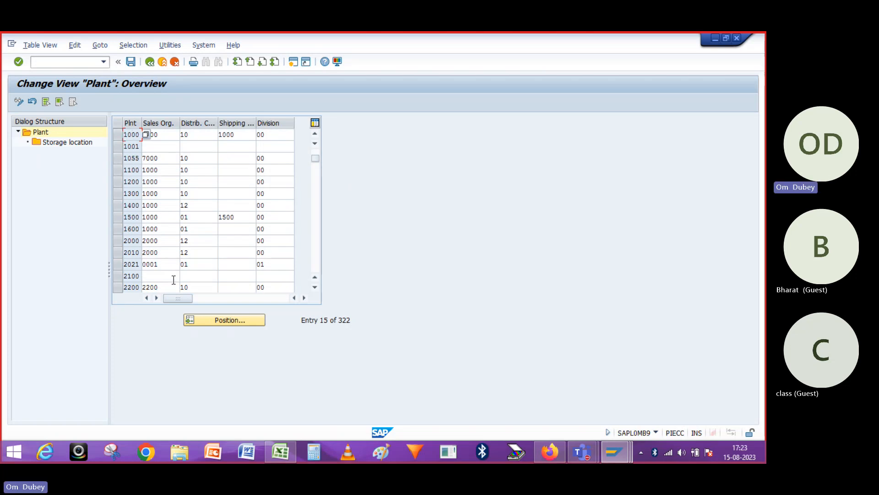
pyautogui.click(118, 135)
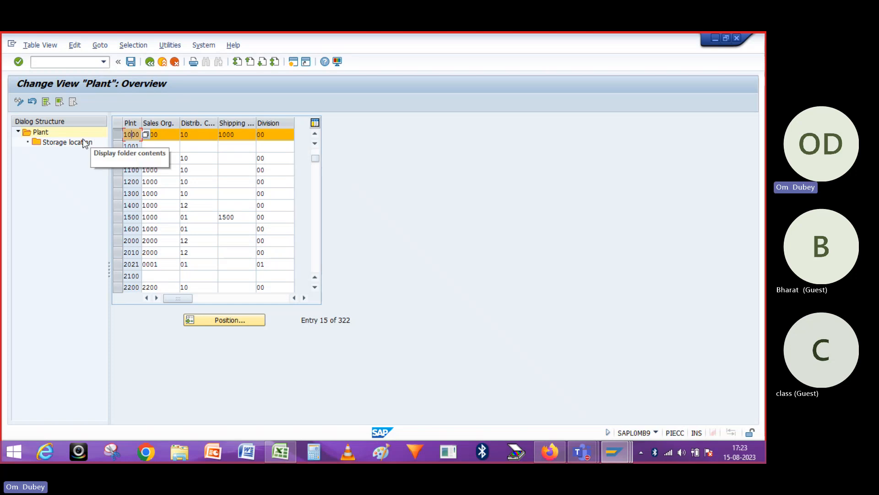
pyautogui.click(84, 142)
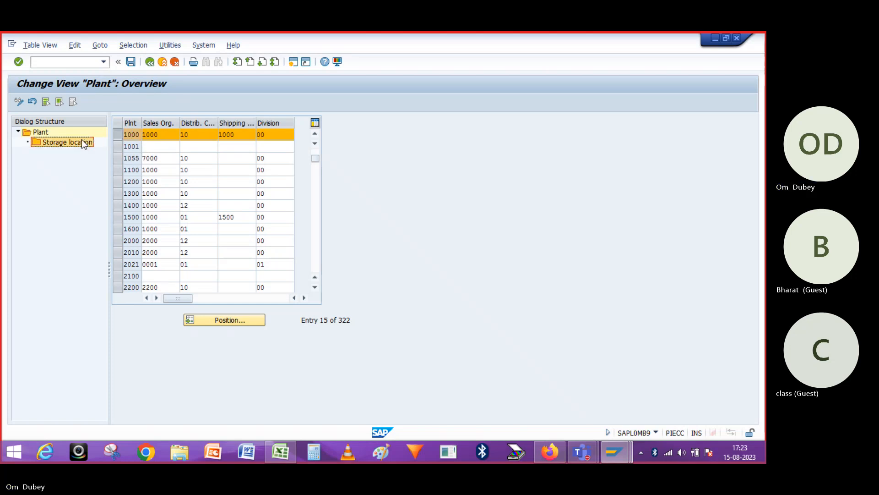
pyautogui.doubleClick(69, 143)
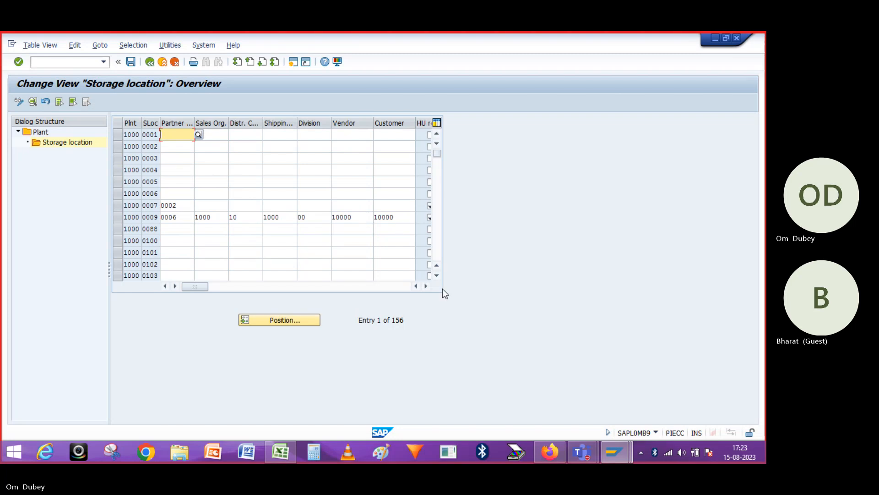
# - Compare plant 1000's storage location settings with table T001L, examining the HU requirement column and the partner, vendor and customer values of location 0009
pyautogui.click(428, 285)
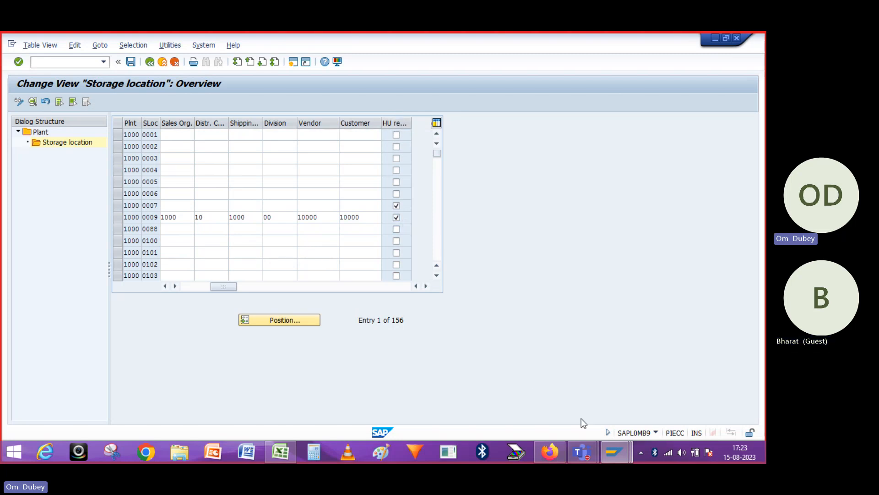
pyautogui.moveTo(609, 452)
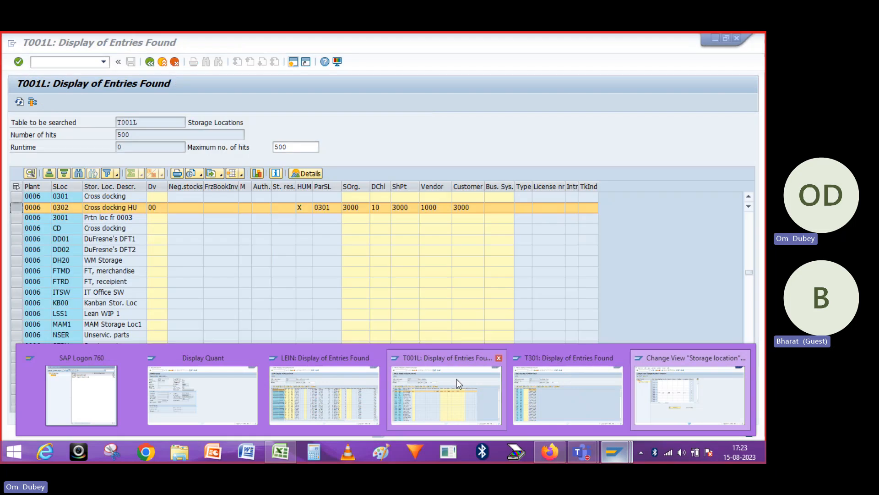
pyautogui.click(452, 378)
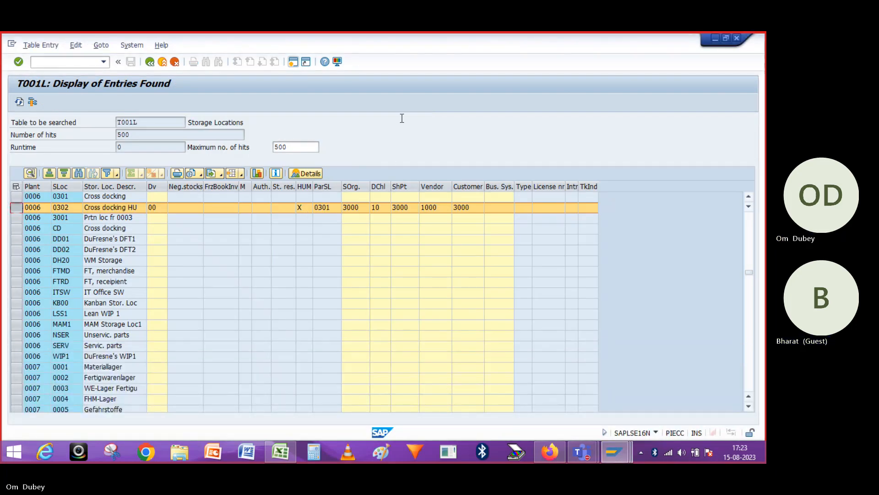
pyautogui.hotkey('alt', 'Tab')
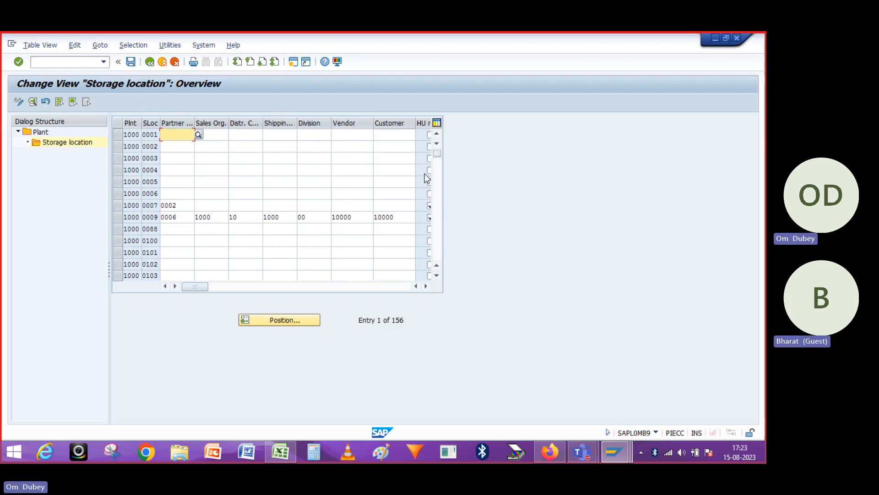
pyautogui.click(427, 286)
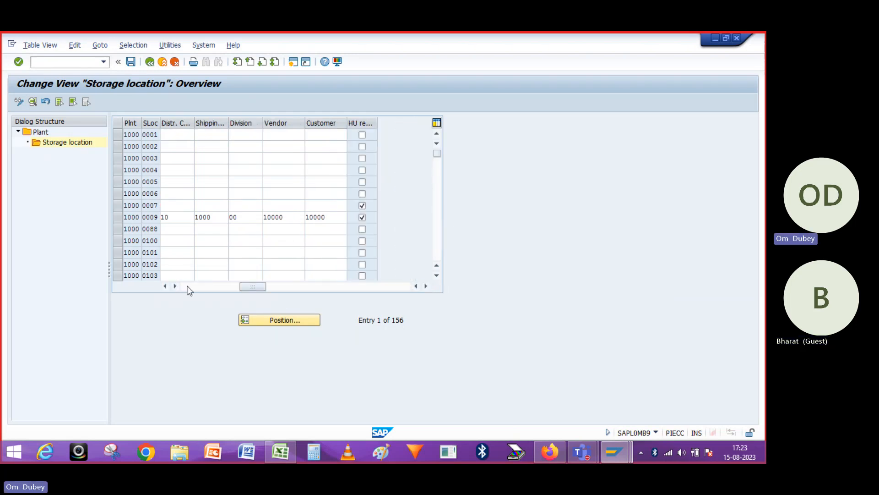
pyautogui.click(165, 286)
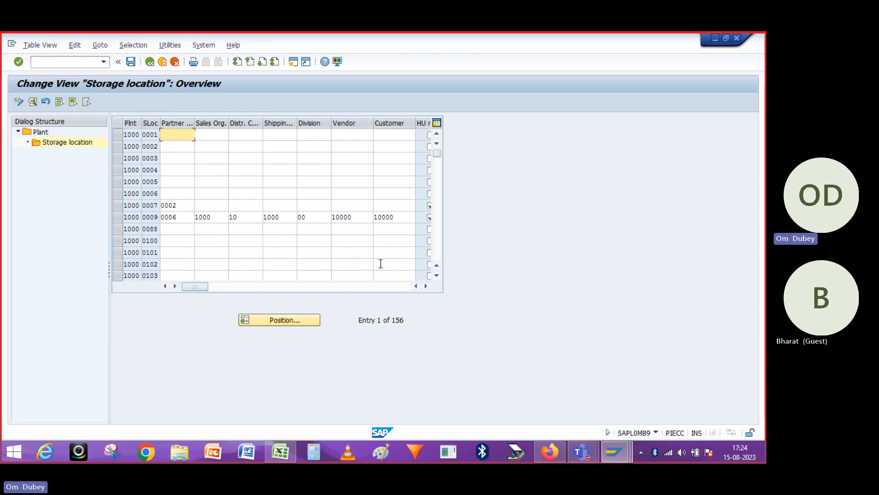
pyautogui.click(137, 217)
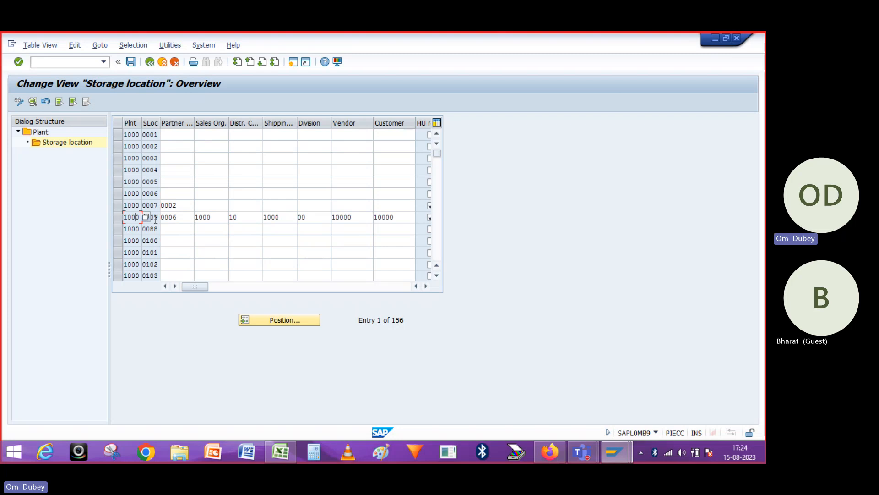
# - Examine the partner location, sales, vendor, customer and HU requirement settings of plant 1000's storage location 0009 and its neighbouring entries
pyautogui.click(180, 217)
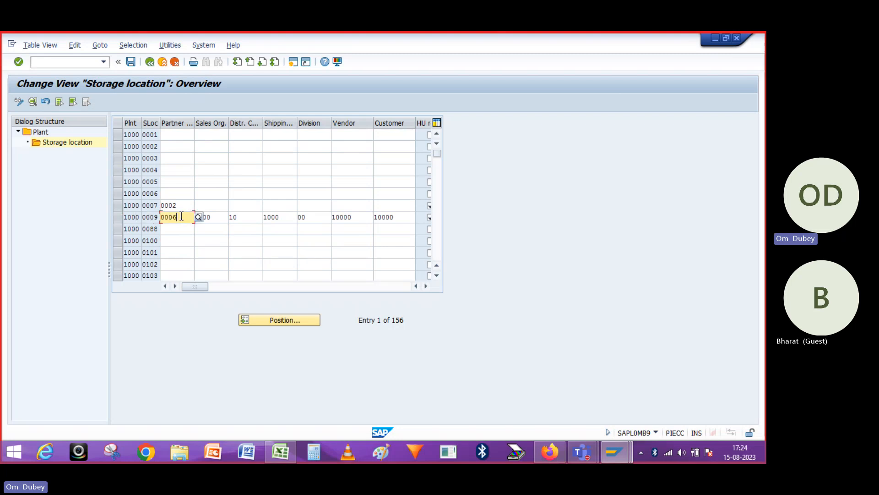
pyautogui.click(158, 217)
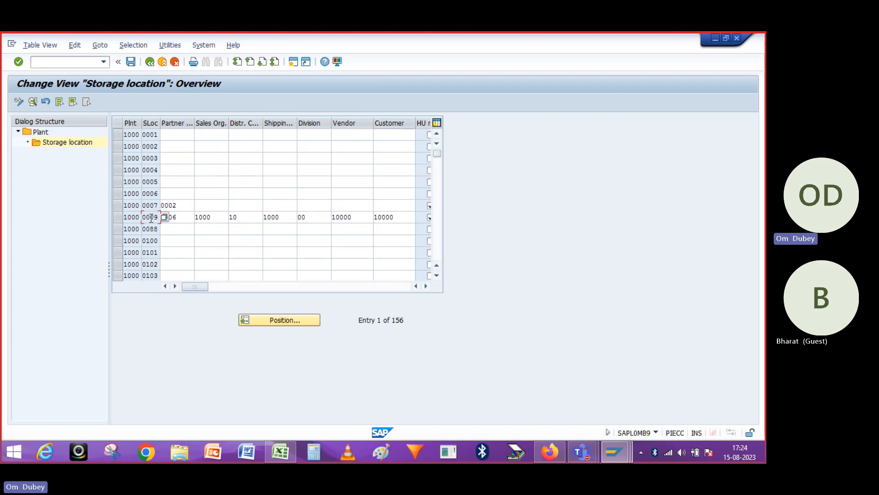
pyautogui.click(427, 287)
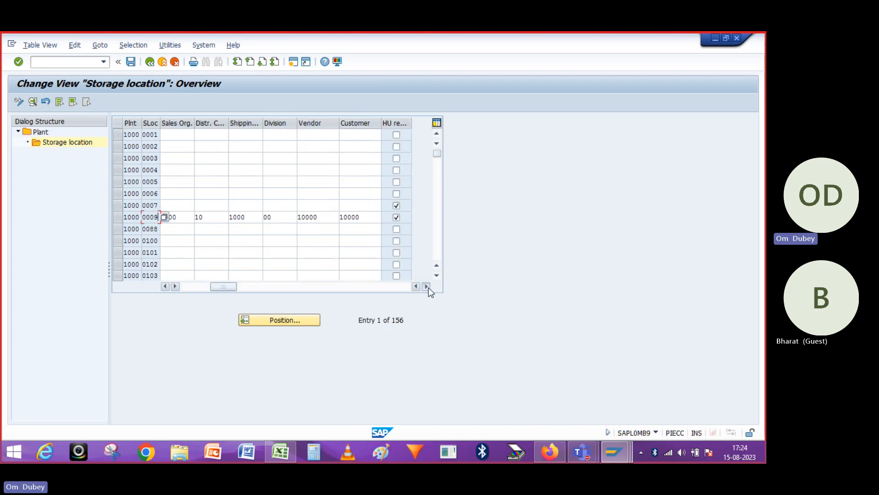
pyautogui.click(428, 287)
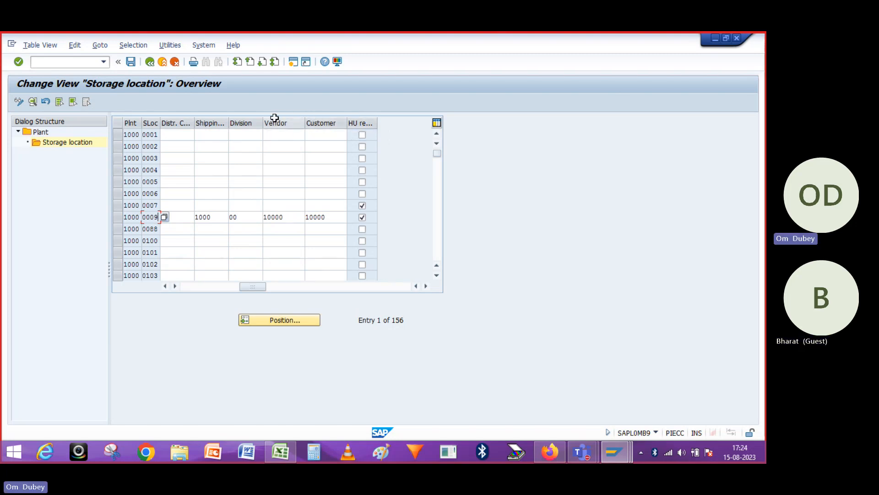
pyautogui.click(436, 275)
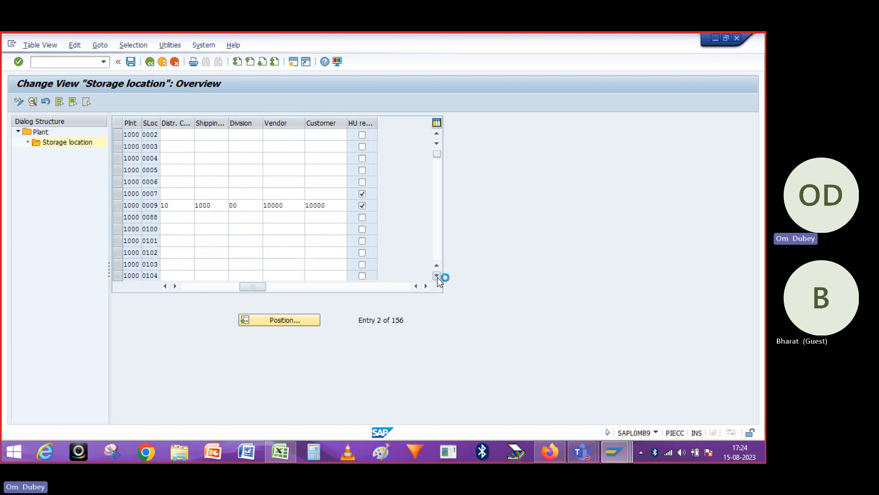
pyautogui.click(437, 275)
pyautogui.click(436, 276)
pyautogui.click(437, 276)
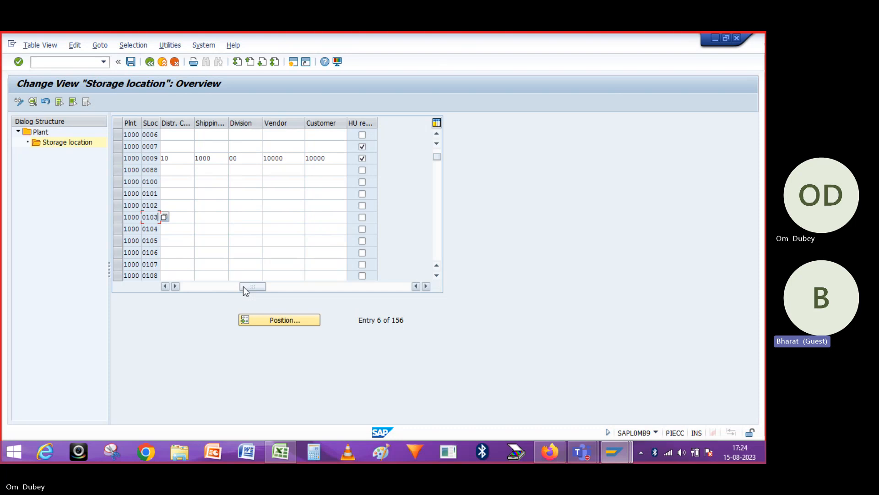
pyautogui.moveTo(244, 287); pyautogui.dragTo(181, 282)
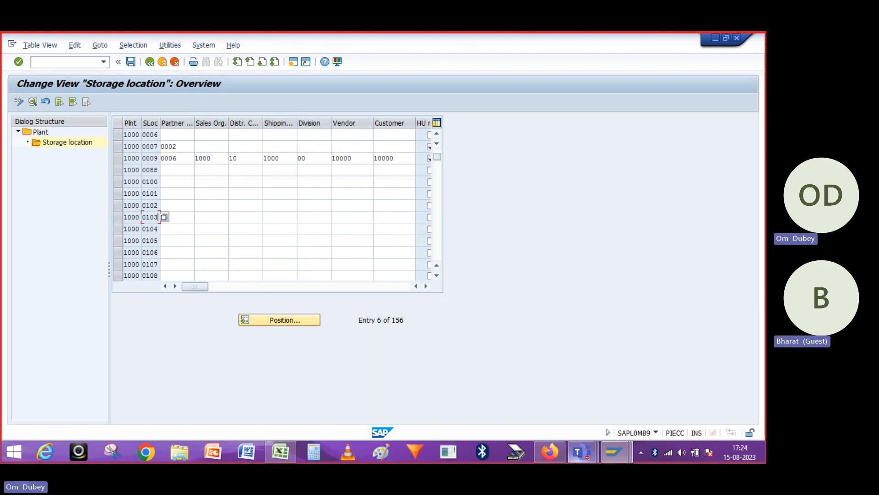
# - Switch to the Teams meeting, admit the guest waiting in the lobby, and return to the SAP storage location overview
pyautogui.moveTo(581, 452)
pyautogui.click(627, 372)
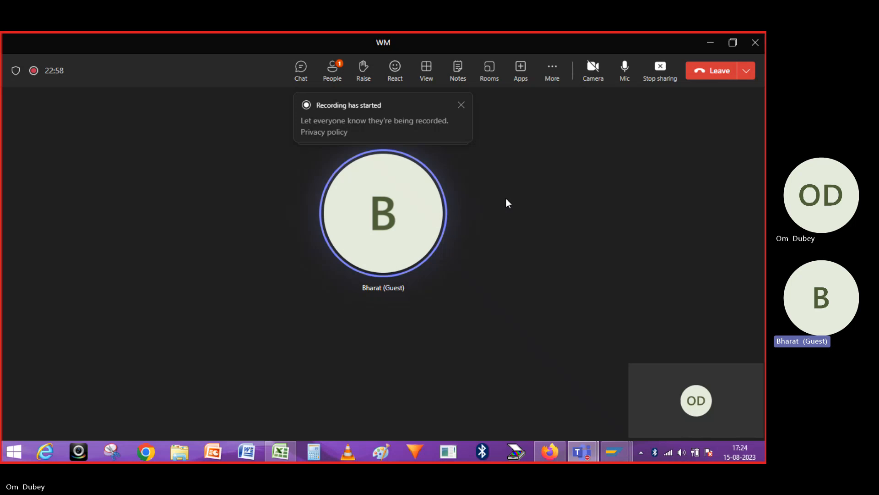
pyautogui.click(330, 70)
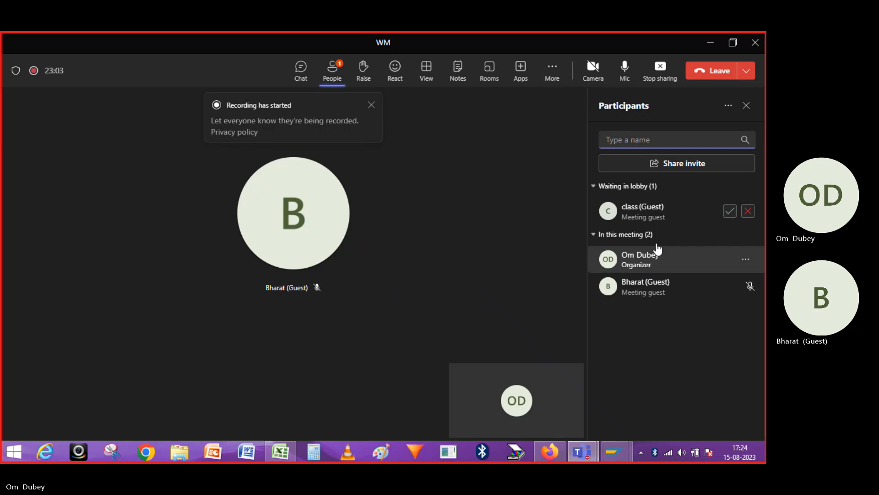
pyautogui.click(732, 210)
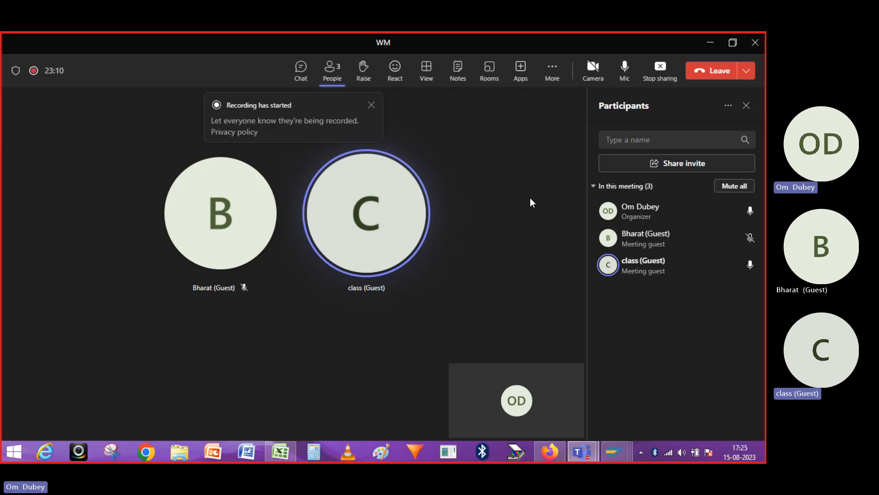
pyautogui.hotkey('alt', 'Tab')
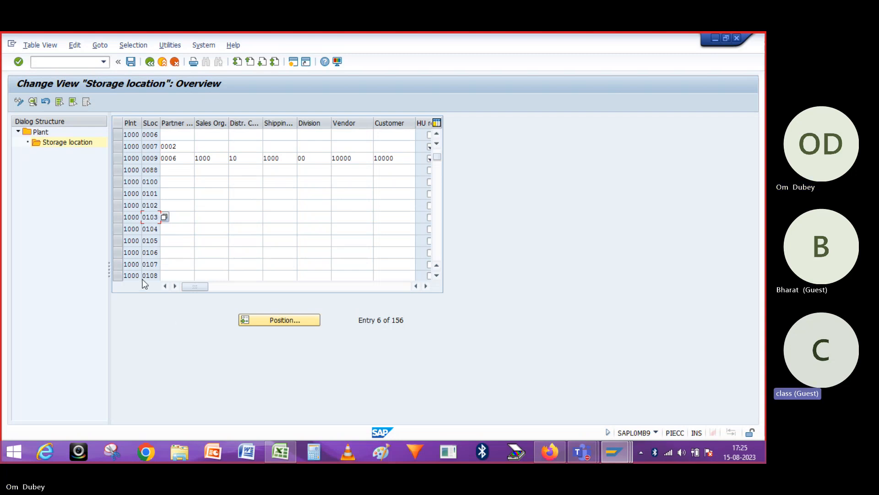
# - Look through plant 1000's storage locations and position the overview on plant 1000, storage location 0301
pyautogui.click(437, 275)
pyautogui.click(437, 274)
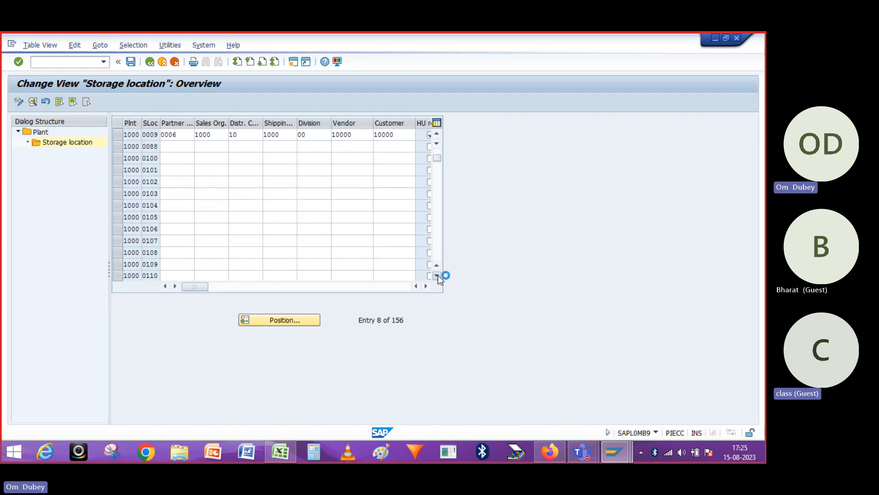
pyautogui.click(437, 274)
pyautogui.click(437, 275)
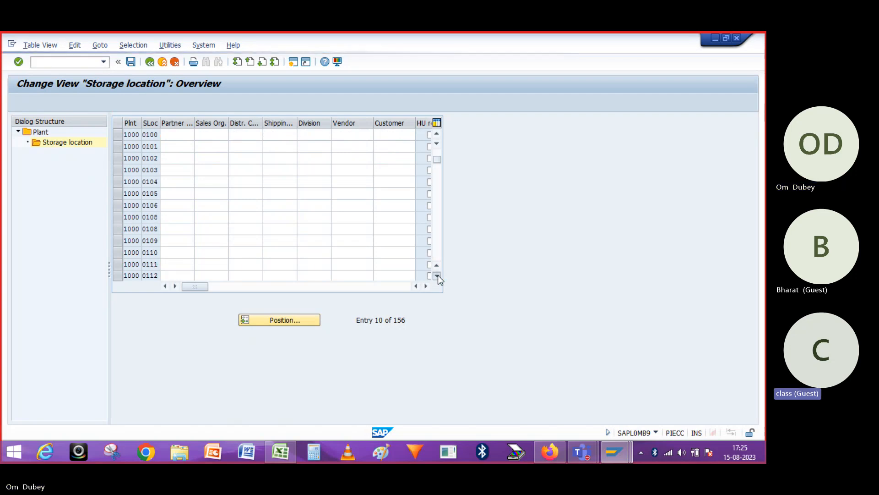
pyautogui.click(437, 275)
pyautogui.click(437, 274)
pyautogui.click(437, 275)
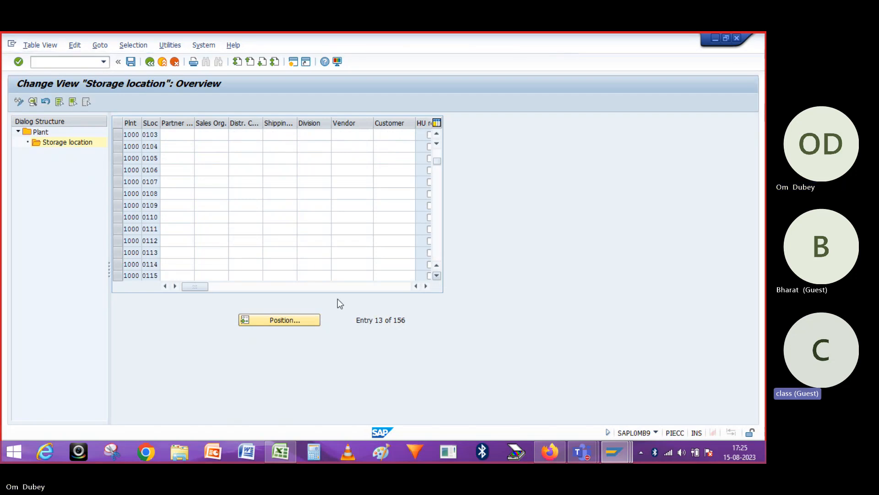
pyautogui.click(279, 321)
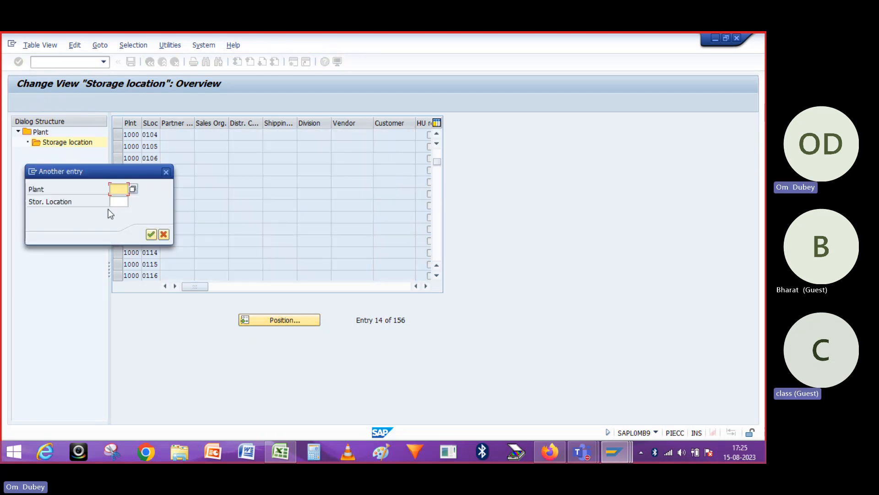
pyautogui.write('1000')
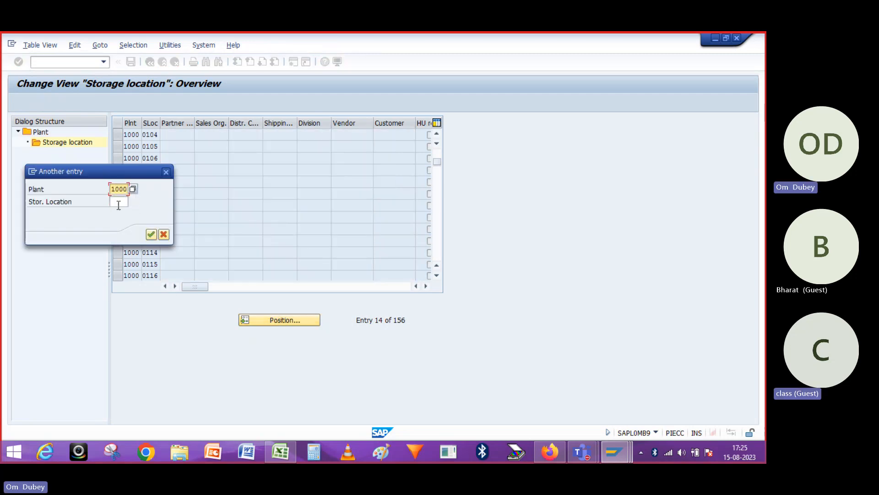
pyautogui.click(119, 202)
pyautogui.write('0301')
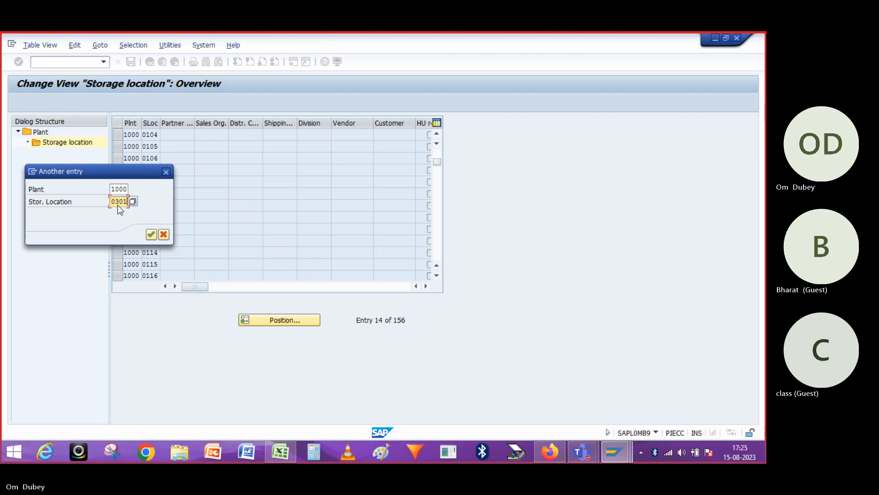
pyautogui.press('Return')
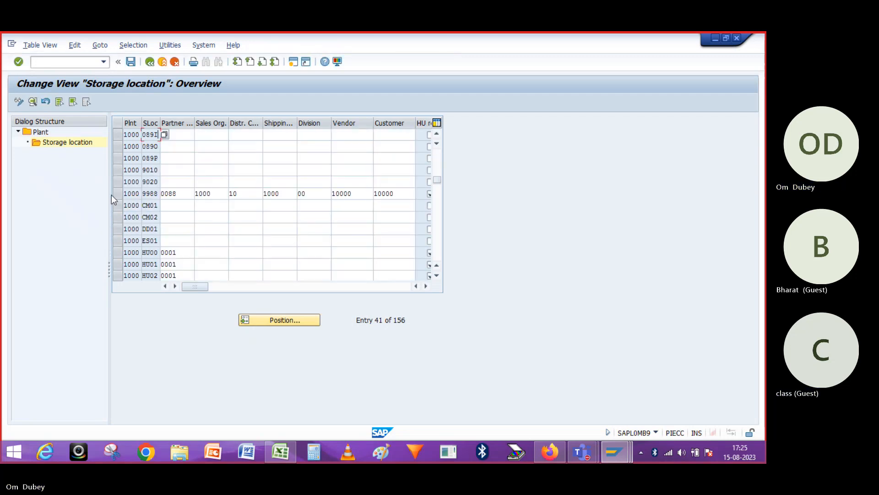
# - Return to the Display IMG structure and reopen HU Requirement for Storage Locations and Default Values for Deliveries
pyautogui.click(148, 62)
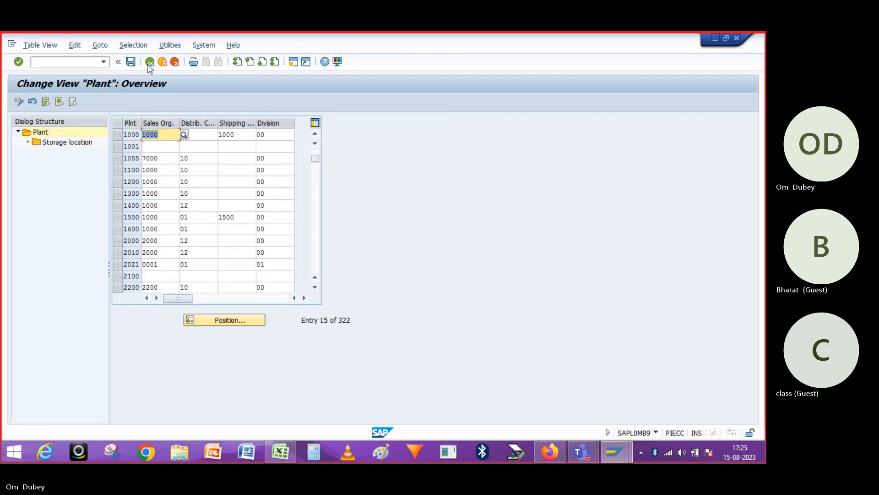
pyautogui.click(149, 63)
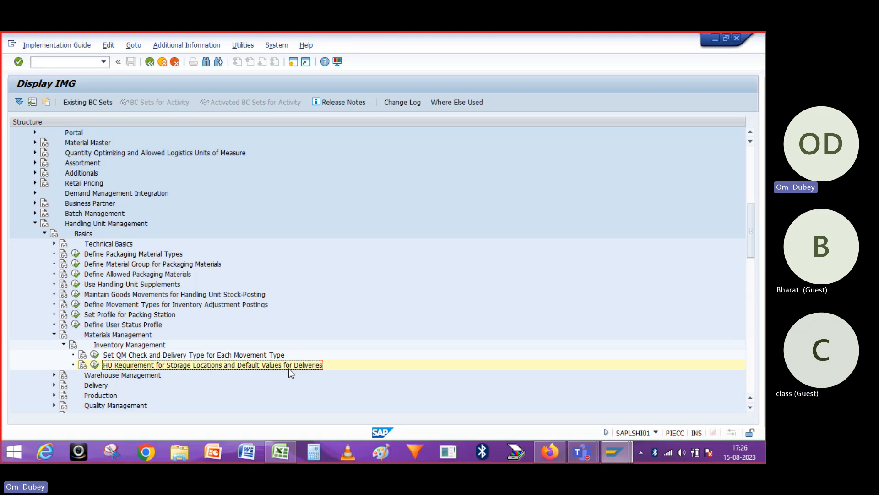
pyautogui.click(95, 365)
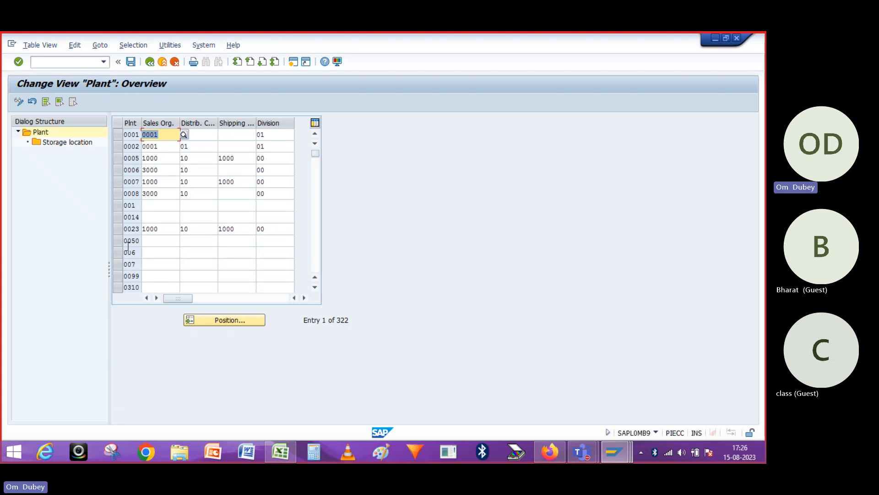
pyautogui.click(128, 229)
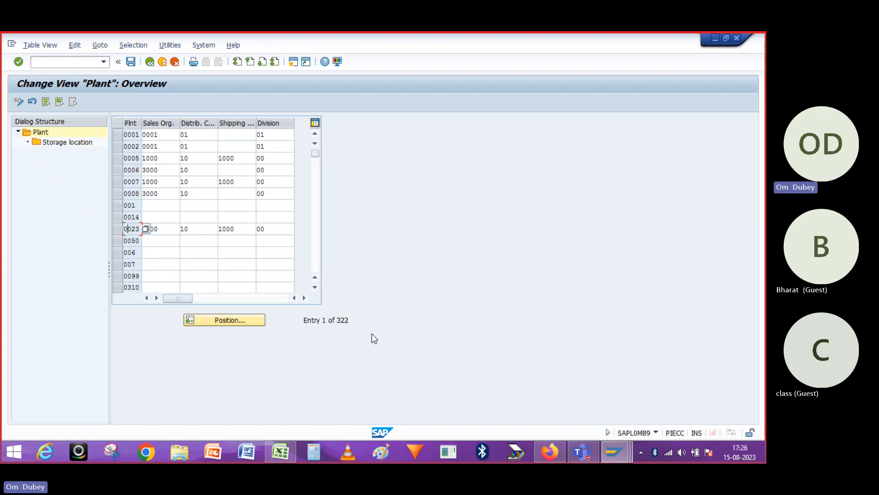
# - Check the Cross docking HU record's plant in T001L, position the Plant overview on 0006, and open that plant's storage locations
pyautogui.moveTo(610, 449)
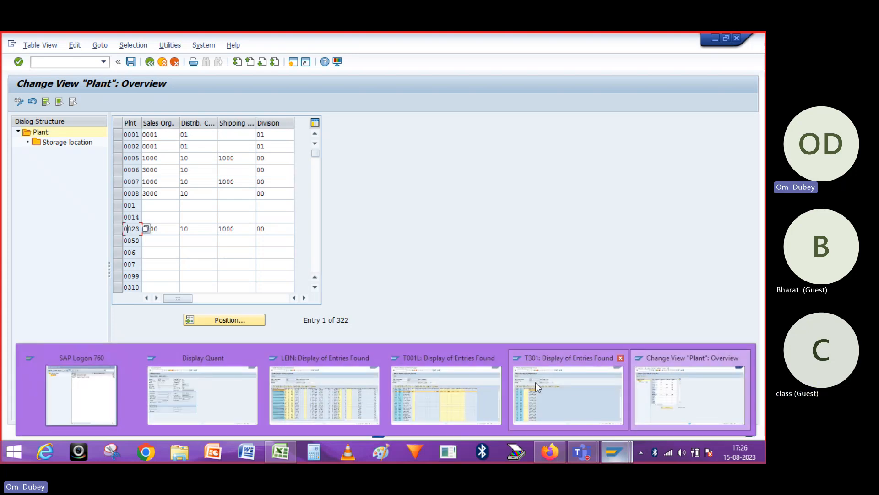
pyautogui.click(441, 381)
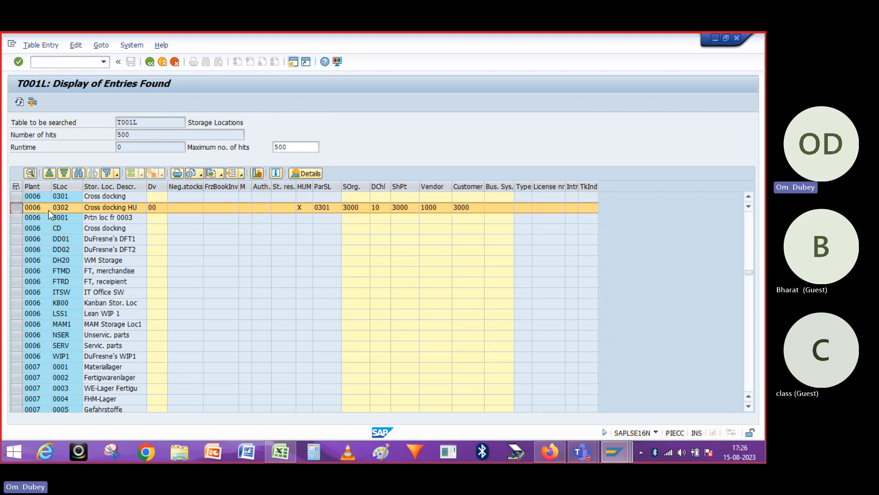
pyautogui.hotkey('alt', 'Tab')
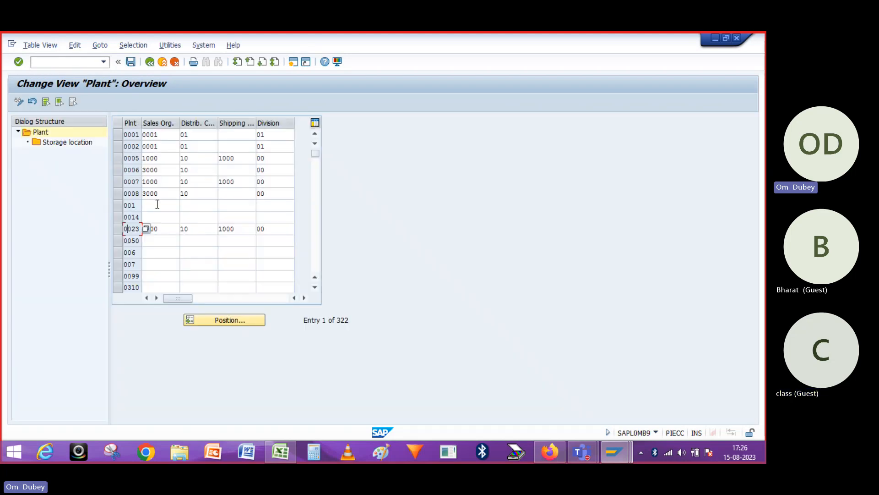
pyautogui.click(225, 322)
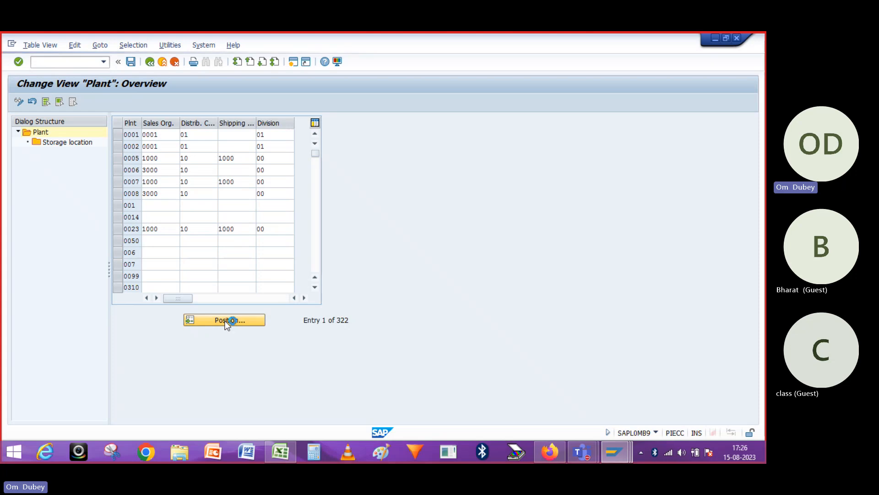
pyautogui.write('000')
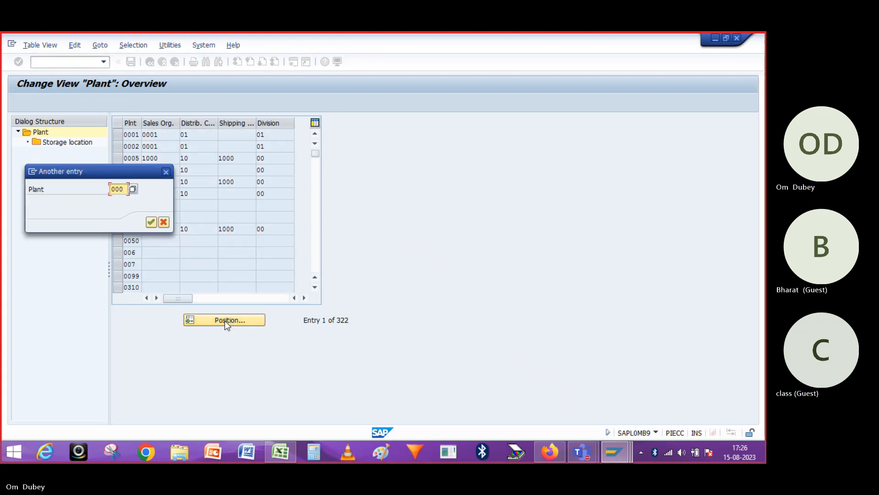
pyautogui.write('6')
pyautogui.press('Return')
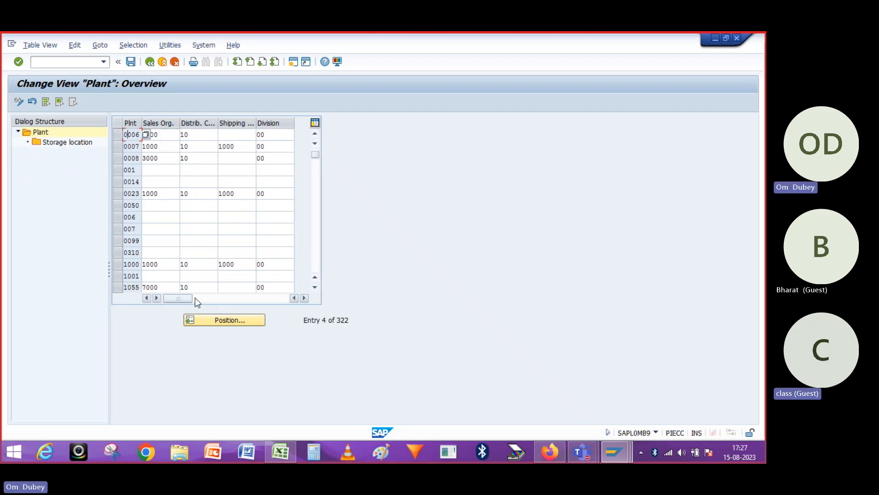
pyautogui.moveTo(188, 298); pyautogui.dragTo(155, 302)
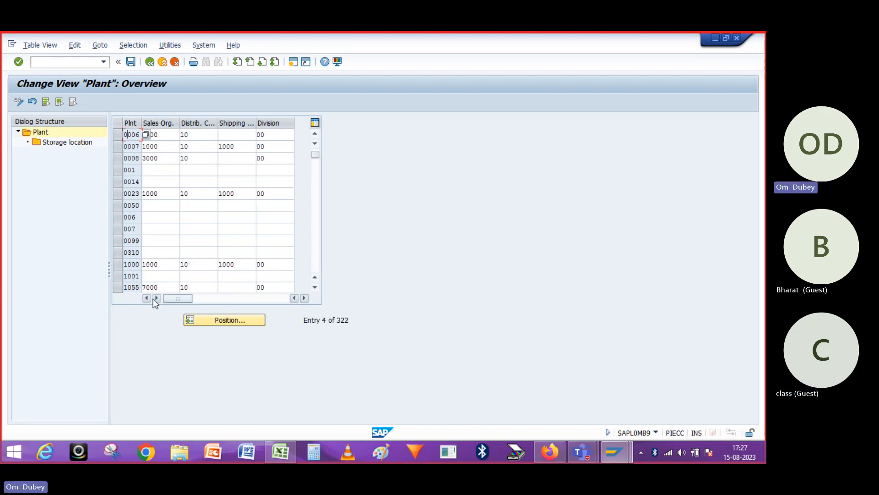
pyautogui.click(115, 136)
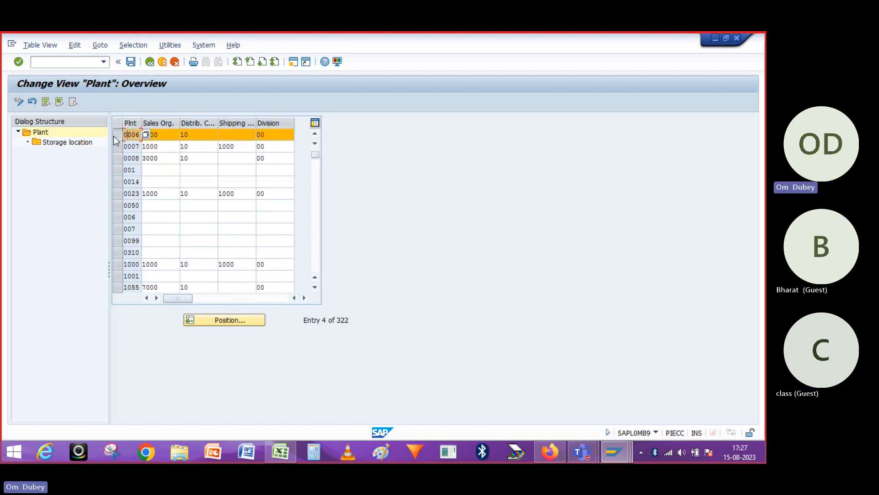
pyautogui.doubleClick(65, 144)
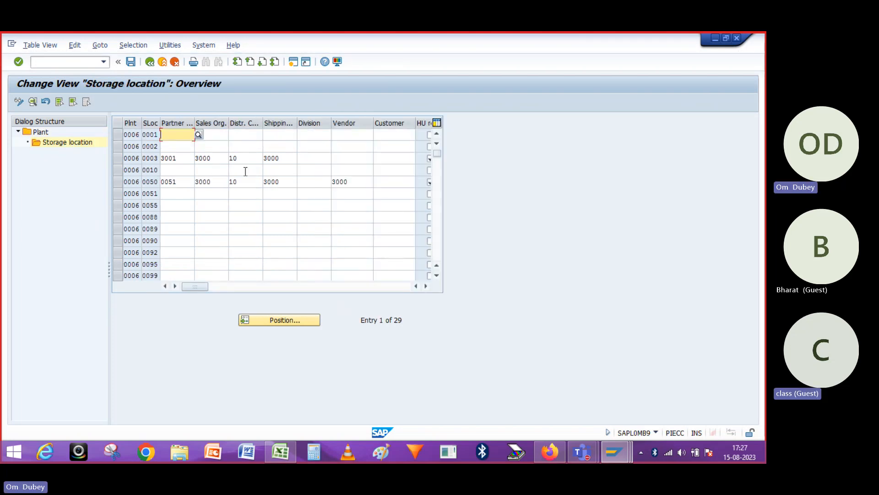
# - Compare plant 0006's HU requirement settings with T001L, examining the storage location and partner location of the Cross docking HU record
pyautogui.click(425, 284)
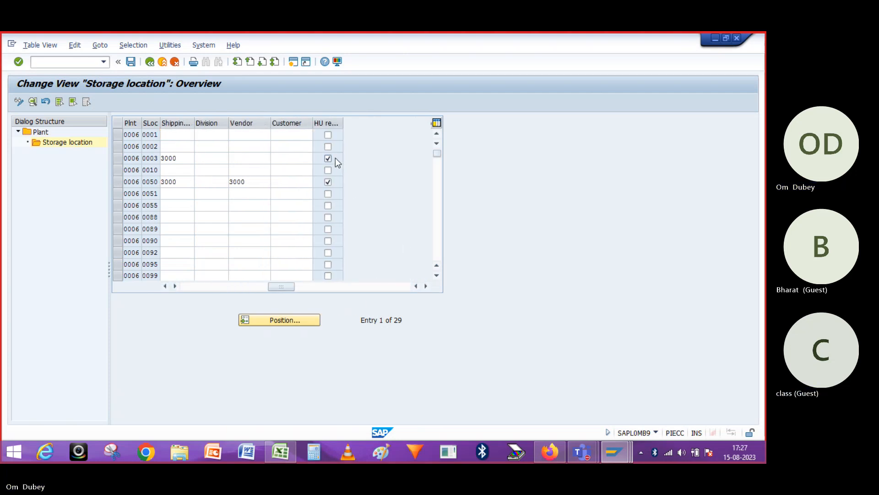
pyautogui.hotkey('alt', 'Tab')
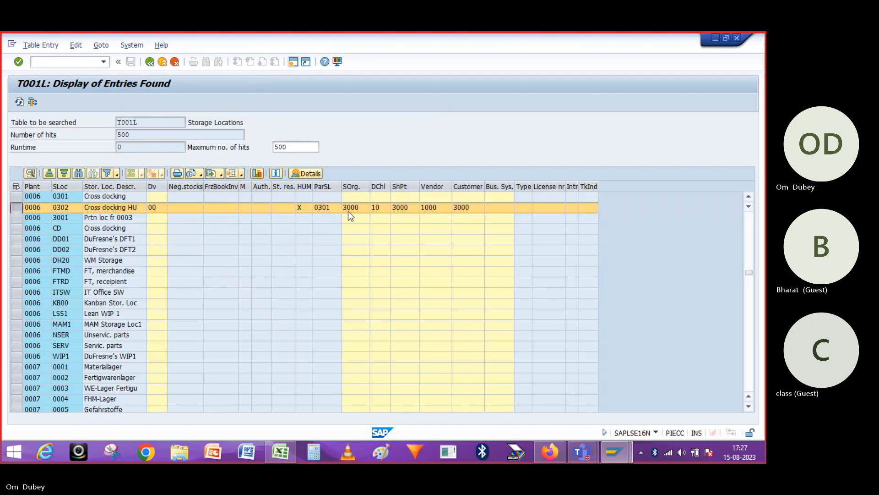
pyautogui.click(67, 205)
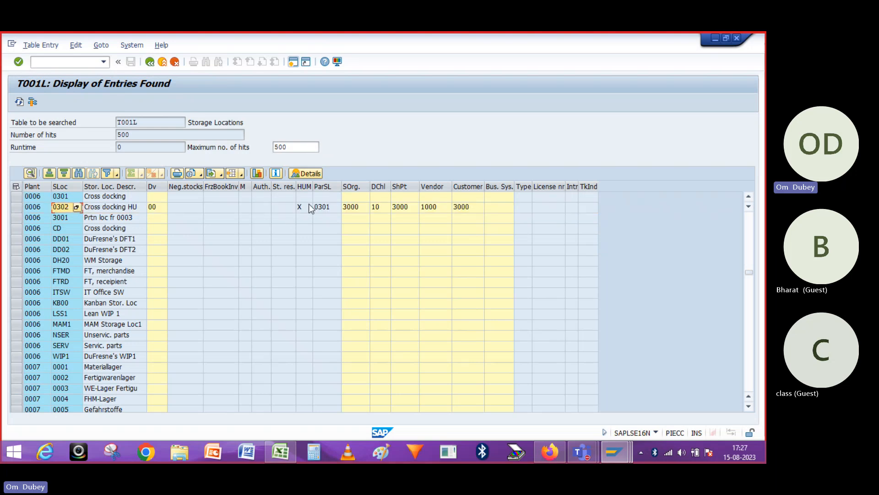
pyautogui.click(323, 207)
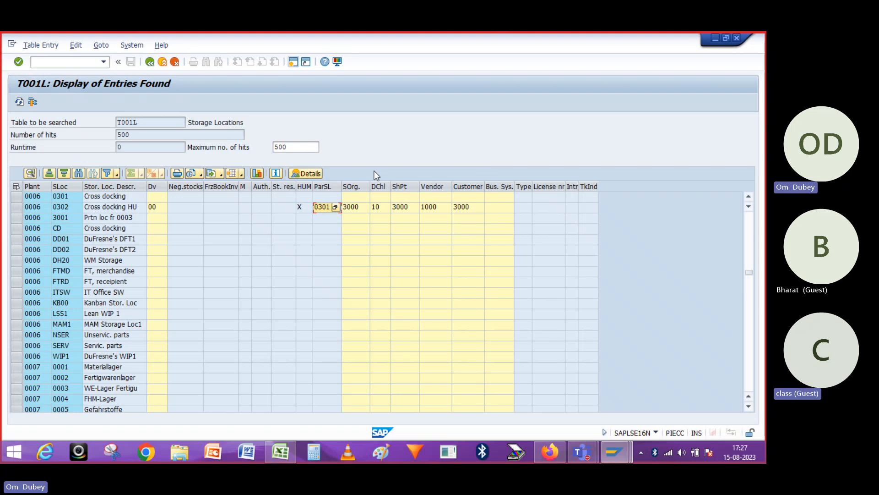
pyautogui.hotkey('alt', 'Tab')
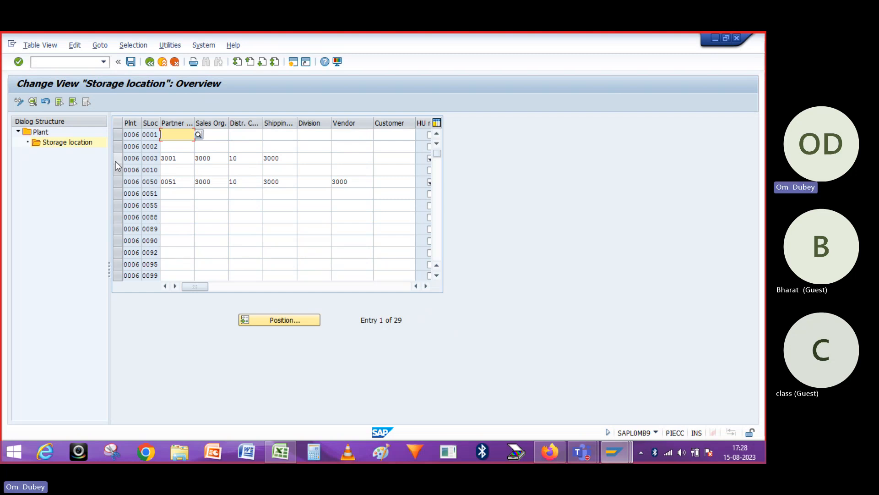
pyautogui.hotkey('alt', 'Tab')
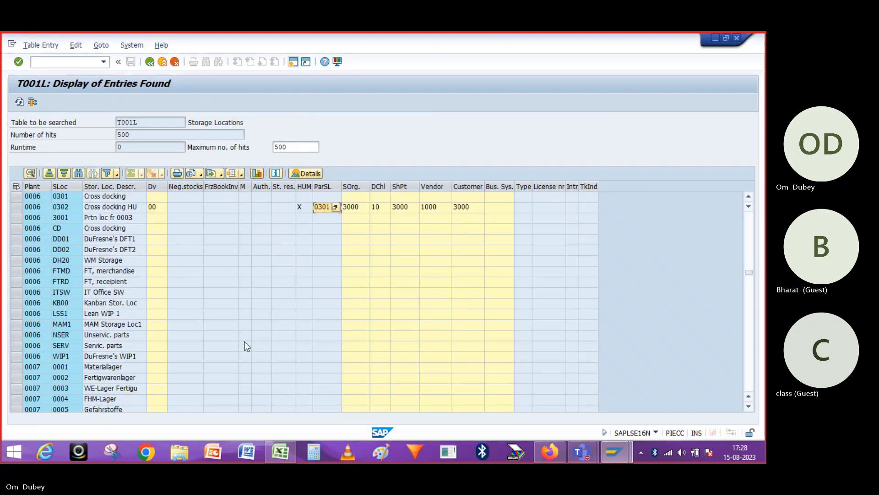
# - Switch to the Teams meeting, admit the participant waiting in the lobby while muted, then unmute and dismiss the recording notice
pyautogui.moveTo(582, 452)
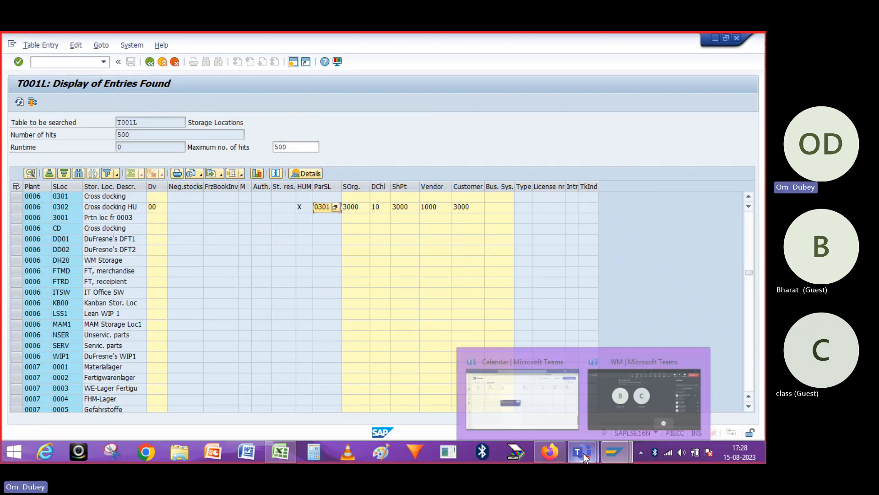
pyautogui.click(609, 405)
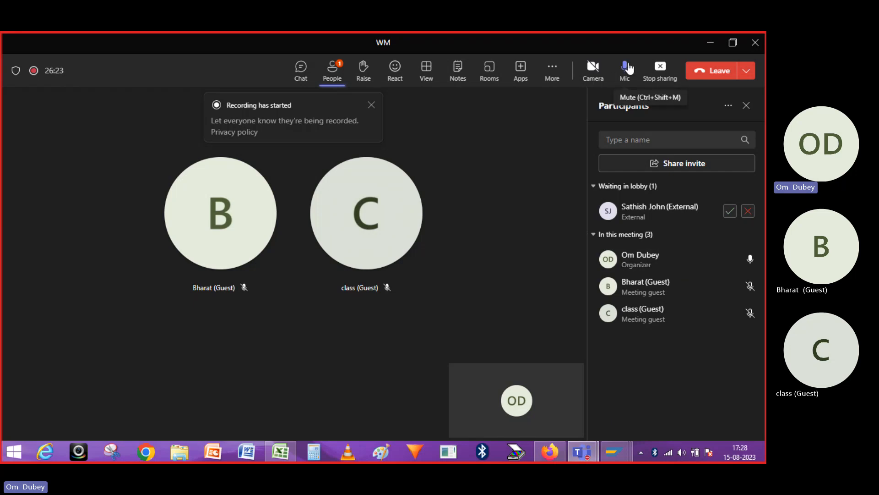
pyautogui.click(615, 78)
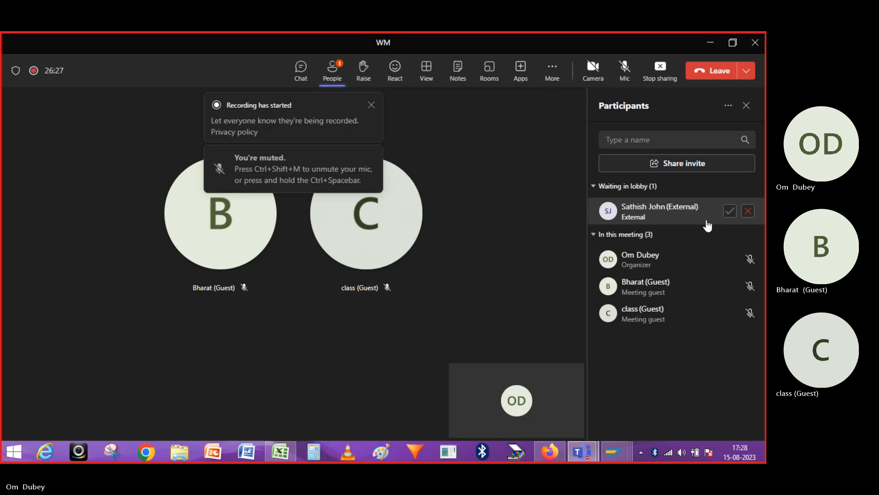
pyautogui.click(730, 212)
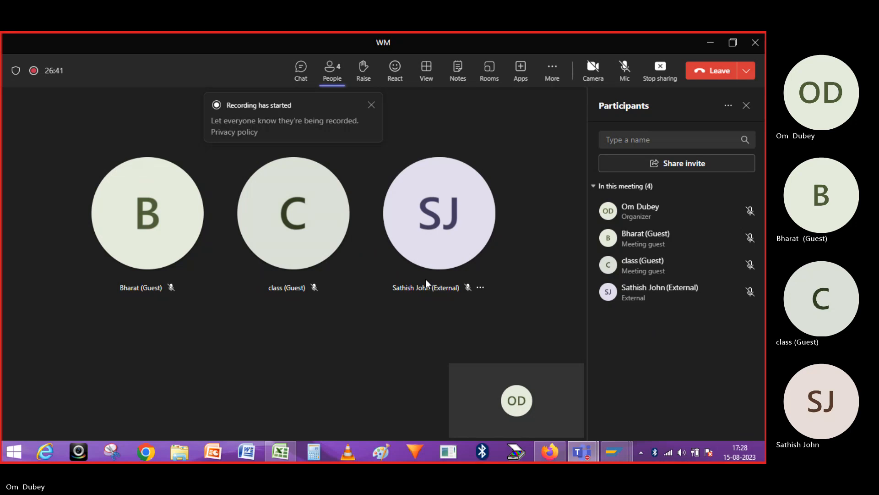
pyautogui.click(629, 75)
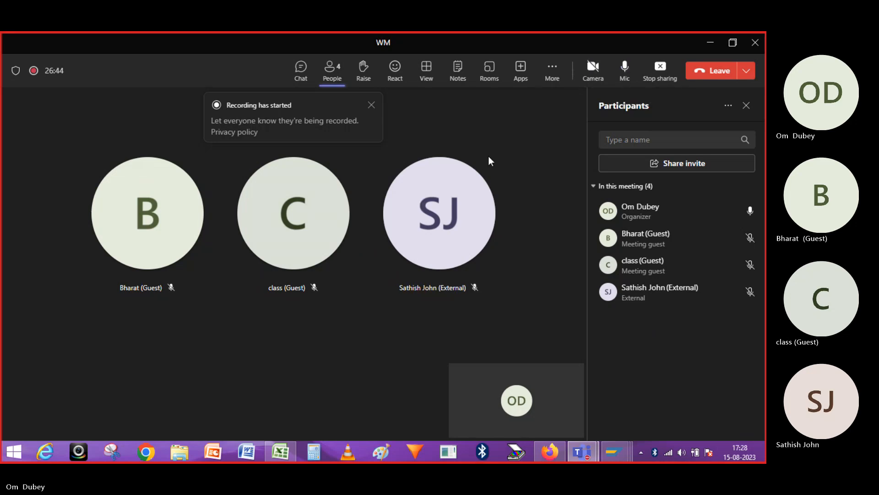
pyautogui.click(371, 106)
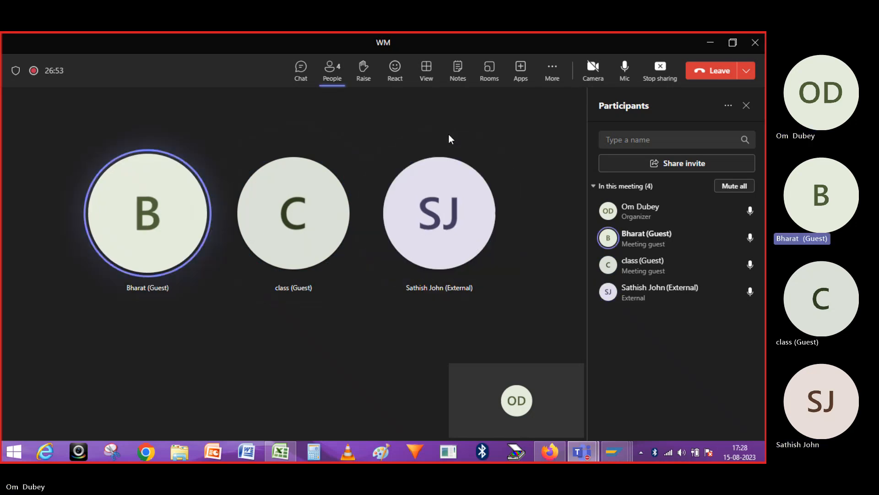
# - Return to the T001L entries in SAP and examine the Cross docking HU record's storage location, HUM indicator and partner storage location
pyautogui.hotkey('alt', 'Tab')
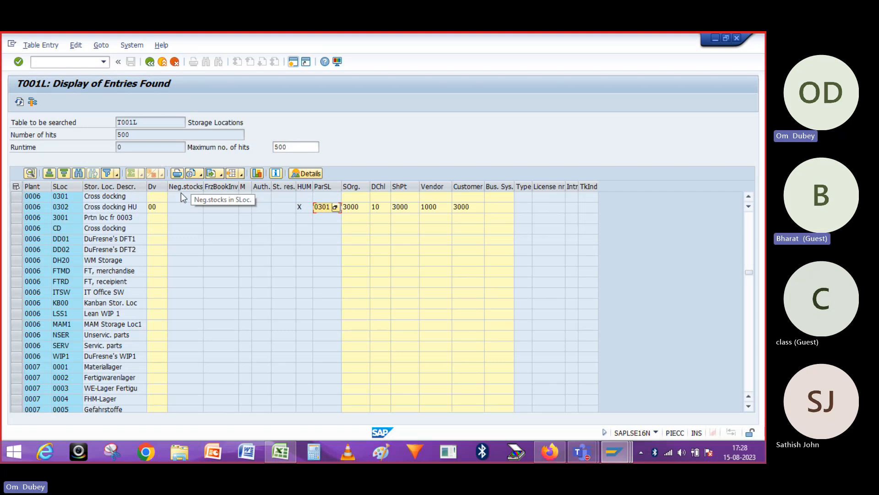
pyautogui.click(148, 124)
pyautogui.click(118, 122)
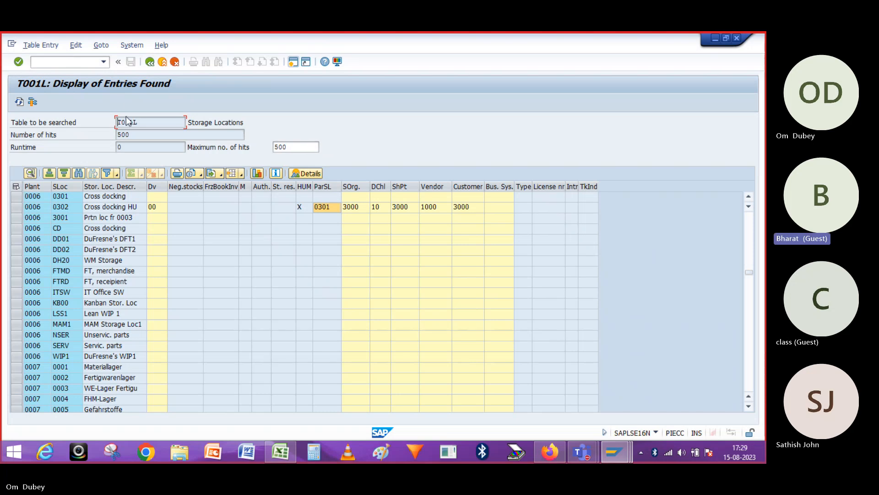
pyautogui.click(59, 207)
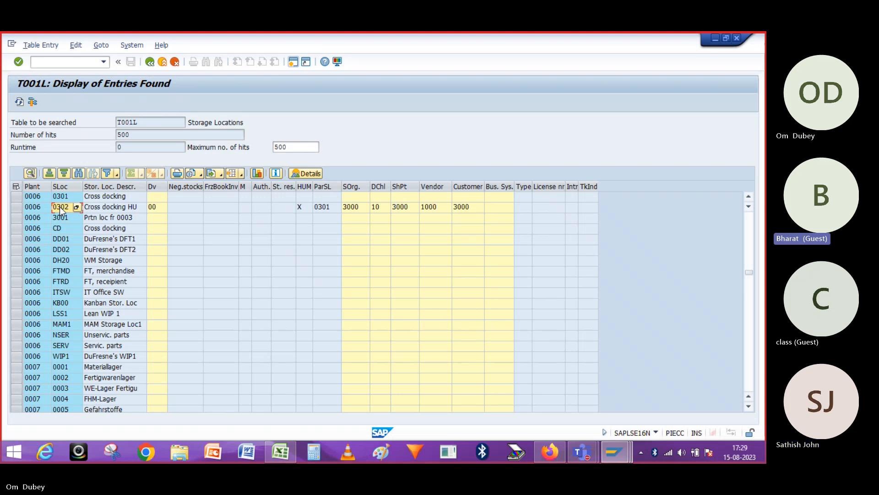
pyautogui.click(60, 207)
pyautogui.click(13, 208)
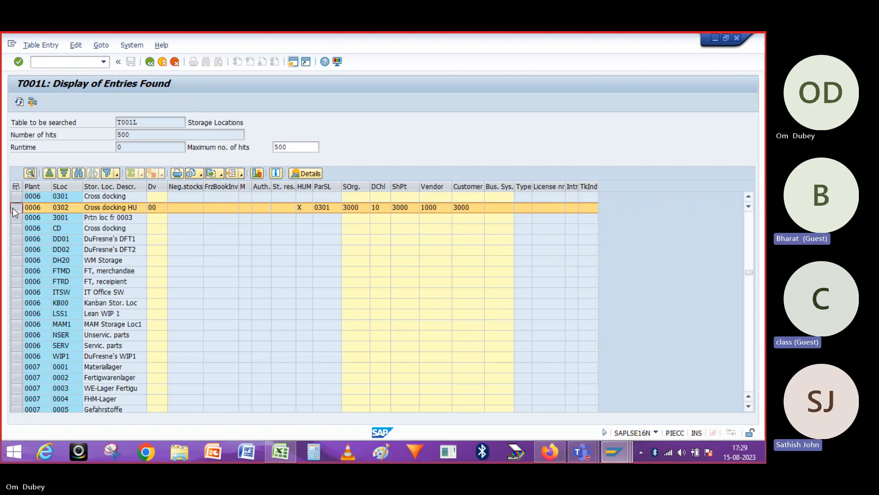
pyautogui.click(305, 208)
pyautogui.click(304, 187)
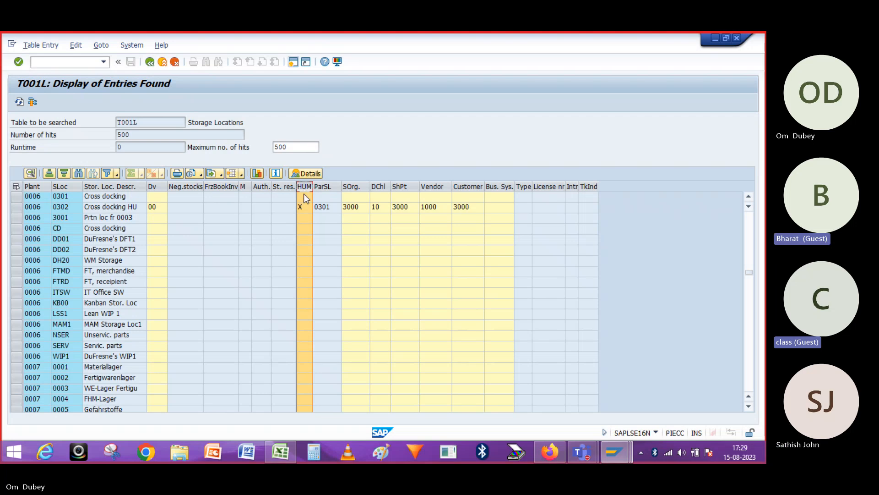
pyautogui.click(303, 207)
pyautogui.click(325, 209)
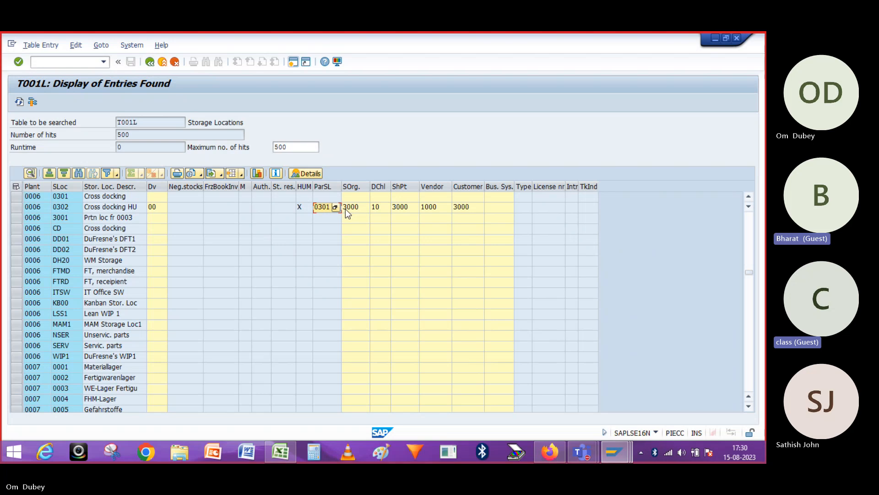
# - Examine the Cross docking HU record's partner location, sales organization, distribution channel, shipping point, vendor and customer, and select its whole row
pyautogui.click(346, 208)
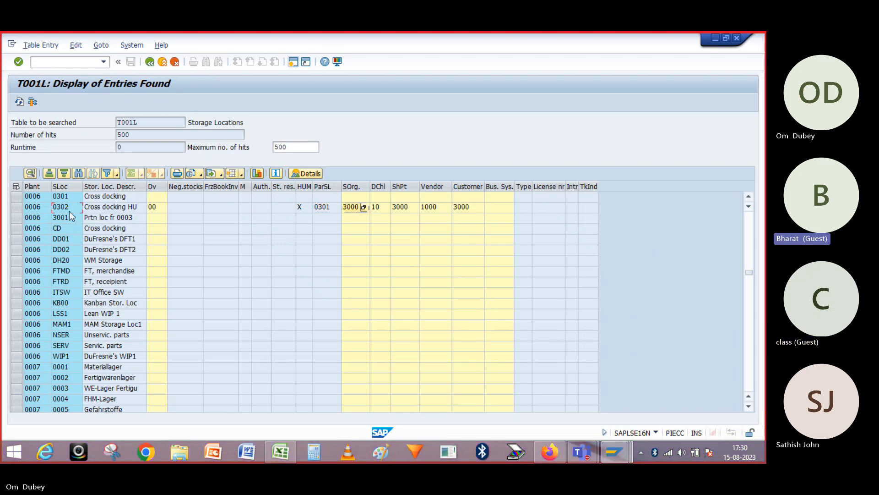
pyautogui.click(69, 210)
pyautogui.click(325, 209)
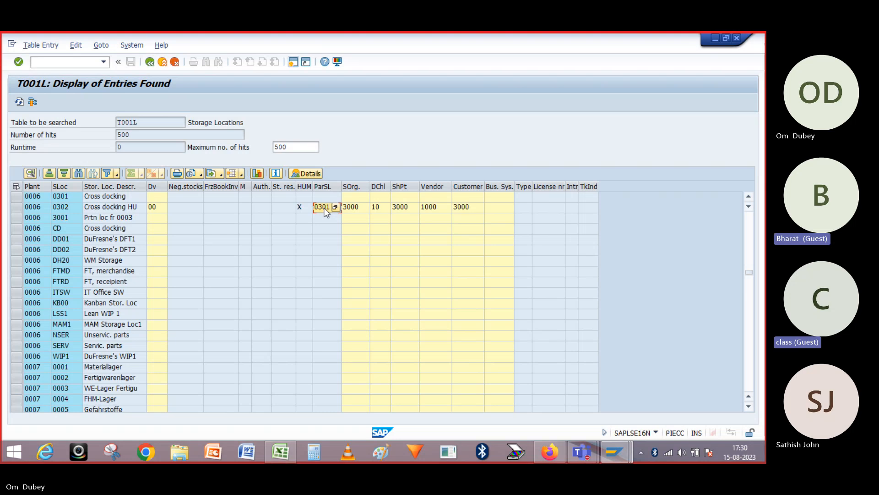
pyautogui.click(351, 212)
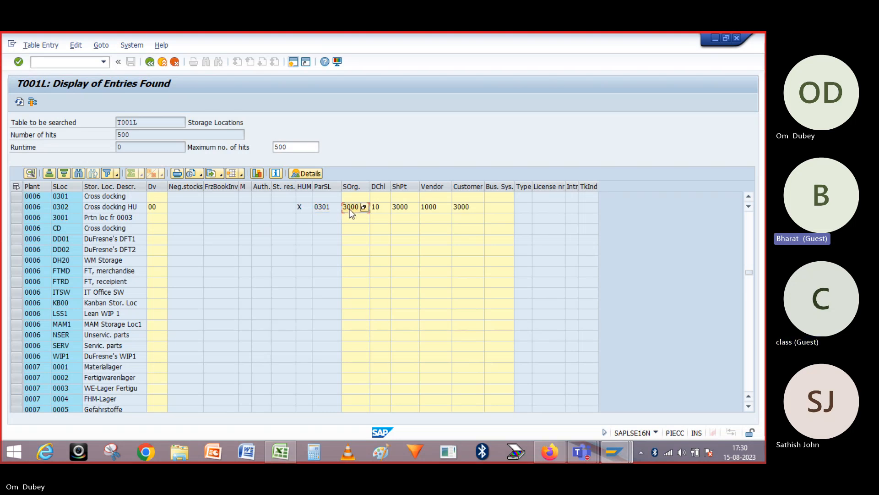
pyautogui.click(376, 210)
pyautogui.click(403, 209)
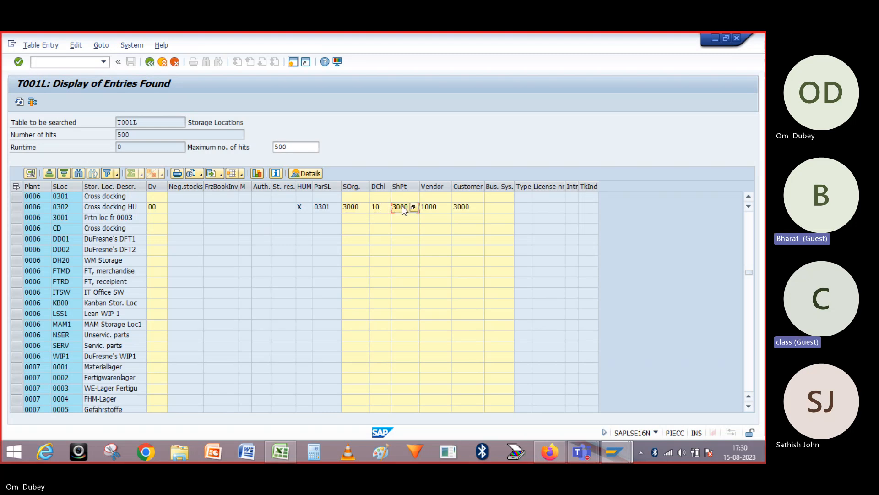
pyautogui.click(430, 206)
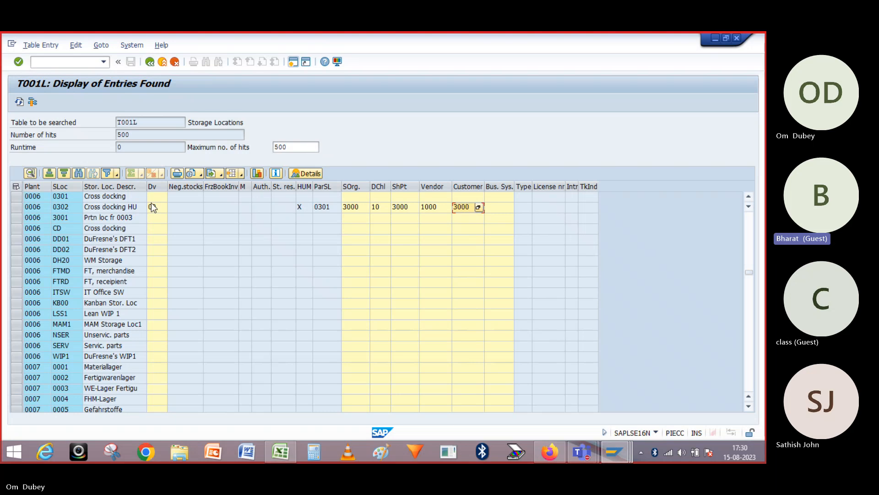
pyautogui.click(14, 207)
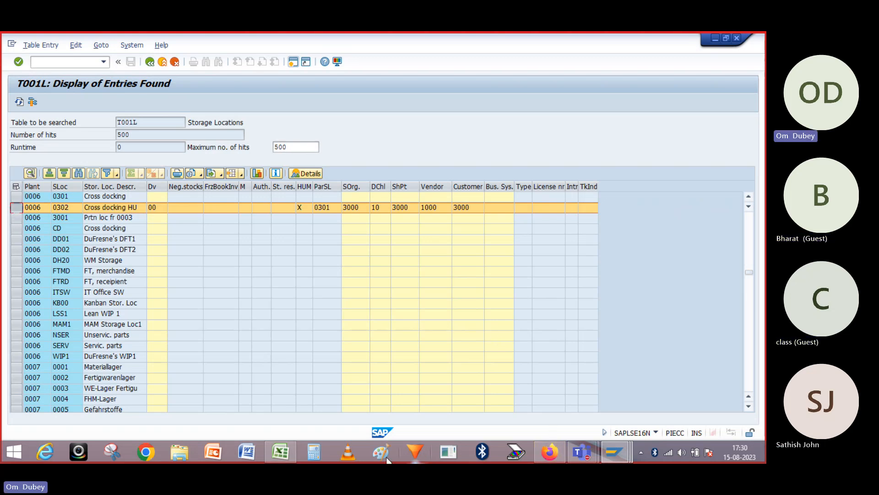
# - Switch to the Warehouse job workbook in Excel and bring the empty rows below the T001L notes into view
pyautogui.moveTo(281, 452)
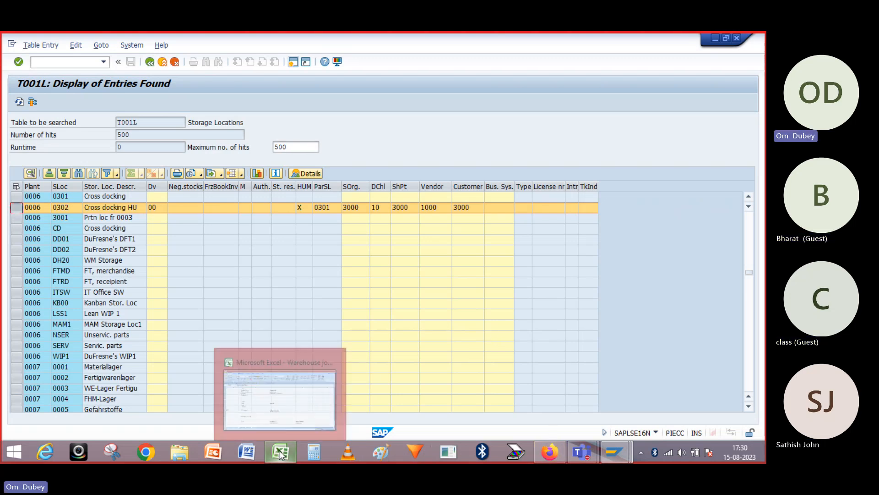
pyautogui.click(314, 403)
pyautogui.click(225, 350)
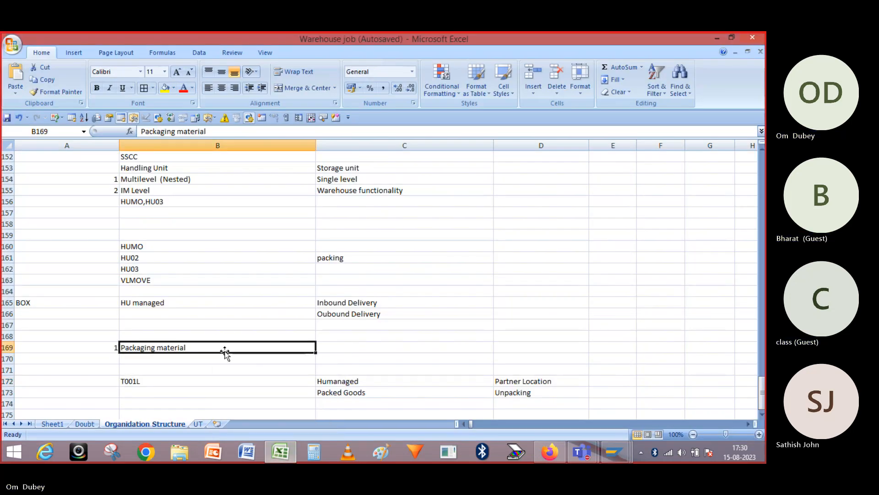
pyautogui.press('Left')
pyautogui.press('Down')
pyautogui.press('Down')
pyautogui.press('Down')
pyautogui.press('Down')
pyautogui.press('Down')
pyautogui.press('Down')
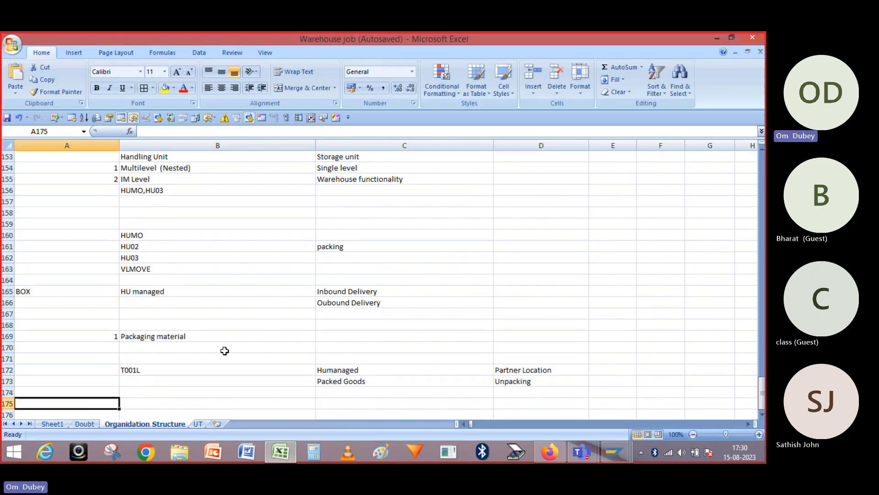
pyautogui.press('Down')
pyautogui.press('Down')
pyautogui.press('Down')
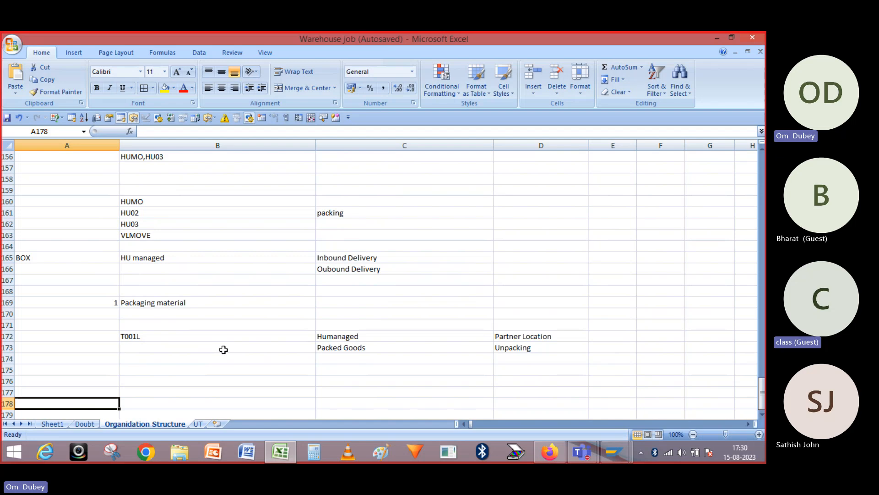
# - Review the HU managed note and the T001L notes, comparing Humanaged and Packed Goods with Partner Location and Unpacking
pyautogui.click(142, 259)
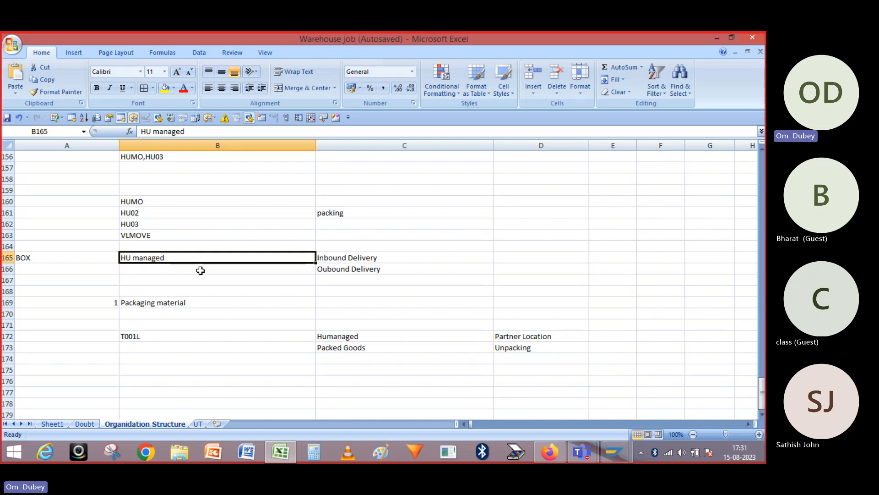
pyautogui.press('Down')
pyautogui.press('Down')
pyautogui.press('Down')
pyautogui.press('Down')
pyautogui.press('Down')
pyautogui.press('Down')
pyautogui.press('Down')
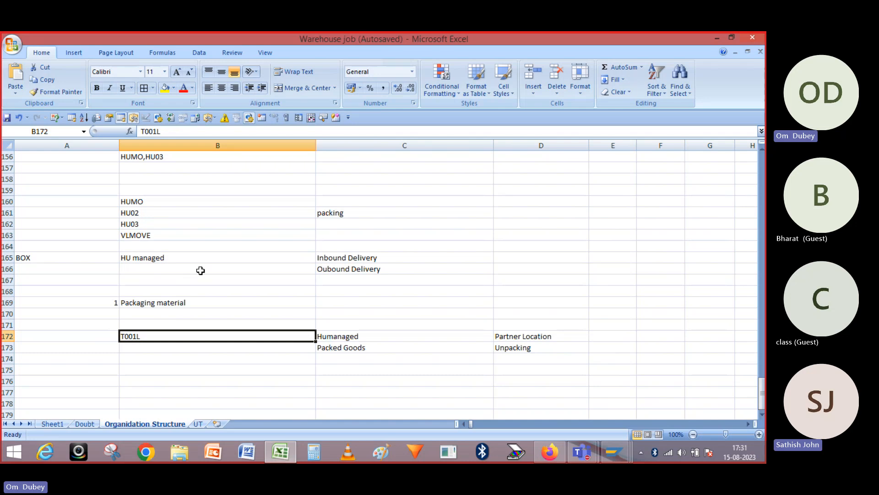
pyautogui.press('Right')
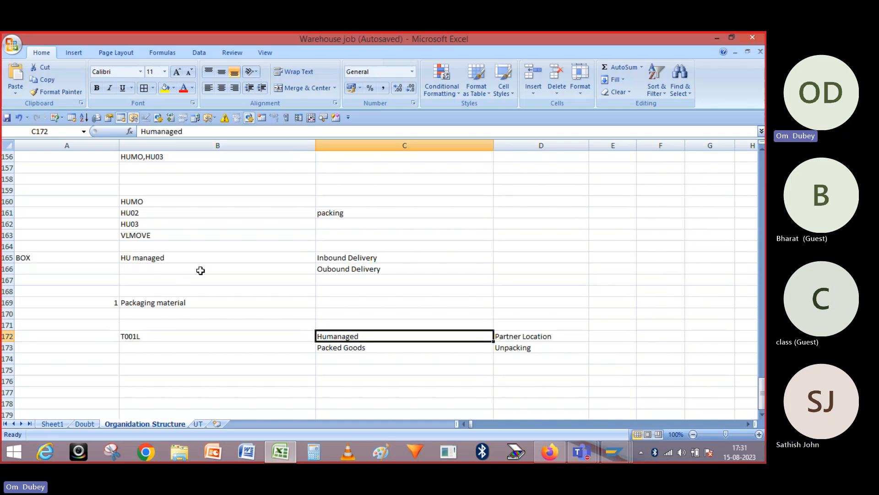
pyautogui.press('Down')
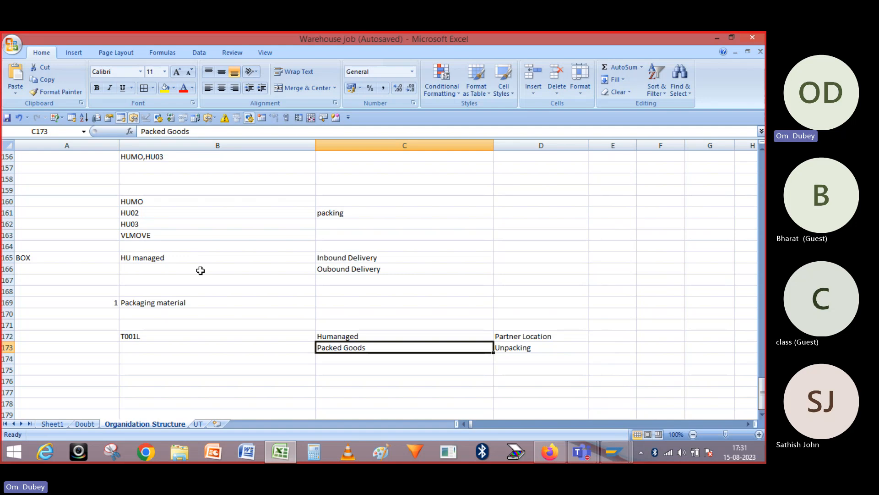
pyautogui.press('Up')
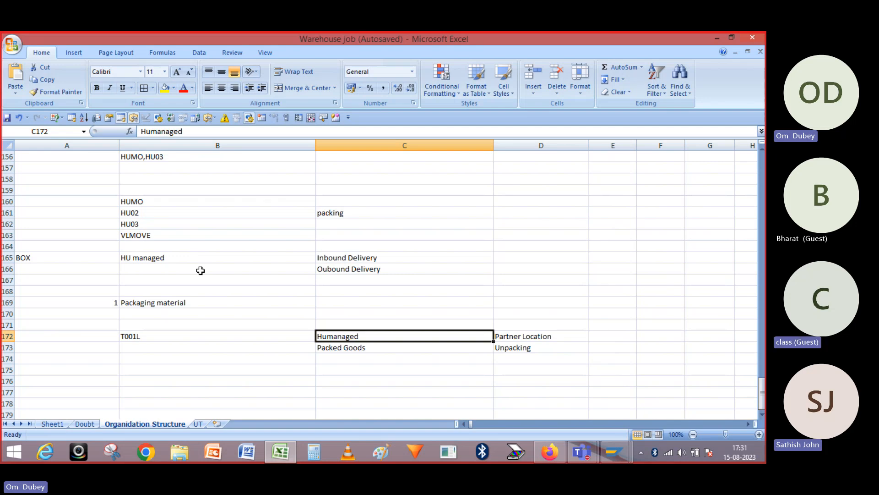
pyautogui.press('Down')
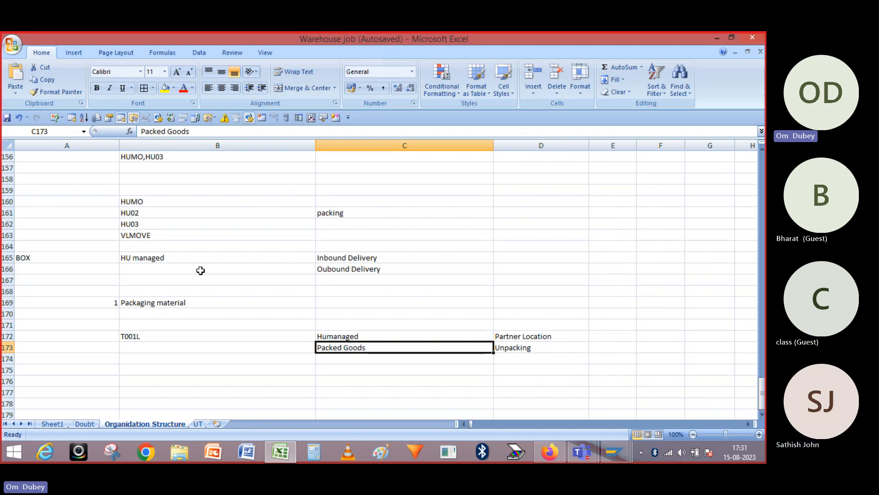
pyautogui.press('Right')
pyautogui.press('Up')
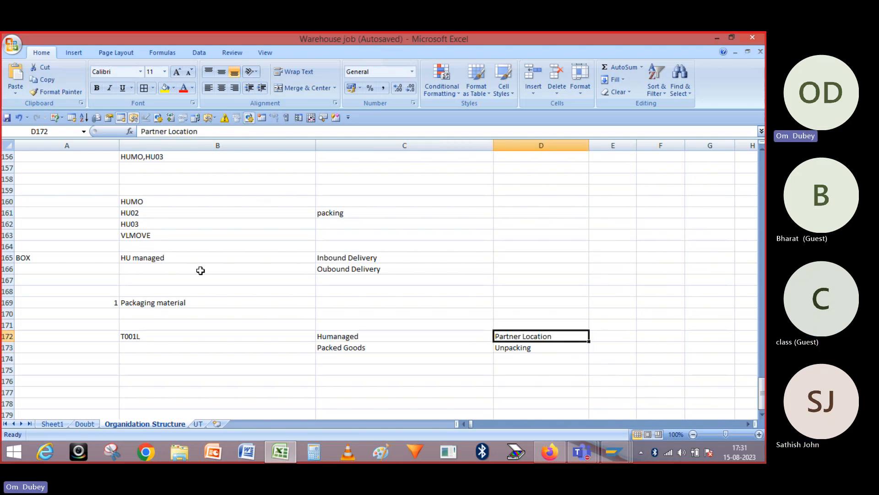
pyautogui.press('Down')
pyautogui.press('Up')
pyautogui.press('Left')
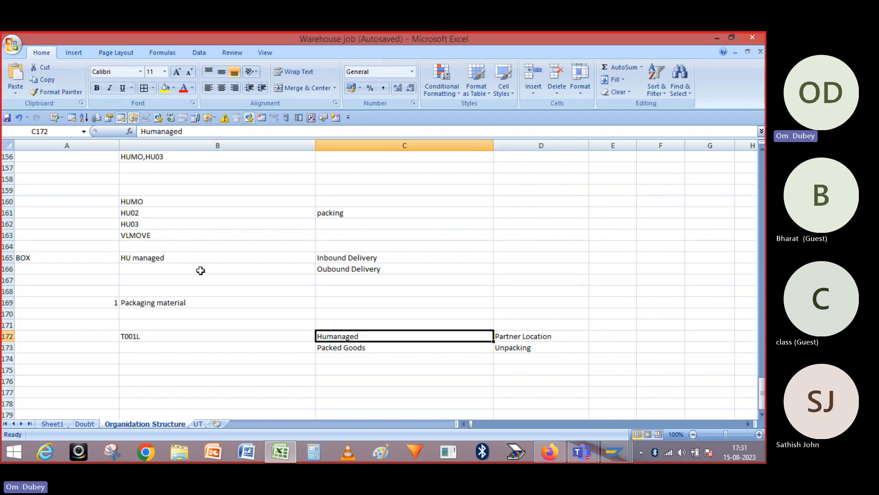
pyautogui.press('Right')
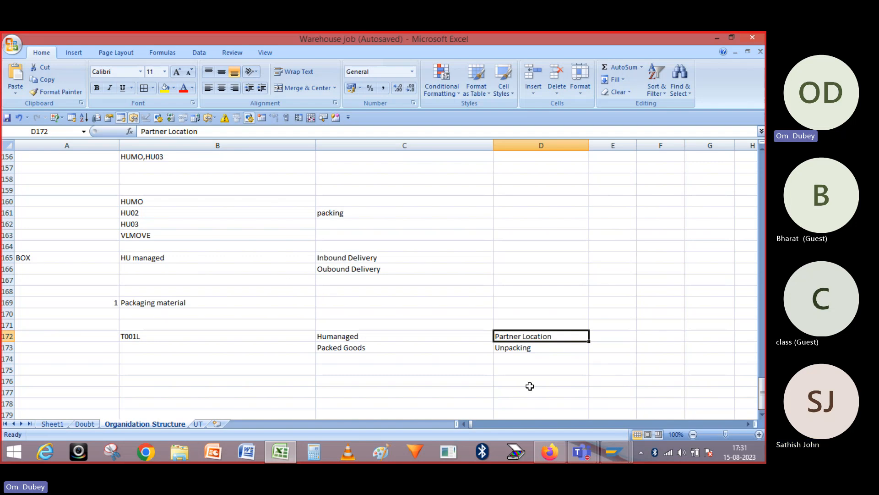
# - Extend the Unpacking note under Partner Location in cell D173 so that it reads Unpacking /Repacking
pyautogui.click(543, 350)
pyautogui.doubleClick(543, 351)
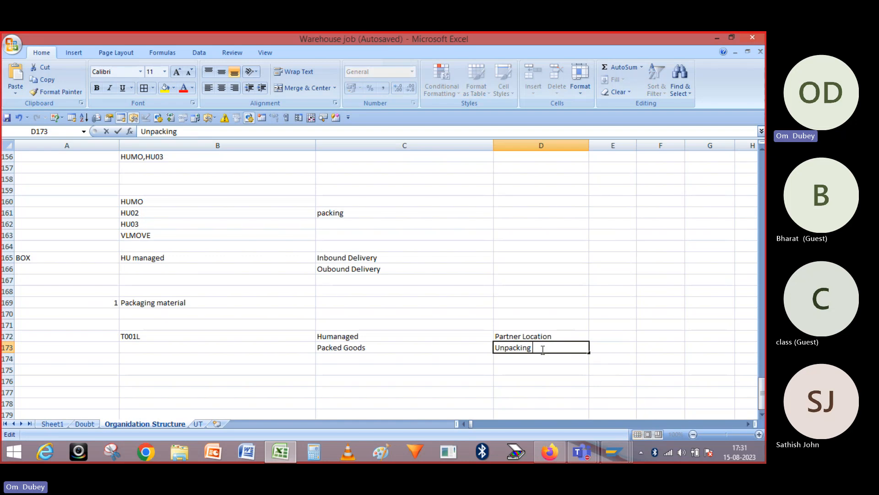
pyautogui.write('/')
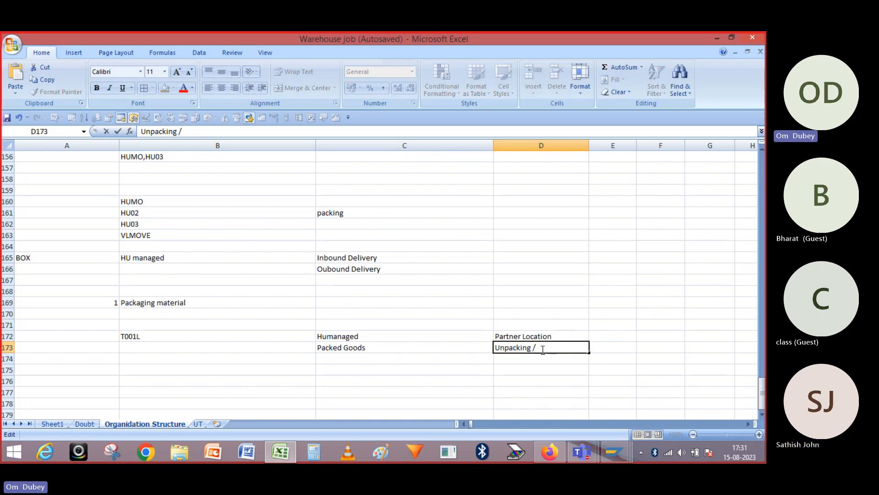
pyautogui.write('Re')
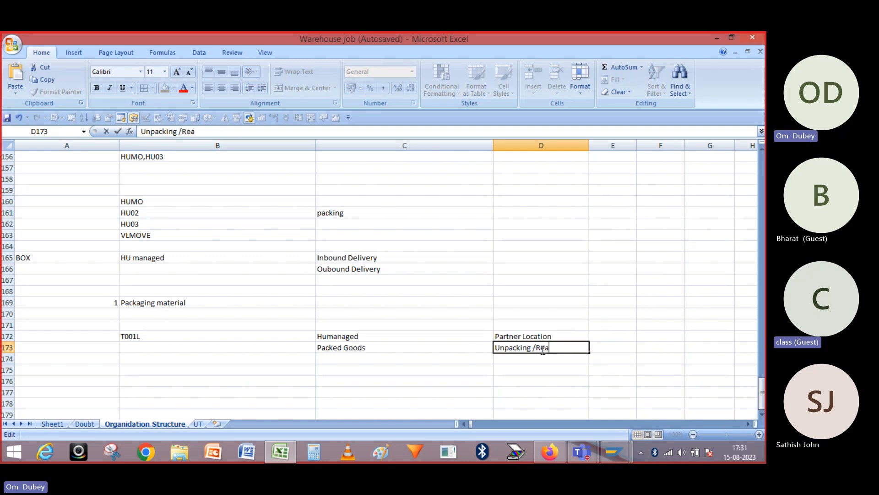
pyautogui.write('packing')
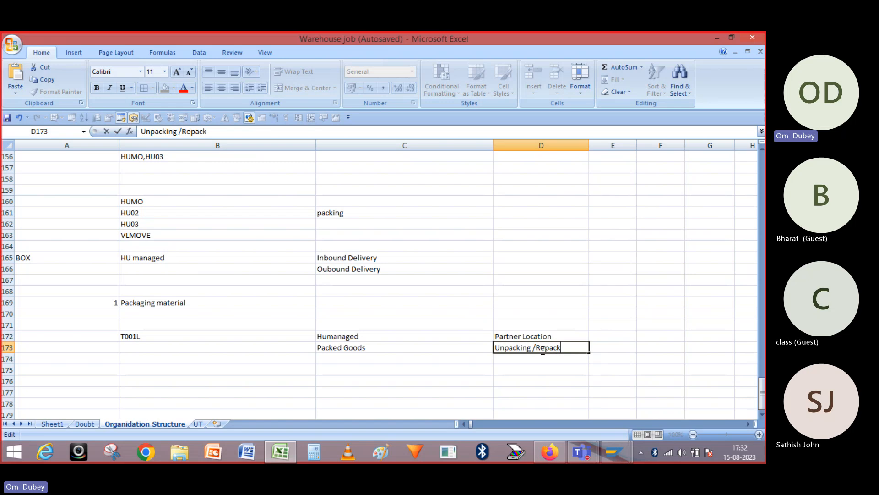
pyautogui.press('Return')
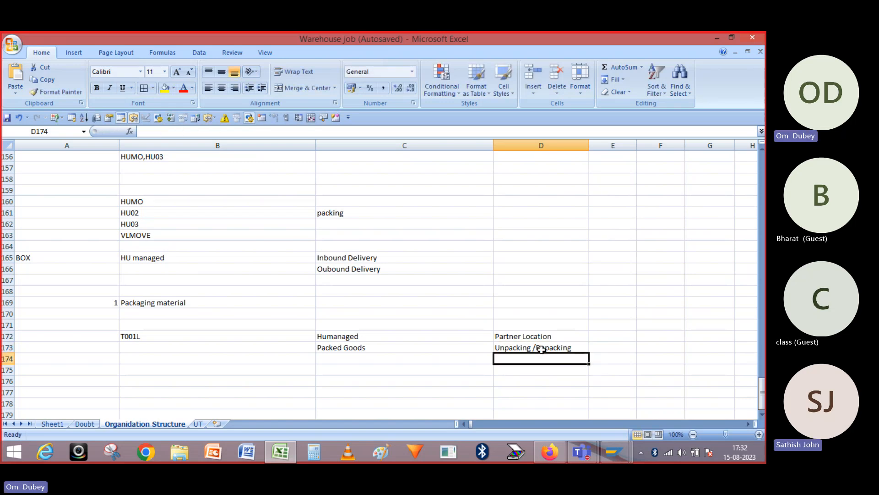
# - Compare Packed Goods with the Unpacking /Repacking note, and return to SAP to examine the Cross docking HU record's partner storage location
pyautogui.press('Up')
pyautogui.press('Left')
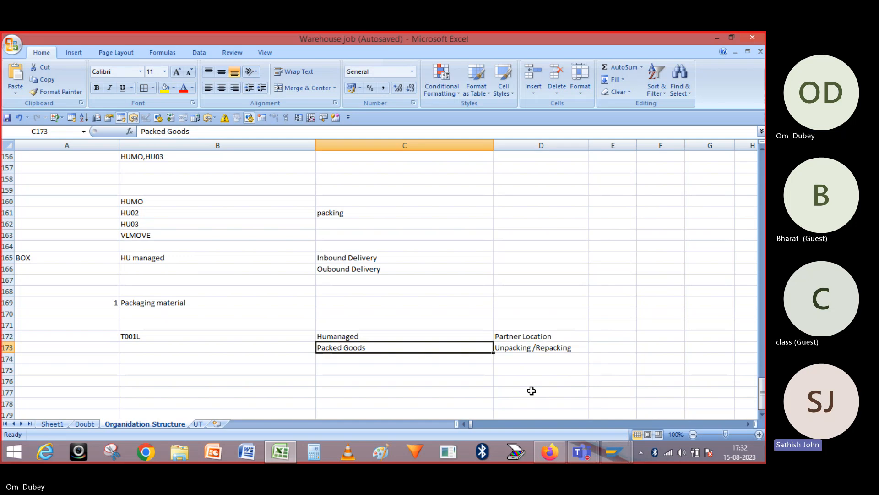
pyautogui.press('Right')
pyautogui.press('Left')
pyautogui.hotkey('alt', 'Tab')
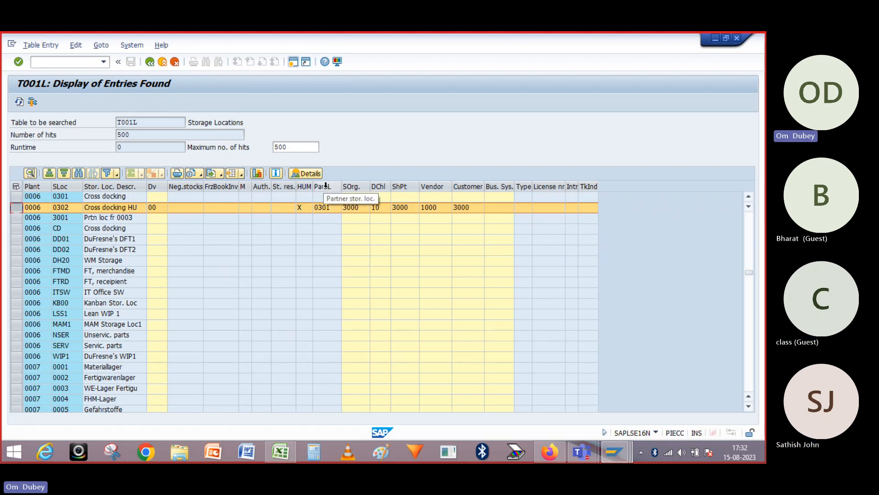
pyautogui.click(322, 207)
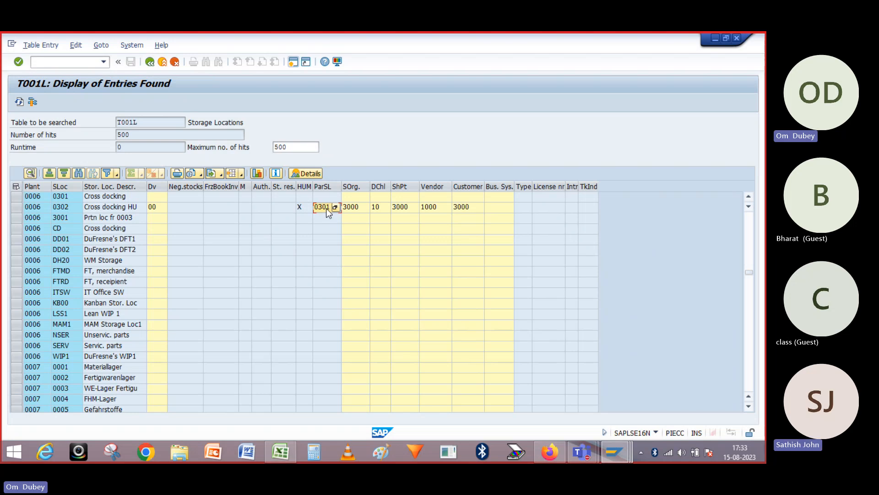
# - Return to the Warehouse job workbook in Excel and enter GR beside Inbound Delivery and GI beside Oubound Delivery
pyautogui.hotkey('alt', 'Tab')
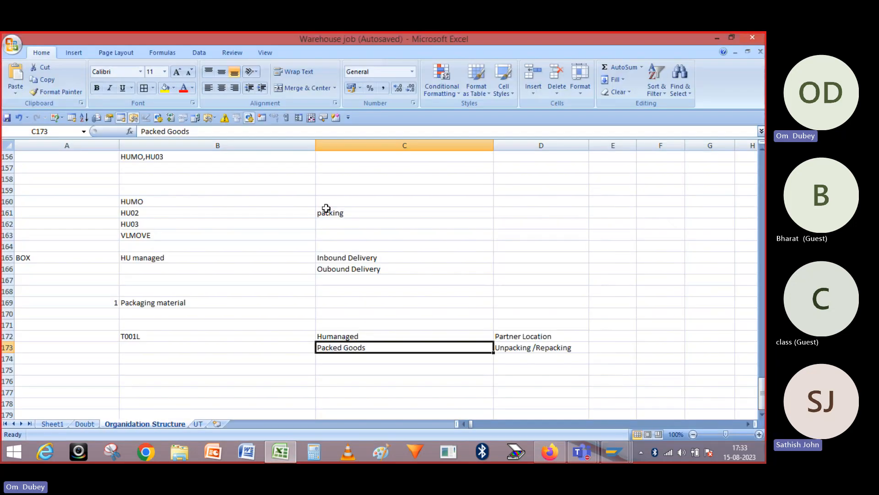
pyautogui.click(354, 256)
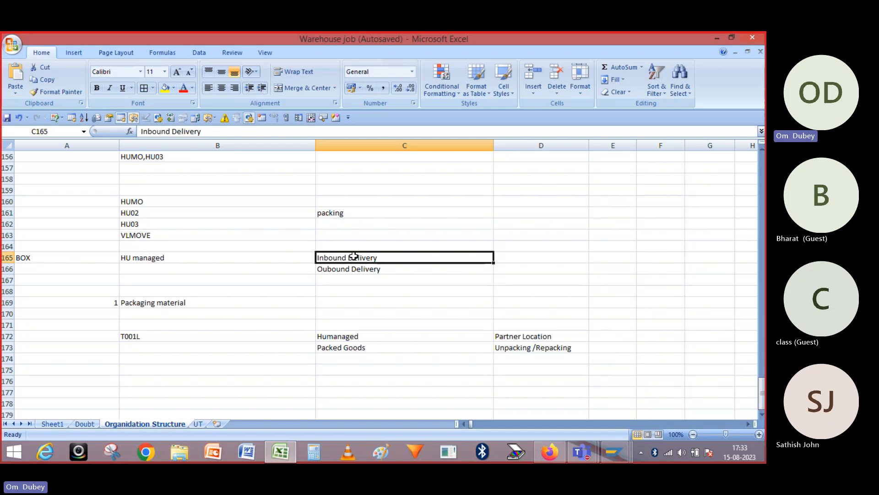
pyautogui.press('Down')
pyautogui.press('Up')
pyautogui.press('Right')
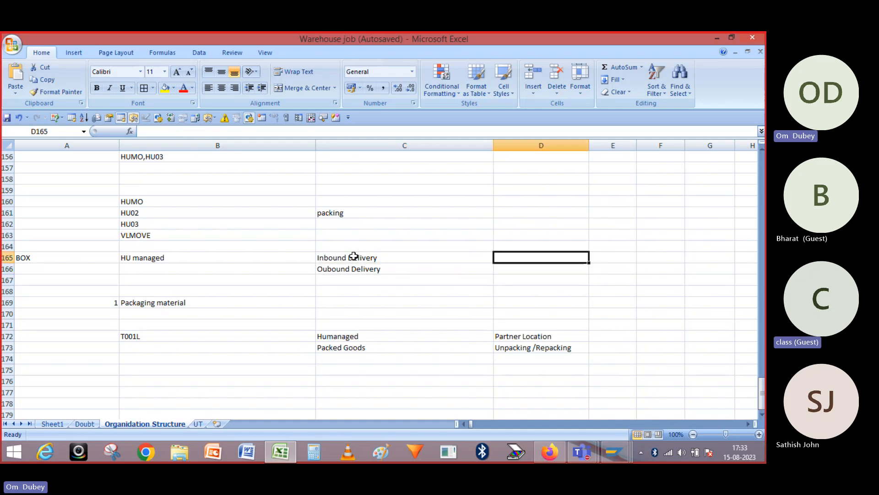
pyautogui.write('G')
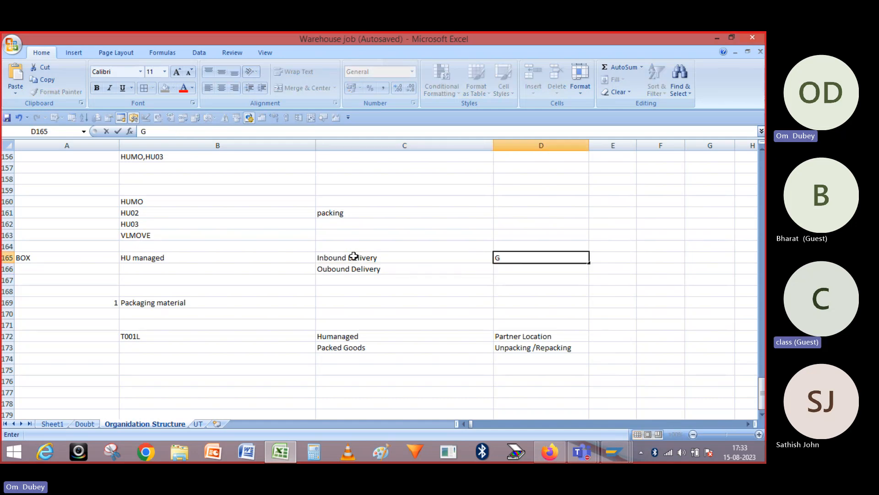
pyautogui.write('R')
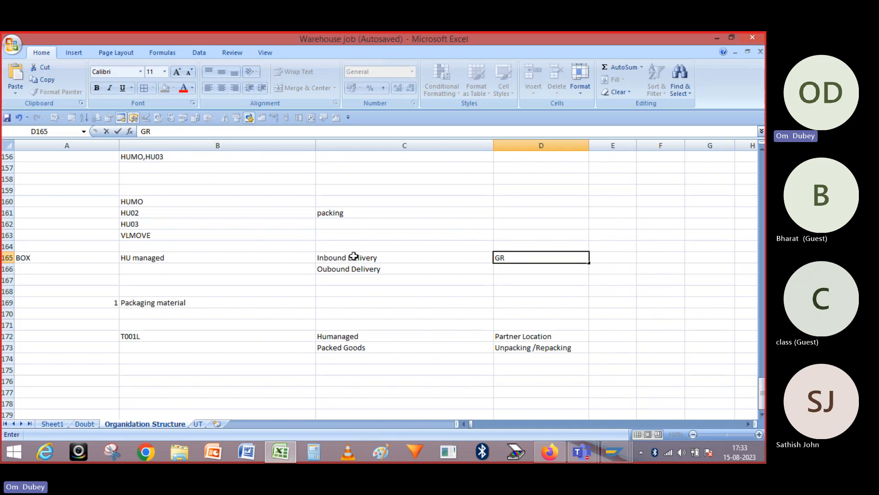
pyautogui.press('Return')
pyautogui.press('Up')
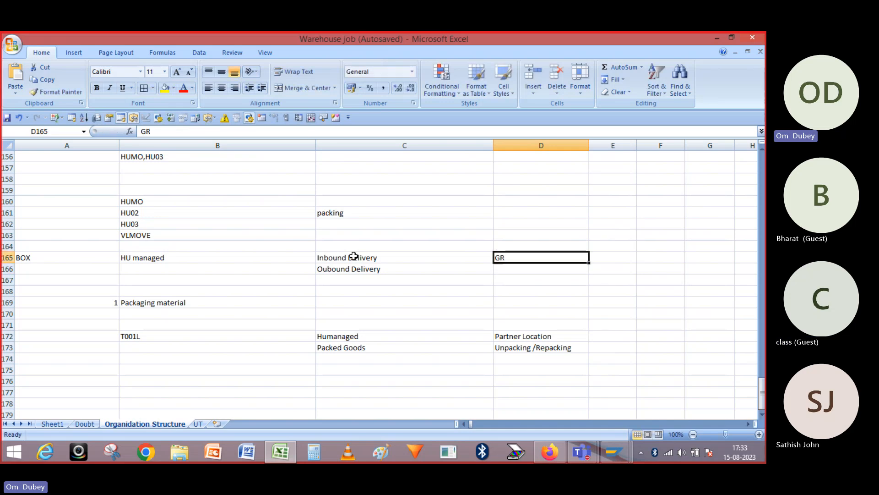
pyautogui.press('Down')
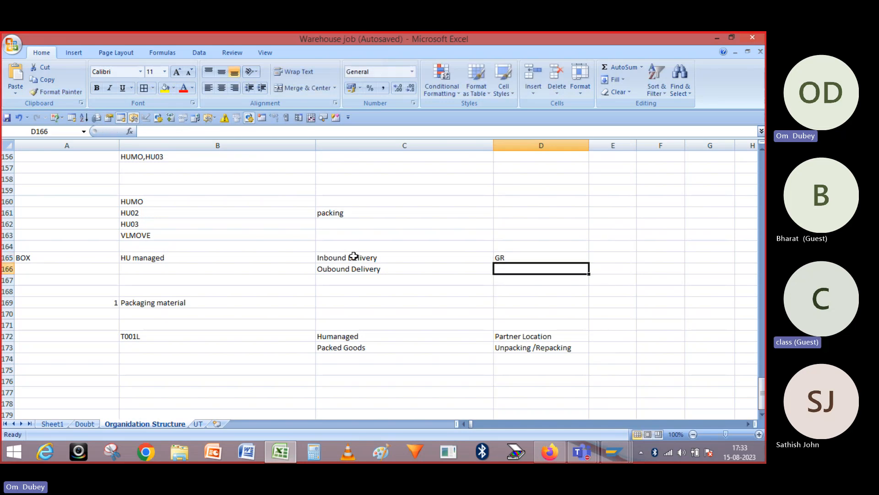
pyautogui.write('GI')
pyautogui.press('Return')
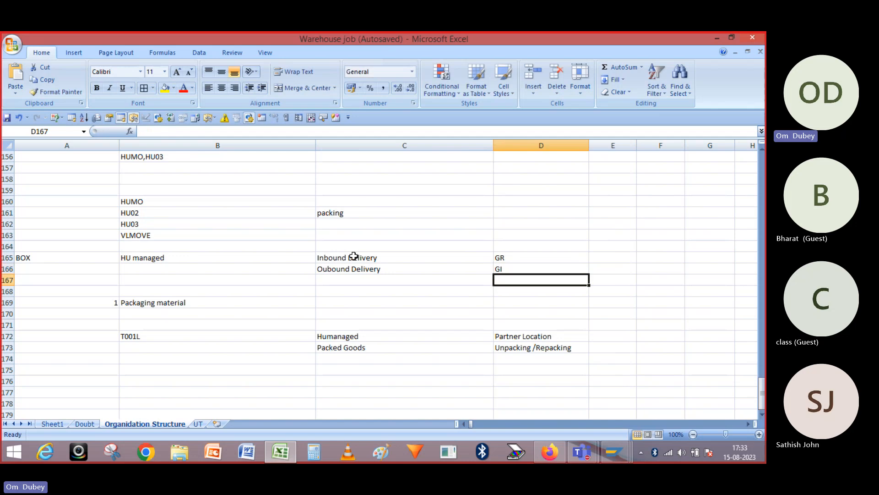
# - Review the HU managed note against the Inbound Delivery and Oubound Delivery entries and their GR and GI notes
pyautogui.press('Up')
pyautogui.press('Up')
pyautogui.press('Left')
pyautogui.press('Left')
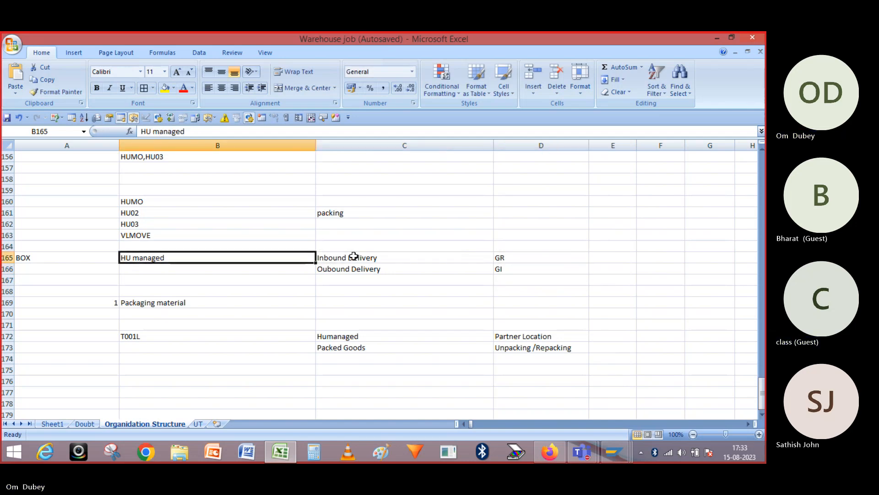
pyautogui.press('Right')
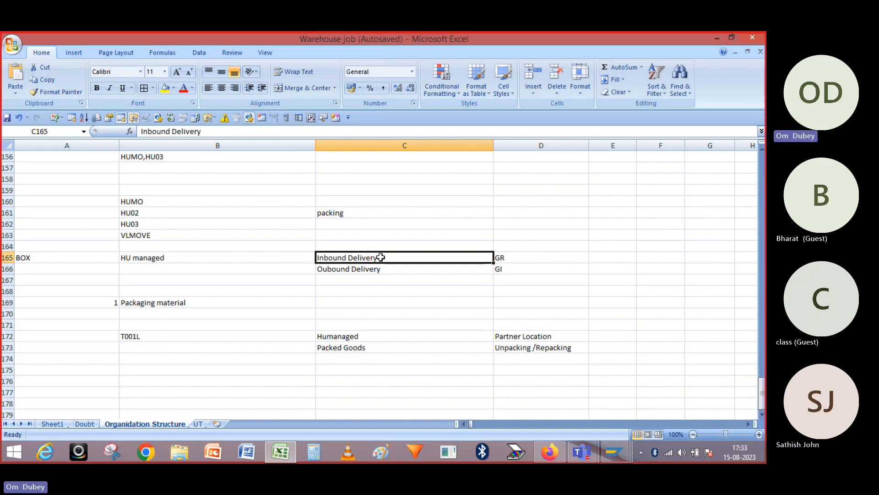
pyautogui.click(152, 258)
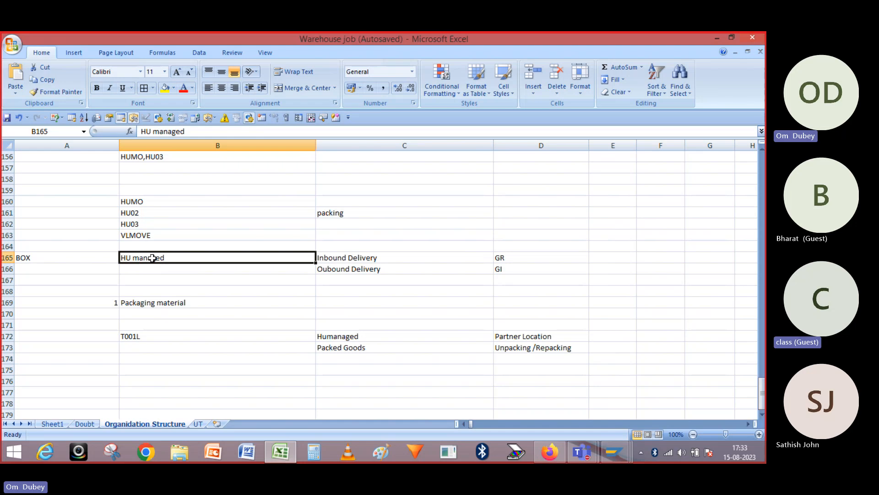
pyautogui.click(345, 269)
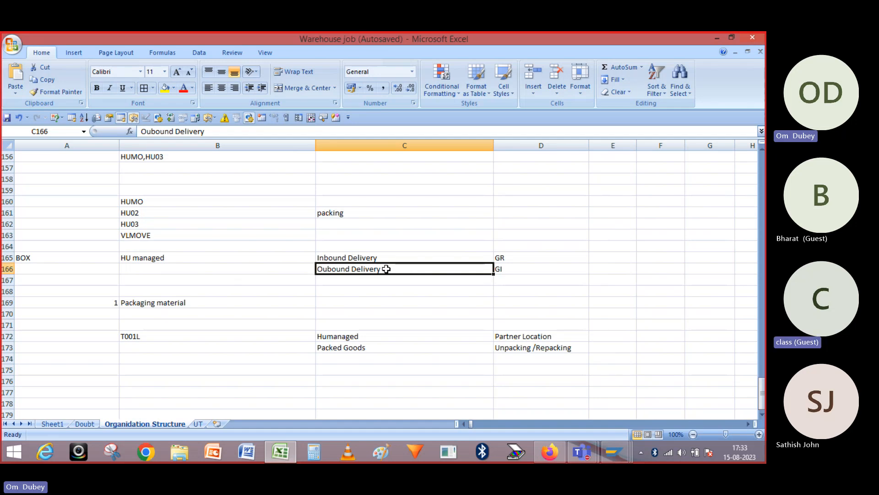
pyautogui.click(514, 272)
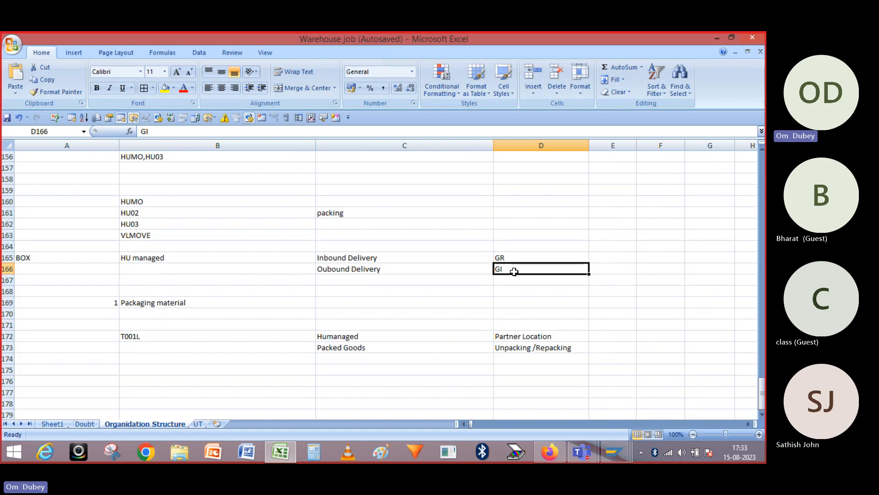
pyautogui.click(375, 259)
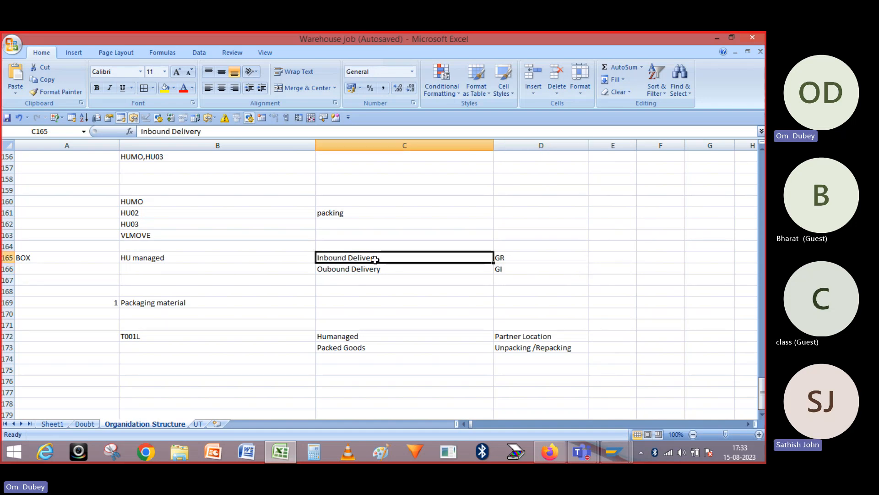
pyautogui.press('Down')
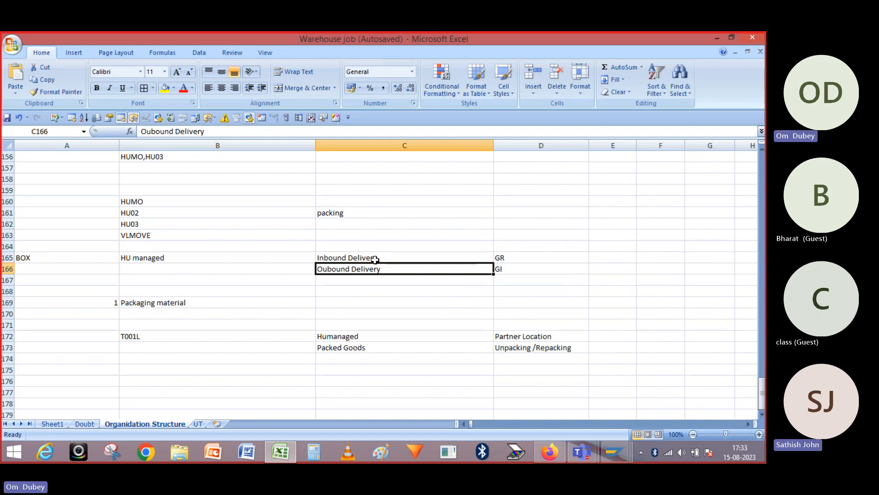
# - Return to T001L in SAP and examine the Cross docking HU record's vendor, customer, sales organization and distribution channel
pyautogui.hotkey('alt', 'Tab')
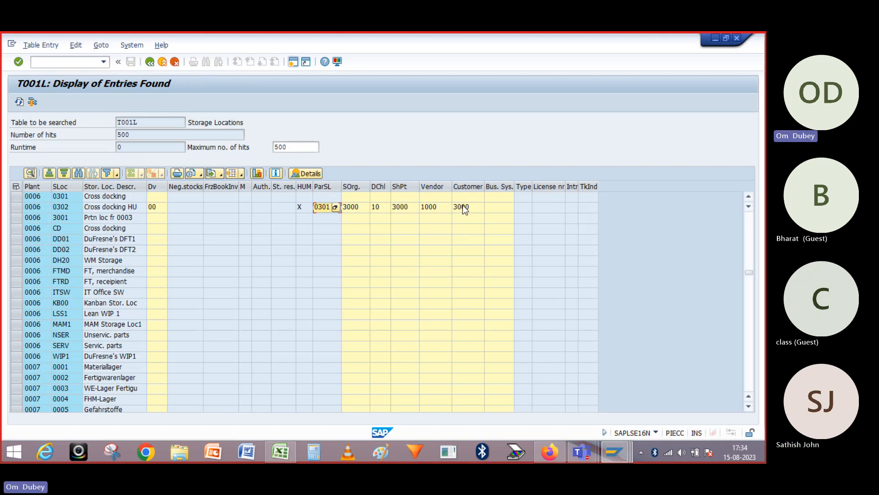
pyautogui.click(443, 207)
pyautogui.press('Tab')
pyautogui.click(428, 210)
pyautogui.click(356, 207)
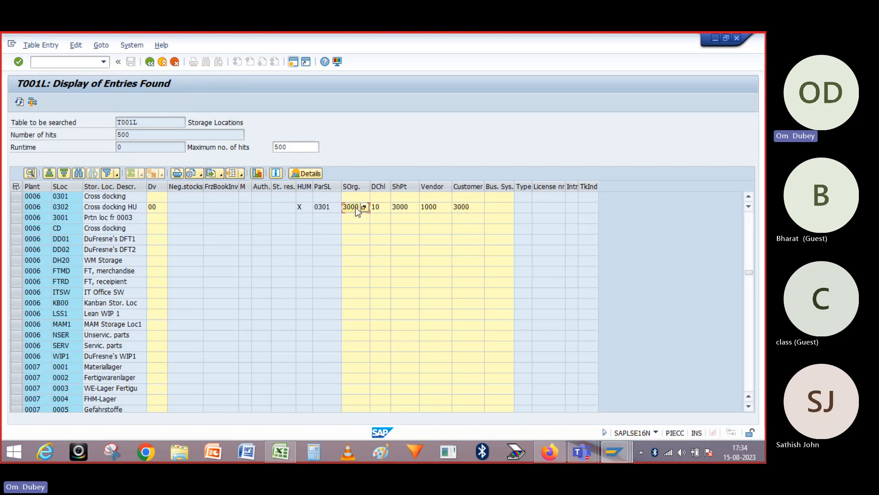
pyautogui.press('Tab')
# - Switch to the SAP Storage location view and go back to the IMG to show the Handling Unit Management path under Logistics - General
pyautogui.moveTo(617, 451)
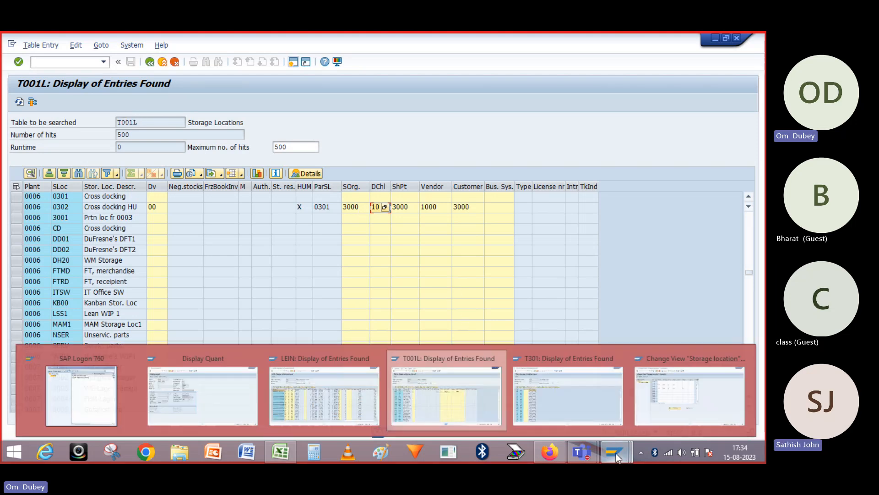
pyautogui.click(662, 374)
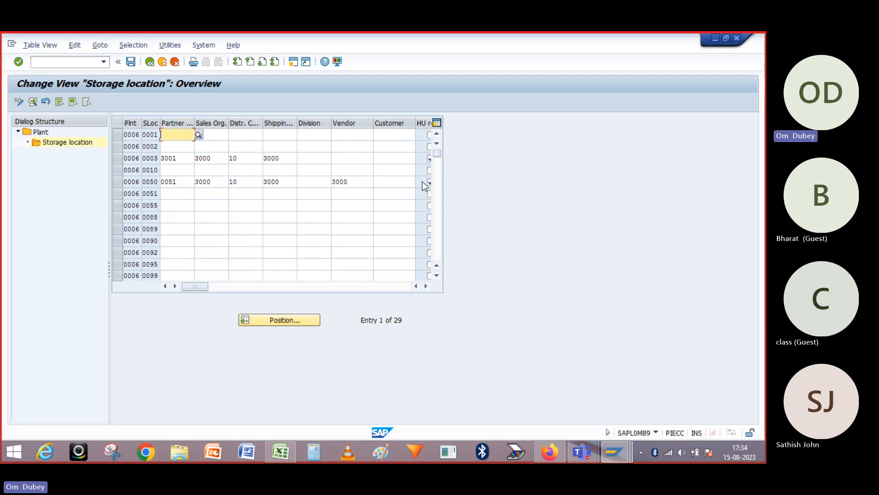
pyautogui.click(149, 65)
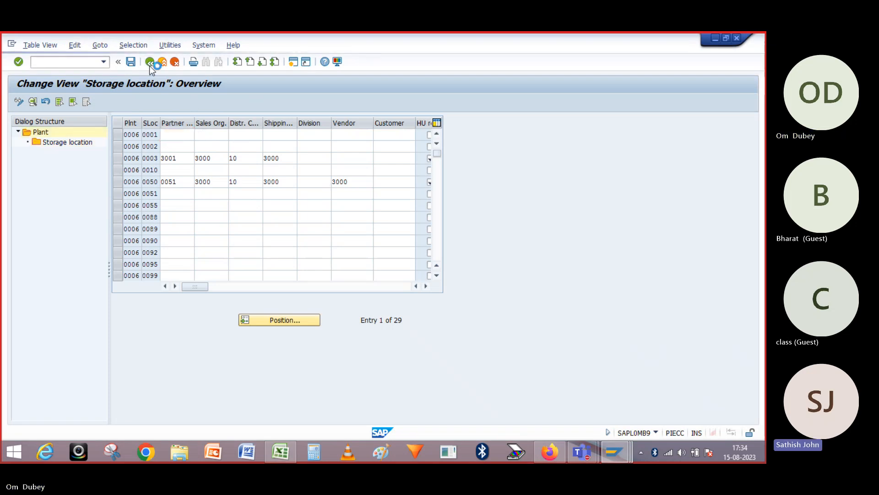
pyautogui.click(150, 65)
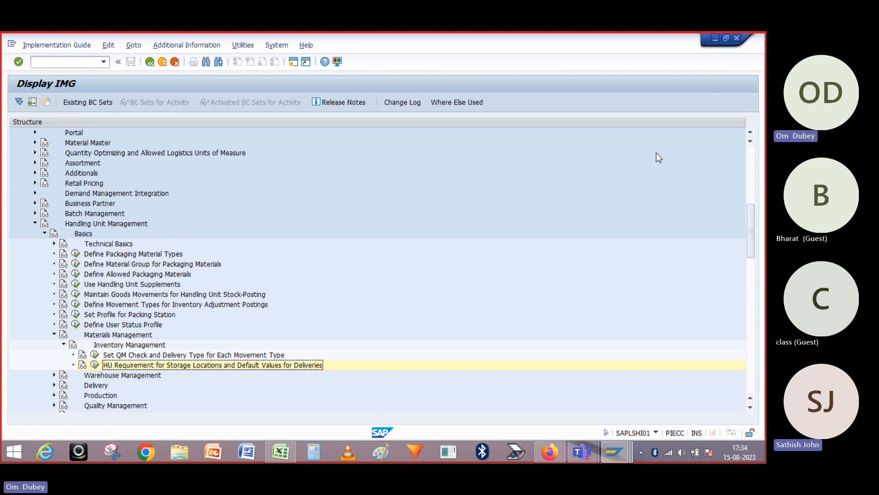
pyautogui.click(751, 132)
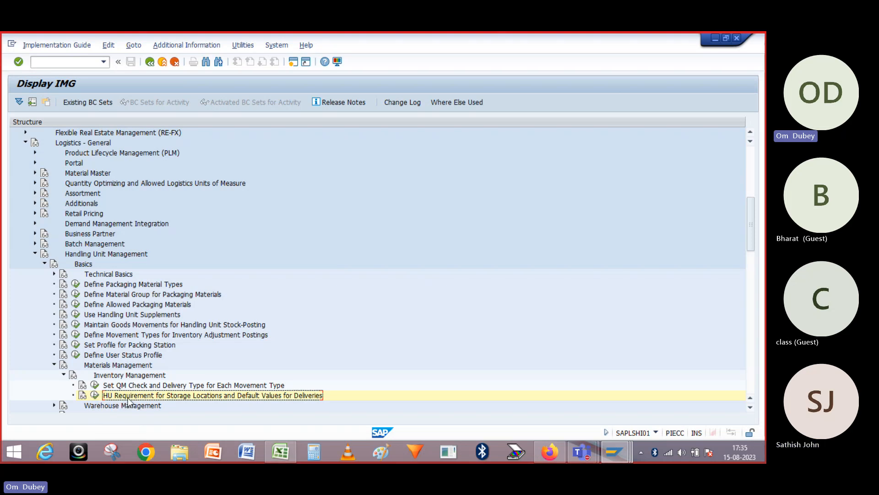
# - Open HU Requirement for Storage Locations and Default Values for Deliveries and display the storage locations of plant 0005
pyautogui.click(95, 397)
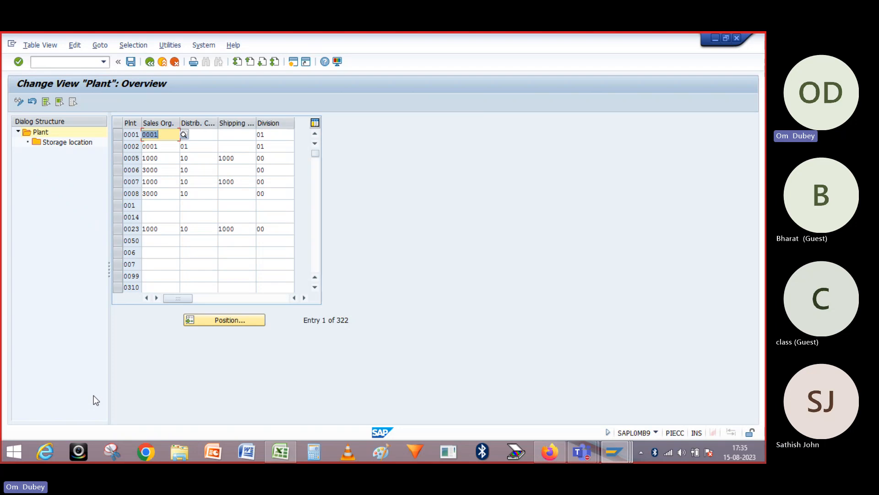
pyautogui.click(120, 159)
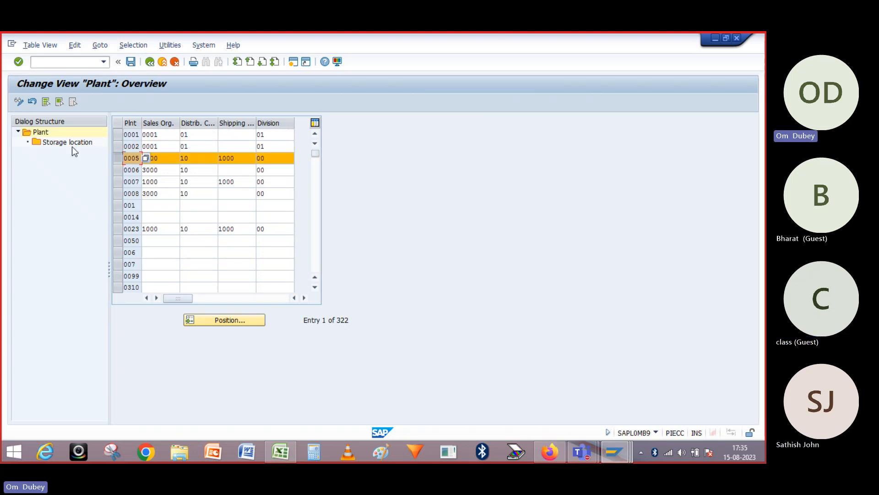
pyautogui.click(56, 142)
pyautogui.doubleClick(56, 142)
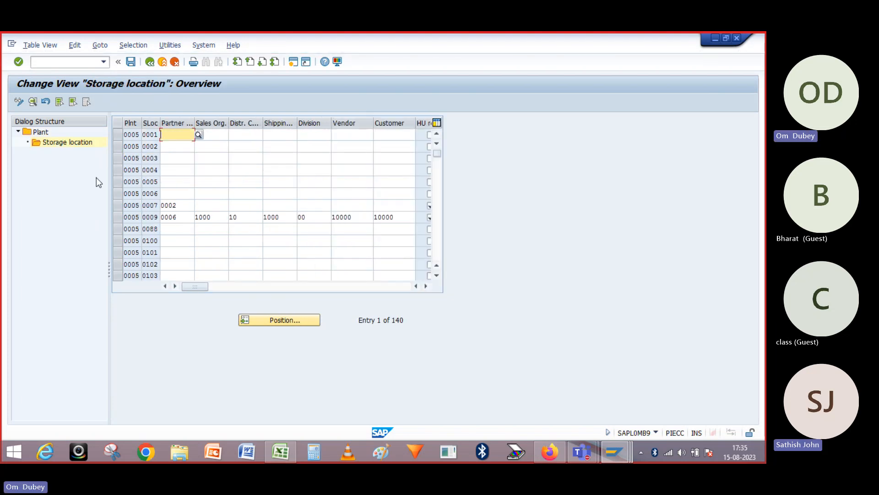
# - Examine the plant 0005 storage location 0009 entry, including its partner location, delivery defaults and HU requirement checkbox
pyautogui.click(136, 219)
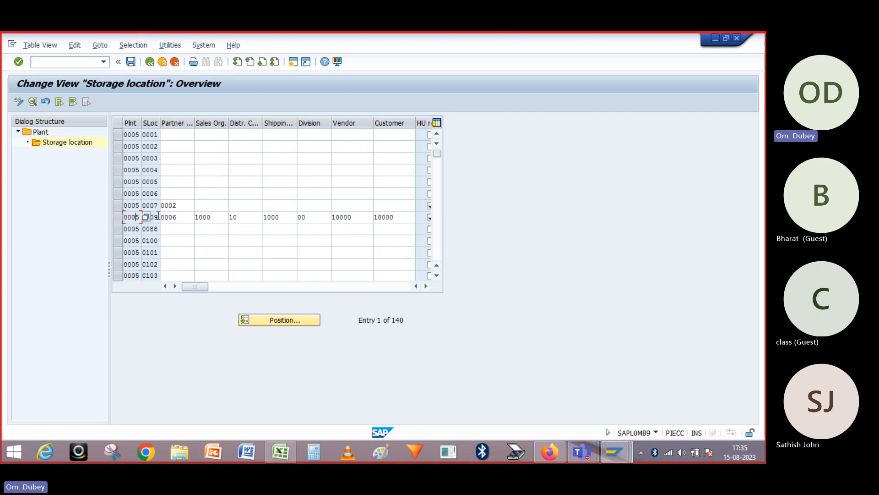
pyautogui.click(157, 216)
pyautogui.click(428, 284)
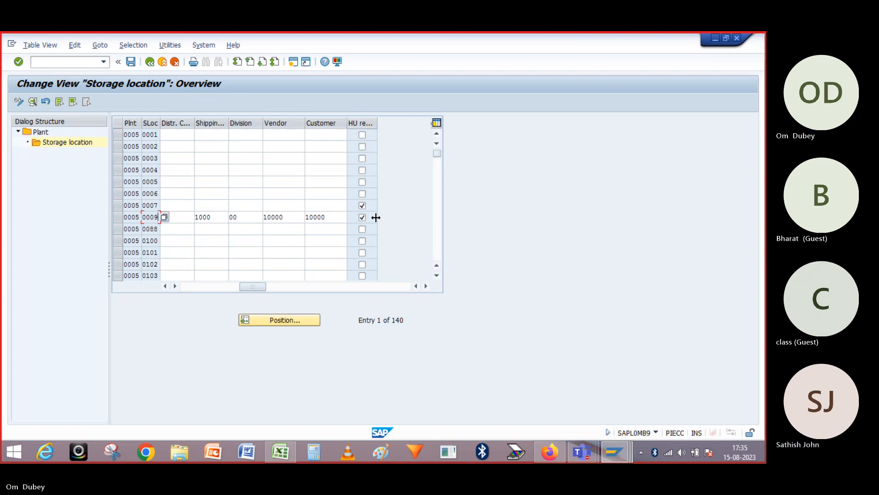
# - Highlight the plant 0005 storage location 0009 entry and compare it with the T001L table entries before returning to the Storage location view
pyautogui.click(165, 285)
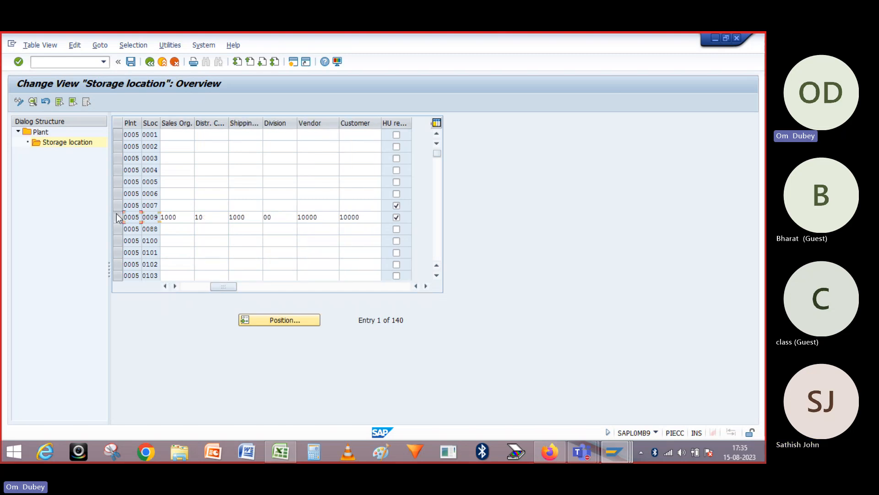
pyautogui.click(117, 214)
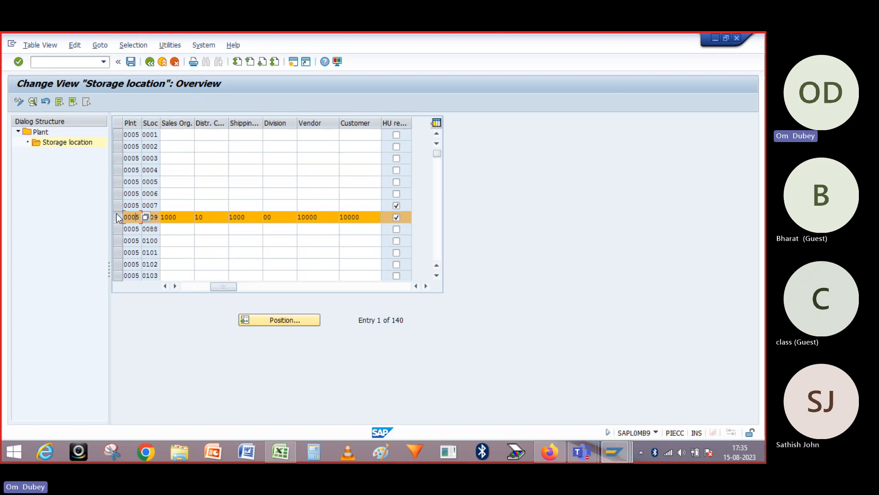
pyautogui.hotkey('alt', 'Tab')
pyautogui.hotkey('alt', 'Tab')
pyautogui.hotkey('alt', 'Tab')
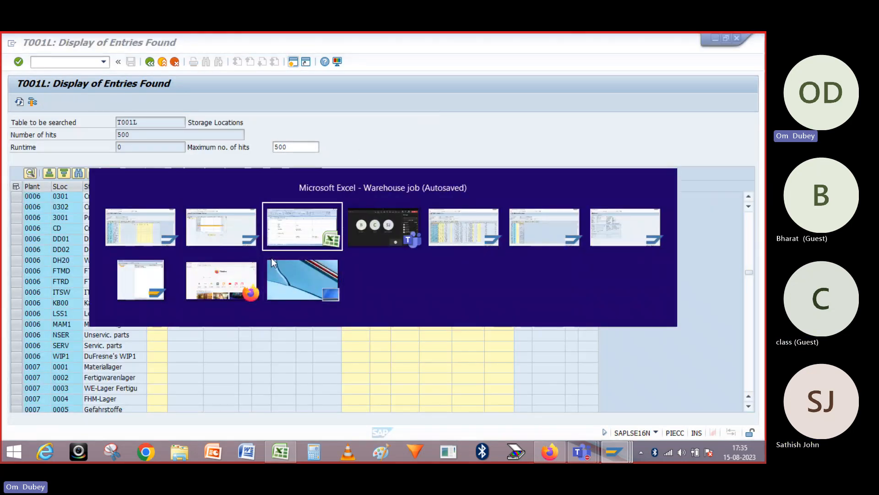
pyautogui.hotkey('alt', 'Tab')
pyautogui.hotkey('alt', 'Tab')
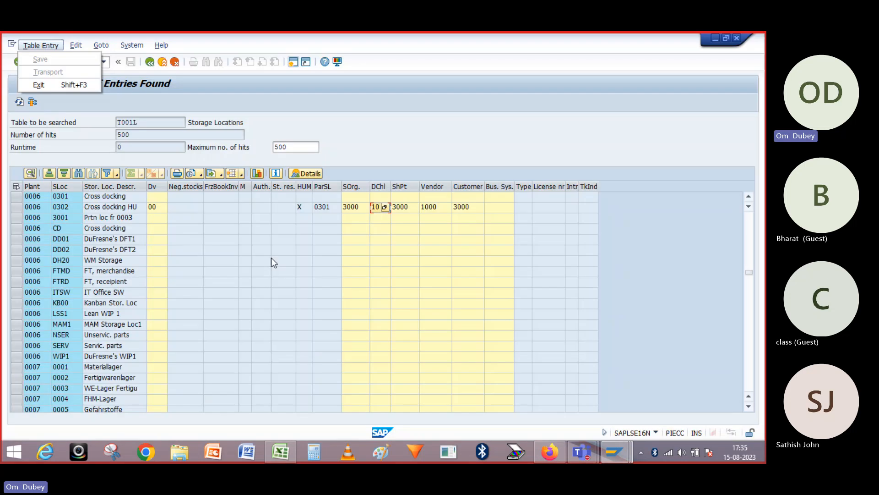
pyautogui.moveTo(615, 454)
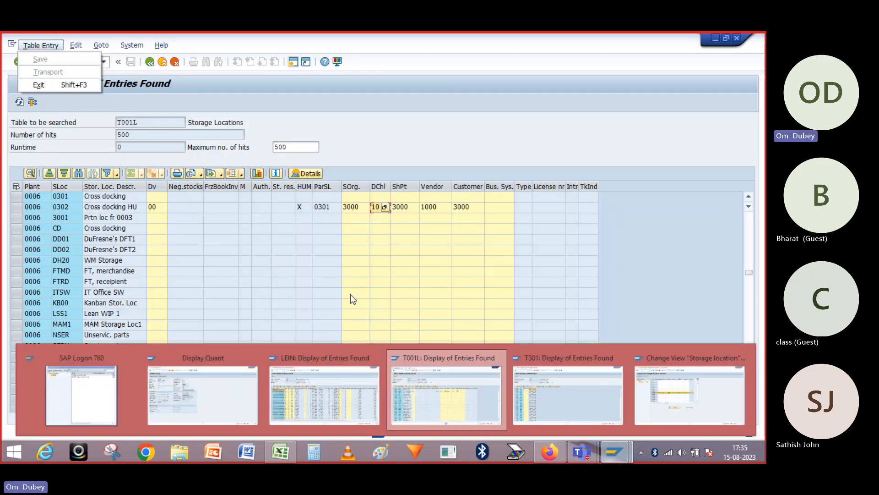
pyautogui.click(146, 125)
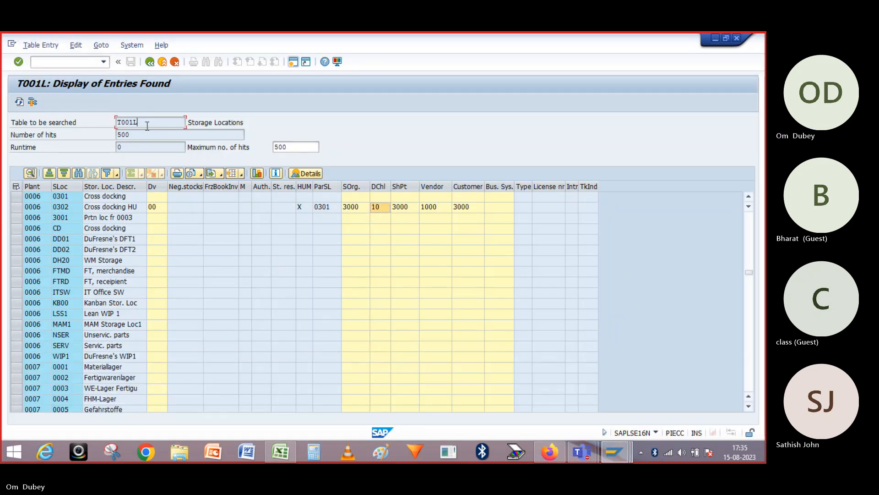
pyautogui.moveTo(615, 452)
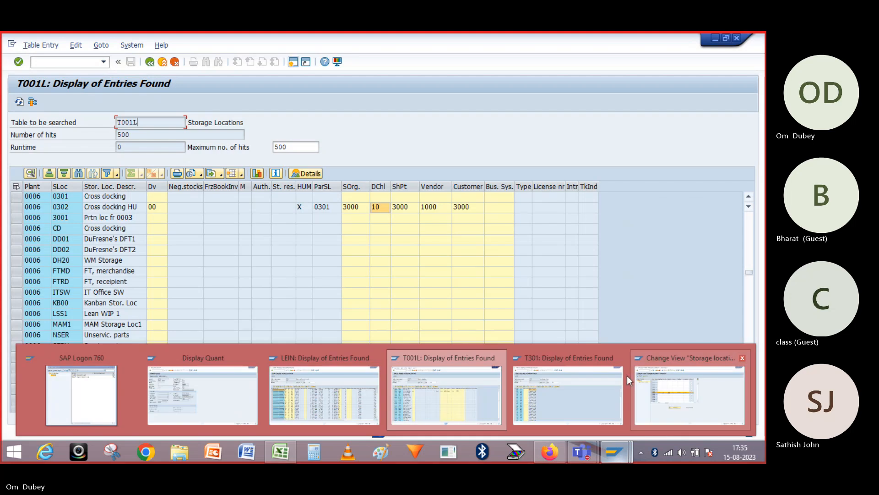
pyautogui.click(661, 389)
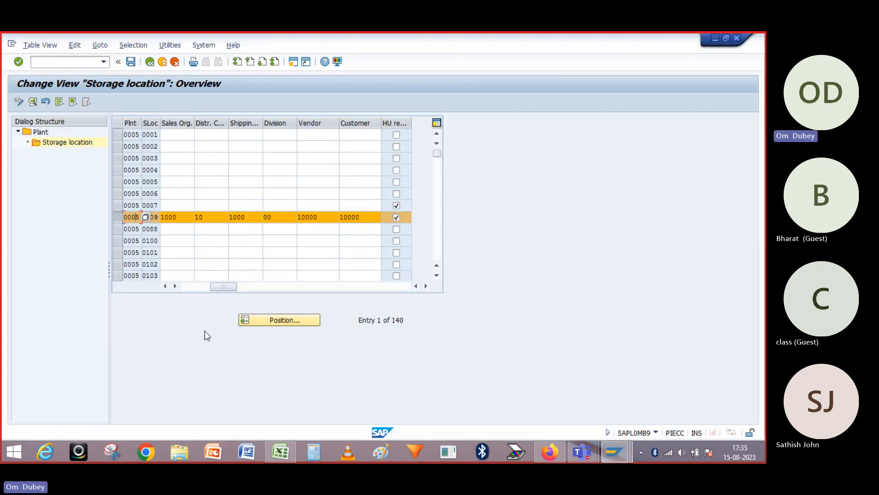
# - Leave the storage location settings for the IMG and collapse the Materials Management node under Handling Unit Management Basics
pyautogui.click(147, 65)
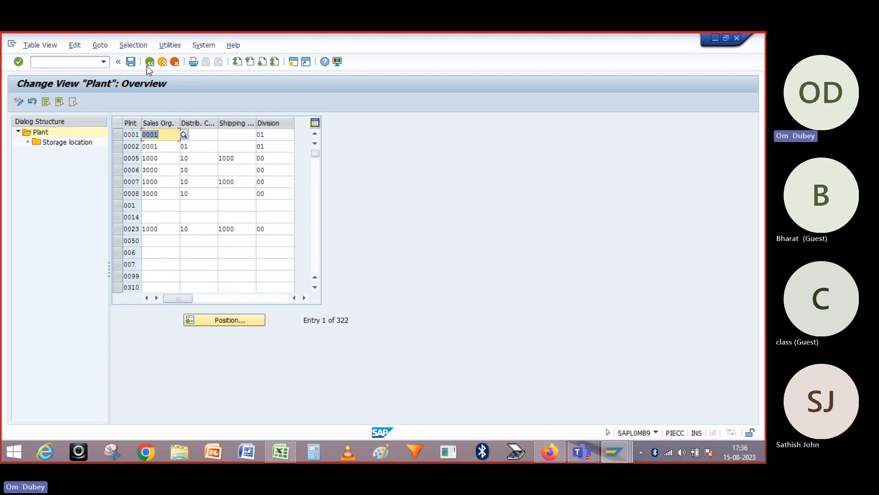
pyautogui.click(149, 63)
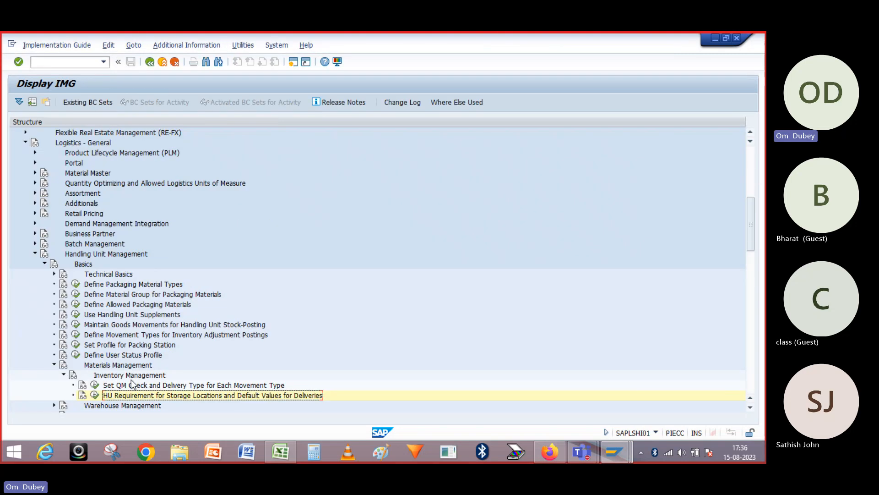
pyautogui.click(750, 407)
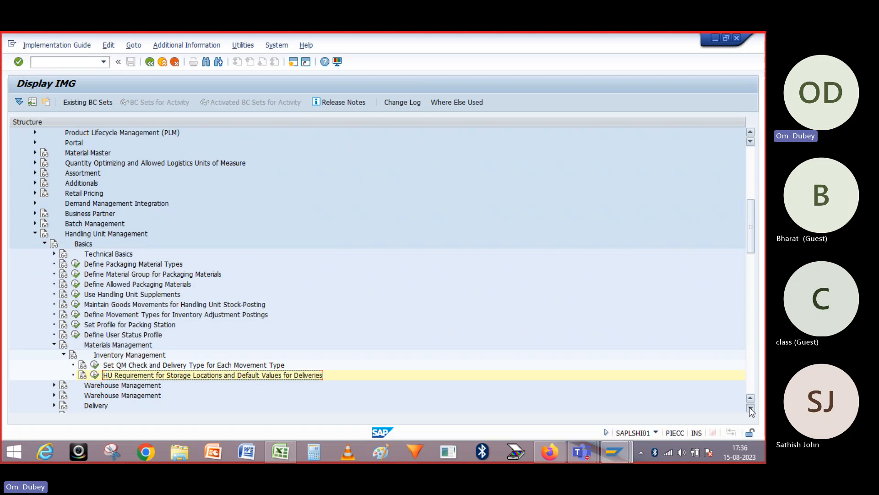
pyautogui.click(750, 407)
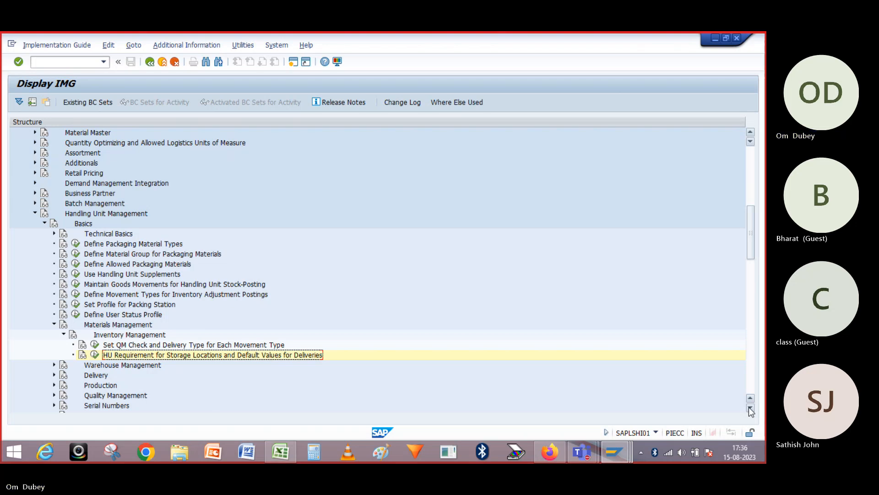
pyautogui.click(54, 325)
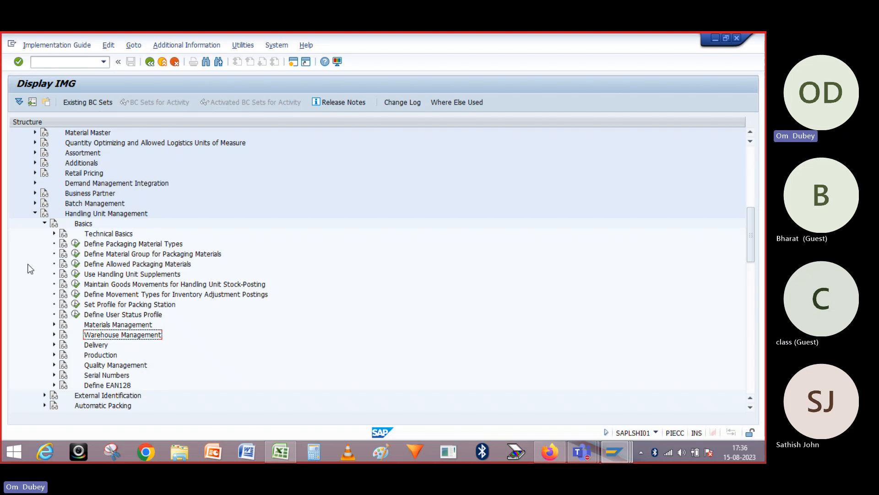
# - Switch to the Warehouse job workbook in Excel and go back to the Logistic unit notes around row 124
pyautogui.hotkey('alt', 'Tab')
pyautogui.press('Tab')
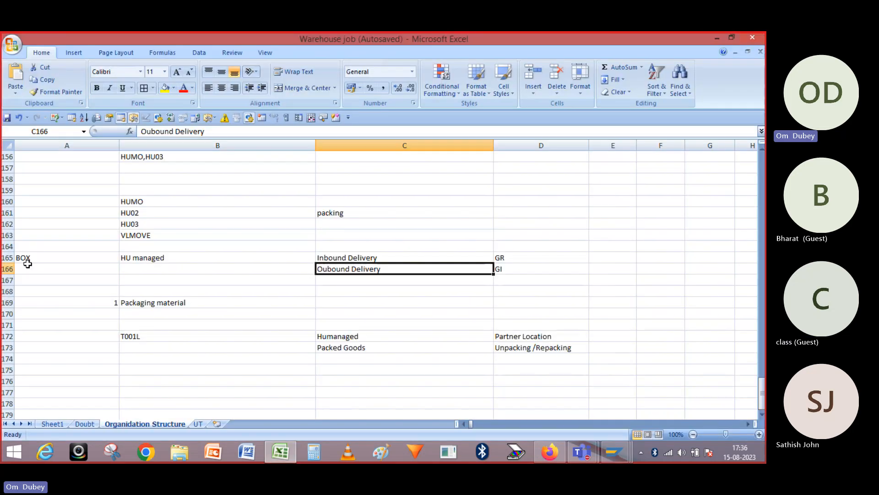
pyautogui.press('Up')
pyautogui.press('Up')
pyautogui.press('Up')
pyautogui.press('Up')
pyautogui.press('Up')
pyautogui.press('Up')
pyautogui.press('Up')
pyautogui.press('Up')
pyautogui.press('Up')
pyautogui.press('Up')
pyautogui.press('Up')
pyautogui.press('Up')
pyautogui.press('Up')
pyautogui.press('Up')
pyautogui.press('Up')
pyautogui.press('Up')
pyautogui.press('Up')
pyautogui.press('Up')
pyautogui.press('Up')
pyautogui.press('Up')
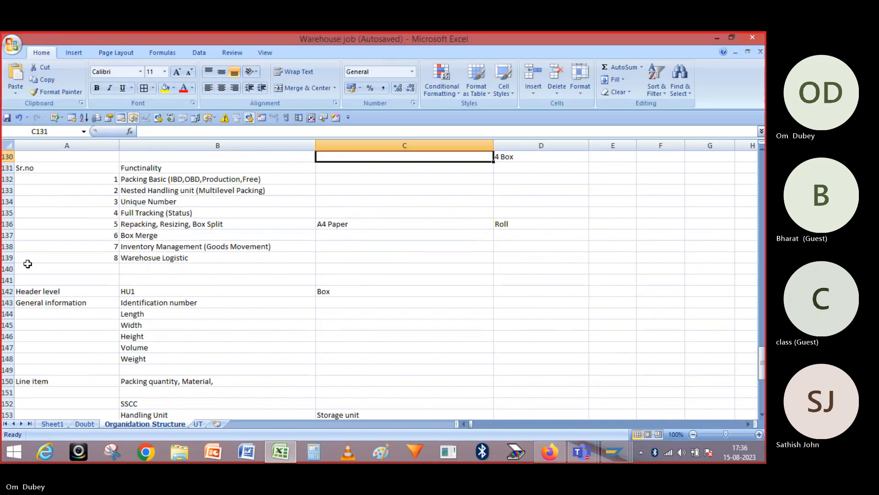
pyautogui.press('Up')
pyautogui.press('Up')
pyautogui.press('Up')
pyautogui.press('Up')
pyautogui.press('Up')
pyautogui.press('Up')
pyautogui.press('Up')
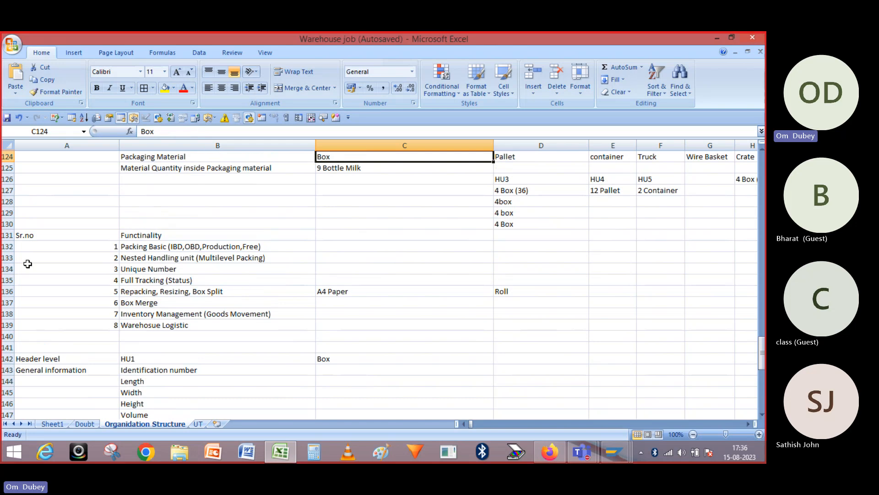
pyautogui.scroll(4, 28, 264)
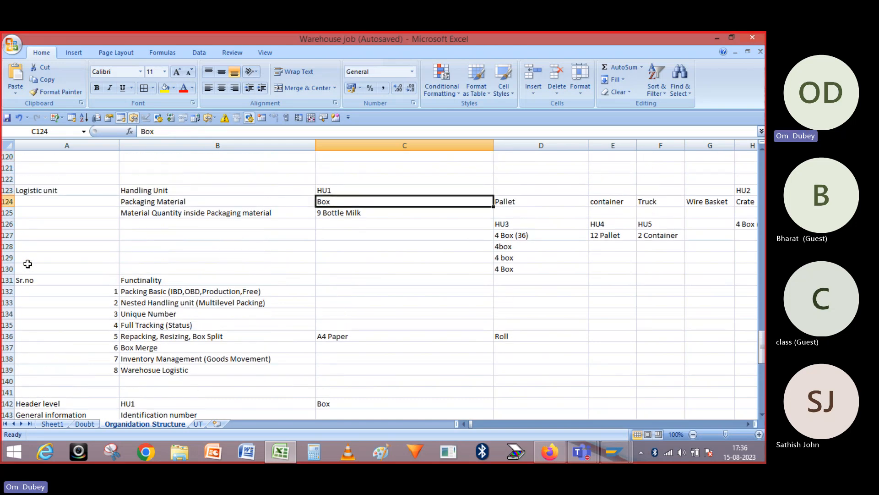
# - Examine the packaging material examples in row 124 across the Box to Crate columns
pyautogui.press('Left')
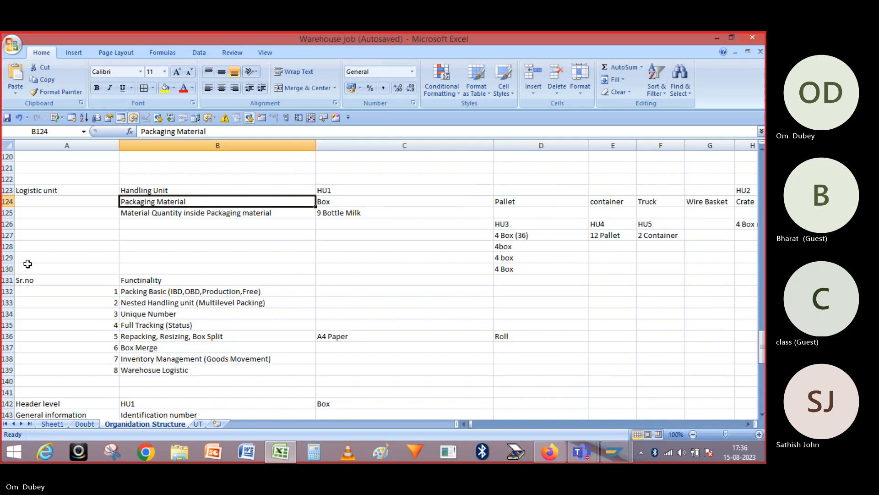
pyautogui.press('Right')
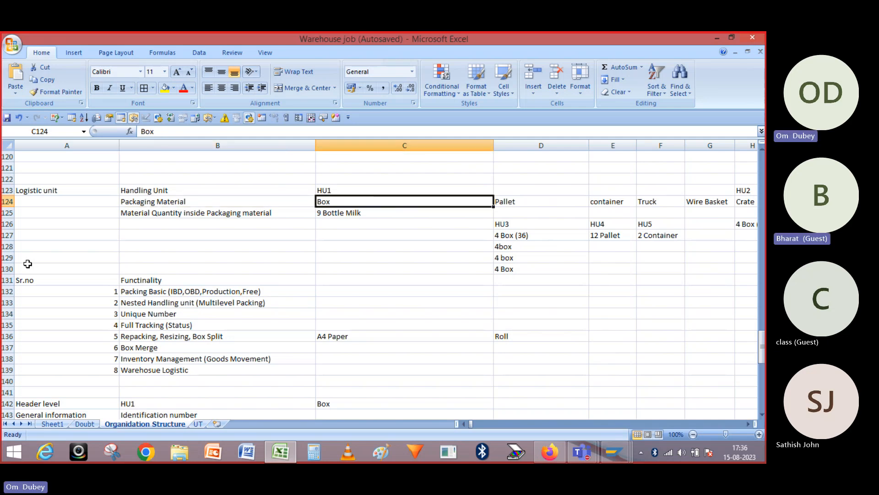
pyautogui.press('Right')
pyautogui.press('Right')
pyautogui.press('Right')
pyautogui.press('Right')
pyautogui.press('Right')
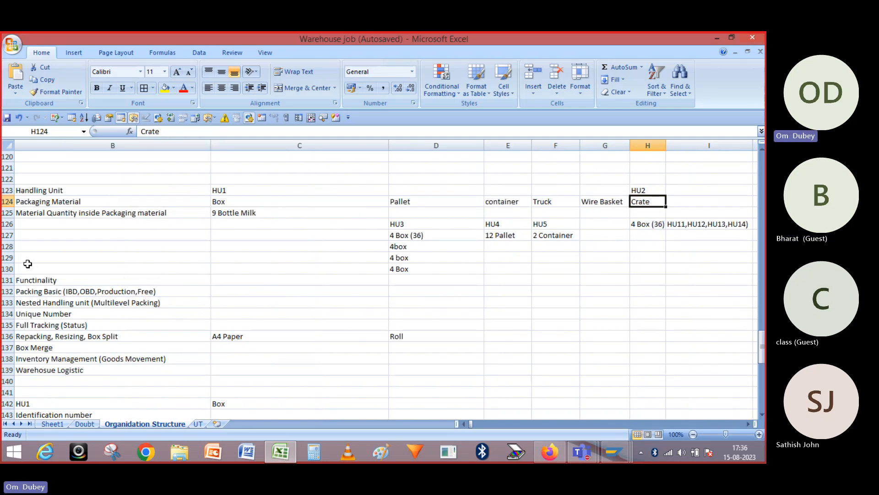
pyautogui.press('Left')
pyautogui.press('Left')
pyautogui.press('Left')
pyautogui.press('Left')
pyautogui.press('Left')
pyautogui.press('Left')
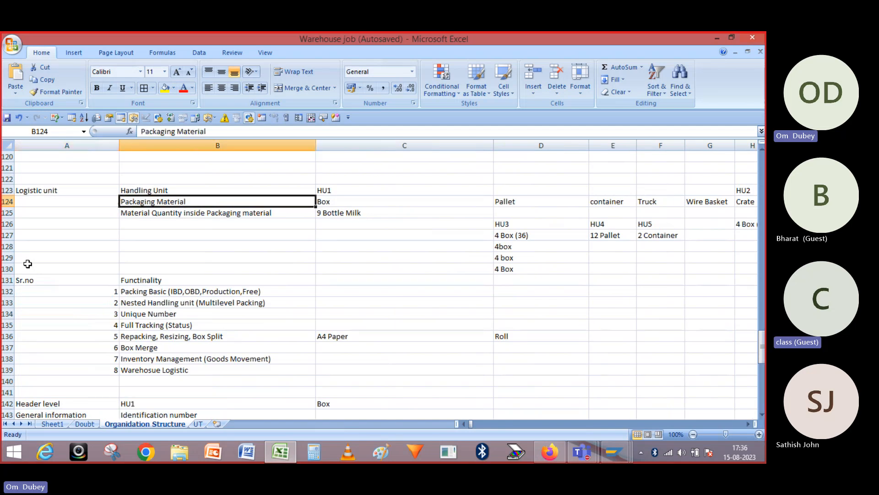
# - Switch to the SAP IMG and open Define Packaging Material Types under Handling Unit Management Basics
pyautogui.hotkey('alt', 'Tab')
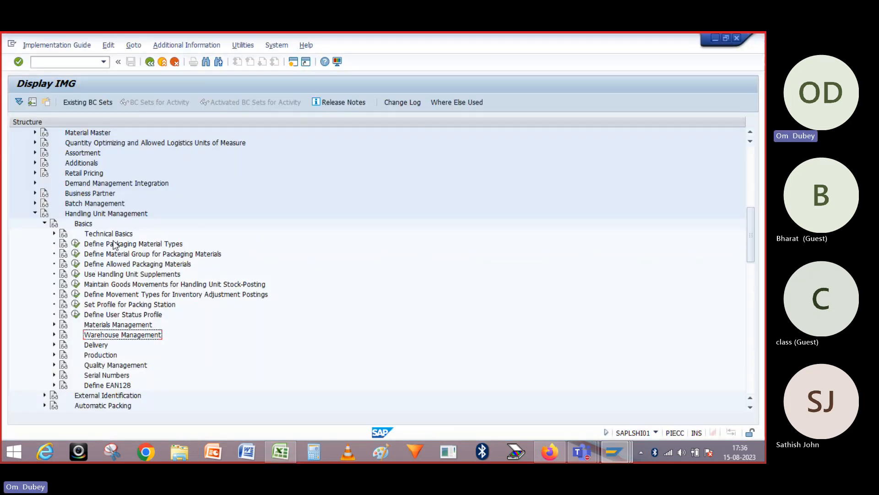
pyautogui.click(178, 246)
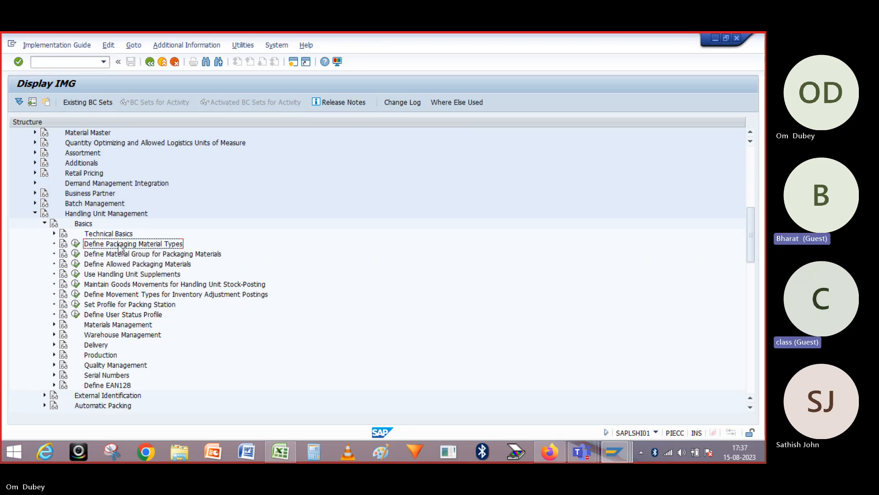
pyautogui.hotkey('alt', 'Tab')
pyautogui.hotkey('alt', 'Tab')
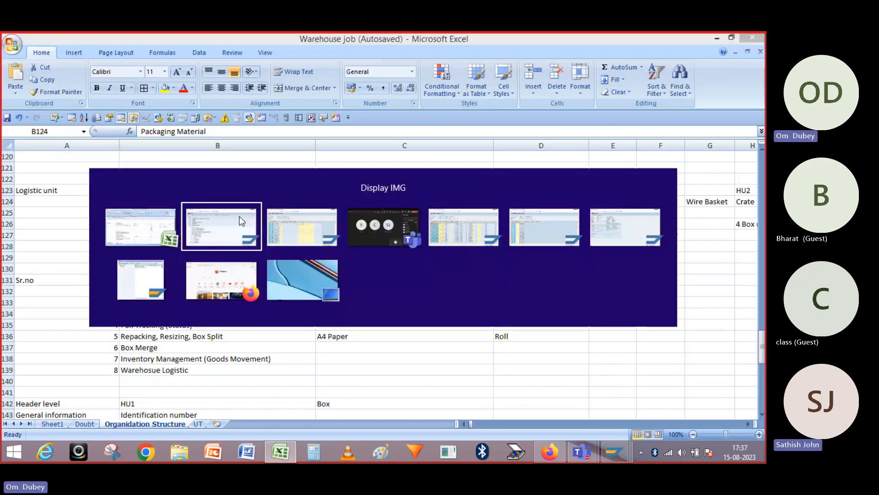
pyautogui.click(76, 244)
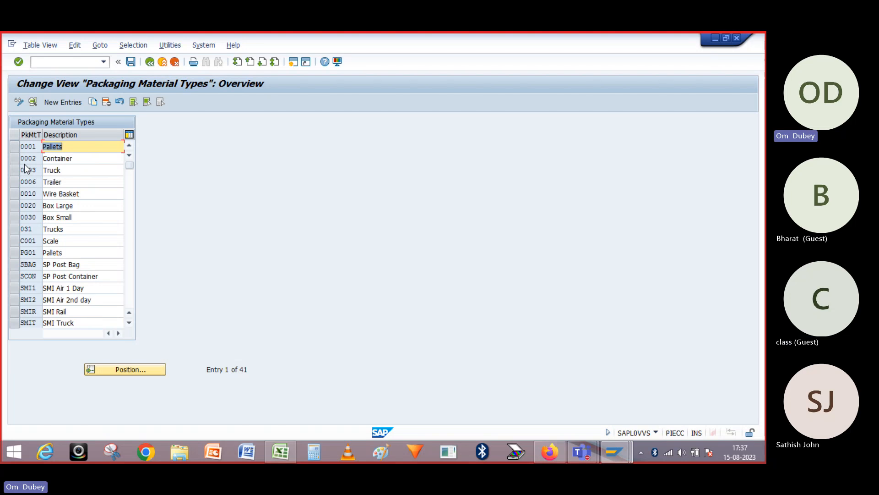
# - Examine the Pallets entry 0001 among the packaging material types and return to the IMG
pyautogui.click(15, 147)
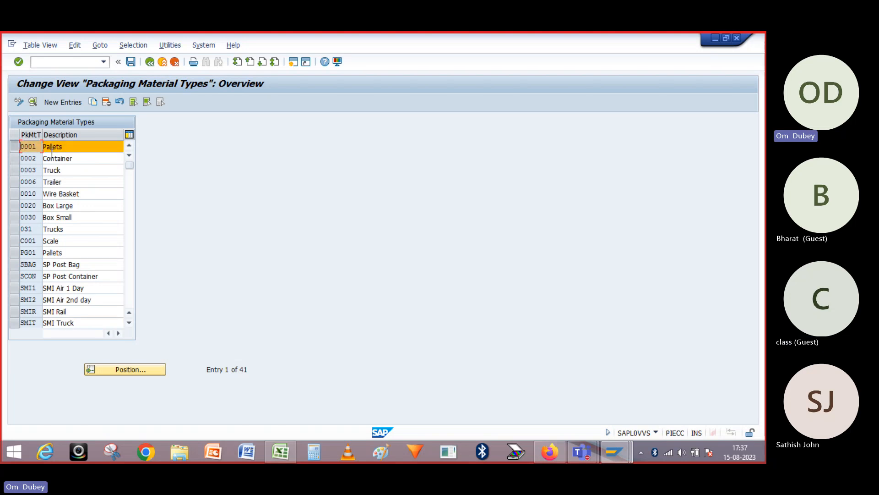
pyautogui.click(14, 146)
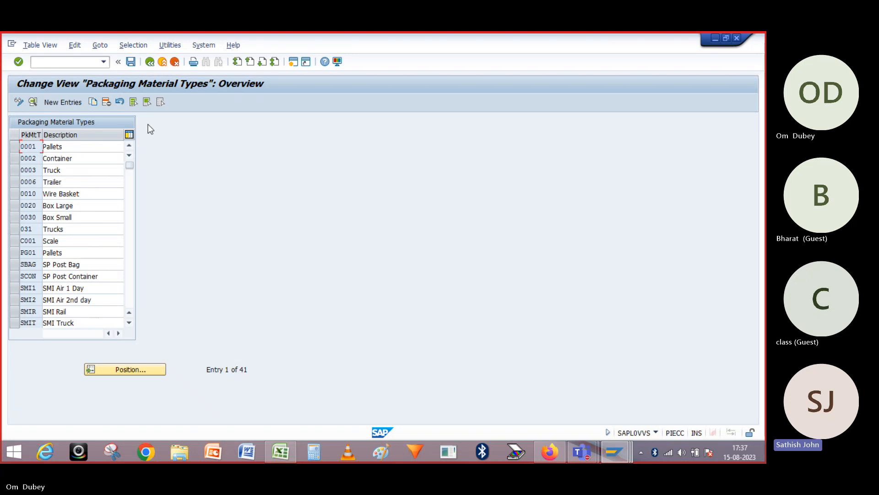
pyautogui.click(151, 63)
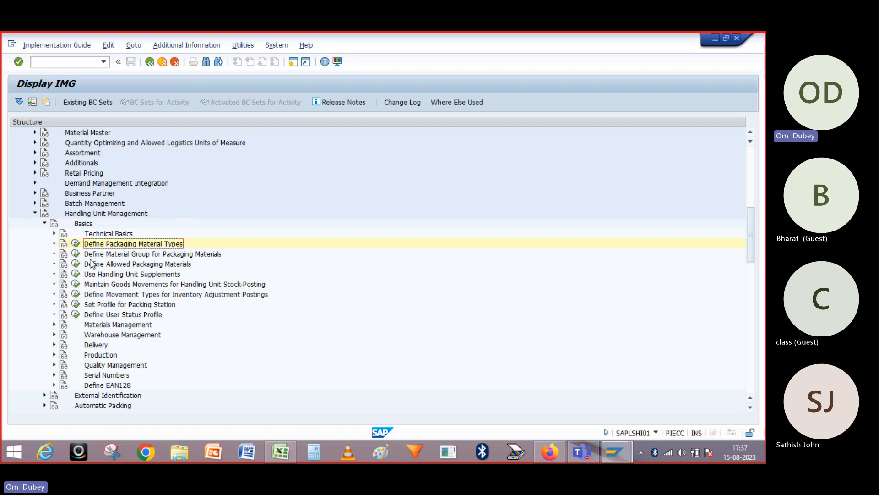
# - Switch back to the Excel workbook and review the packaging material examples in row 124
pyautogui.hotkey('alt', 'Tab')
pyautogui.hotkey('alt', 'Tab')
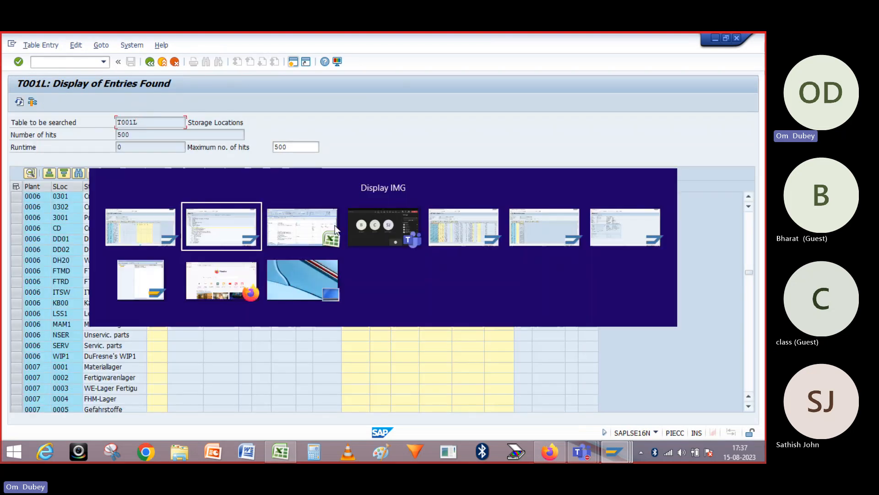
pyautogui.hotkey('alt', 'Tab')
pyautogui.hotkey('alt', 'Tab')
pyautogui.hotkey('alt', 'Tab')
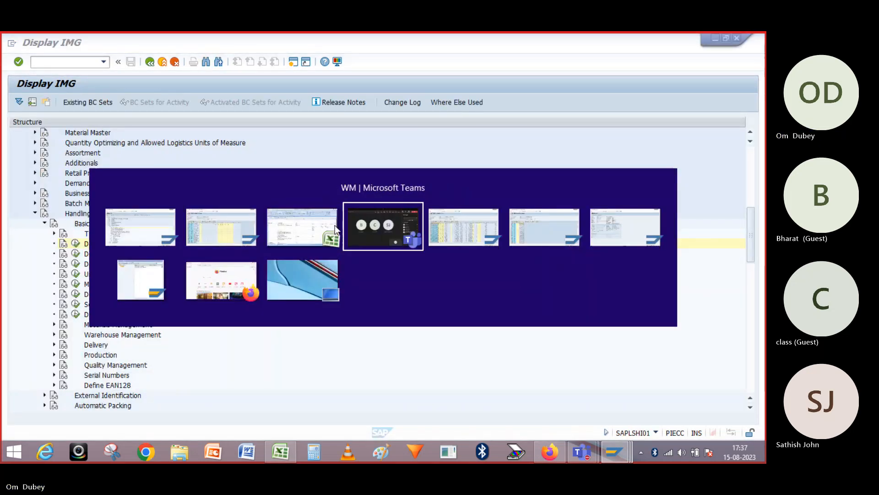
pyautogui.hotkey('alt', 'shift', 'Tab')
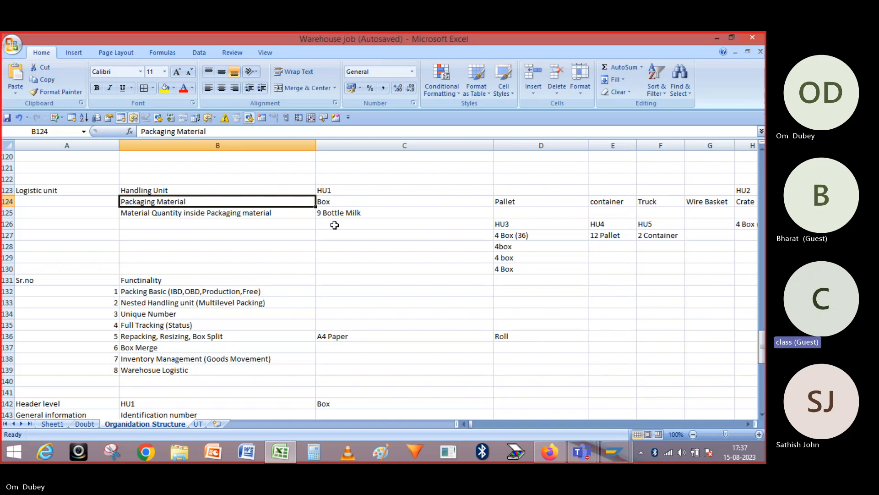
pyautogui.press('Right')
pyautogui.press('Right')
pyautogui.press('Right')
pyautogui.press('Right')
pyautogui.press('Right')
pyautogui.press('Right')
pyautogui.press('Left')
pyautogui.press('Left')
pyautogui.press('Left')
pyautogui.press('Left')
pyautogui.press('Left')
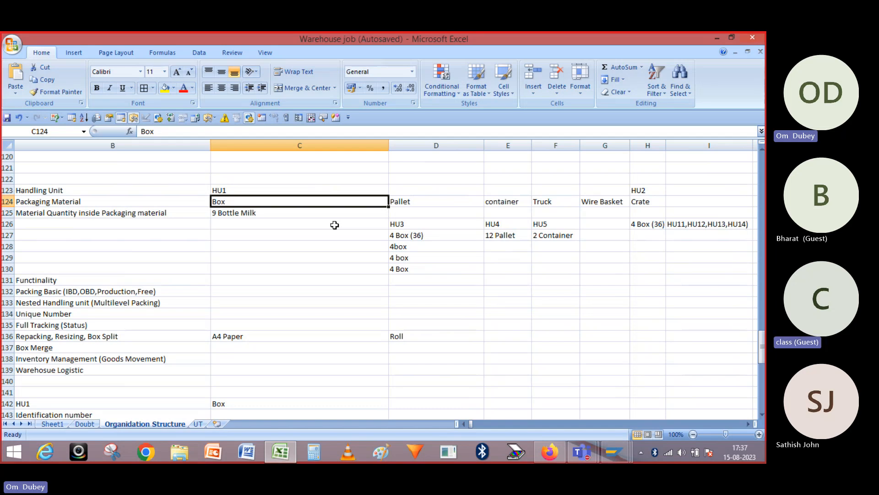
# - List the box packaging variants BOX, Carton and Corrogated in cells K124 to K126, beside the packaging material row
pyautogui.press('Right')
pyautogui.press('Right')
pyautogui.press('Right')
pyautogui.press('Right')
pyautogui.press('Right')
pyautogui.press('Right')
pyautogui.press('Right')
pyautogui.press('Right')
pyautogui.press('Right')
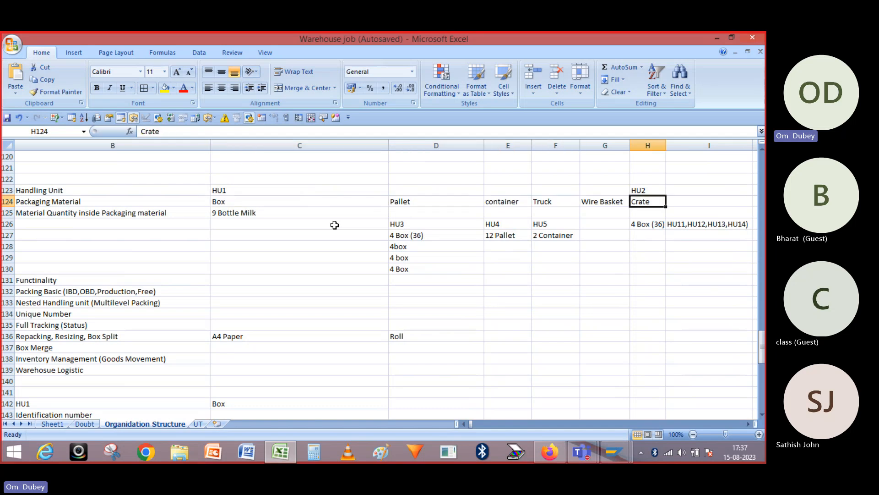
pyautogui.press('Left')
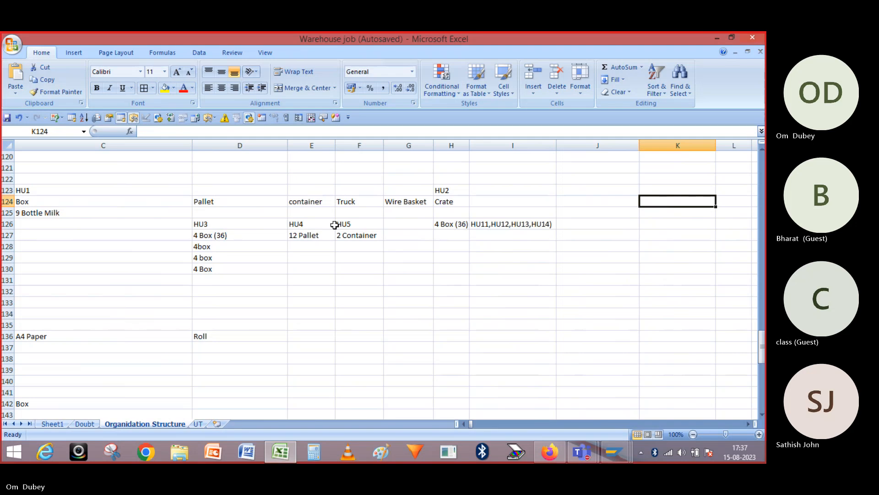
pyautogui.write('BOX')
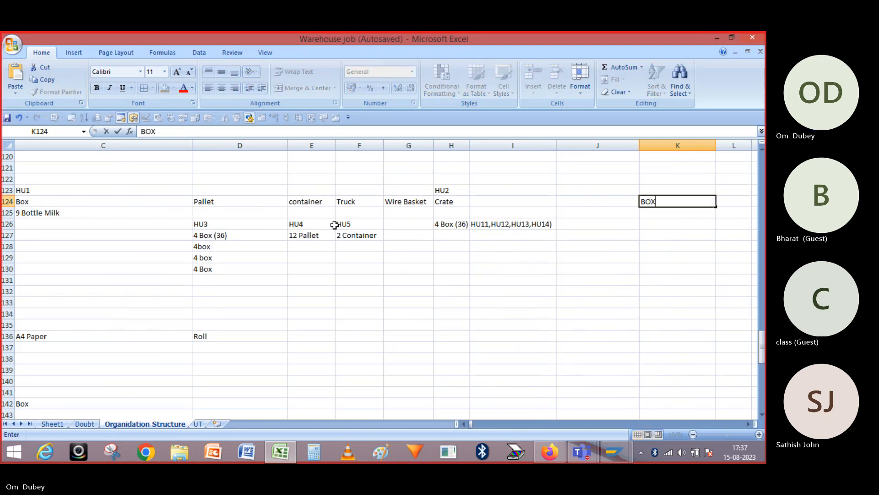
pyautogui.press('Return')
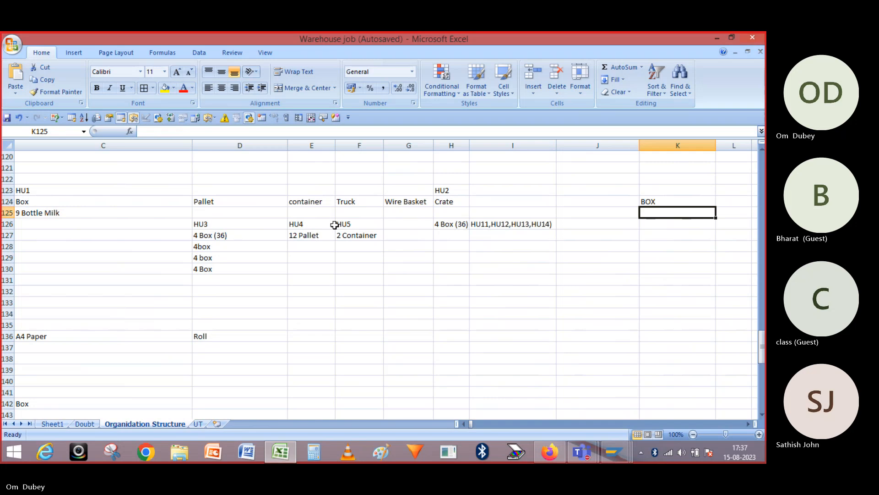
pyautogui.write('Cart')
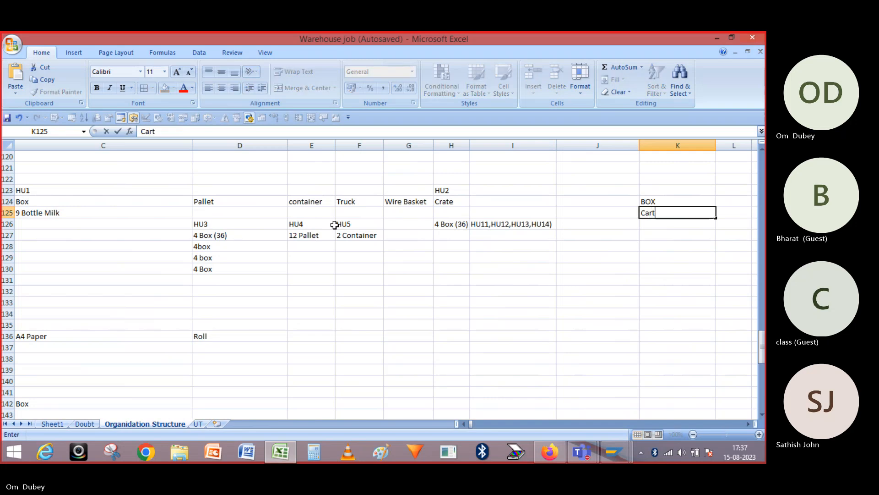
pyautogui.write('on')
pyautogui.press('Return')
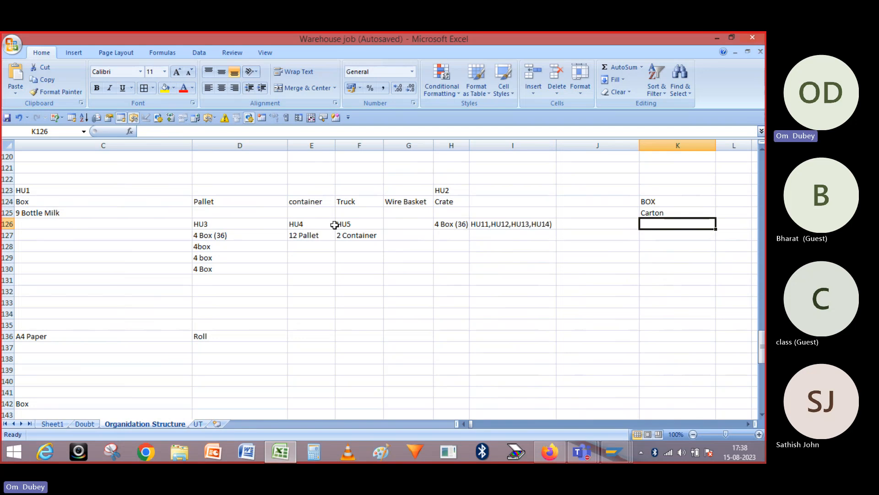
pyautogui.write('Corrogated')
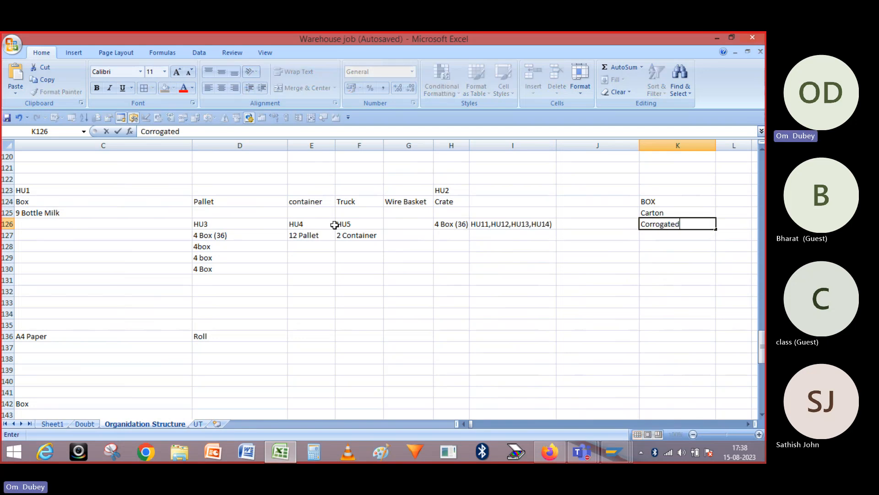
pyautogui.press('Return')
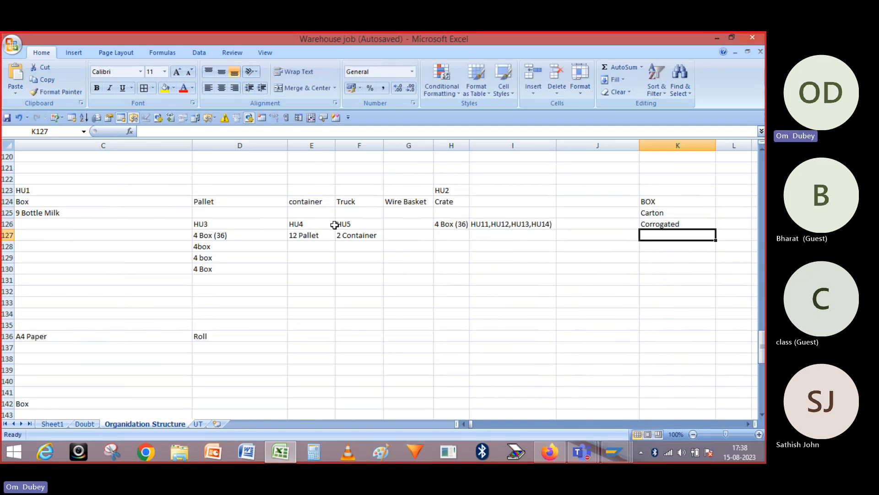
# - Review the box variants listed in cells K124 to K126
pyautogui.moveTo(670, 203); pyautogui.dragTo(668, 222)
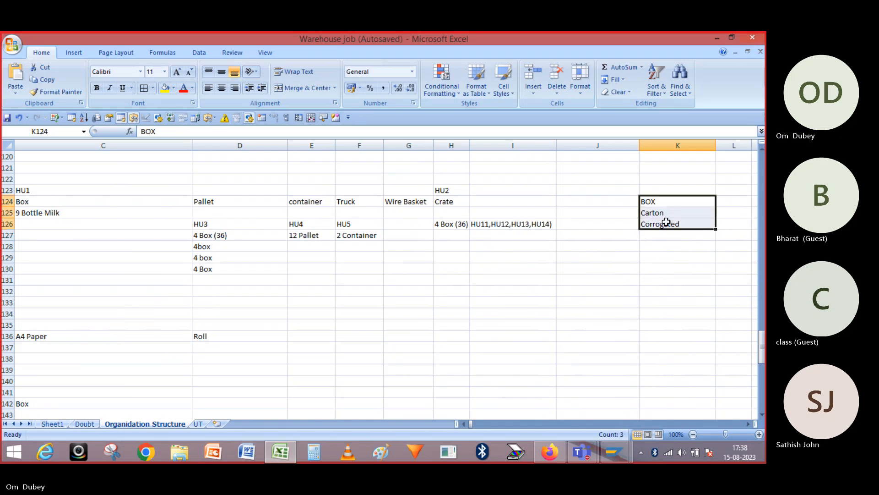
pyautogui.click(667, 222)
pyautogui.click(658, 204)
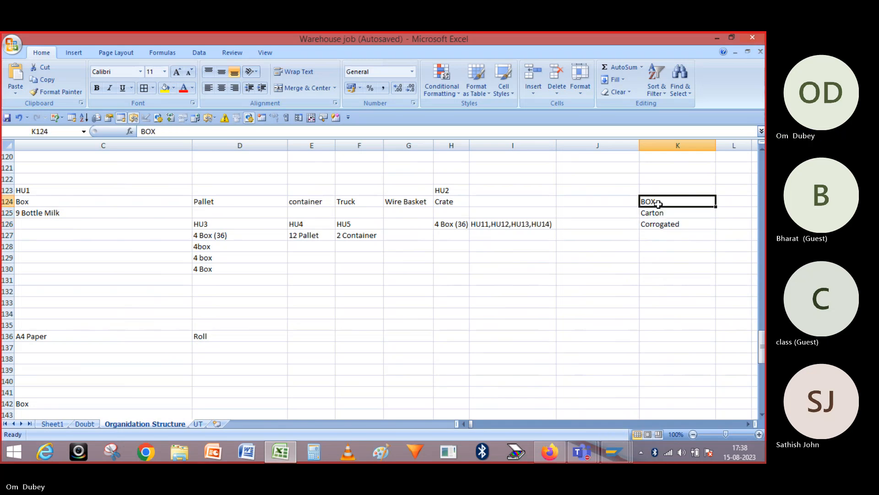
pyautogui.press('Down')
pyautogui.press('Down')
pyautogui.press('Down')
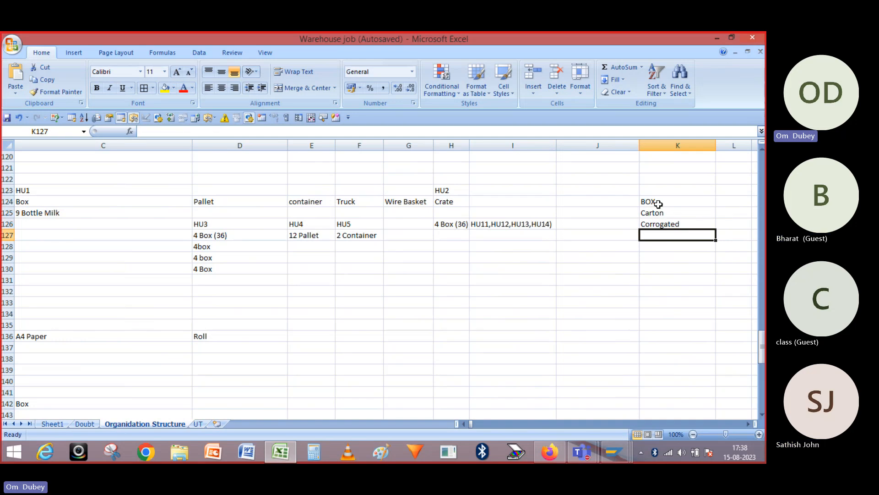
pyautogui.click(658, 204)
# - Switch to the SAP IMG and examine the Pallet carton and Carton (big) groups in Define Material Group for Packaging Materials
pyautogui.hotkey('alt', 'Tab')
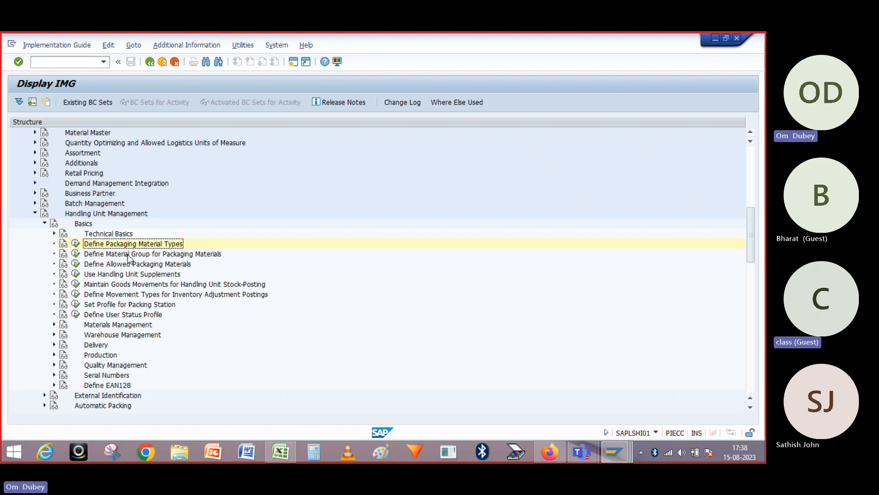
pyautogui.click(76, 253)
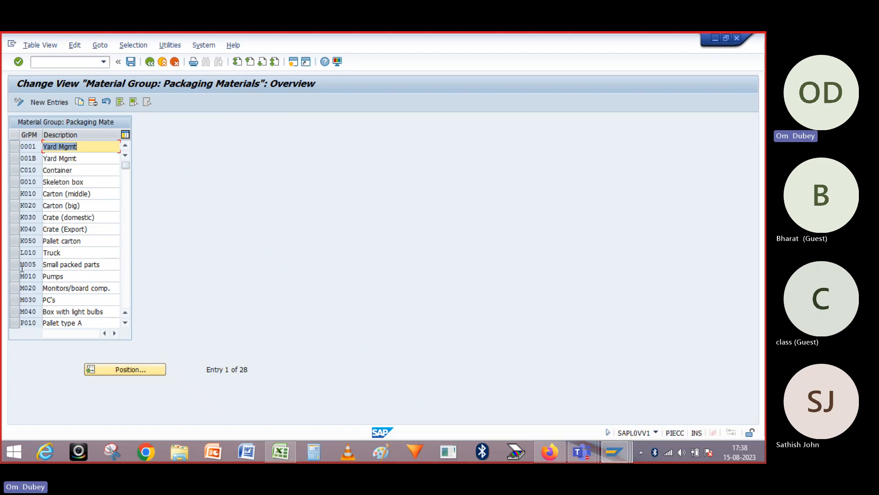
pyautogui.click(17, 242)
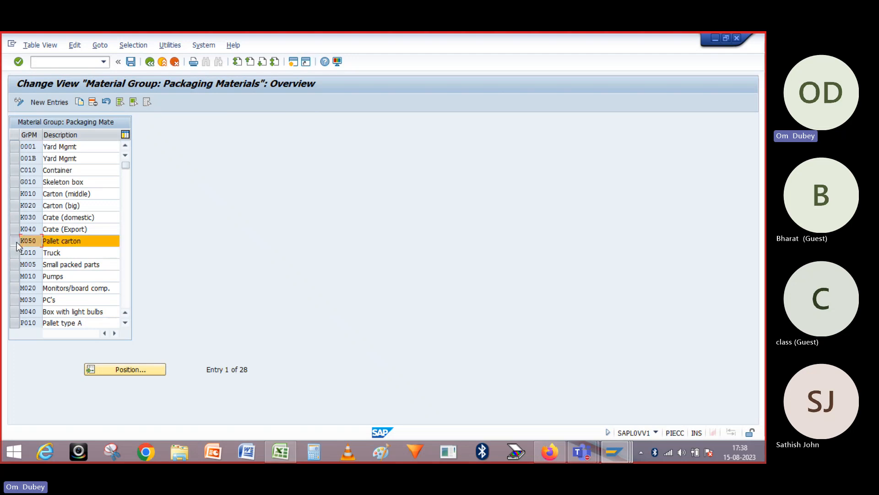
pyautogui.click(16, 242)
pyautogui.click(14, 207)
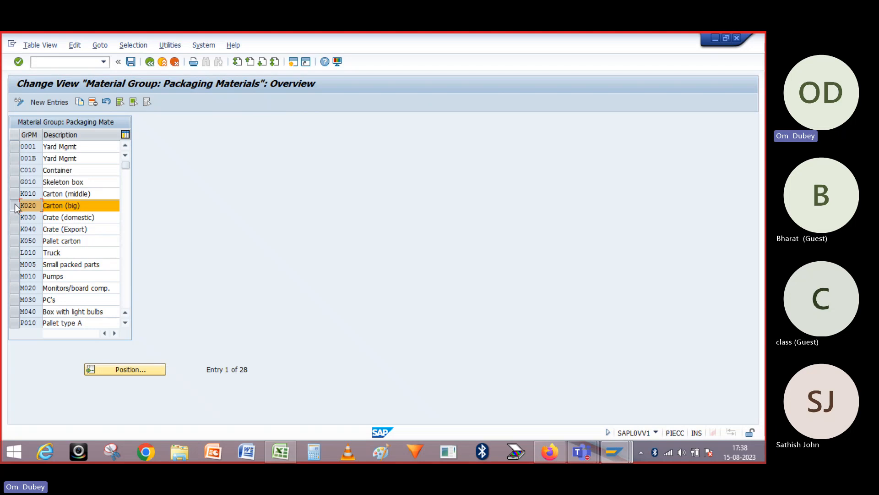
pyautogui.click(15, 204)
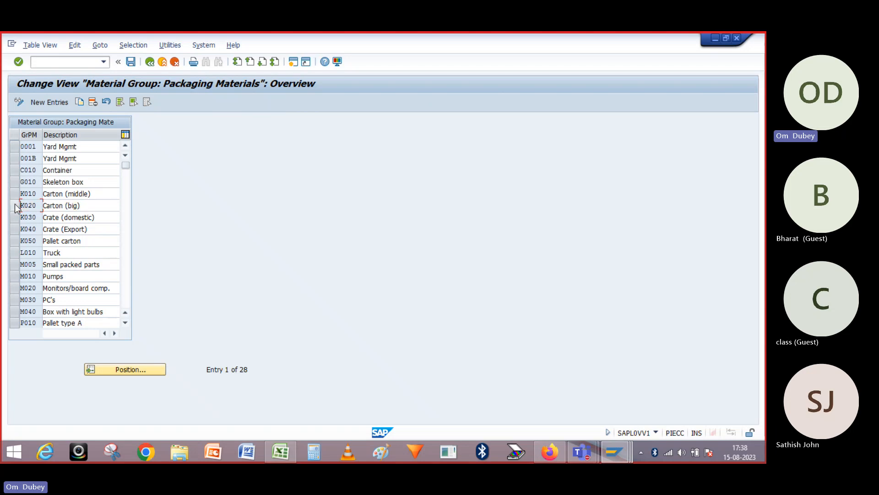
pyautogui.click(149, 63)
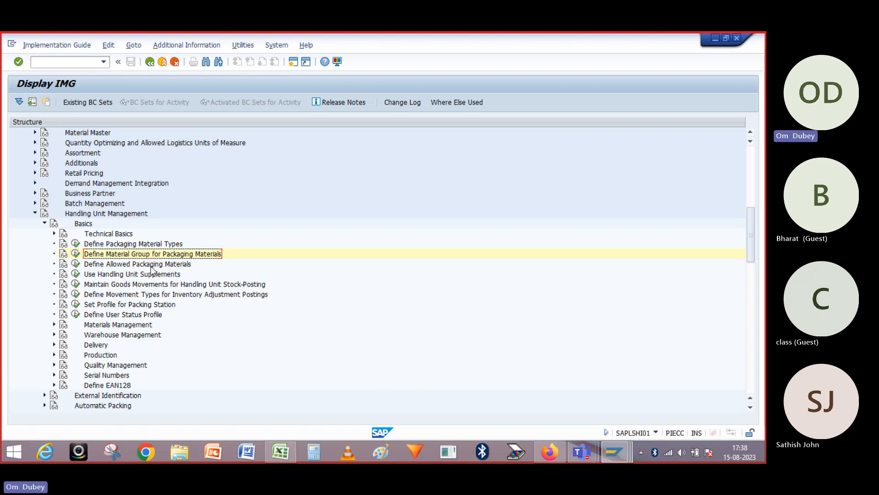
# - Open Define Allowed Packaging Materials and examine the packaging material types assigned to group K010, Carton (middle)
pyautogui.click(93, 244)
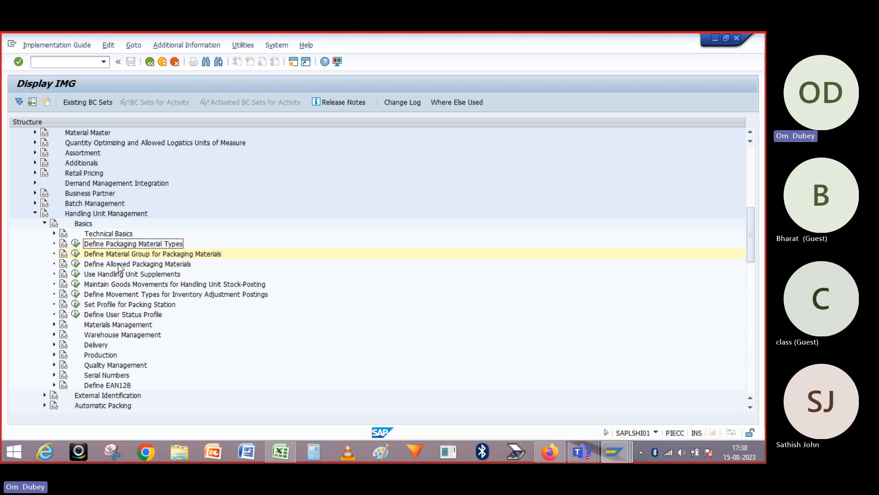
pyautogui.click(76, 265)
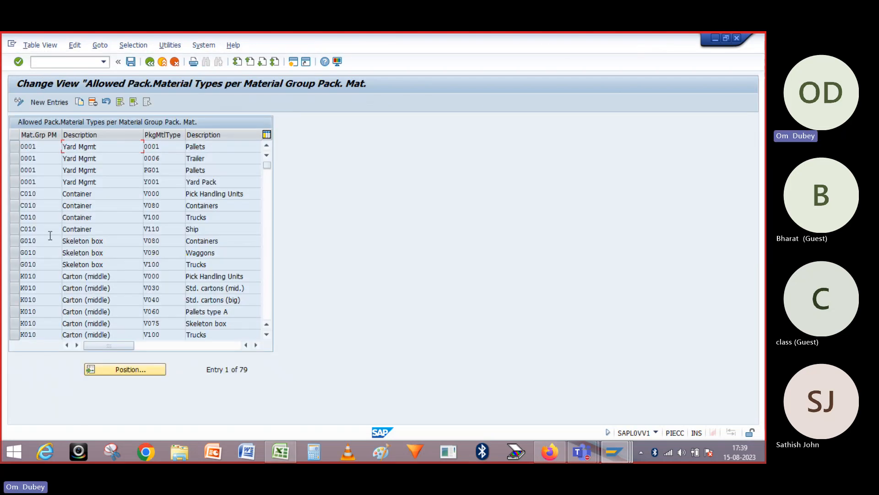
pyautogui.click(44, 151)
pyautogui.click(18, 275)
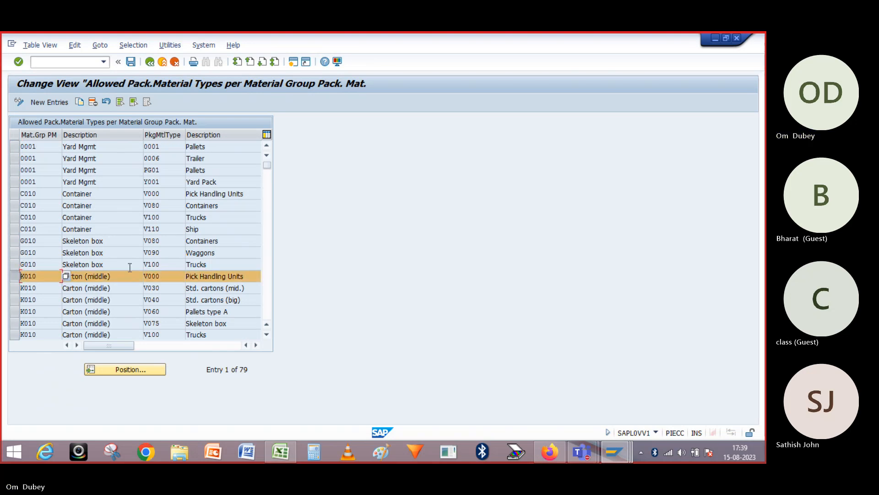
pyautogui.click(225, 276)
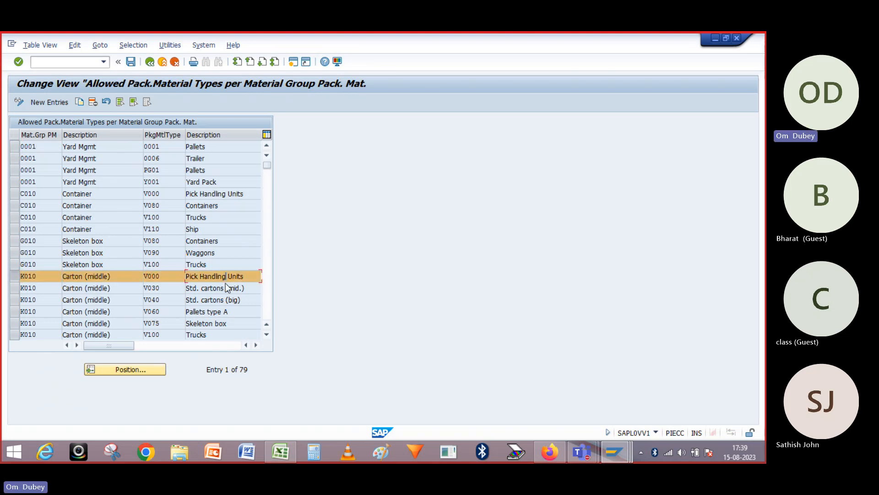
pyautogui.click(214, 323)
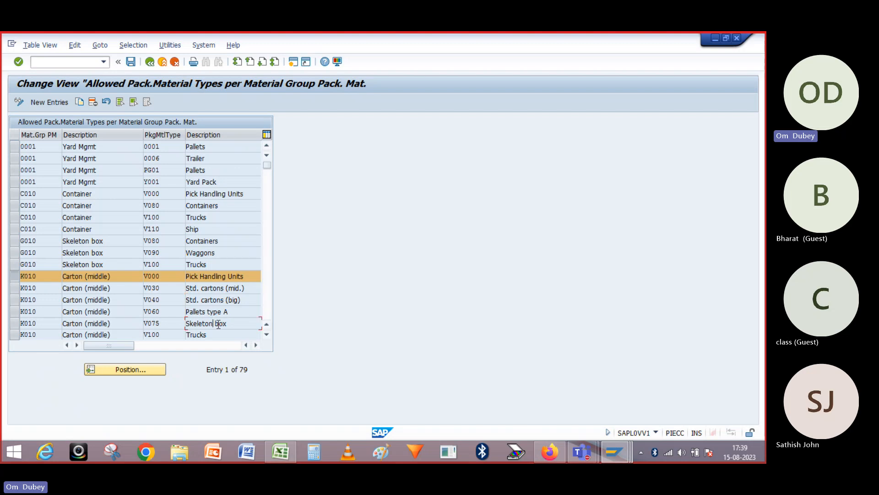
pyautogui.click(267, 334)
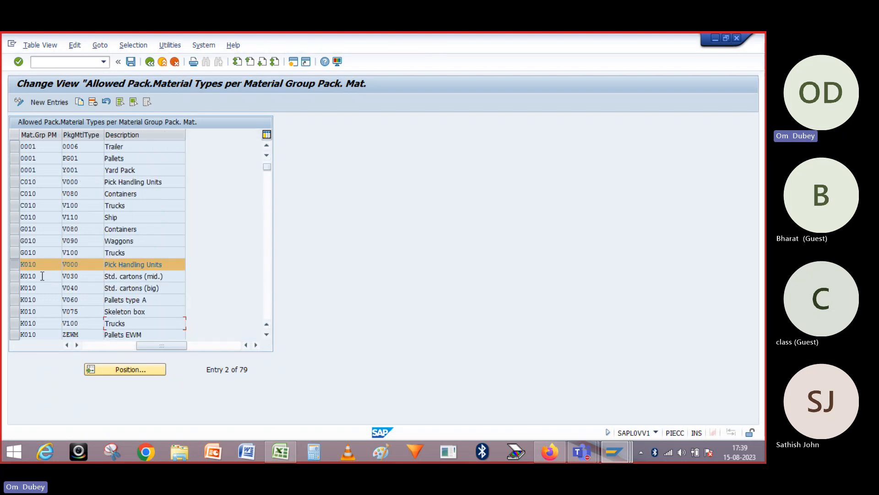
# - Mark the K010 assignments V030, V040, V060 and V075 for review and return to the IMG structure
pyautogui.click(15, 277)
pyautogui.click(15, 277)
pyautogui.click(14, 277)
pyautogui.click(14, 288)
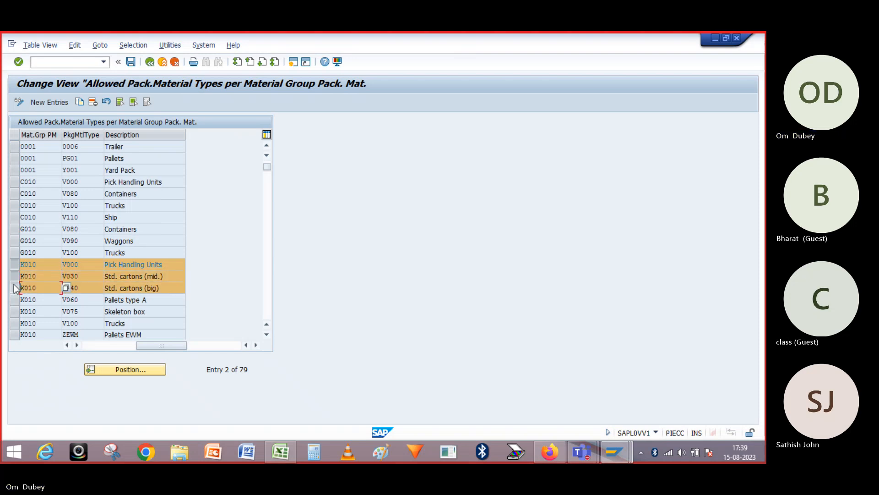
pyautogui.click(14, 299)
pyautogui.click(14, 300)
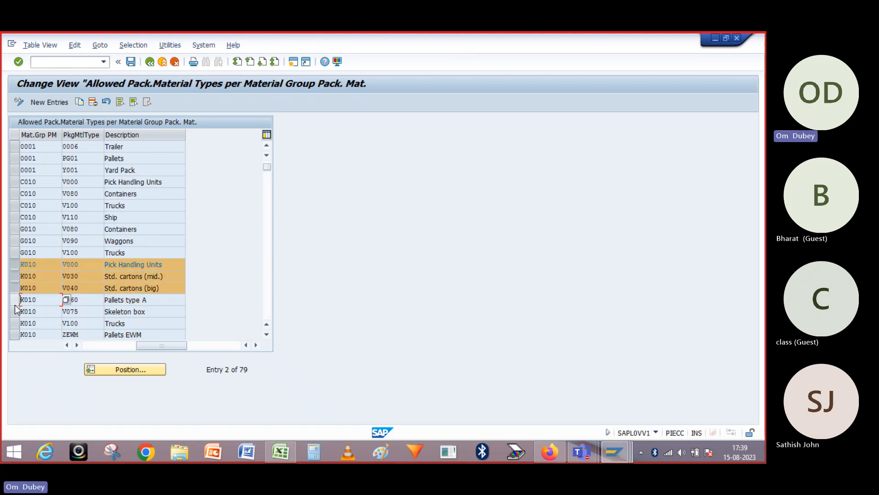
pyautogui.click(14, 300)
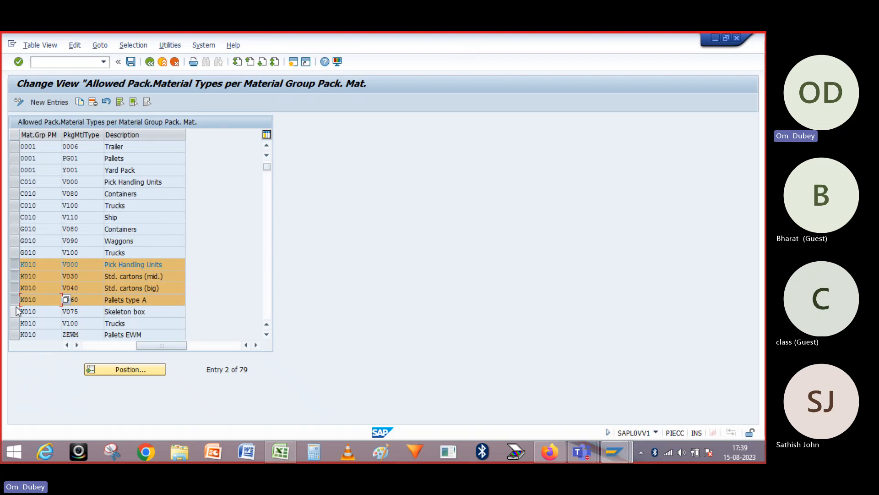
pyautogui.click(18, 311)
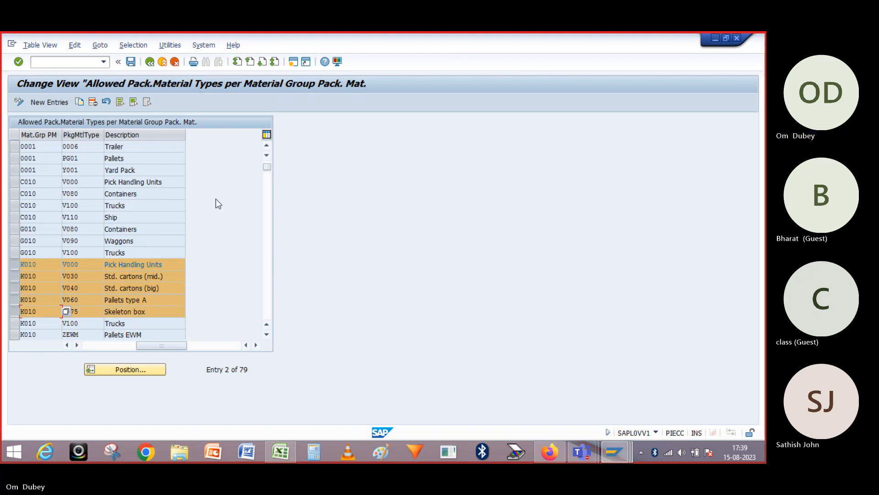
pyautogui.click(148, 61)
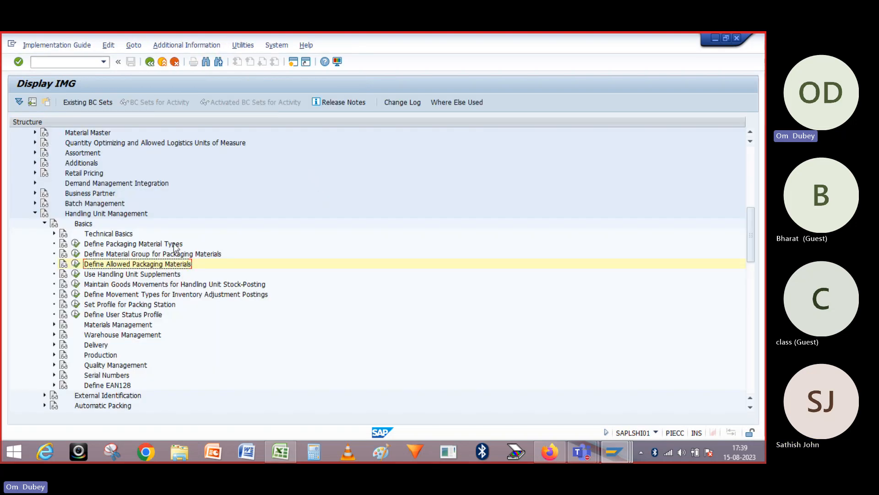
# - Revisit the packaging material type and material group activities and expand Technical Basics under Handling Unit Management Basics
pyautogui.click(156, 244)
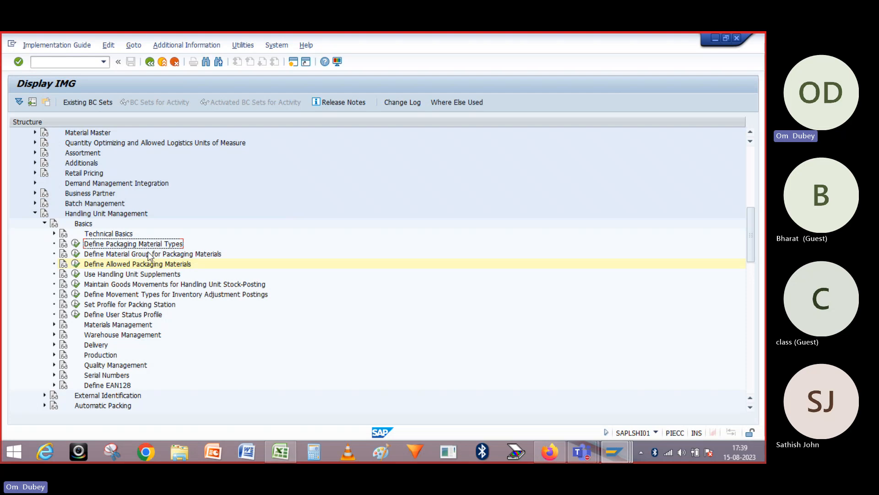
pyautogui.click(149, 255)
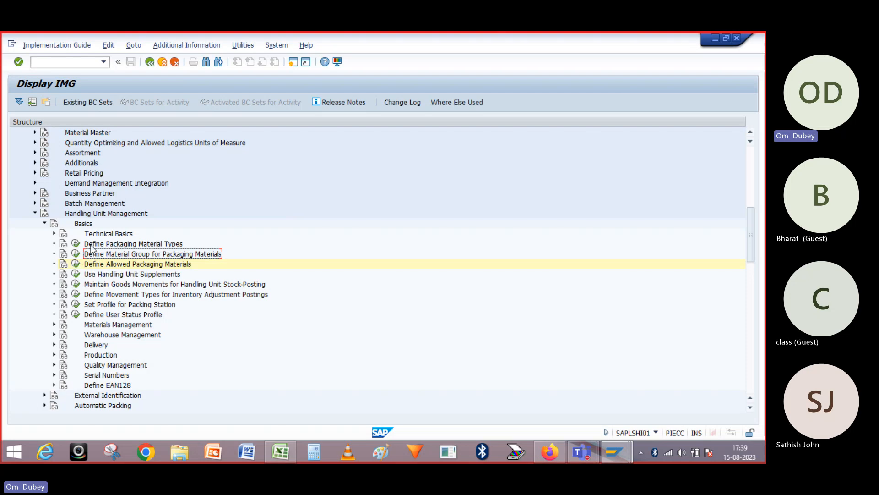
pyautogui.click(114, 247)
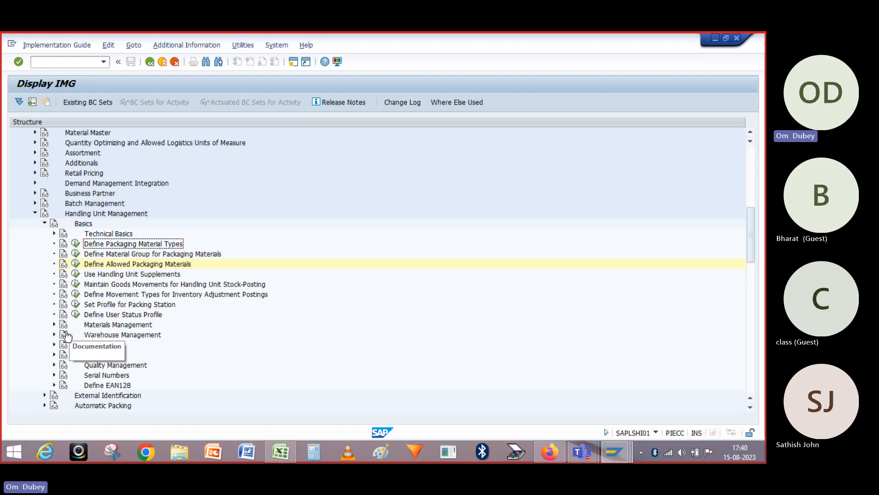
pyautogui.click(54, 234)
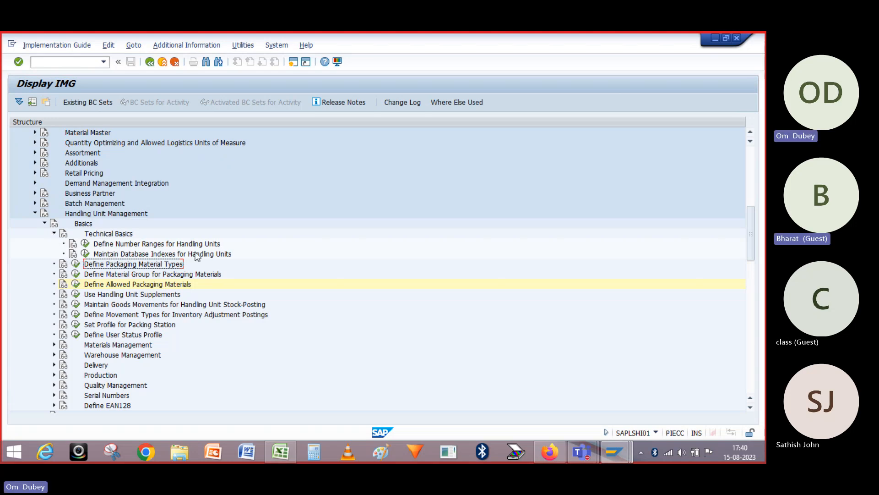
# - Check the Pallet handling unit HU3 example in the Excel workbook and switch back to the SAP IMG
pyautogui.hotkey('alt', 'Tab')
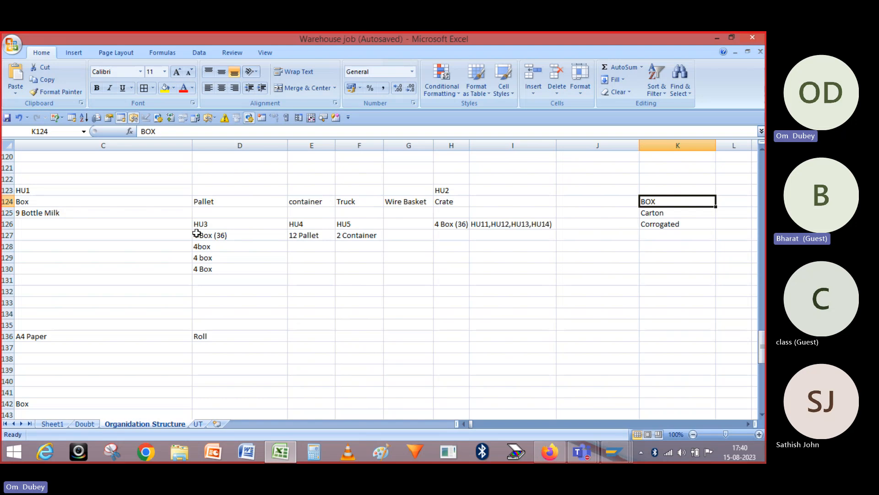
pyautogui.click(213, 200)
pyautogui.press('Down')
pyautogui.press('Down')
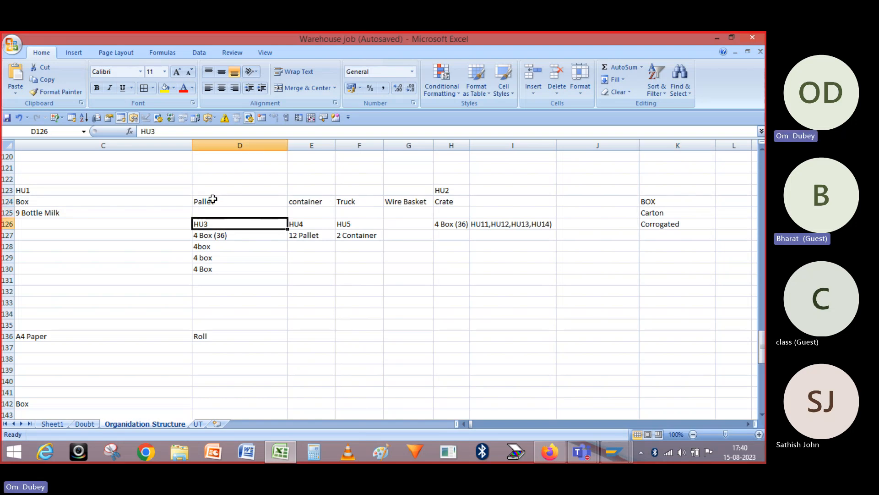
pyautogui.hotkey('alt', 'Tab')
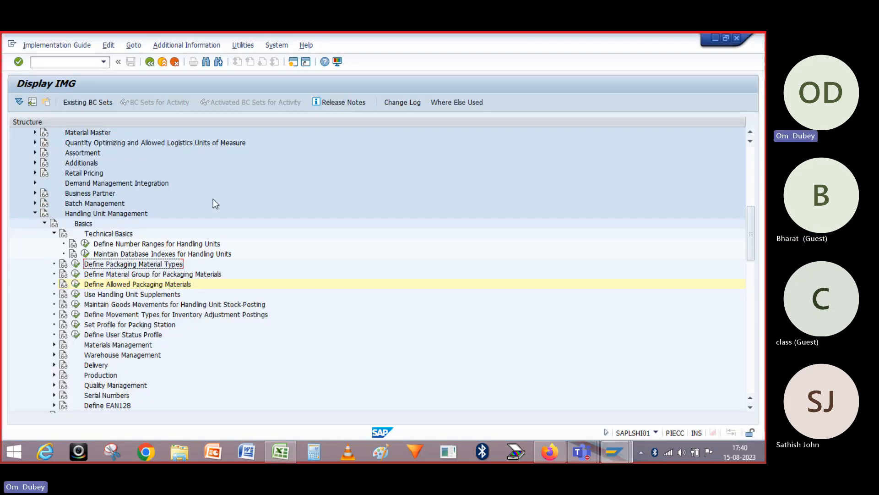
# - Open Define Number Ranges for Handling Units, examine the internal and external shipping unit intervals, and return to the IMG
pyautogui.click(85, 245)
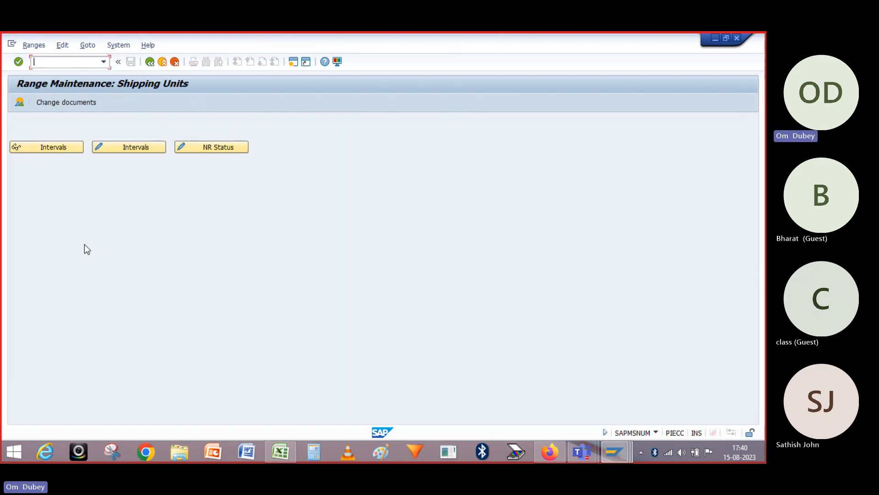
pyautogui.click(51, 146)
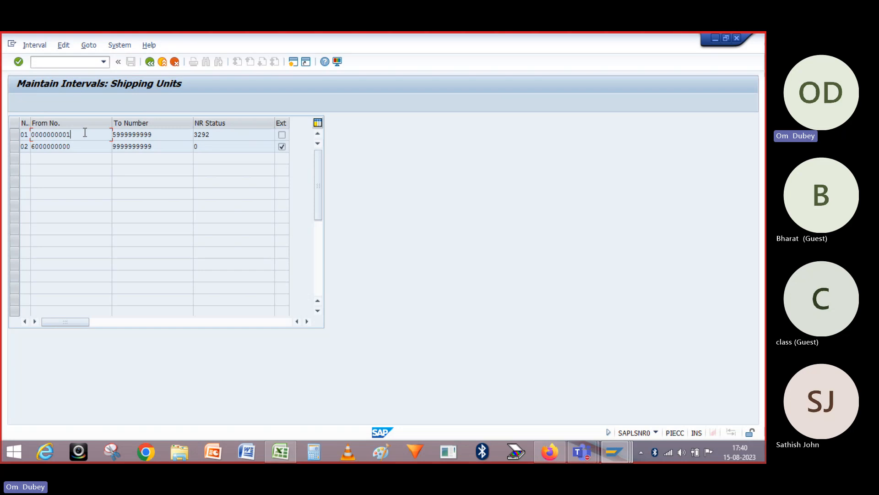
pyautogui.click(217, 134)
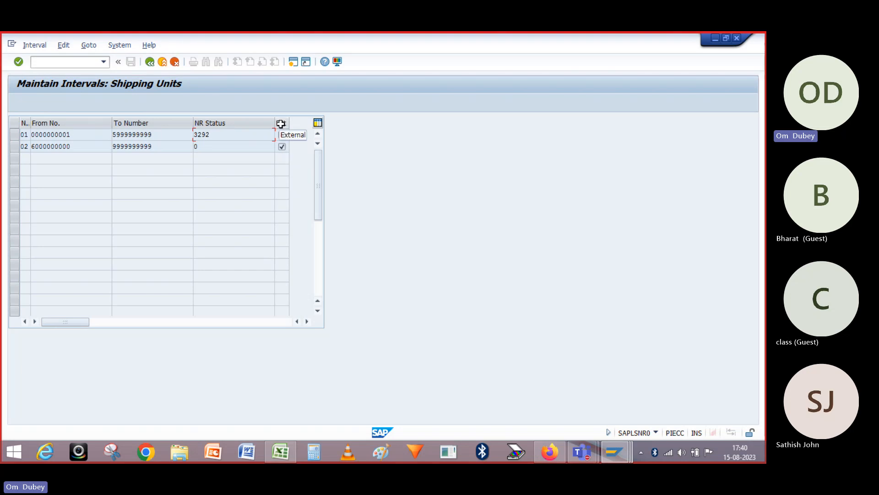
pyautogui.click(147, 65)
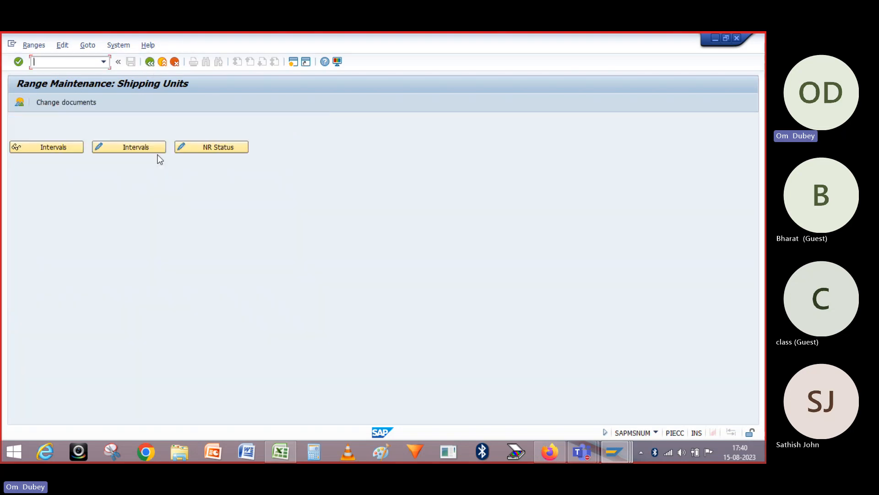
pyautogui.click(149, 62)
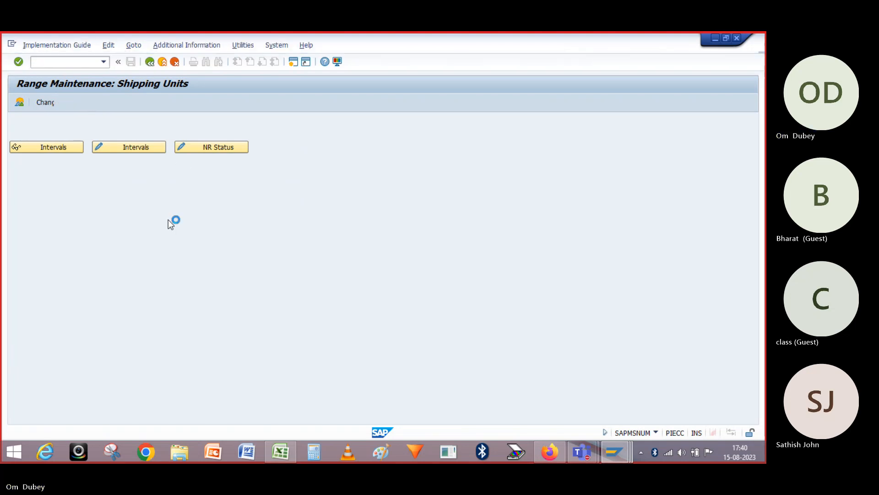
# - Review the optional database index choices for handling units, and expand Materials Management alongside Technical Basics in the IMG
pyautogui.click(84, 254)
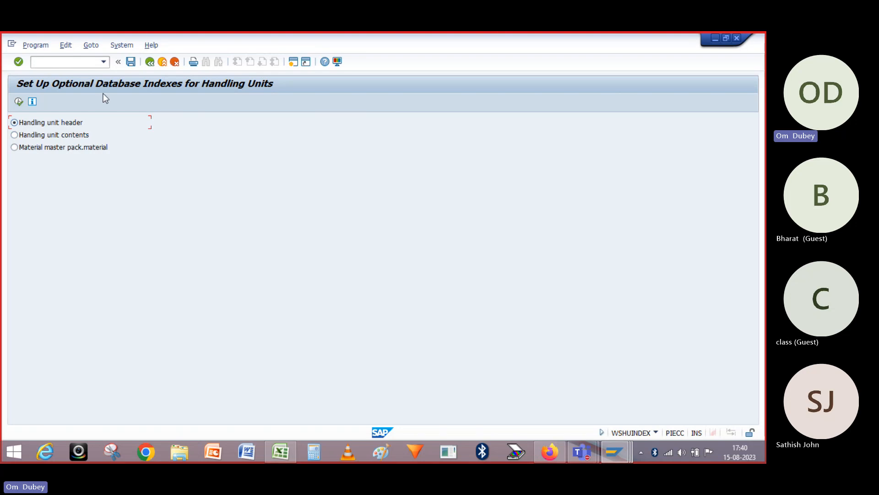
pyautogui.click(149, 61)
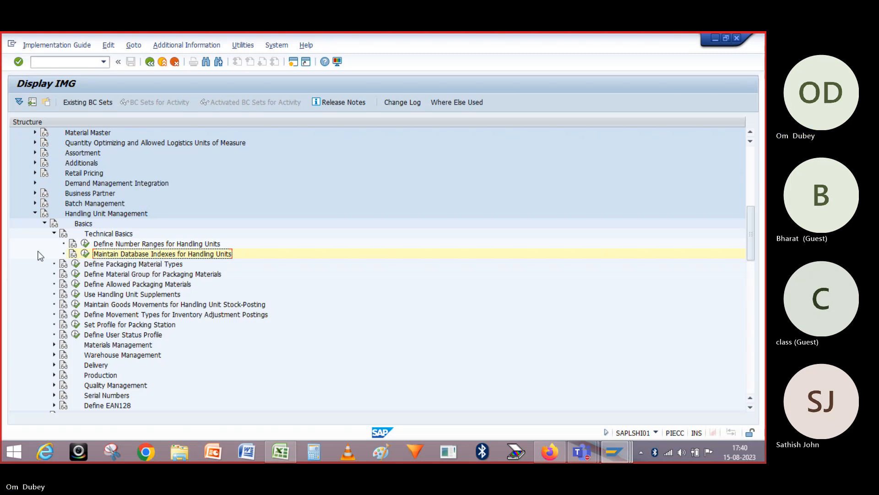
pyautogui.click(53, 234)
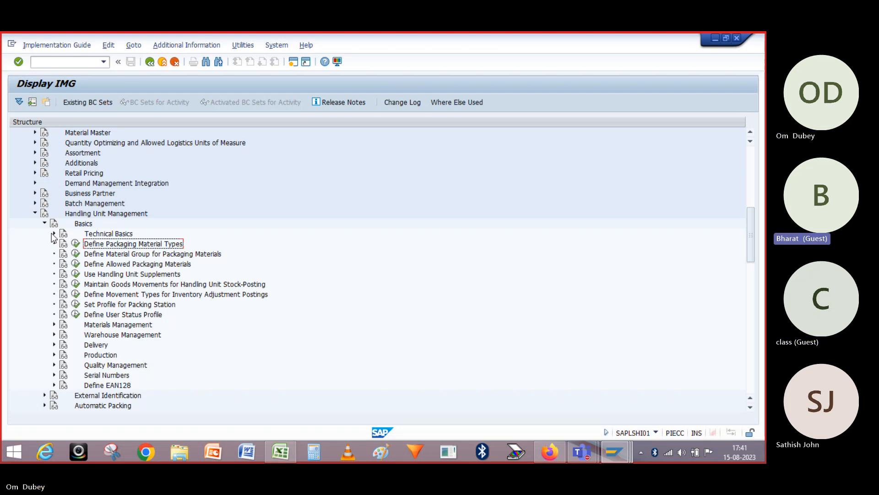
pyautogui.click(54, 324)
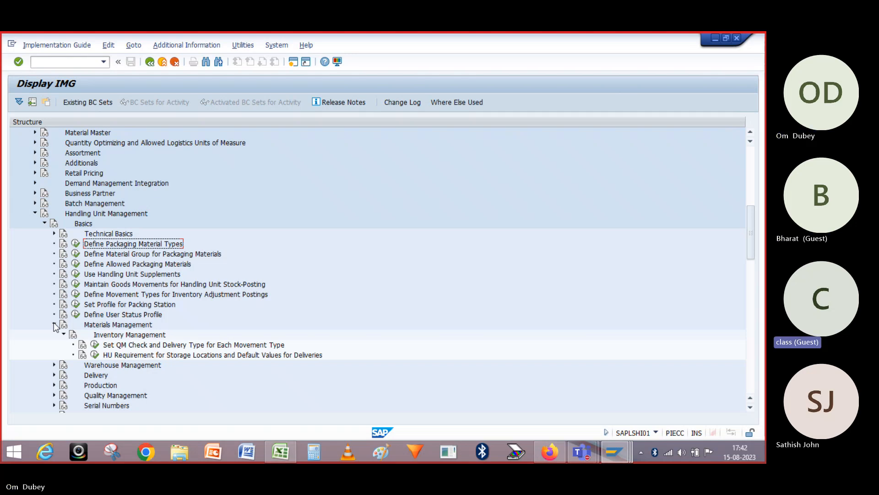
pyautogui.click(54, 234)
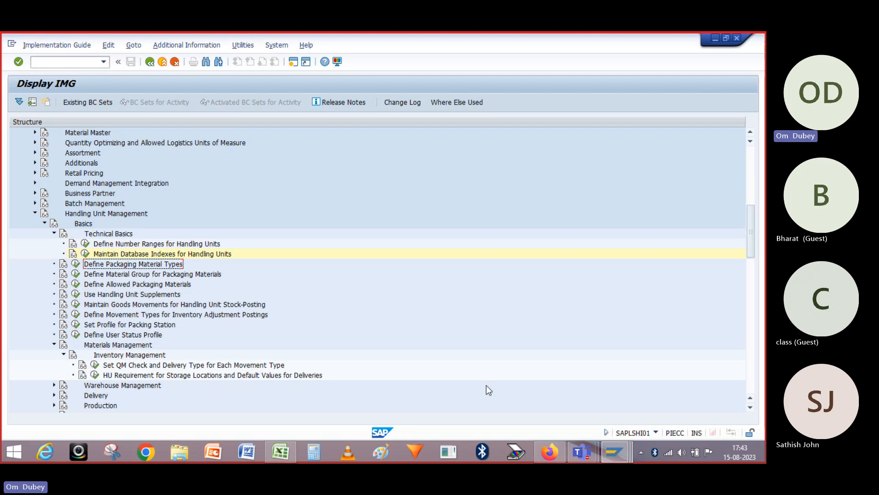
# - Switch to the Display Quant session and check the plant, storage location and storage unit of material P-104
pyautogui.moveTo(610, 443)
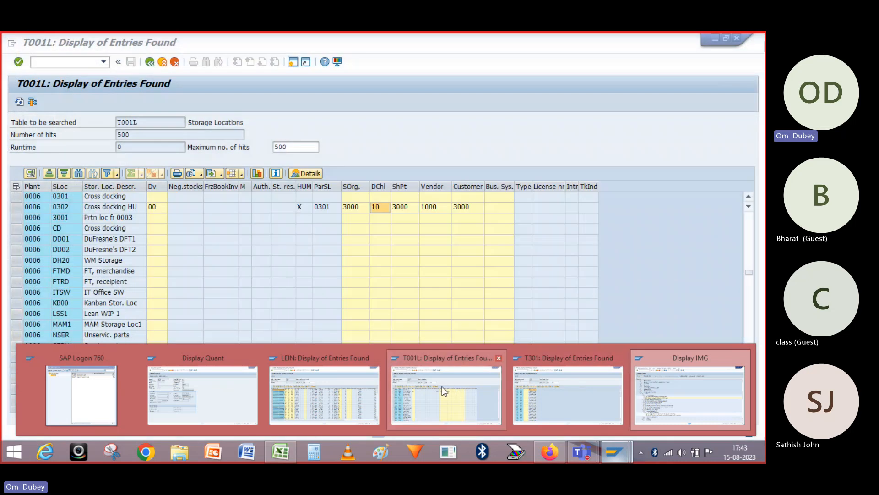
pyautogui.click(211, 398)
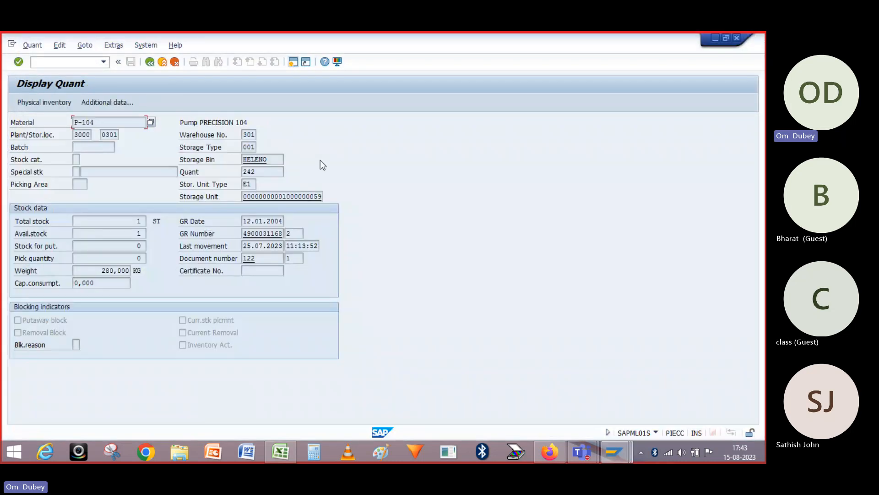
pyautogui.click(89, 134)
pyautogui.click(118, 133)
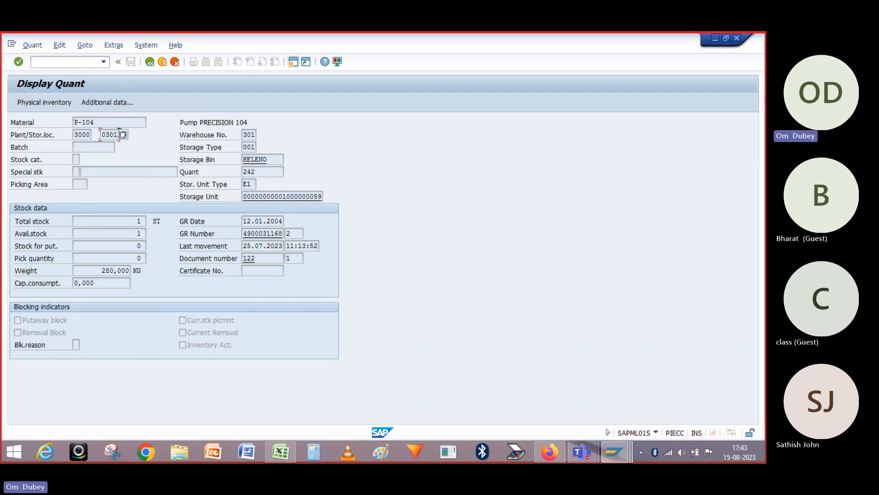
pyautogui.click(321, 197)
# - Go back to the WM Stock initial screen and rerun the stock report for warehouse number 301
pyautogui.click(147, 63)
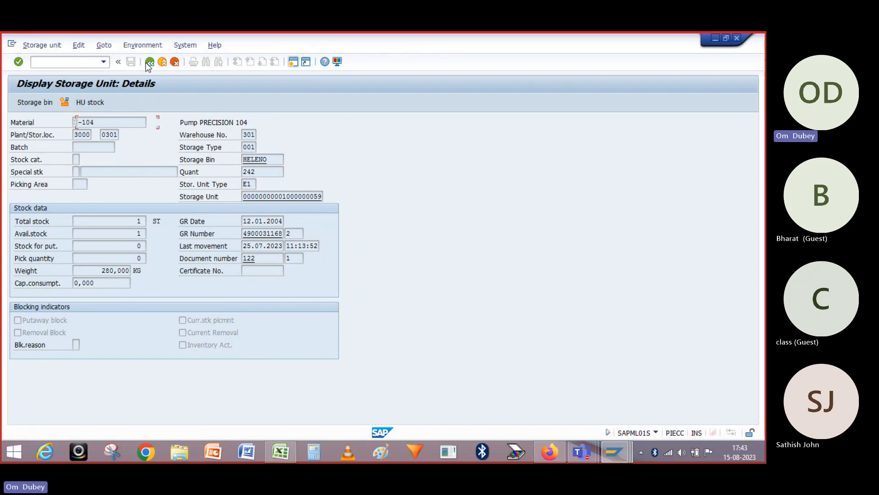
pyautogui.click(147, 63)
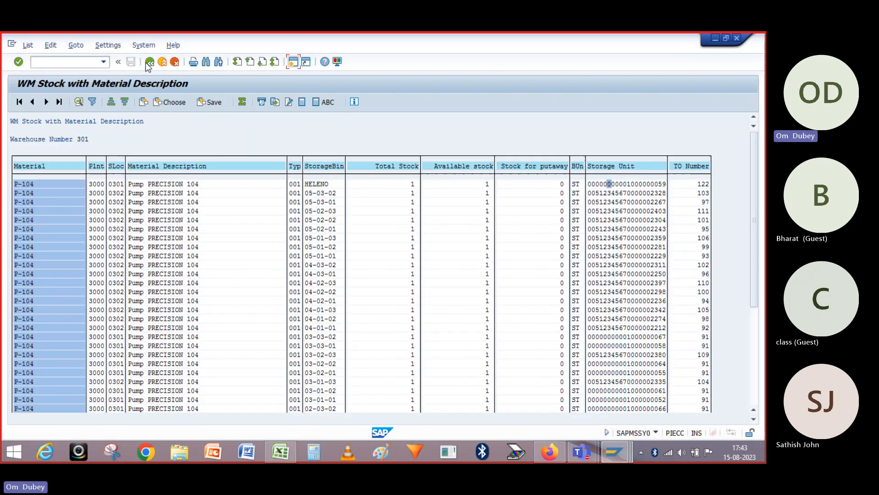
pyautogui.click(148, 63)
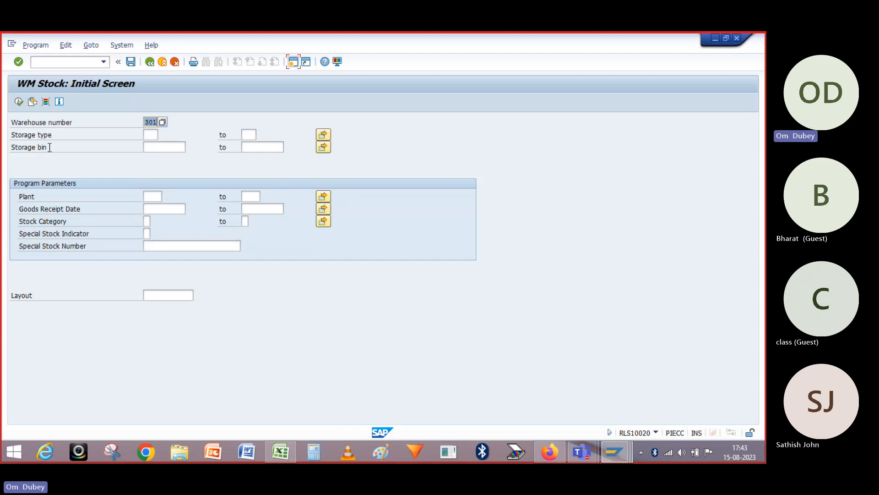
pyautogui.click(19, 101)
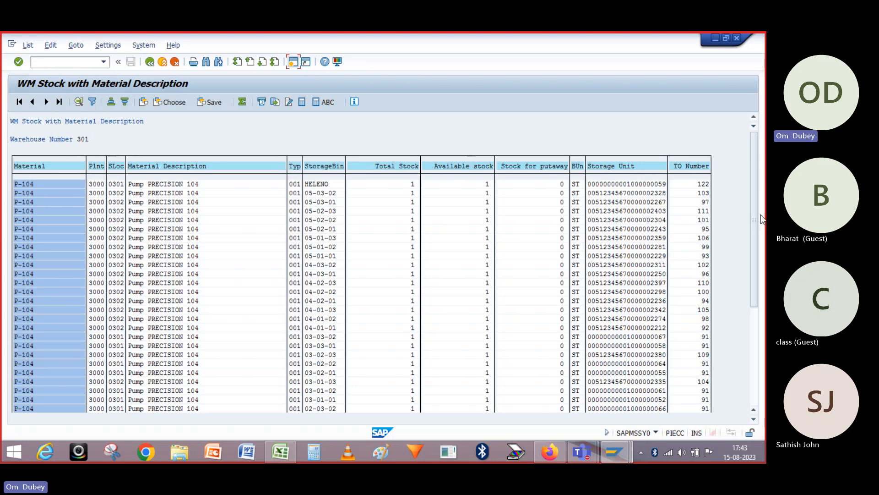
# - Open the details of the first listed storage unit and try to display its HU stock
pyautogui.doubleClick(626, 184)
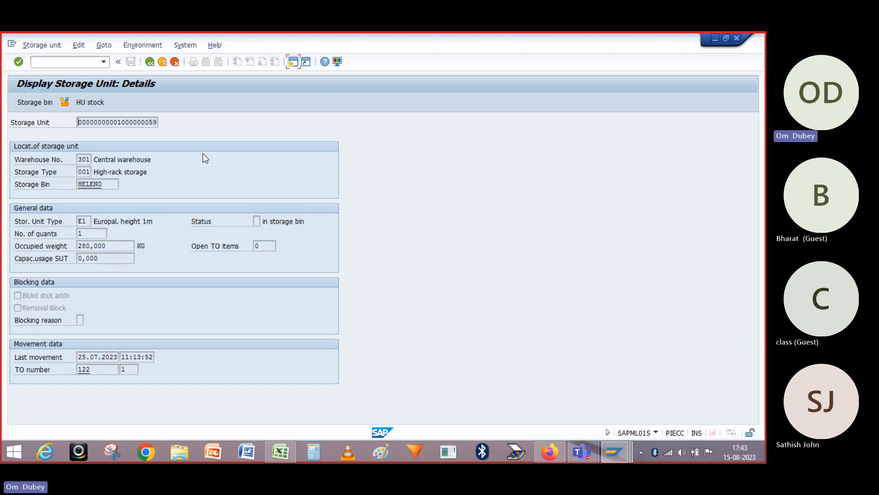
pyautogui.click(120, 122)
pyautogui.click(86, 122)
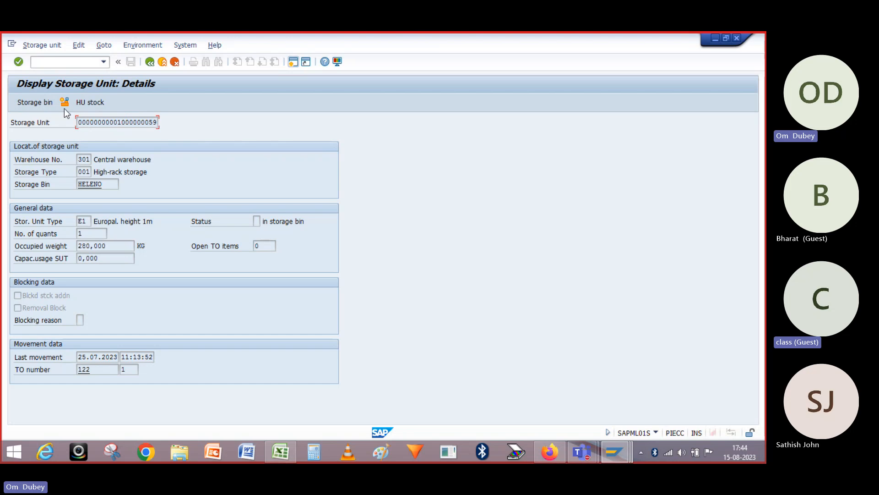
pyautogui.click(87, 101)
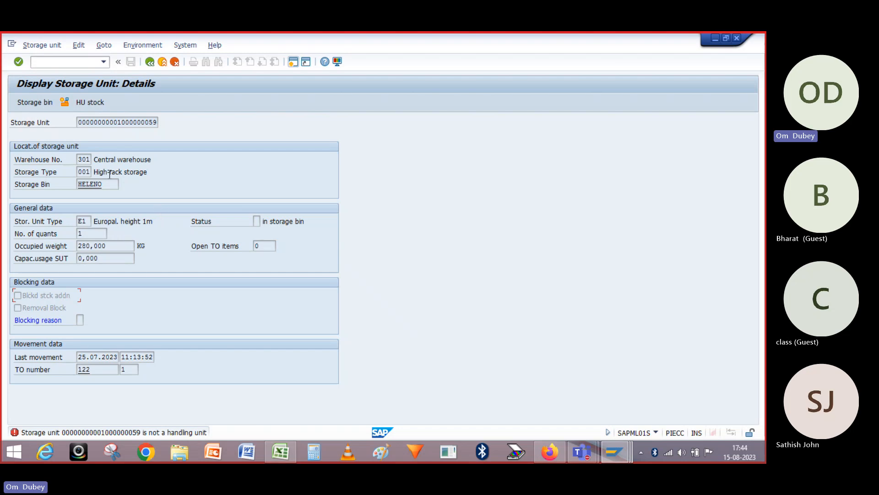
pyautogui.click(87, 103)
# - Switch to the T001L entries and select the Cross docking HU row for plant 0006, storage location 0302
pyautogui.moveTo(612, 459)
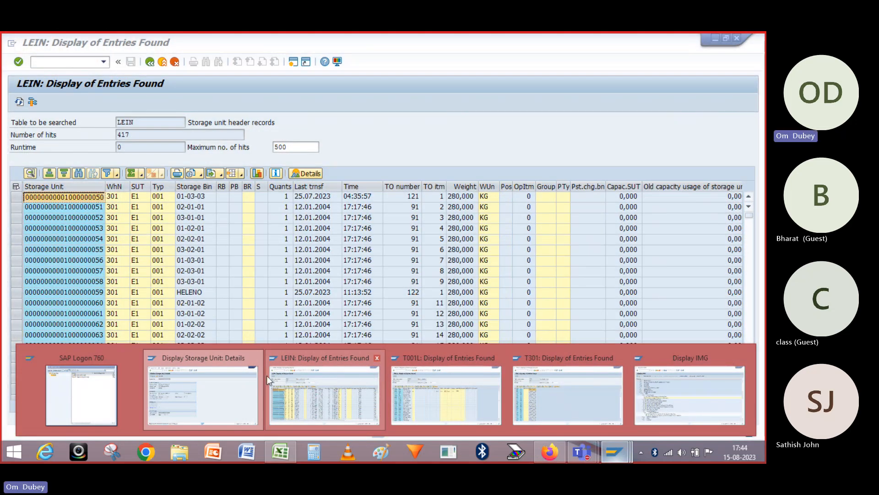
pyautogui.click(417, 395)
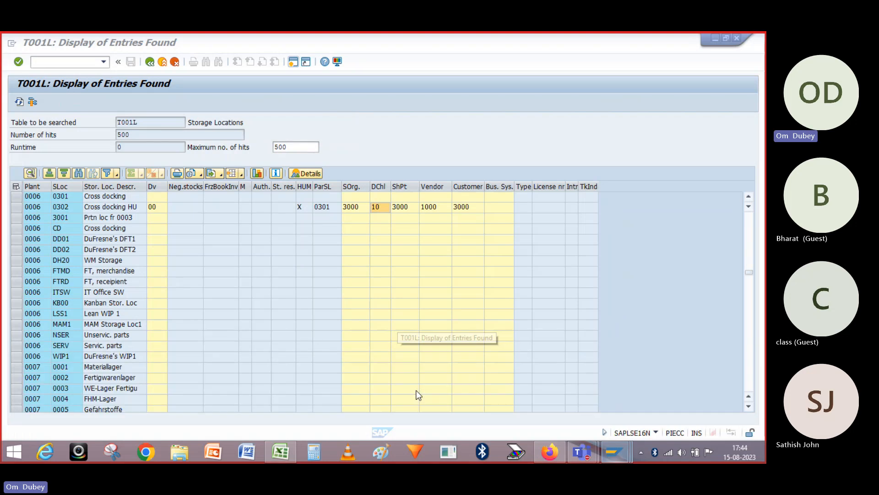
pyautogui.click(16, 207)
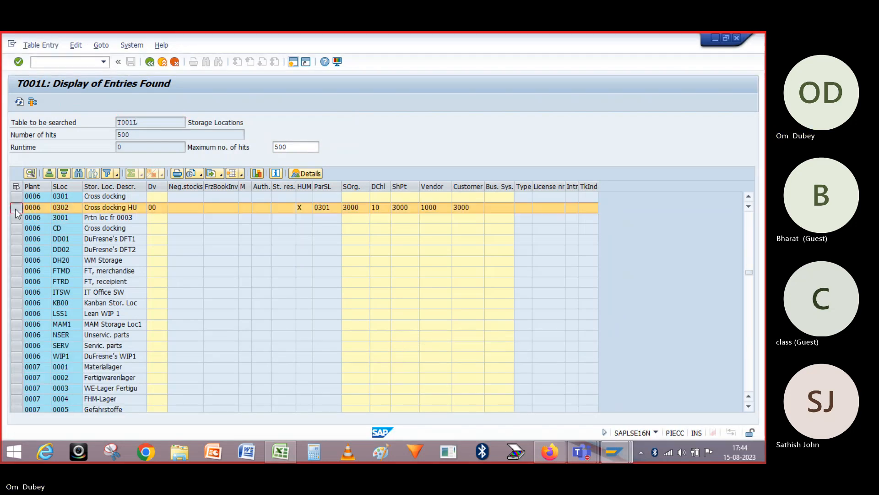
# - Close the T301 entries and Display IMG sessions and switch to the LEIN storage unit header records
pyautogui.click(614, 452)
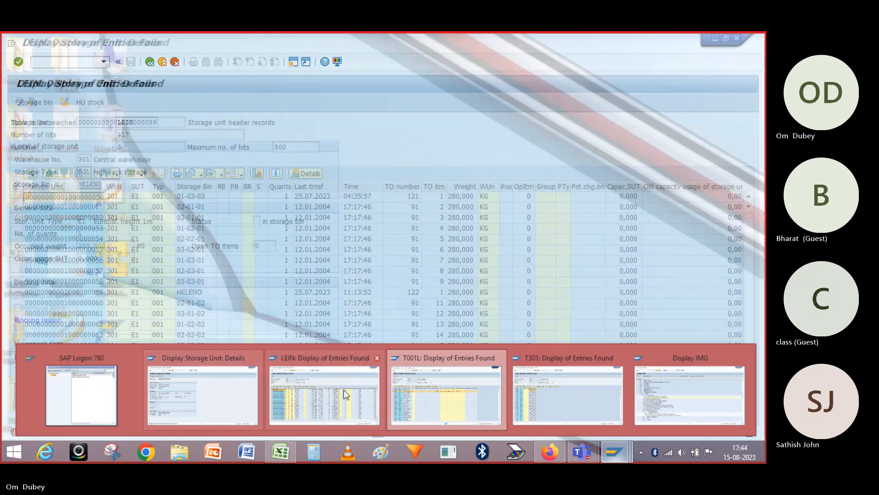
pyautogui.moveTo(428, 386)
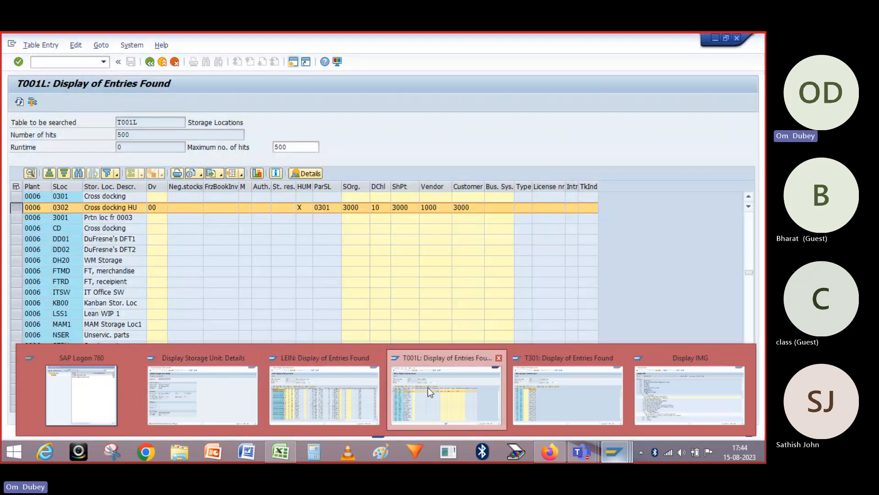
pyautogui.moveTo(535, 388)
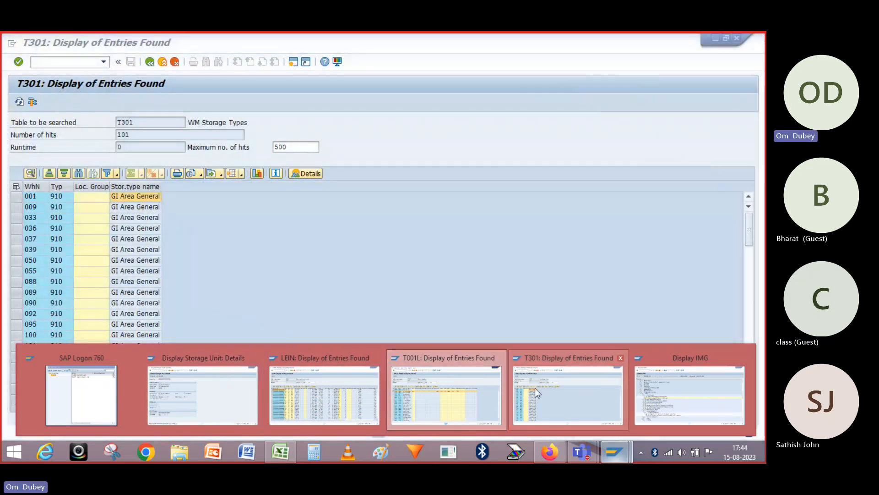
pyautogui.click(621, 357)
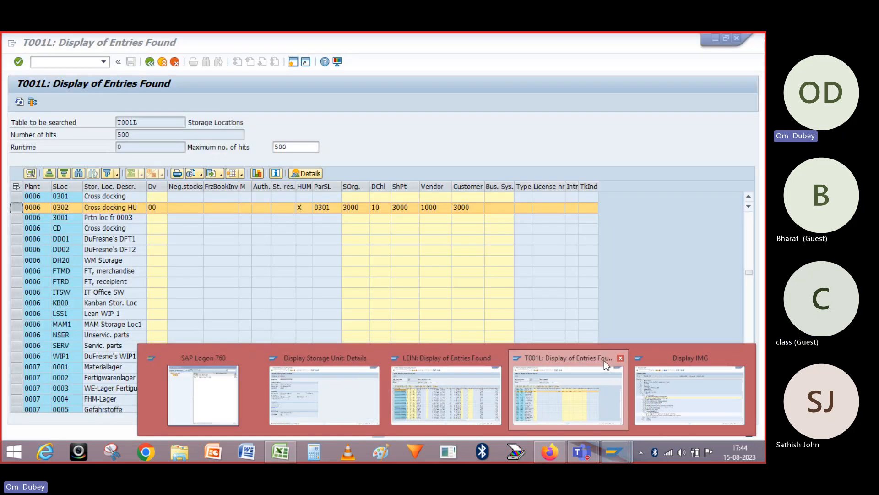
pyautogui.click(742, 358)
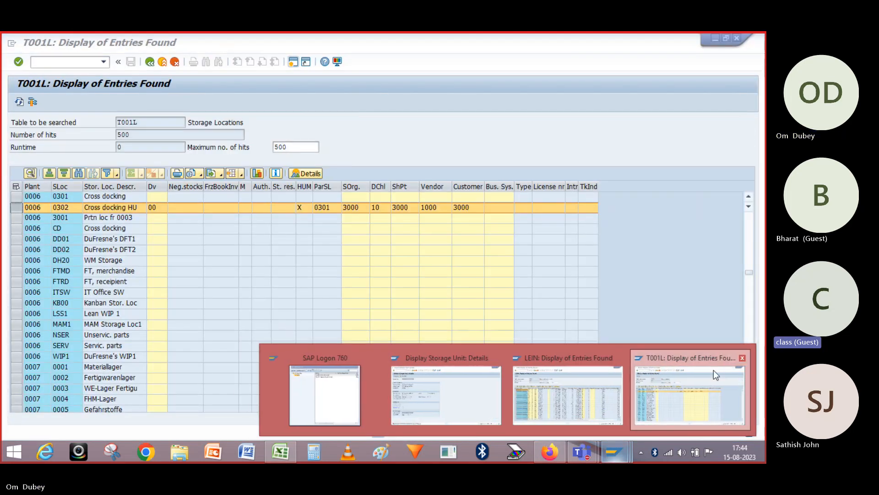
pyautogui.moveTo(592, 386)
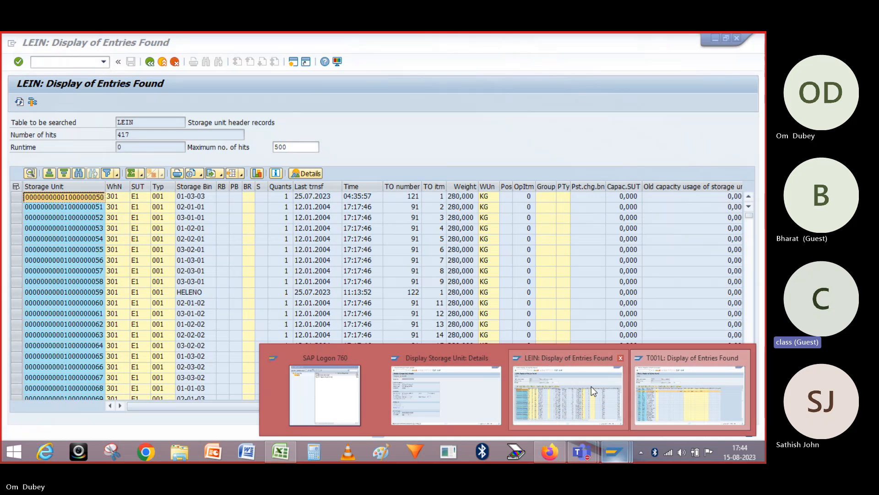
pyautogui.click(591, 386)
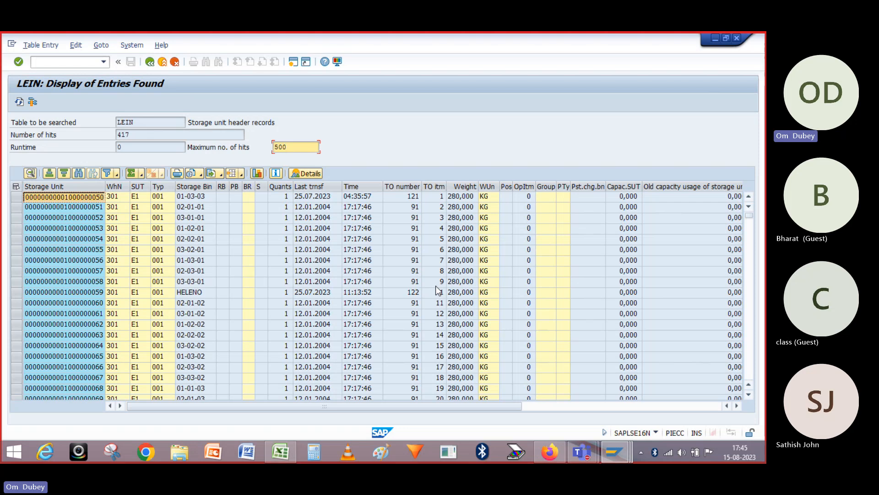
# - Switch to the Warehouse job workbook in Excel and enter HU1 in cell E136 beside Roll
pyautogui.hotkey('alt', 'Tab')
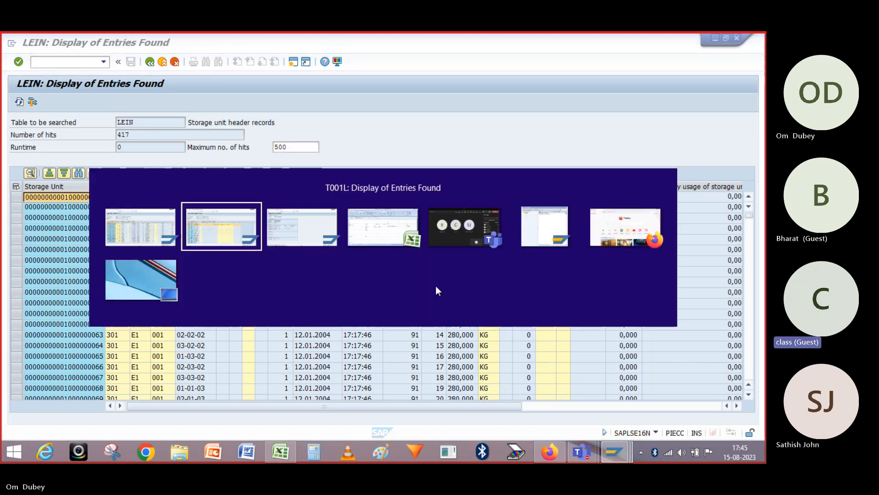
pyautogui.hotkey('alt', 'Tab')
pyautogui.hotkey('alt', 'Tab')
pyautogui.click(320, 336)
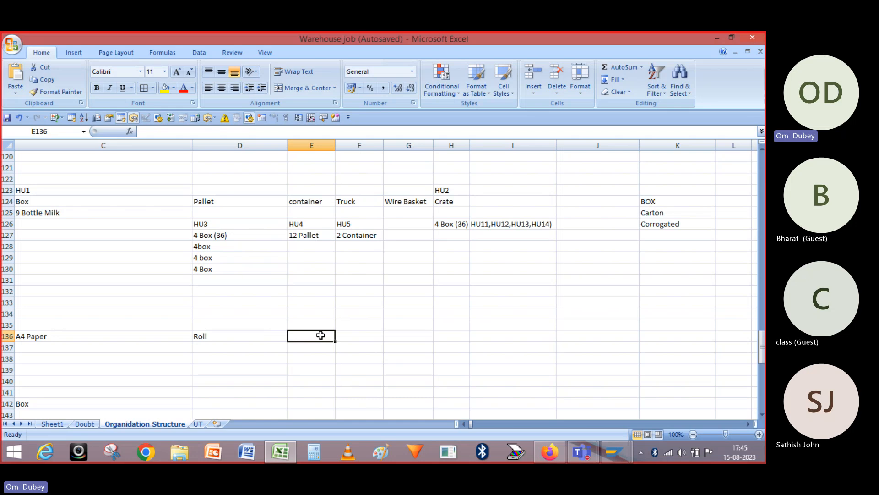
pyautogui.write('HU1')
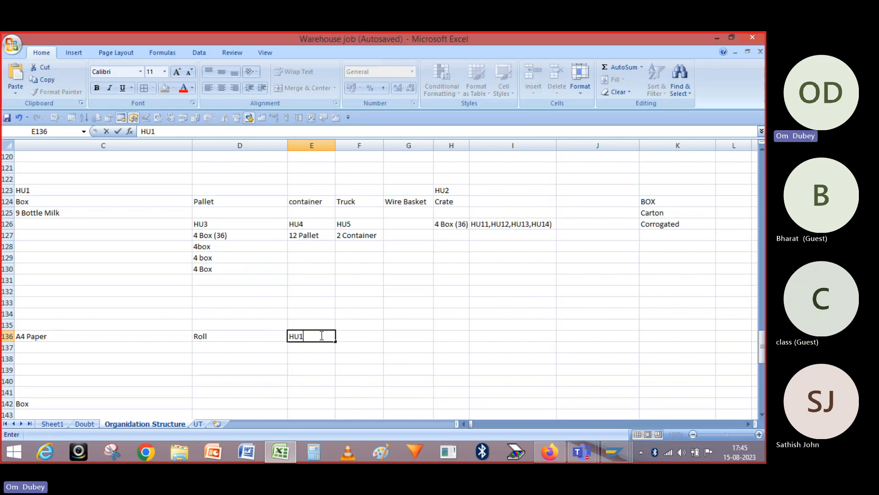
pyautogui.press('Return')
# - Enter SU1 in cell F136 and HU1 in cell G136 of the A4 Paper row
pyautogui.click(342, 336)
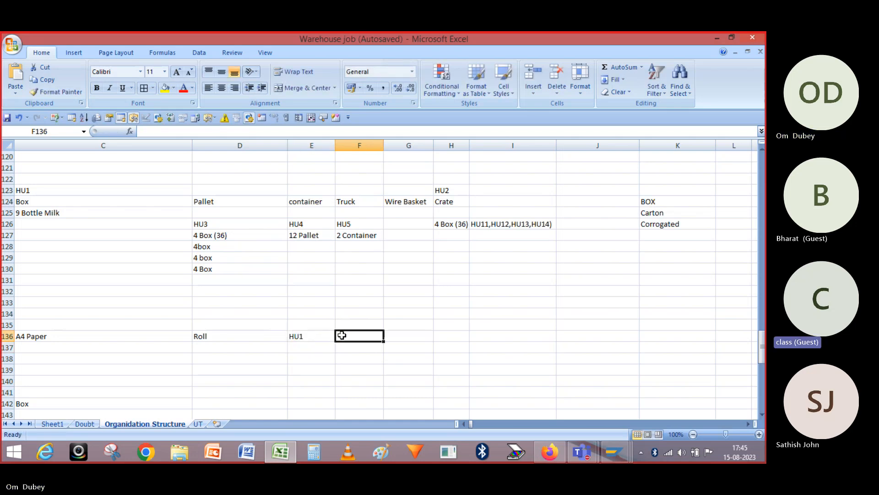
pyautogui.write('S')
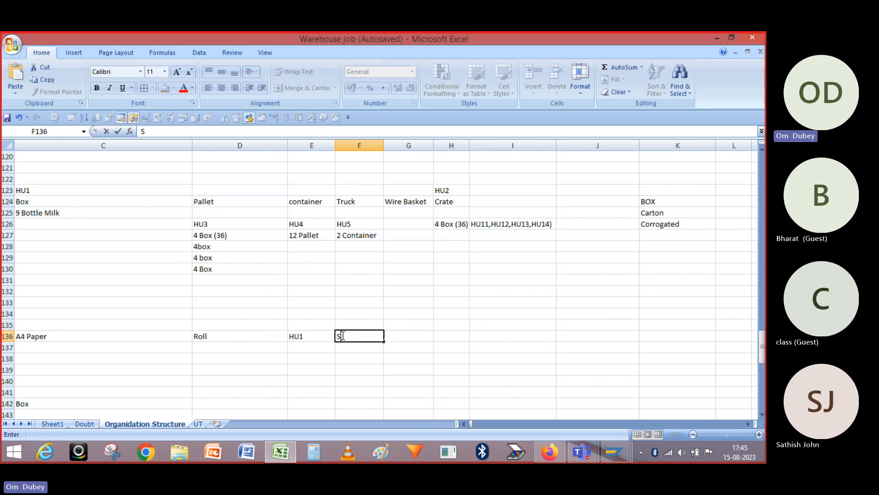
pyautogui.write('U1')
pyautogui.press('BackSpace')
pyautogui.press('BackSpace')
pyautogui.press('BackSpace')
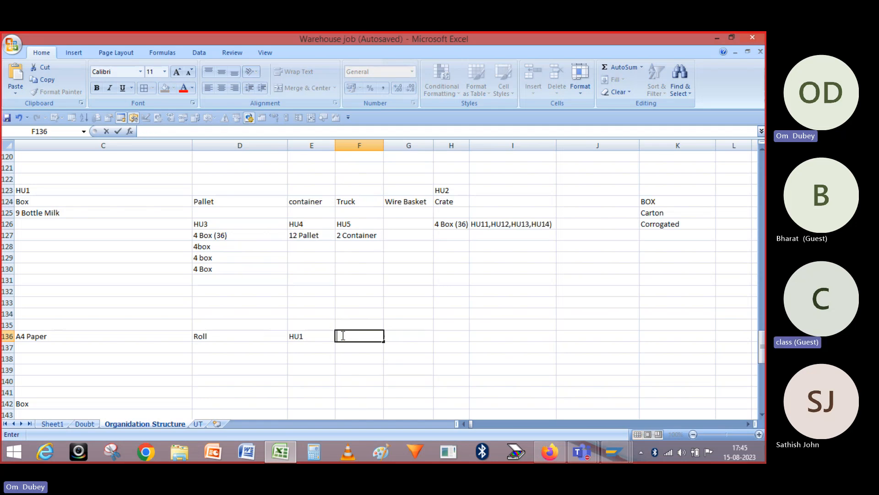
pyautogui.write('SU1')
pyautogui.press('Tab')
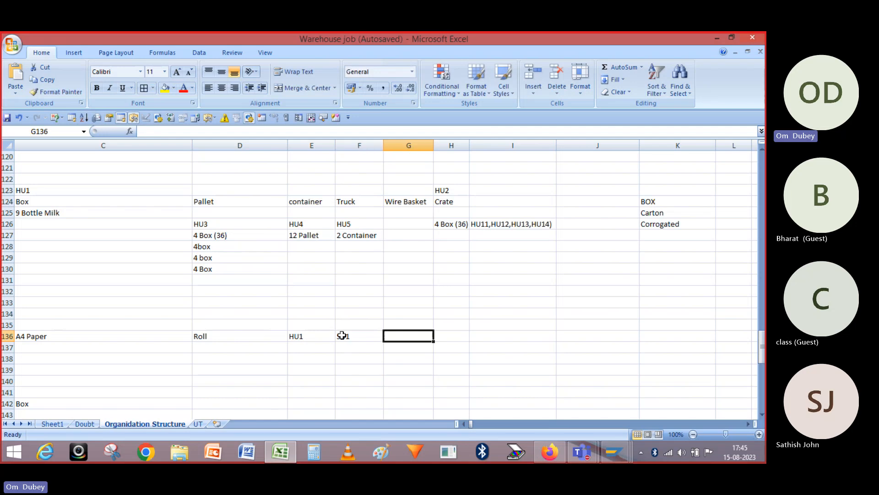
pyautogui.write('HU1')
pyautogui.press('Return')
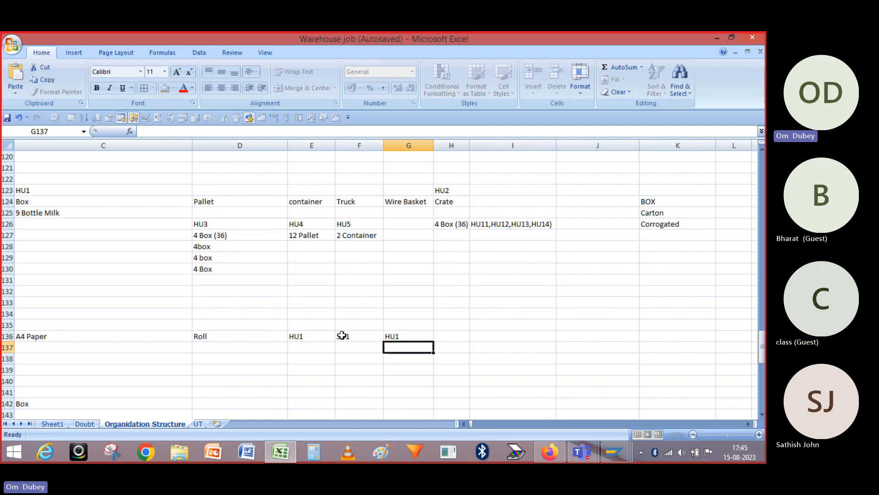
# - List HU11, HU12 and HU13 in cells E137 to E139 beneath the HU1 entry in column E
pyautogui.click(341, 347)
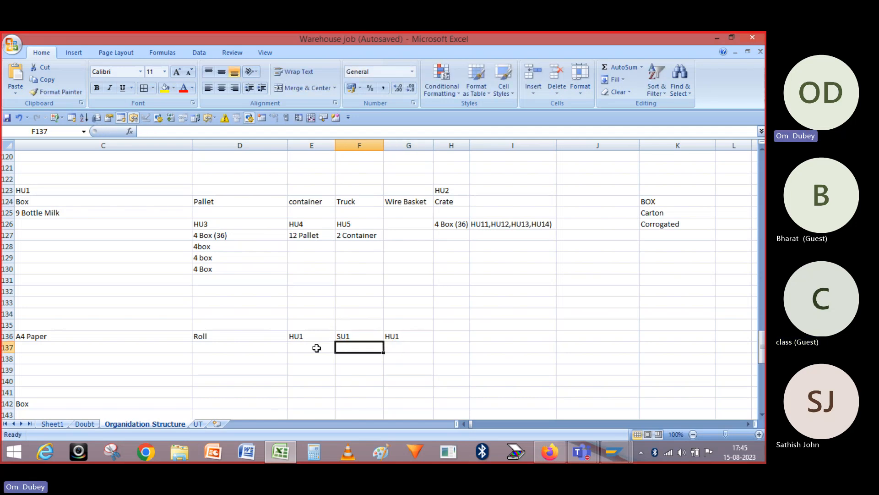
pyautogui.click(316, 347)
pyautogui.write('HU11')
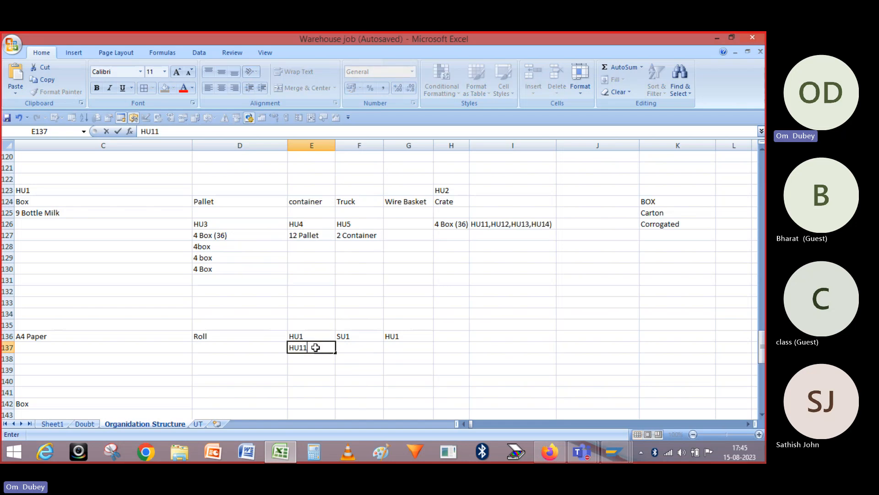
pyautogui.press('Return')
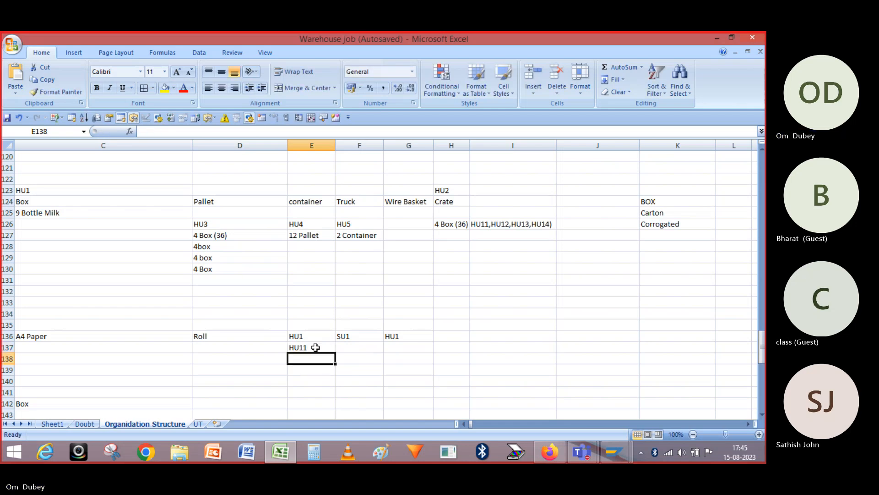
pyautogui.write('HU12')
pyautogui.press('Return')
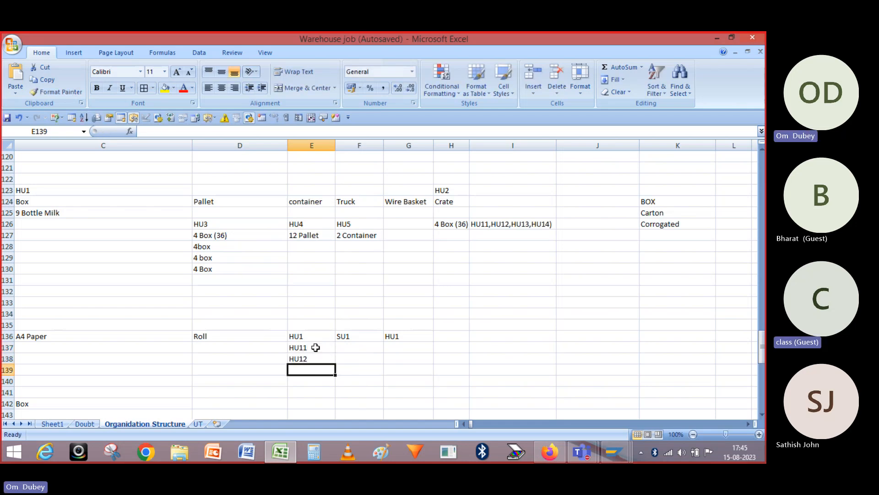
pyautogui.write('HU13')
pyautogui.press('Return')
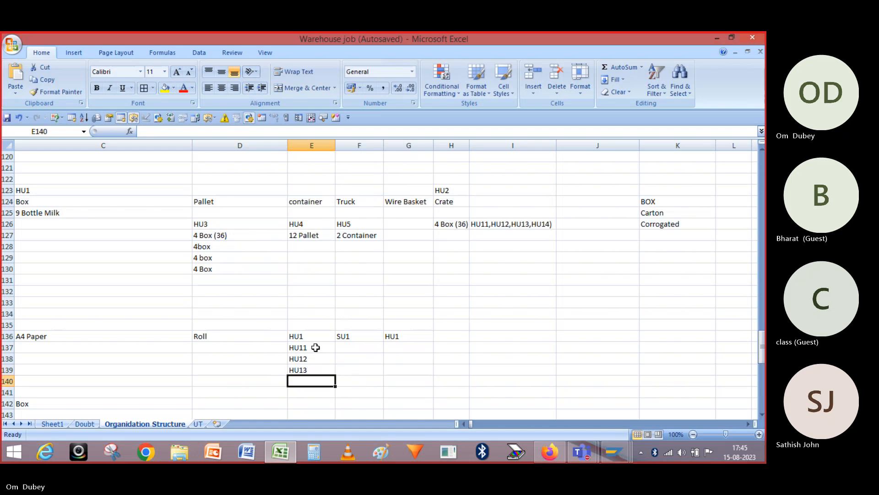
# - Compare the HU1 entry in cell E136 with the SU1 entry in cell F136
pyautogui.click(303, 335)
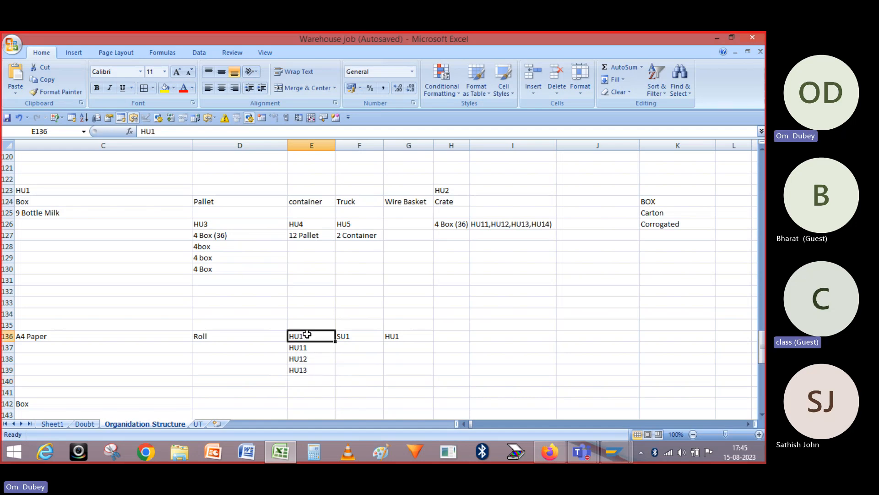
pyautogui.moveTo(302, 335); pyautogui.dragTo(371, 336)
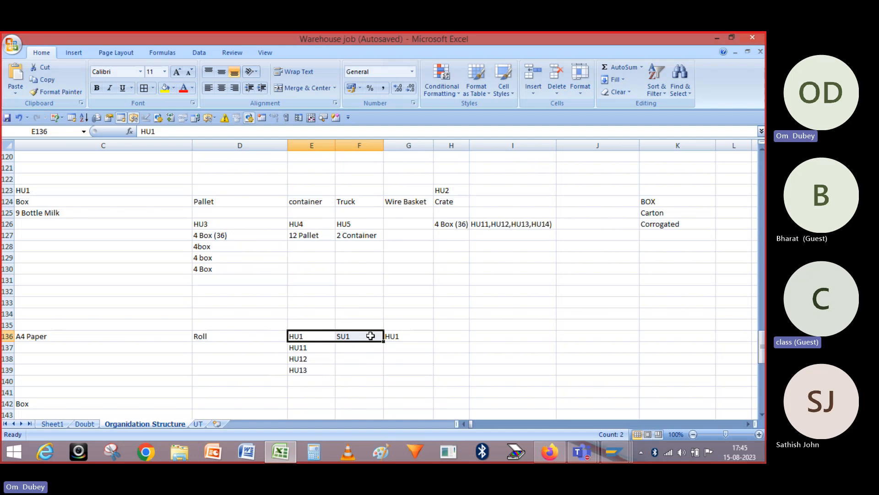
pyautogui.click(359, 336)
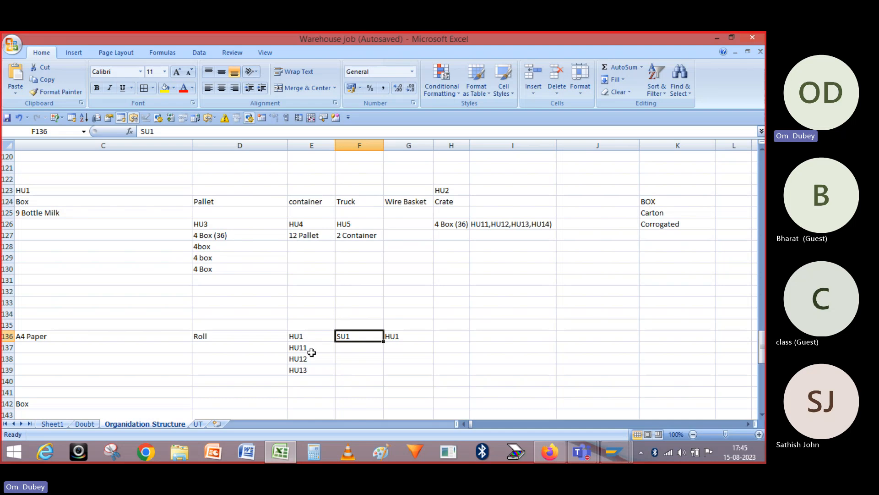
pyautogui.click(307, 337)
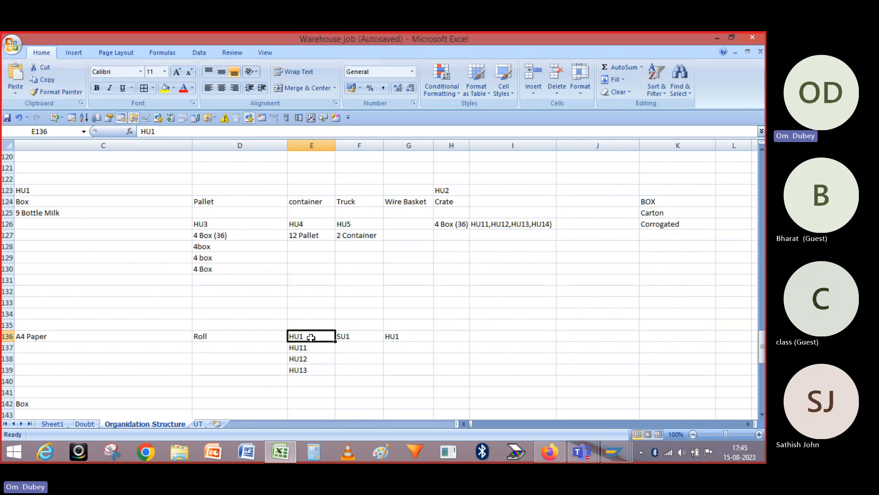
pyautogui.click(361, 337)
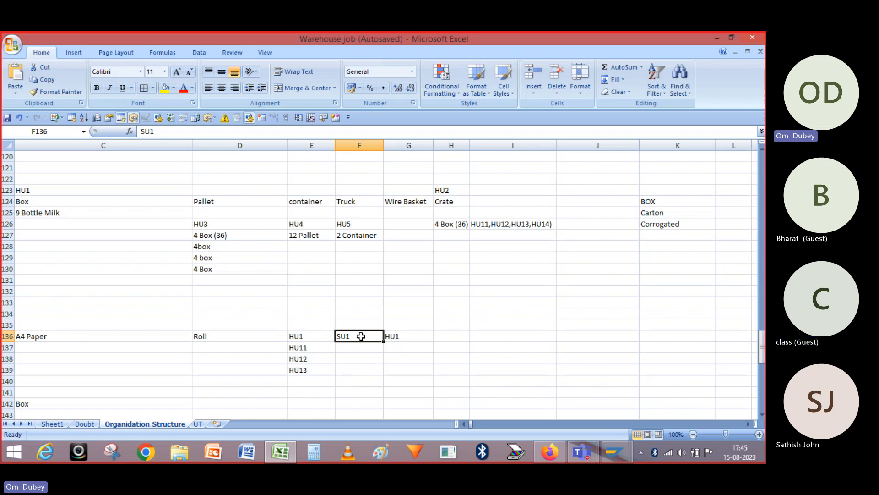
pyautogui.click(310, 336)
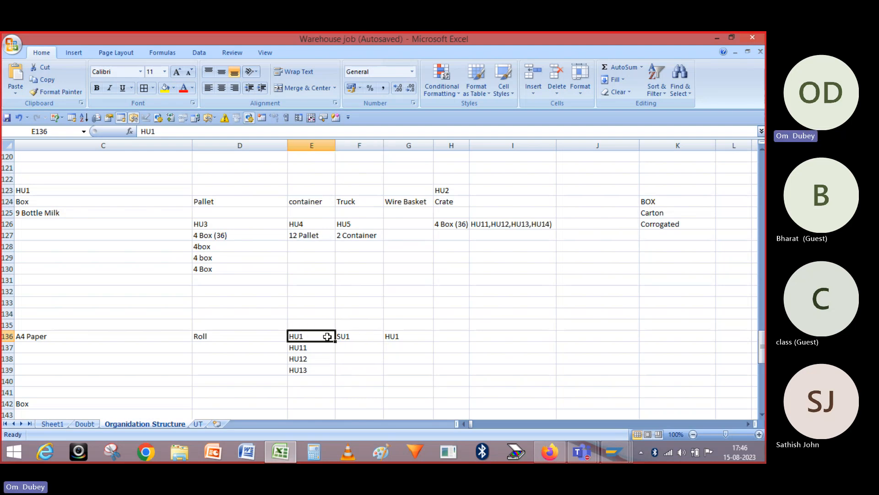
# - Examine the handling units HU11 to HU13 in E137:E139 and the storage unit SU1 in F136
pyautogui.click(307, 348)
pyautogui.click(305, 359)
pyautogui.click(306, 369)
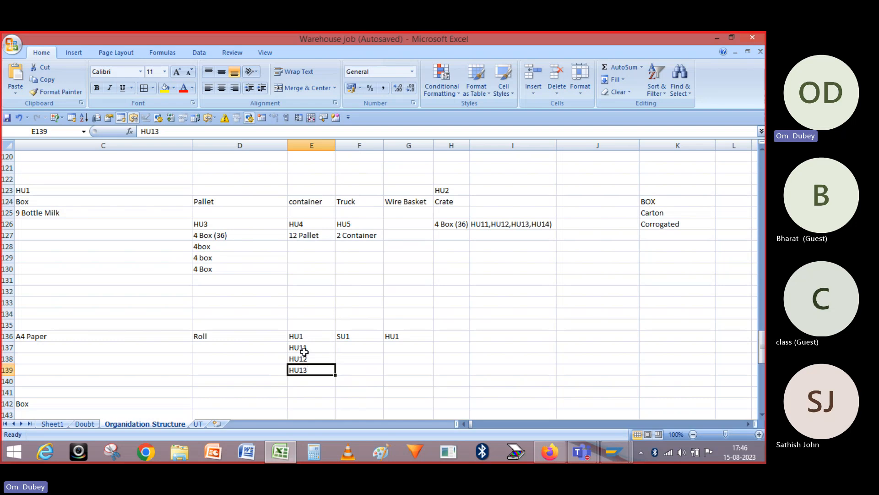
pyautogui.click(303, 348)
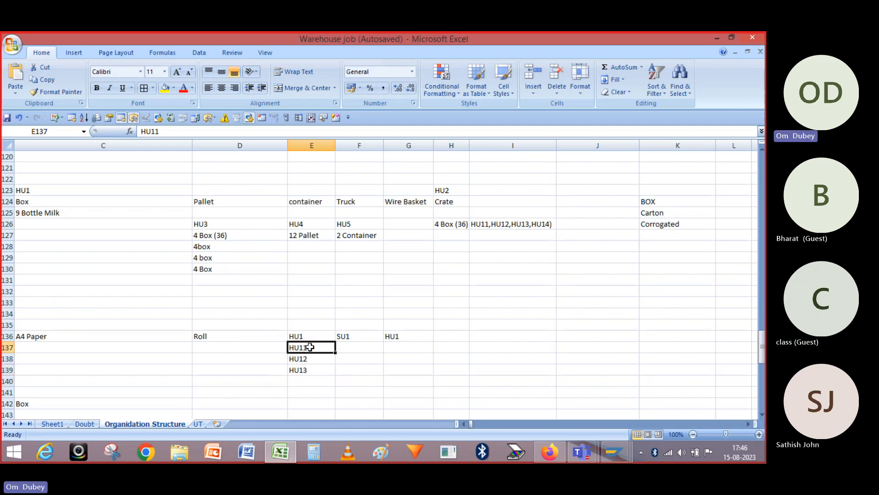
pyautogui.moveTo(308, 347); pyautogui.dragTo(307, 368)
pyautogui.click(344, 338)
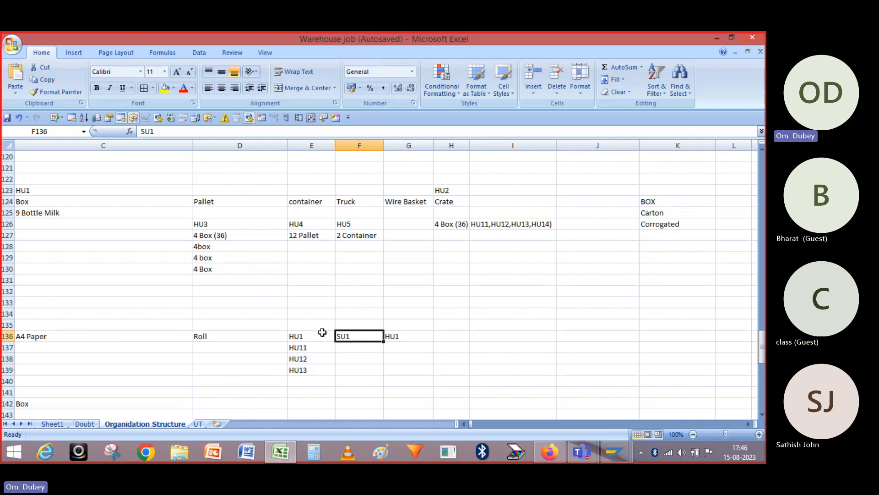
# - Switch to SAP and open the HU stock of the P-104 storage unit in bin 05-03-02 from the WM stock list
pyautogui.hotkey('alt', 'Tab')
pyautogui.hotkey('alt', 'Tab')
pyautogui.hotkey('alt', 'Tab')
pyautogui.hotkey('alt', 'Tab')
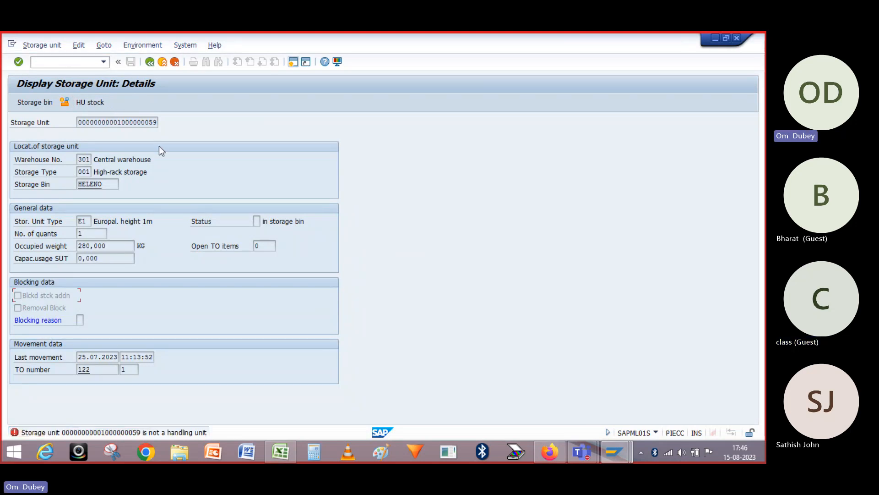
pyautogui.click(151, 64)
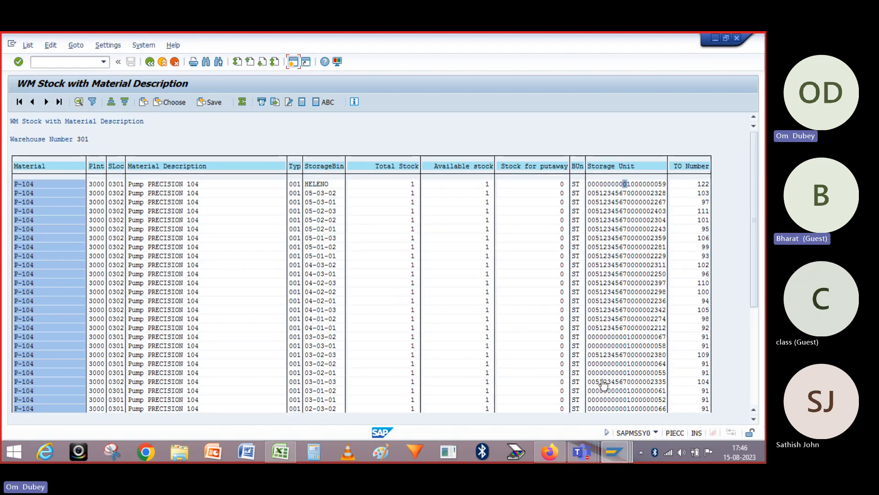
pyautogui.doubleClick(614, 194)
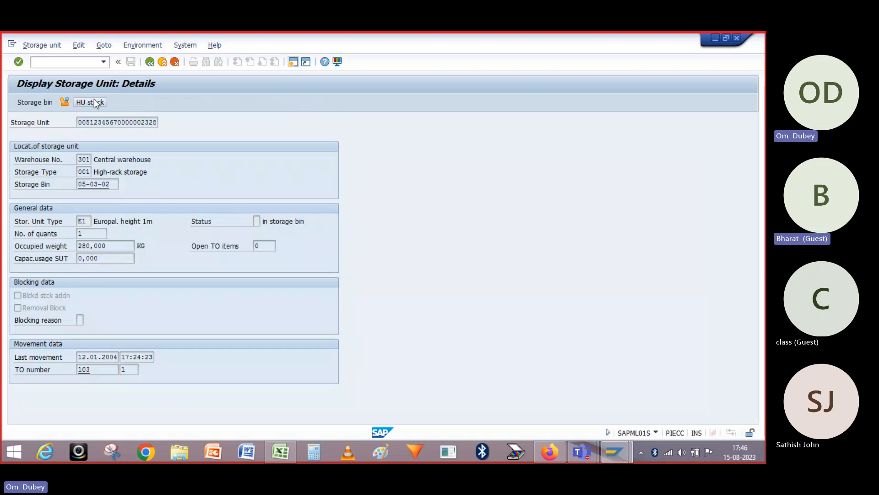
pyautogui.click(94, 102)
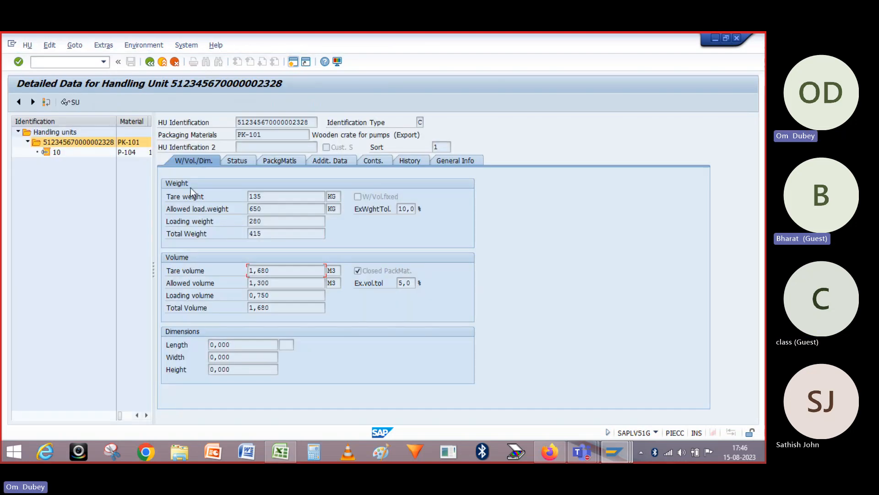
# - Reopen the HU stock from the storage unit details and widen the hierarchy pane to show the Quantity and Unit columns
pyautogui.click(150, 62)
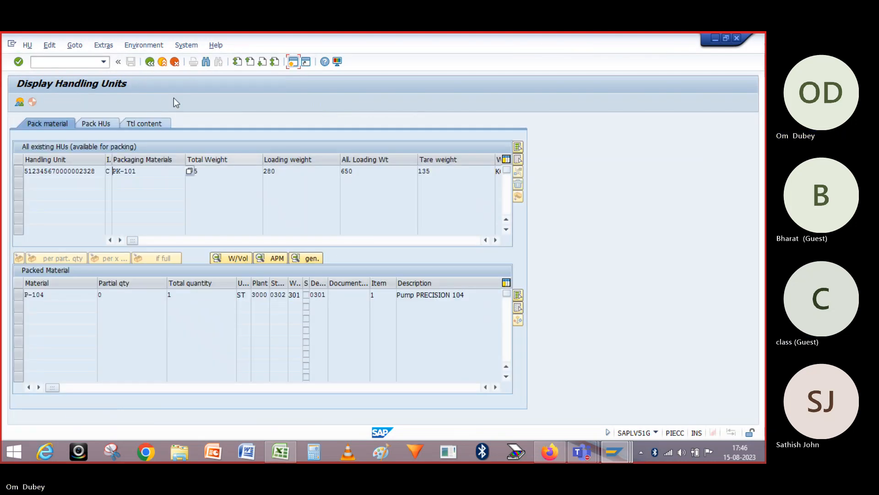
pyautogui.click(150, 62)
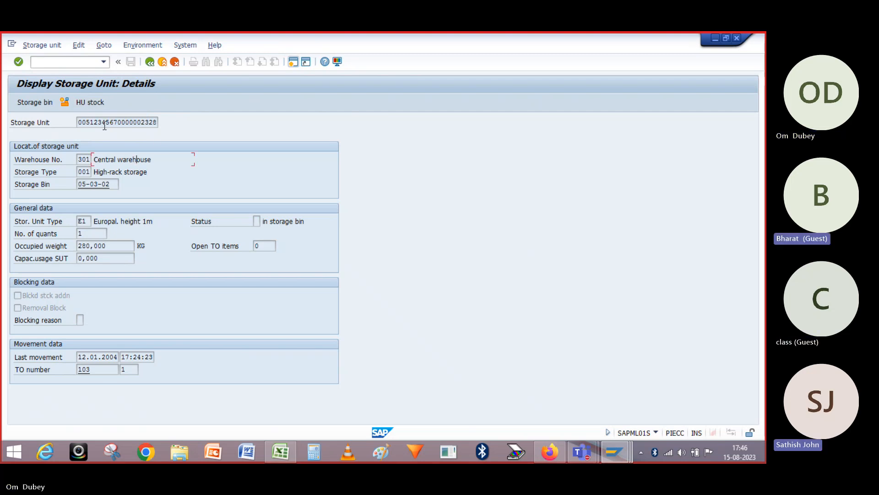
pyautogui.click(90, 101)
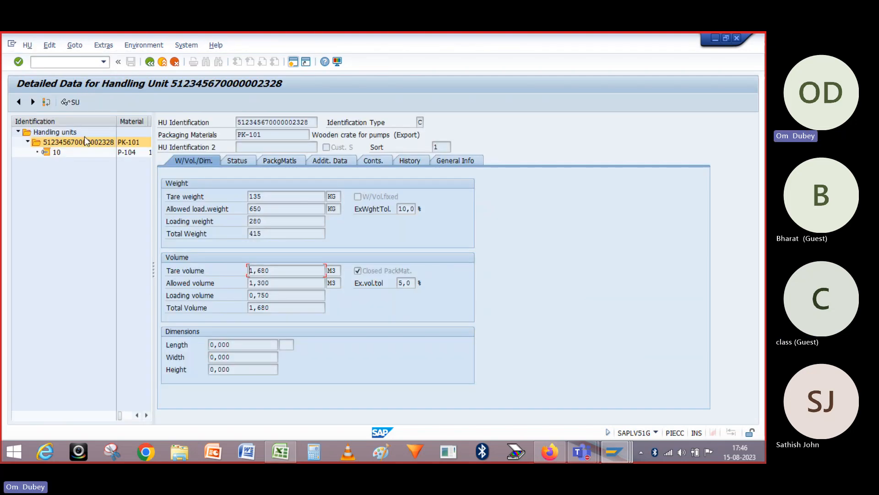
pyautogui.moveTo(154, 187); pyautogui.dragTo(219, 247)
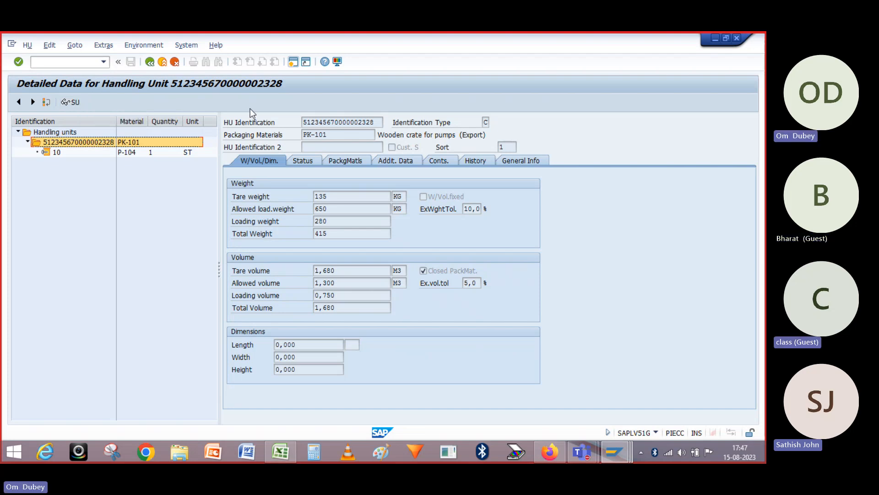
pyautogui.click(330, 119)
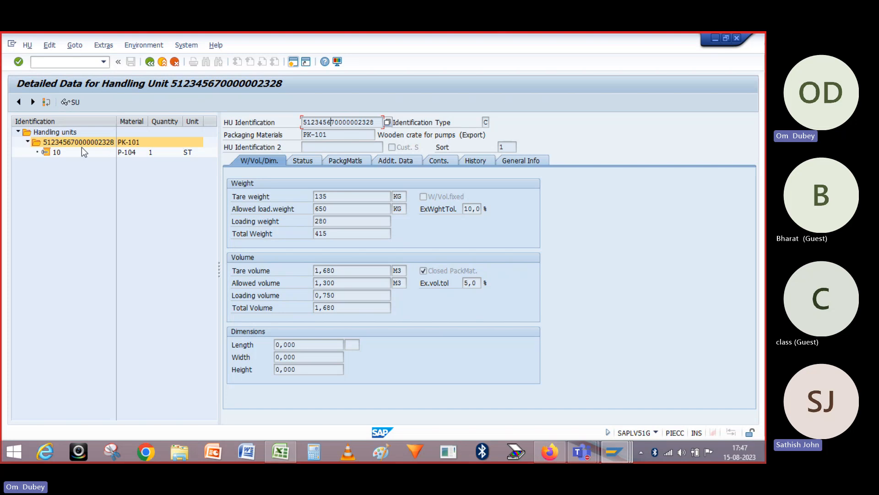
# - View the handling unit's storage unit record and return to its HU stock with the hierarchy pane widened again
pyautogui.click(70, 105)
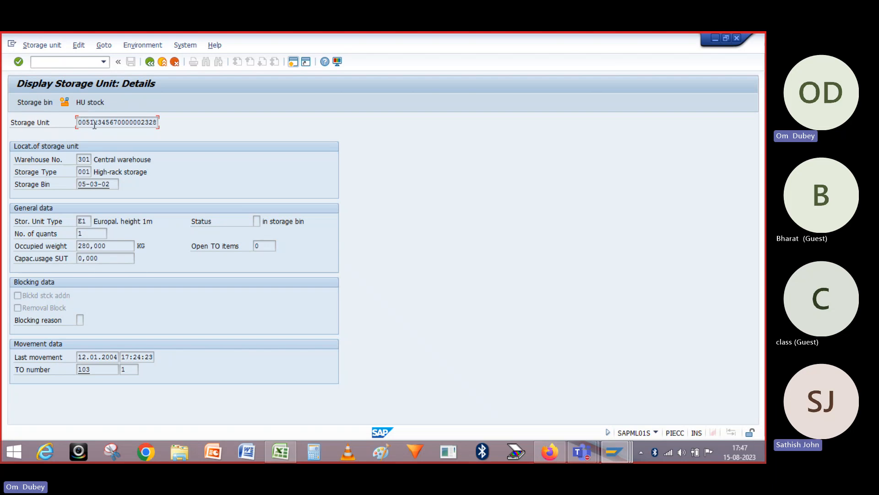
pyautogui.click(84, 100)
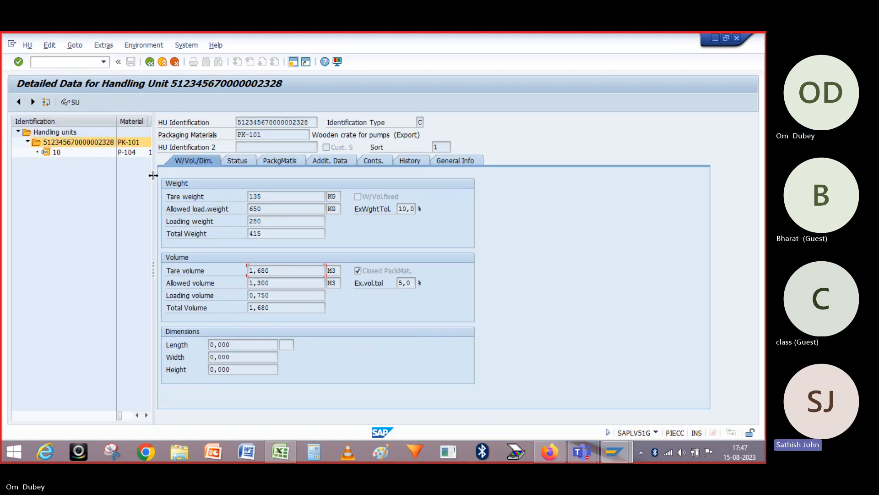
pyautogui.moveTo(153, 174); pyautogui.dragTo(226, 231)
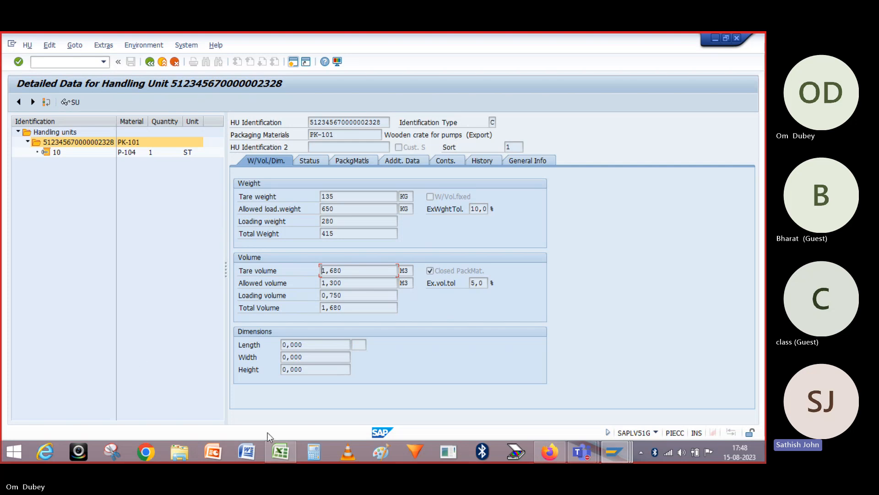
# - Switch to the Warehouse job workbook in Excel and enter Plant in cell C177, below the Humanaged and Packed Goods notes
pyautogui.moveTo(280, 453)
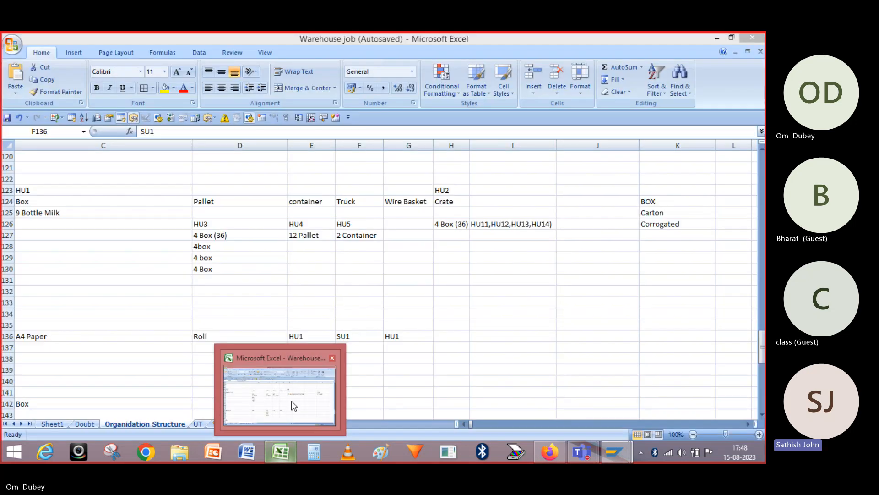
pyautogui.click(294, 406)
pyautogui.click(256, 380)
pyautogui.press('Left')
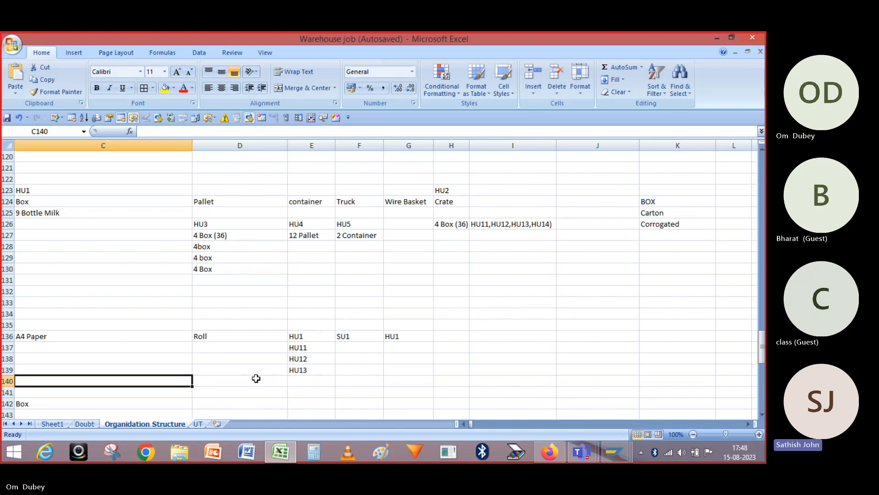
pyautogui.press('Left')
pyautogui.press('Down')
pyautogui.press('Down')
pyautogui.press('Down')
pyautogui.press('Down')
pyautogui.press('Down')
pyautogui.press('Down')
pyautogui.press('Down')
pyautogui.press('Down')
pyautogui.press('Down')
pyautogui.press('Down')
pyautogui.press('Down')
pyautogui.press('Down')
pyautogui.press('Down')
pyautogui.press('Down')
pyautogui.press('Down')
pyautogui.press('Down')
pyautogui.press('Down')
pyautogui.press('Down')
pyautogui.press('Down')
pyautogui.press('Down')
pyautogui.press('Down')
pyautogui.press('Down')
pyautogui.press('Down')
pyautogui.press('Down')
pyautogui.press('Down')
pyautogui.press('Down')
pyautogui.press('Down')
pyautogui.press('Down')
pyautogui.press('Down')
pyautogui.press('Down')
pyautogui.press('Down')
pyautogui.press('Down')
pyautogui.press('Down')
pyautogui.press('Down')
pyautogui.press('Down')
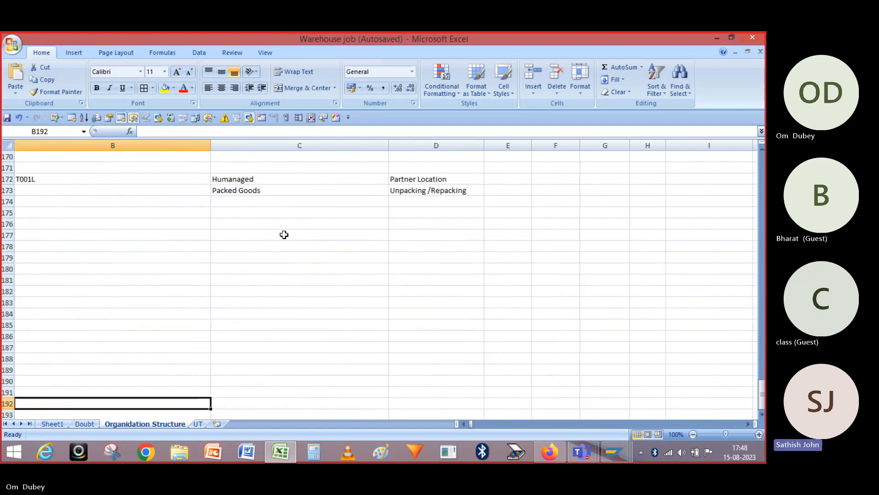
pyautogui.click(249, 235)
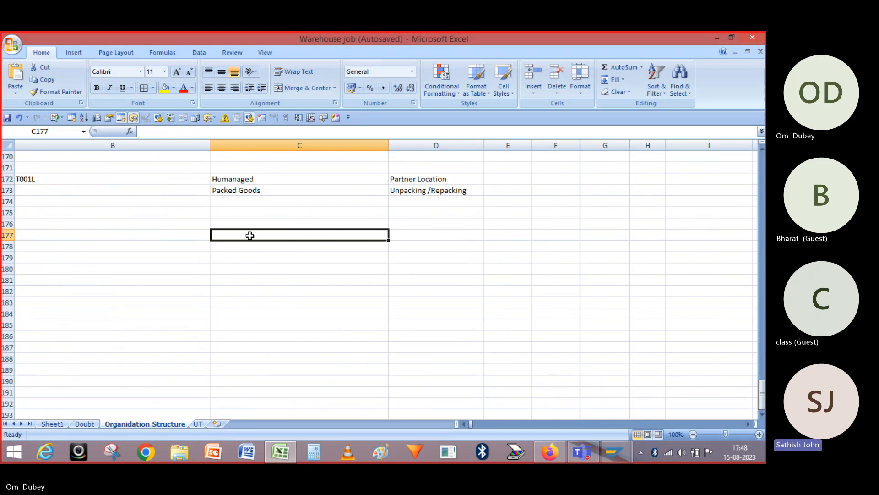
pyautogui.write('p')
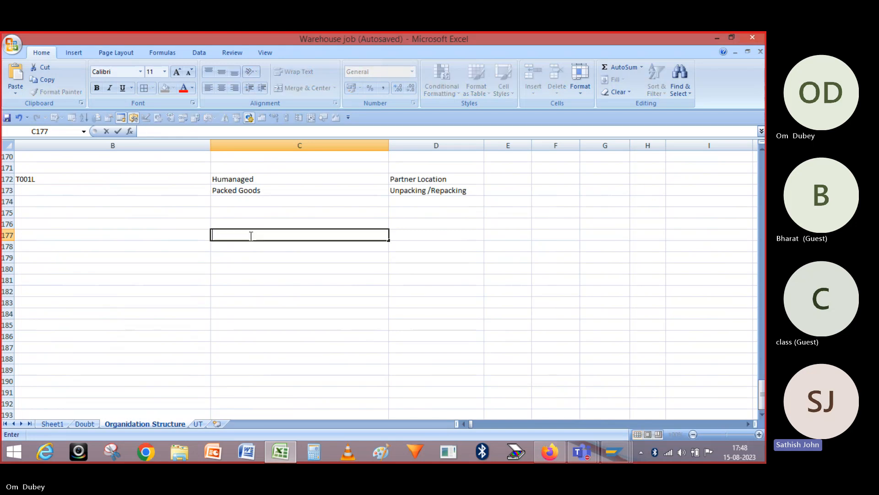
pyautogui.write('Plant')
pyautogui.press('Return')
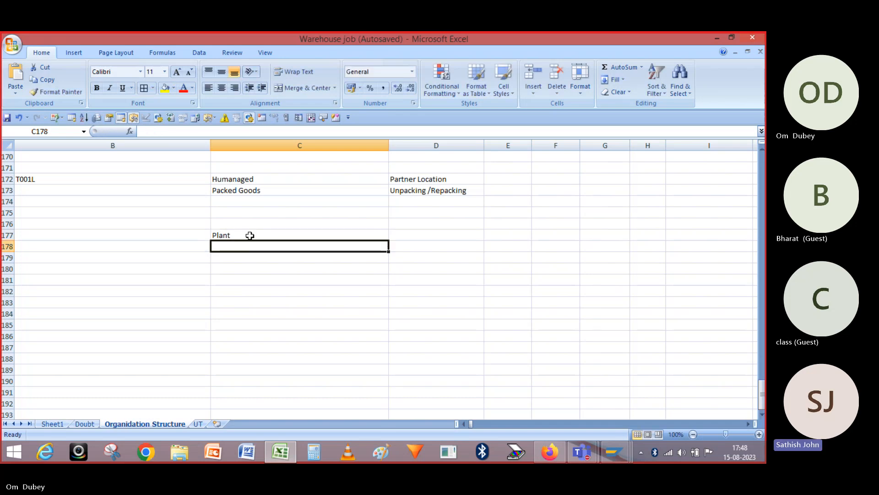
# - Enter Sloc1 in C178 and Sloc2 in C179, below the Plant heading
pyautogui.write('Slo')
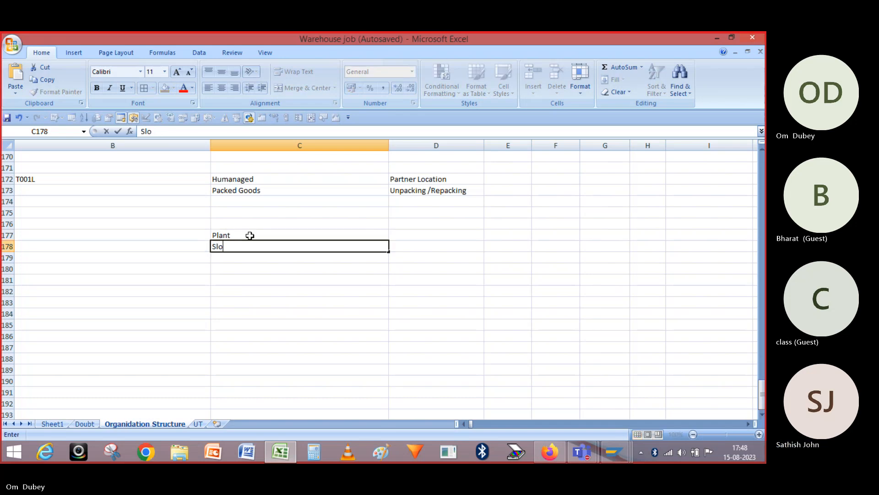
pyautogui.write('c1')
pyautogui.press('Return')
pyautogui.write('c')
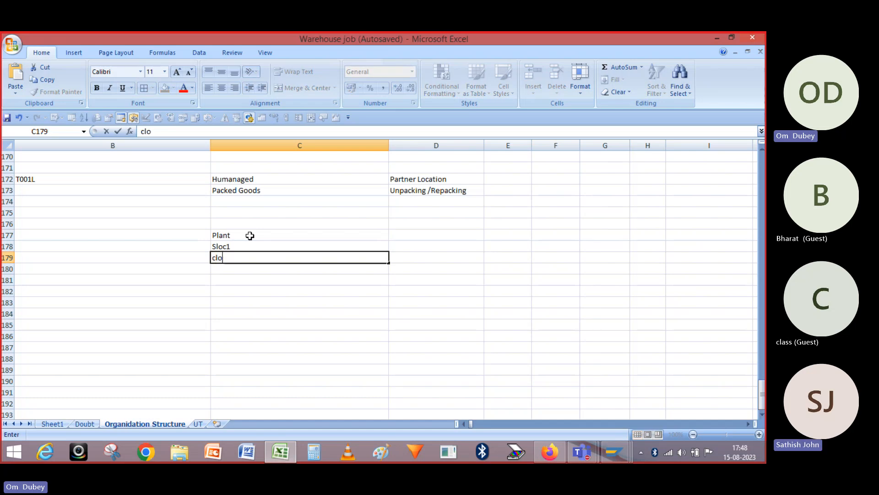
pyautogui.press('BackSpace')
pyautogui.write('Sloc2')
pyautogui.press('Return')
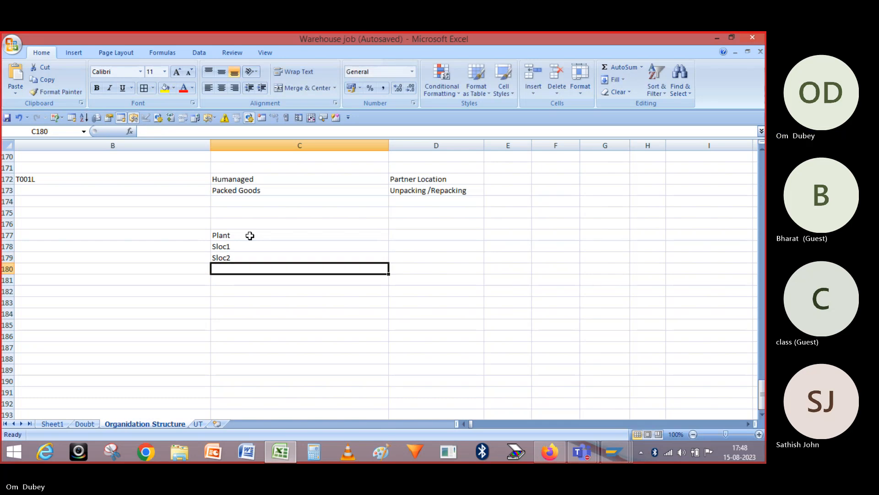
# - Extend the Sloc1 and Sloc2 series down to Sloc4 in C181
pyautogui.moveTo(249, 243); pyautogui.dragTo(287, 260)
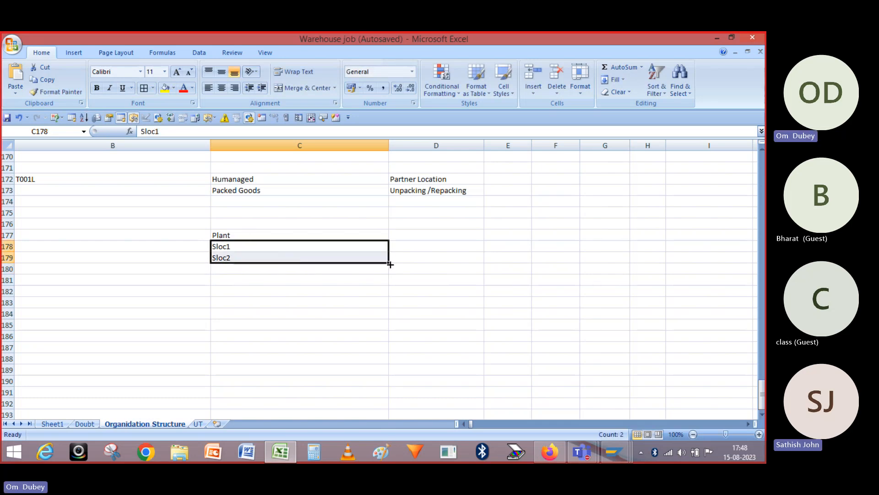
pyautogui.moveTo(389, 263); pyautogui.dragTo(390, 289)
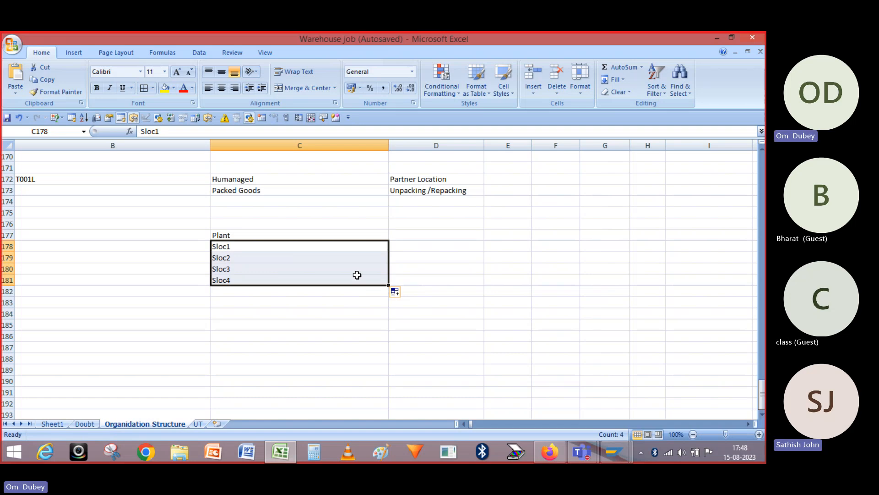
pyautogui.click(304, 265)
pyautogui.click(265, 246)
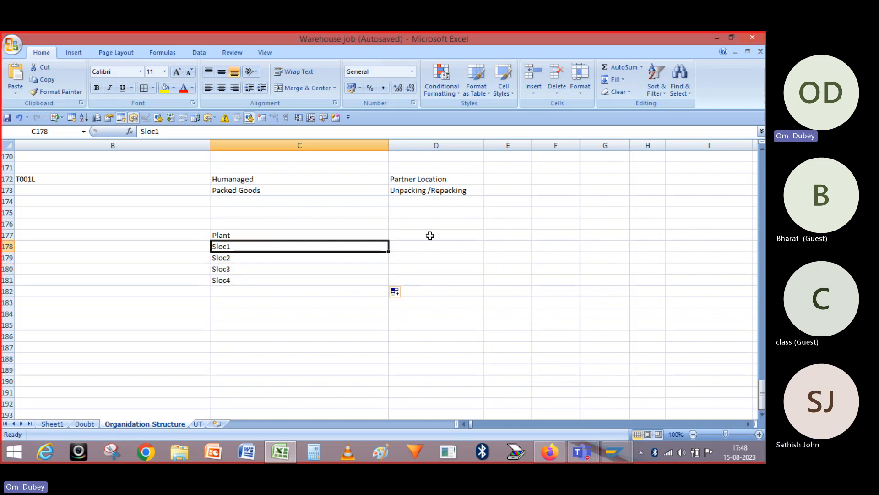
# - Label Sloc3 as "HU Manged" in cell D180
pyautogui.click(412, 247)
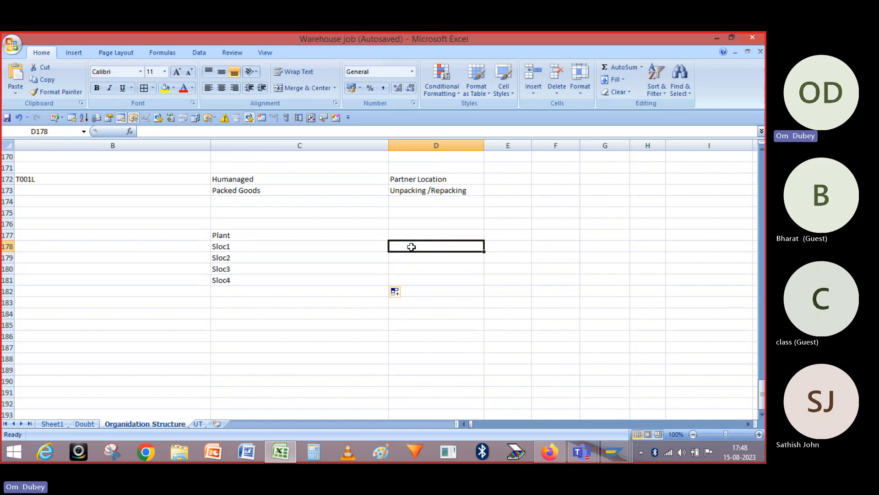
pyautogui.press('Down')
pyautogui.press('Down')
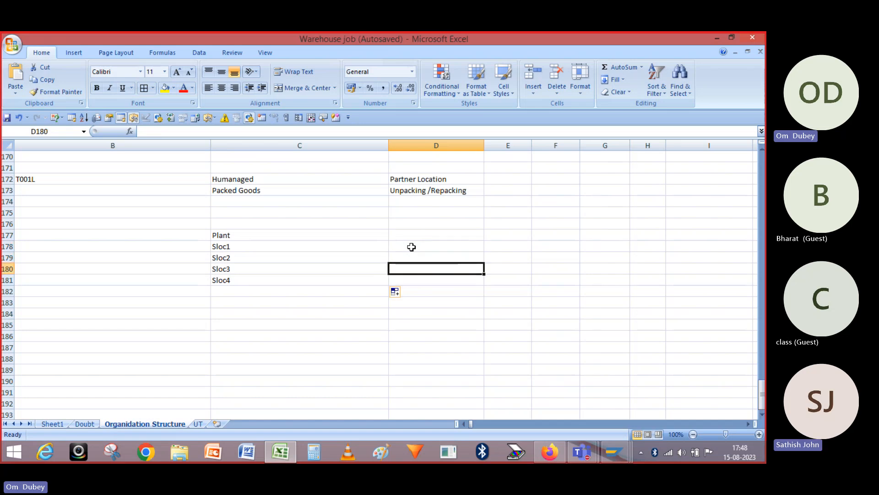
pyautogui.write('HU Ma')
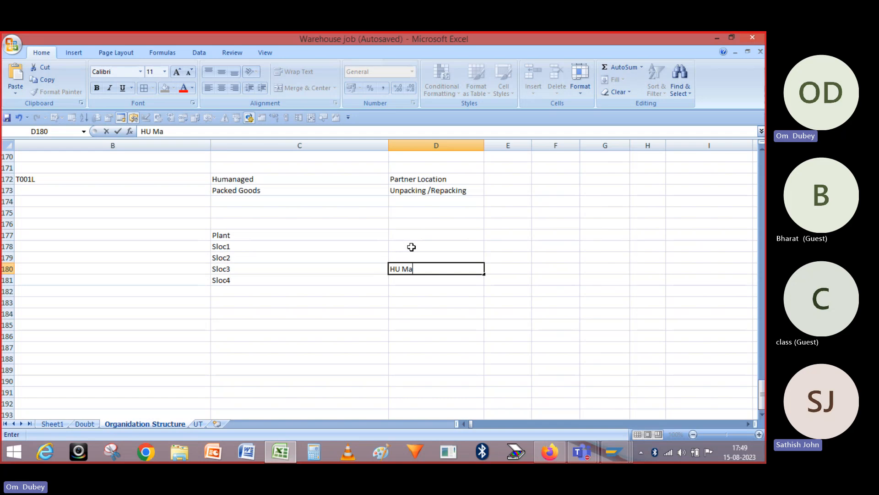
pyautogui.write('nged')
pyautogui.hotkey('ctrl', 'Return')
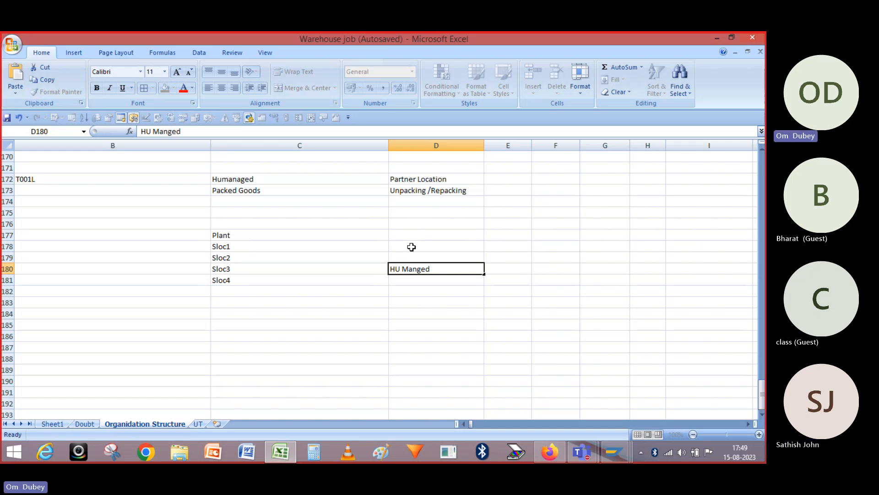
pyautogui.press('Down')
pyautogui.click(443, 267)
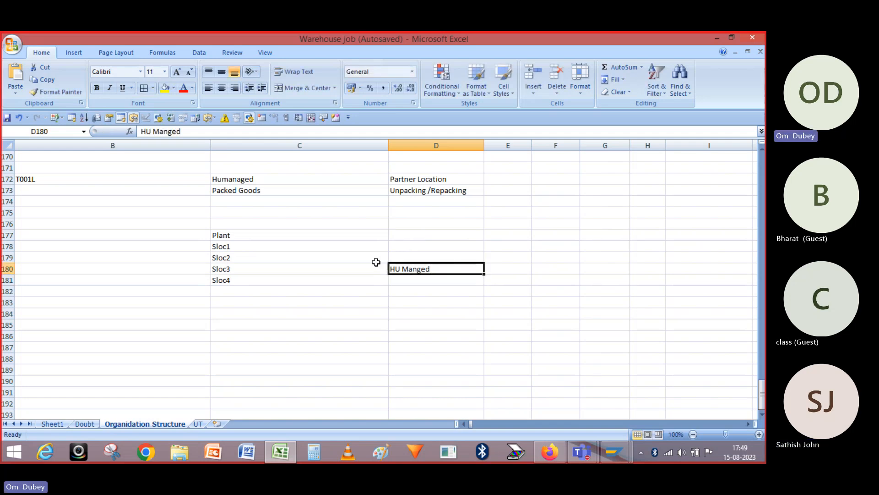
pyautogui.click(261, 272)
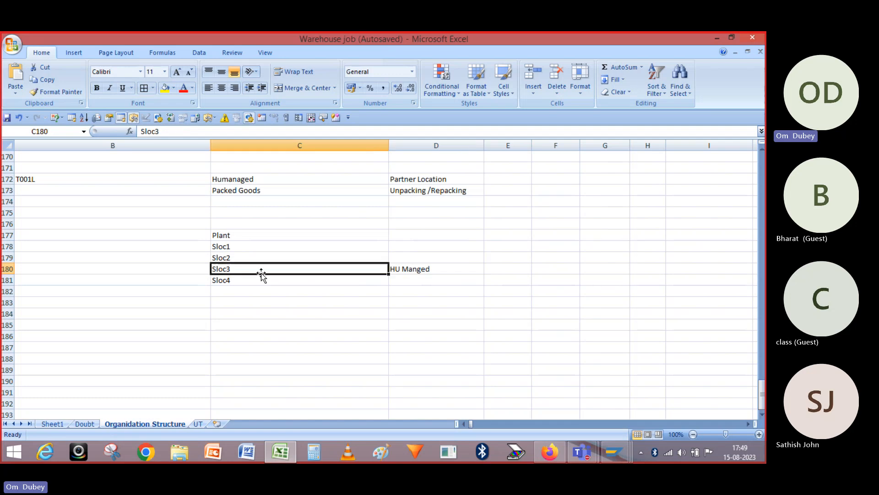
pyautogui.click(408, 269)
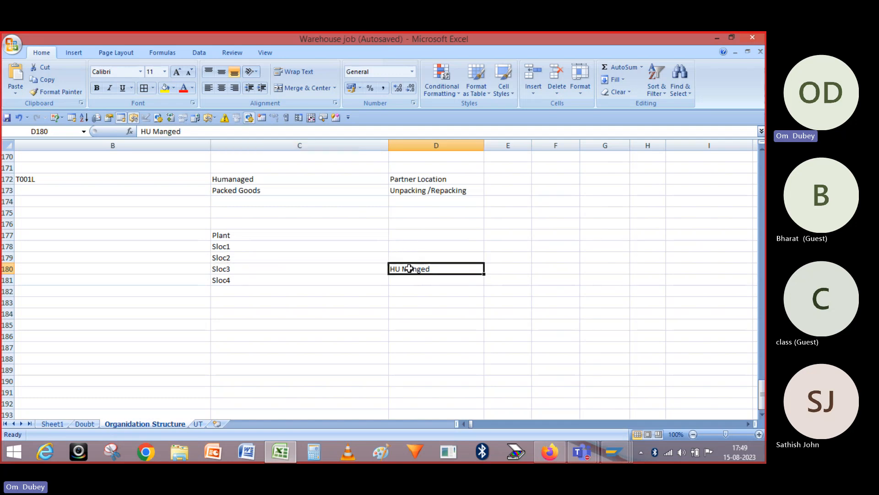
pyautogui.click(350, 267)
pyautogui.click(394, 267)
# - Enter Pl03 in cell E180, beside the HU Manged label for Sloc3
pyautogui.click(512, 270)
pyautogui.write('Pl')
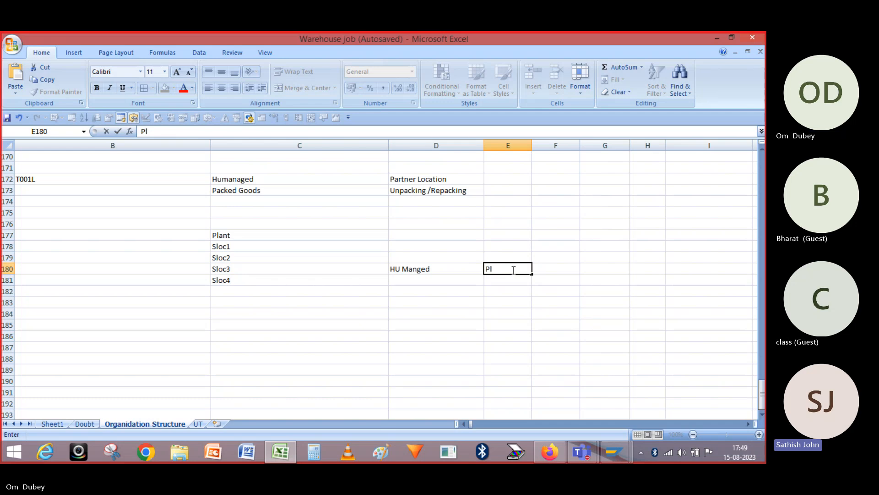
pyautogui.write('03')
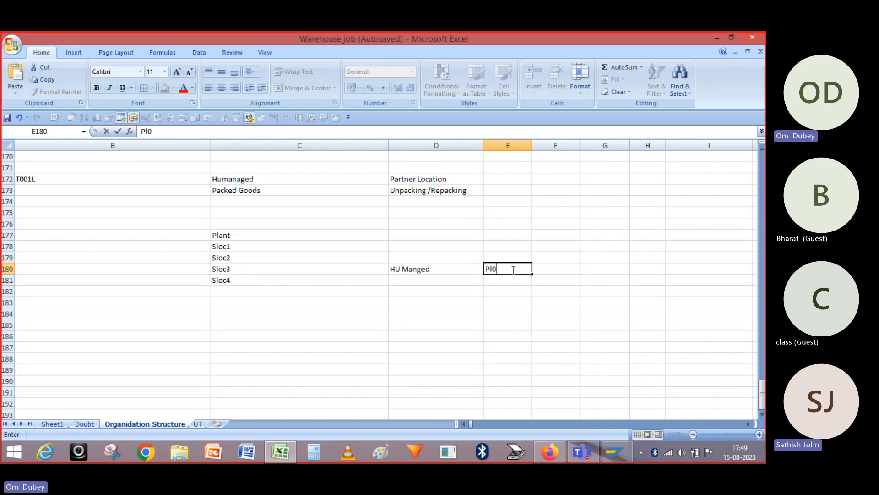
pyautogui.press('Return')
pyautogui.click(279, 269)
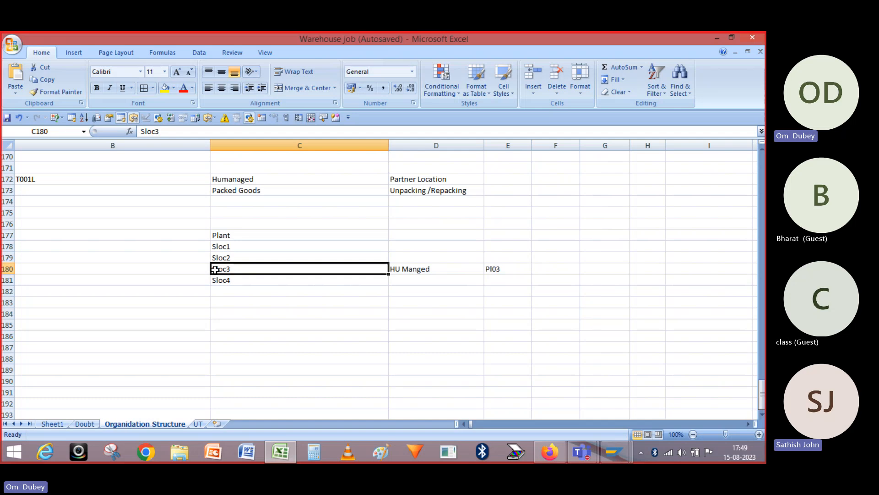
pyautogui.click(505, 269)
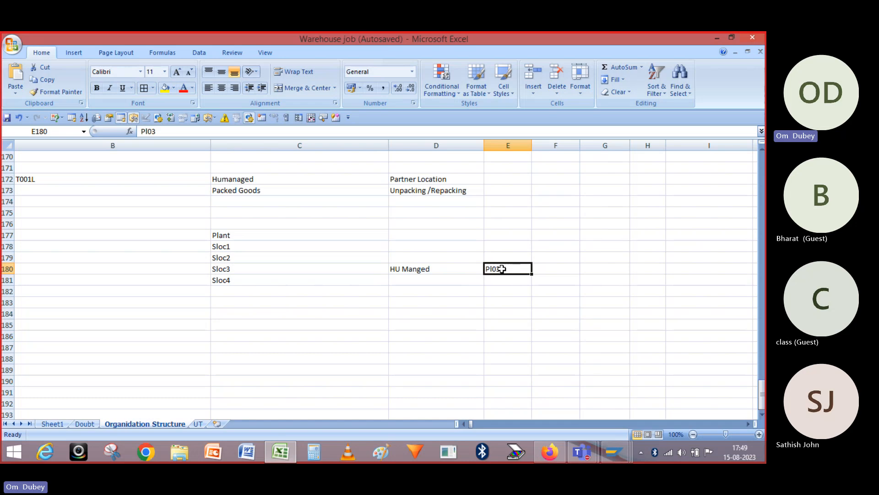
pyautogui.click(432, 270)
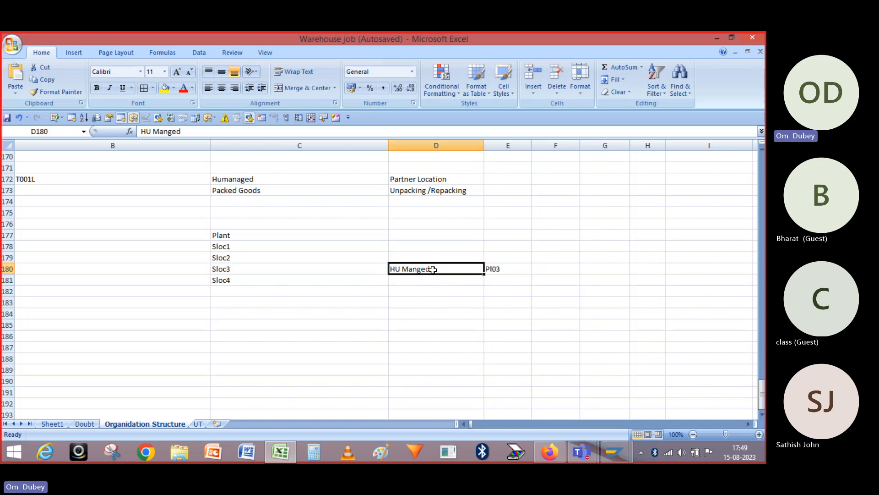
pyautogui.click(323, 266)
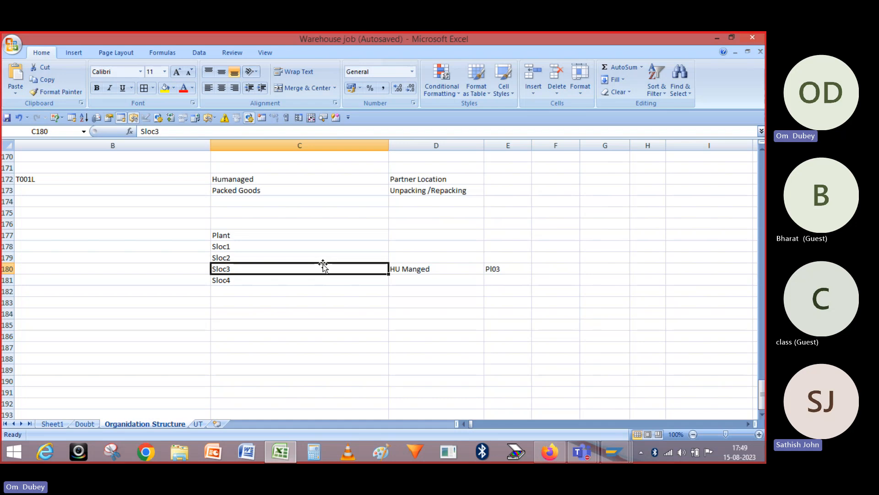
# - Enter LOC1, LOC2, LOC3 and LOC4 in cells B178 to B181, beside the matching Sloc1 to Sloc4 entries
pyautogui.click(202, 246)
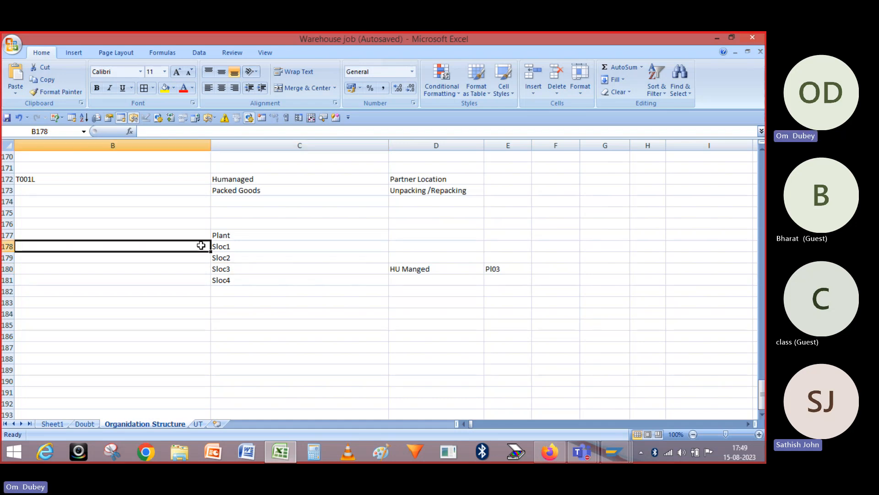
pyautogui.write('LOC1')
pyautogui.press('Return')
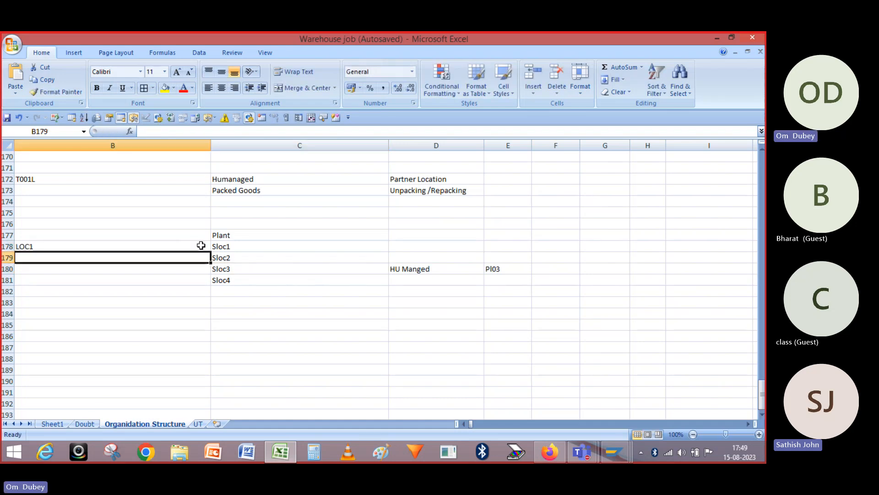
pyautogui.write('LOC')
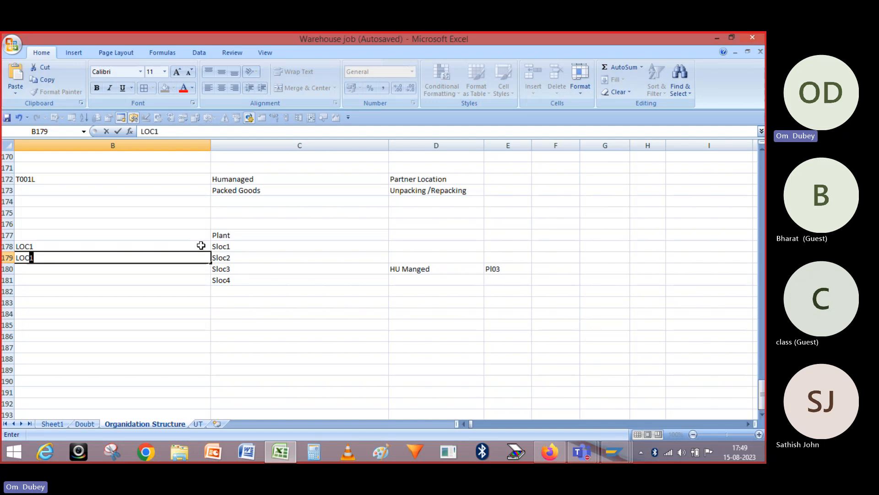
pyautogui.write('2')
pyautogui.press('Return')
pyautogui.write('LOC')
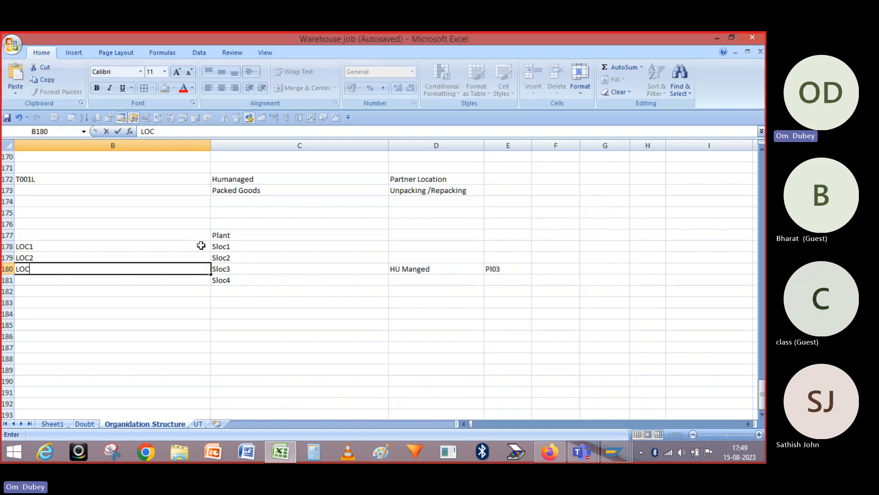
pyautogui.write('3')
pyautogui.press('Return')
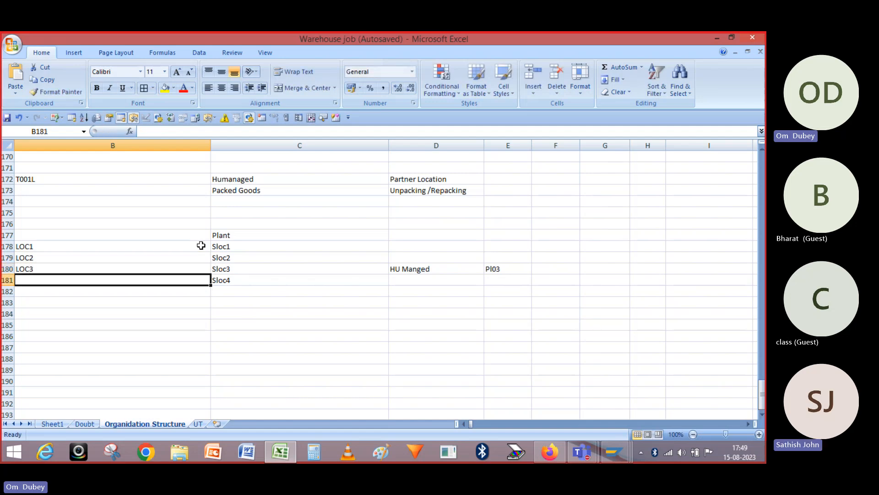
pyautogui.write('LOC')
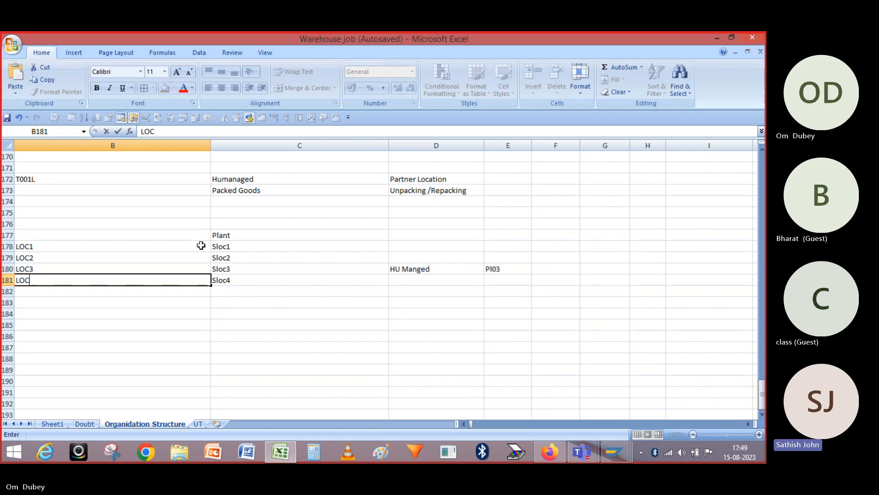
pyautogui.write('4')
pyautogui.press('Return')
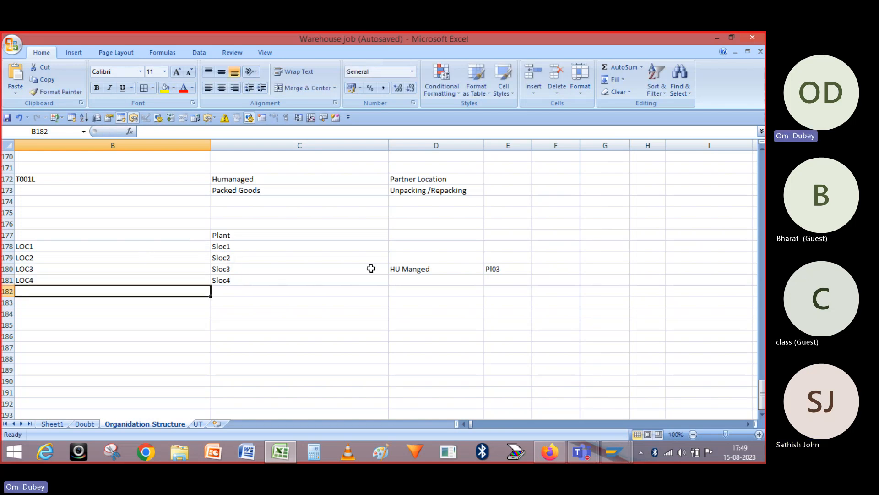
# - Enter the heading "Parnter Location" in E179 above Pl03 and autofit column E to its text
pyautogui.click(235, 269)
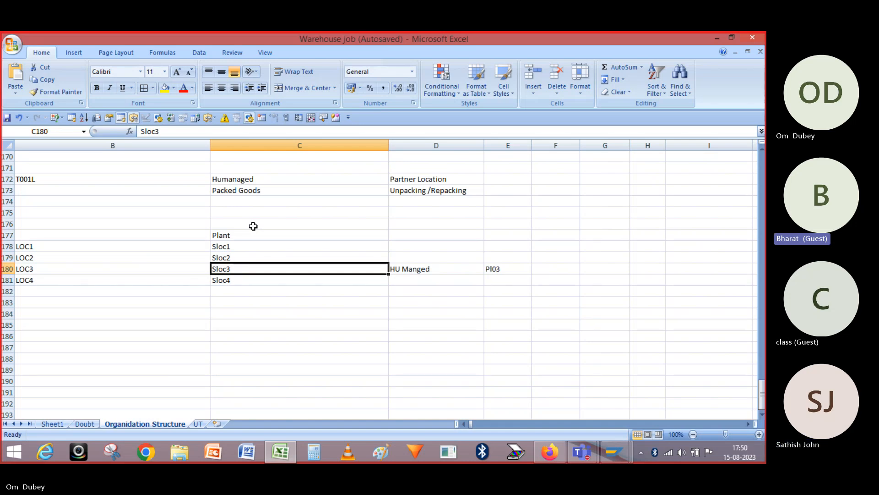
pyautogui.press('Right')
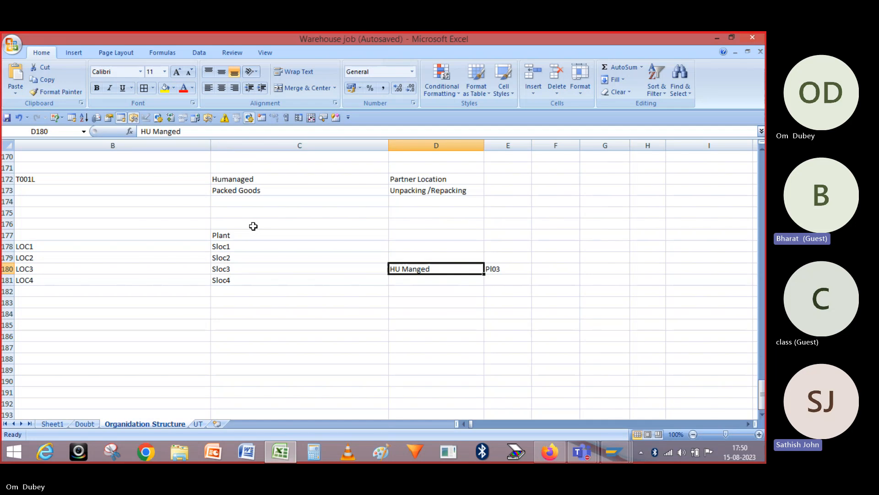
pyautogui.click(522, 257)
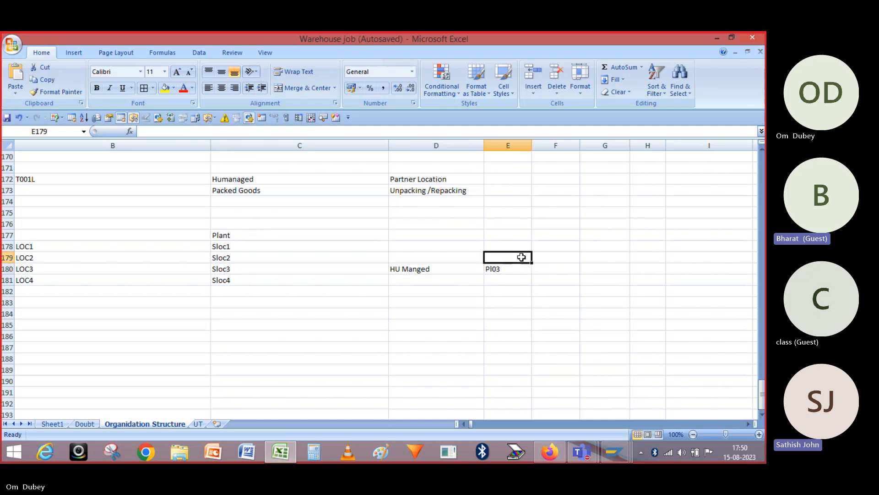
pyautogui.write('Pa')
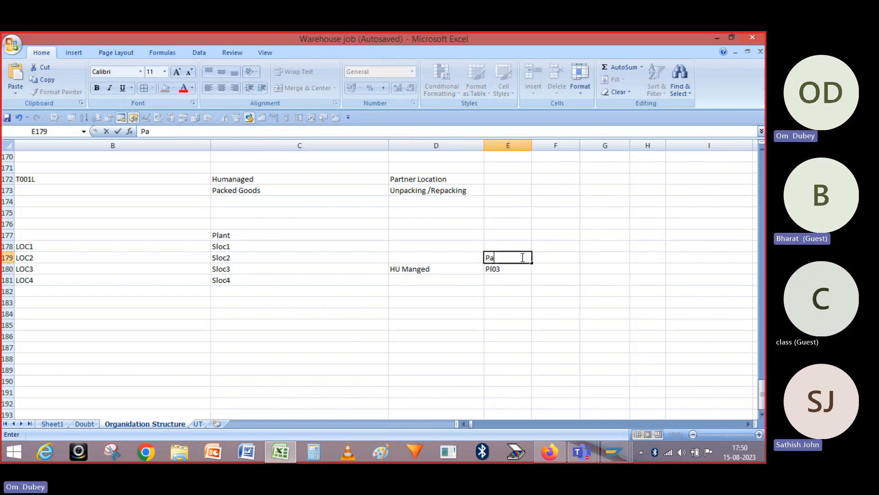
pyautogui.write('rnter')
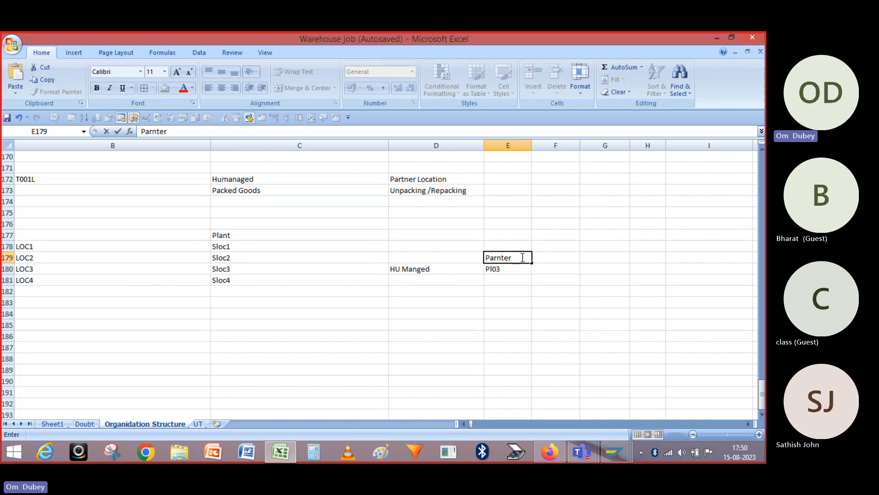
pyautogui.write(' Location')
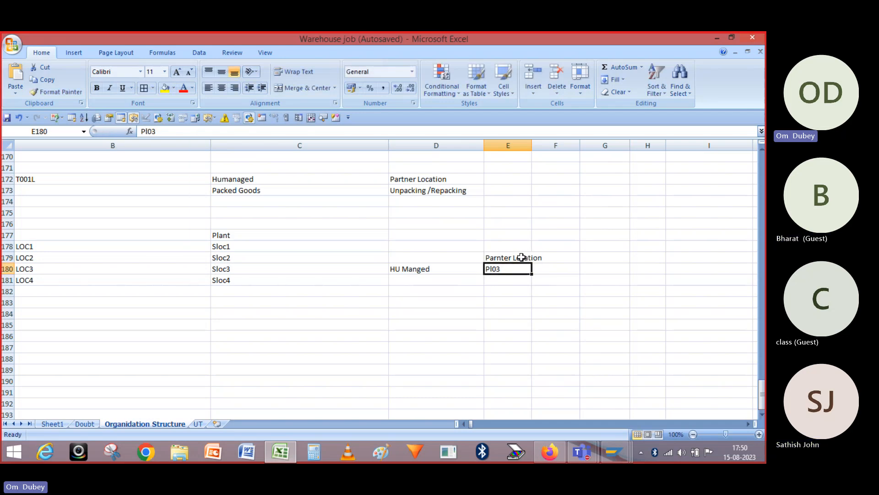
pyautogui.doubleClick(530, 145)
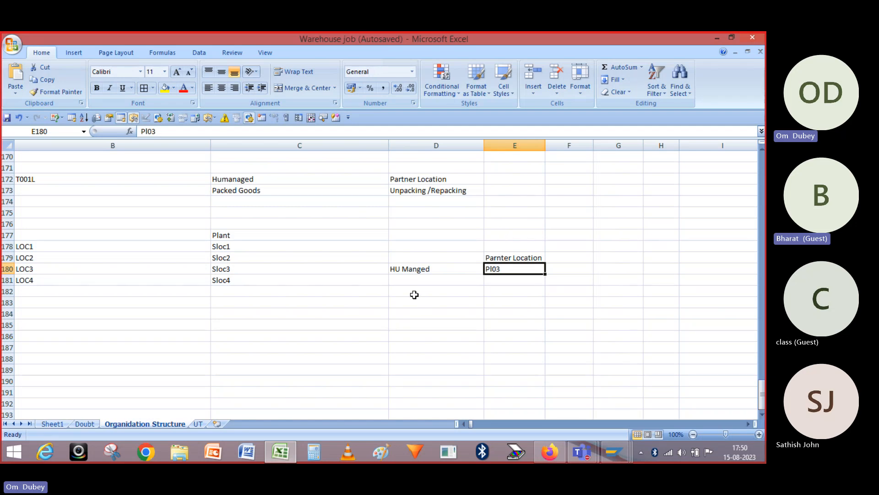
# - Append (16) to the HU Manged label in D180 and to Pl03 in E180
pyautogui.click(401, 270)
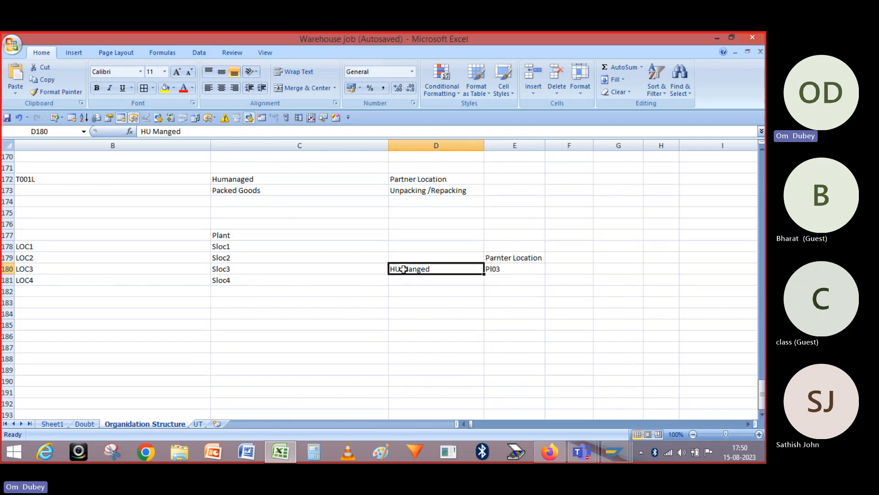
pyautogui.doubleClick(443, 268)
pyautogui.write('(')
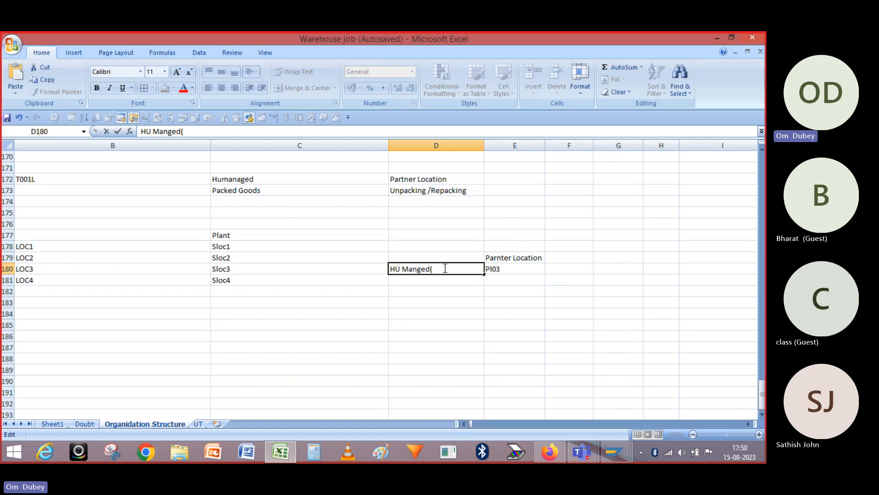
pyautogui.write('16)')
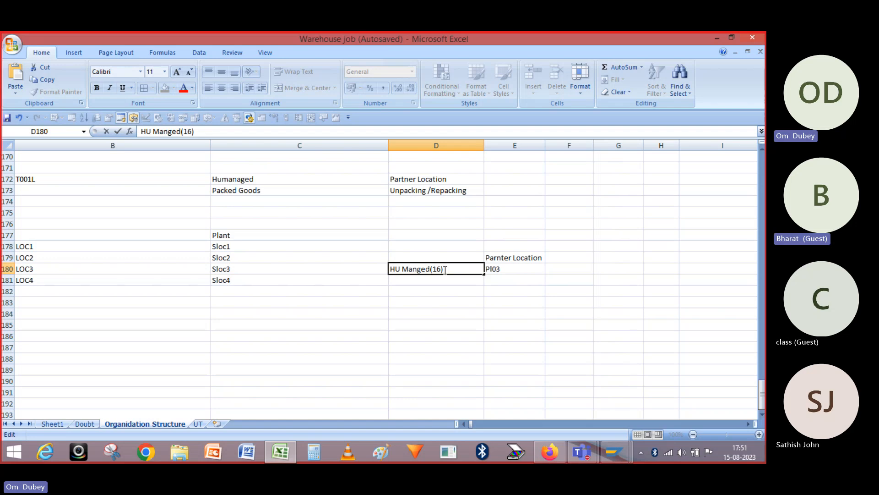
pyautogui.doubleClick(515, 270)
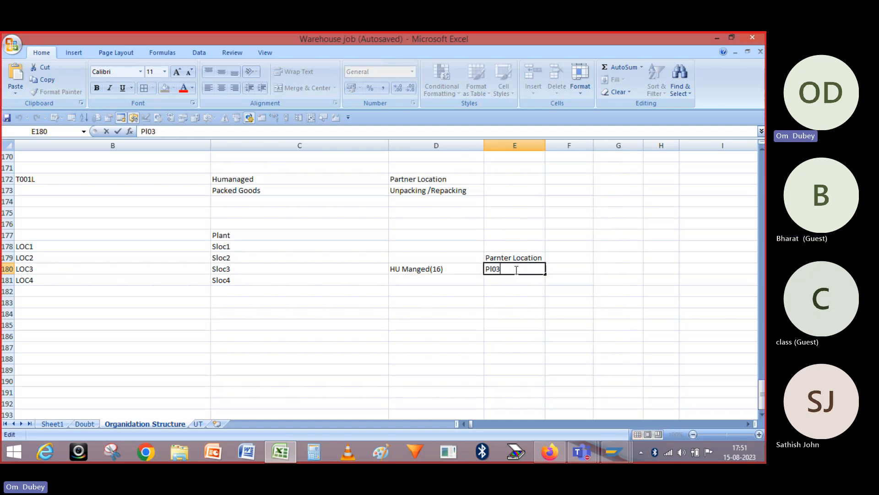
pyautogui.write('(16)')
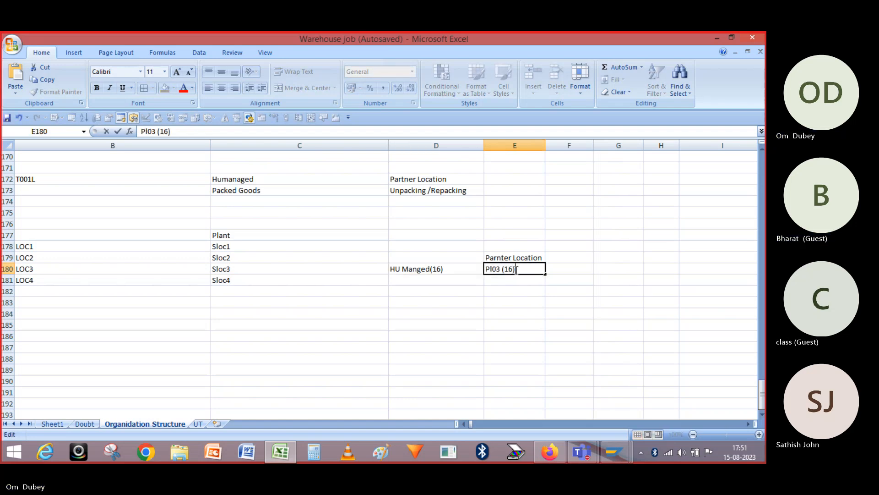
pyautogui.press('Return')
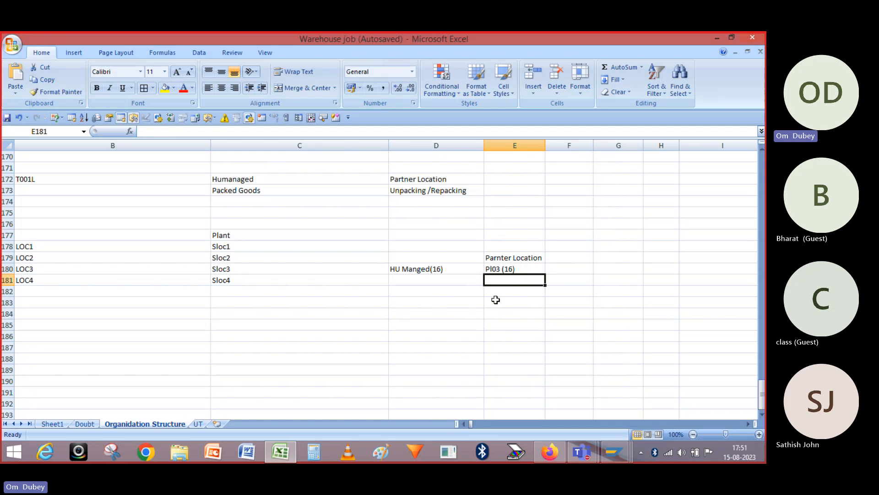
# - Remove the (16) suffix from the HU Manged label in D180 and from Pl03 in E180
pyautogui.click(454, 274)
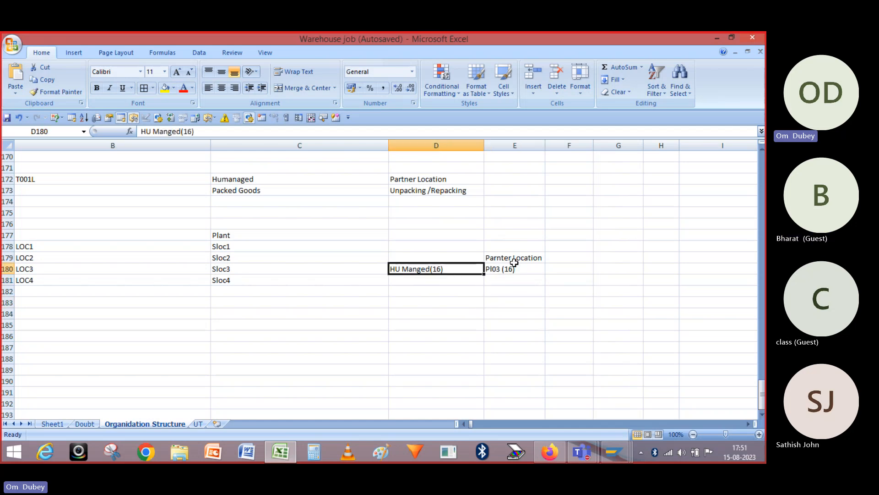
pyautogui.doubleClick(454, 271)
pyautogui.press('BackSpace')
pyautogui.press('BackSpace')
pyautogui.press('BackSpace')
pyautogui.press('BackSpace')
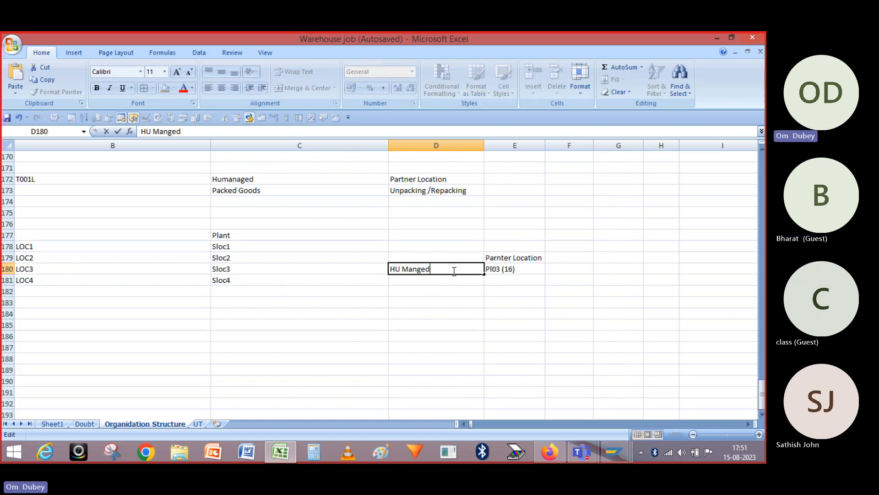
pyautogui.click(509, 268)
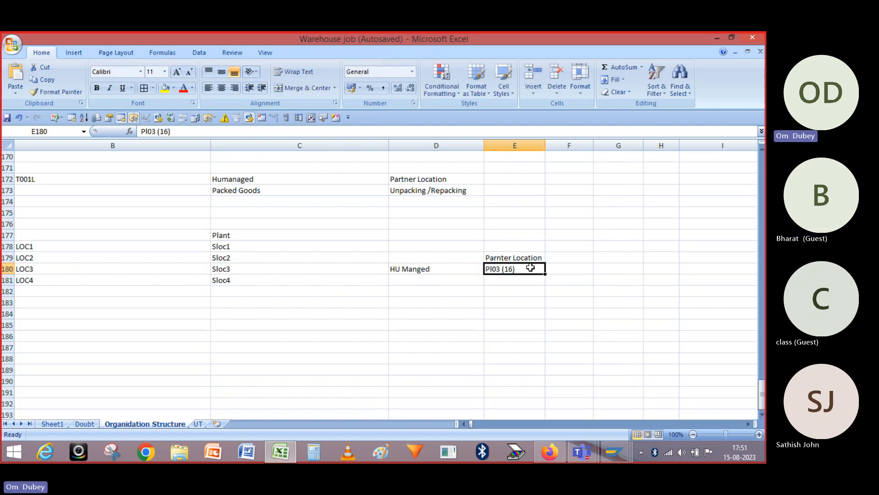
pyautogui.doubleClick(532, 268)
pyautogui.press('BackSpace')
pyautogui.press('BackSpace')
pyautogui.press('BackSpace')
pyautogui.press('BackSpace')
pyautogui.press('BackSpace')
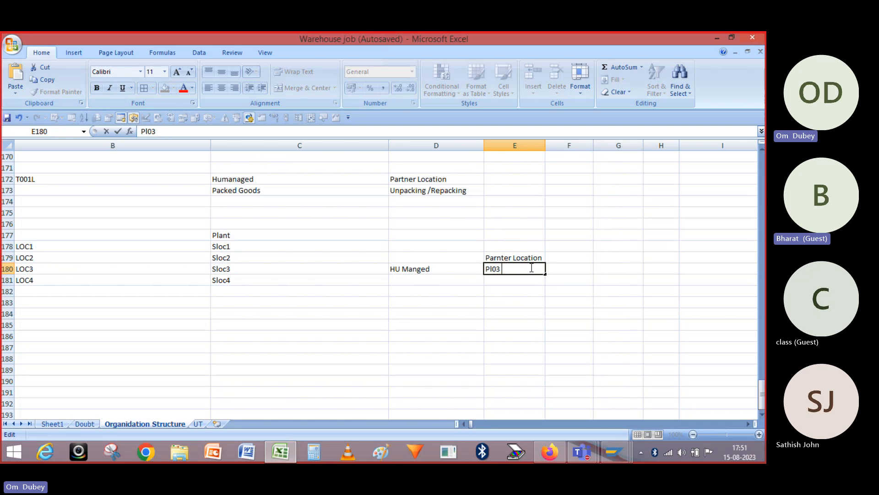
pyautogui.click(465, 269)
pyautogui.doubleClick(470, 270)
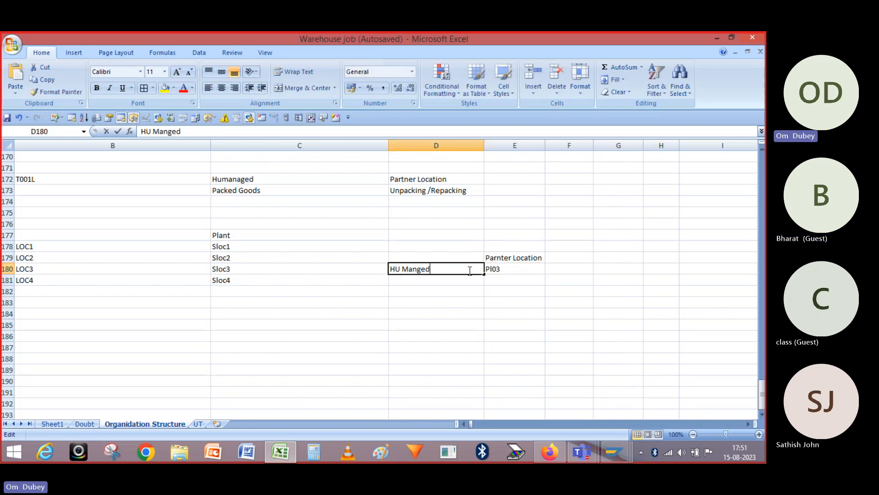
pyautogui.click(469, 327)
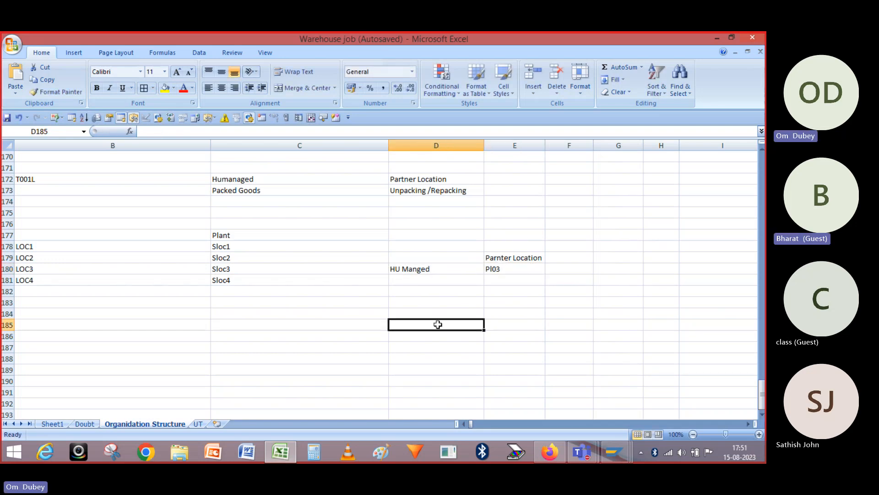
# - Switch to the SAP window with the detailed handling unit data
pyautogui.moveTo(614, 453)
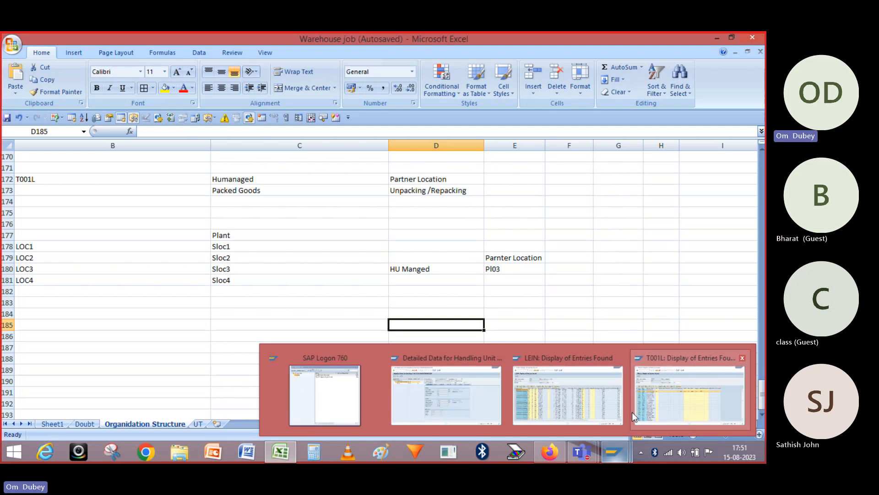
pyautogui.moveTo(675, 402)
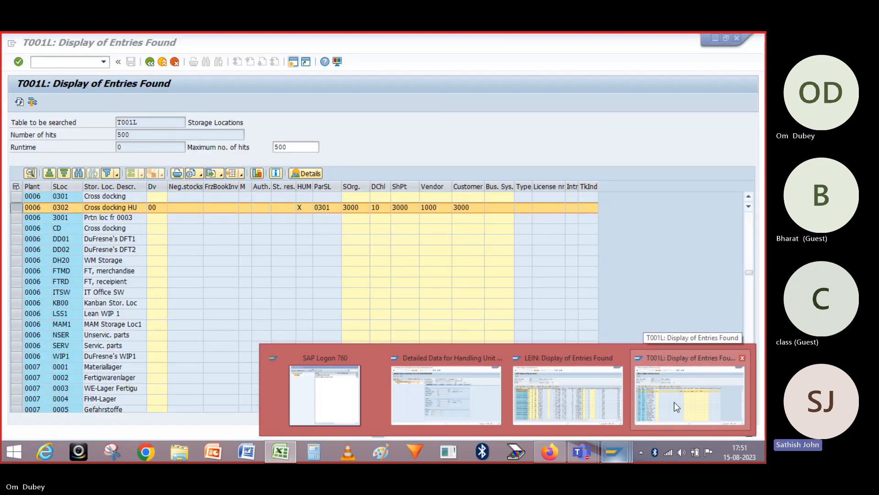
pyautogui.click(490, 389)
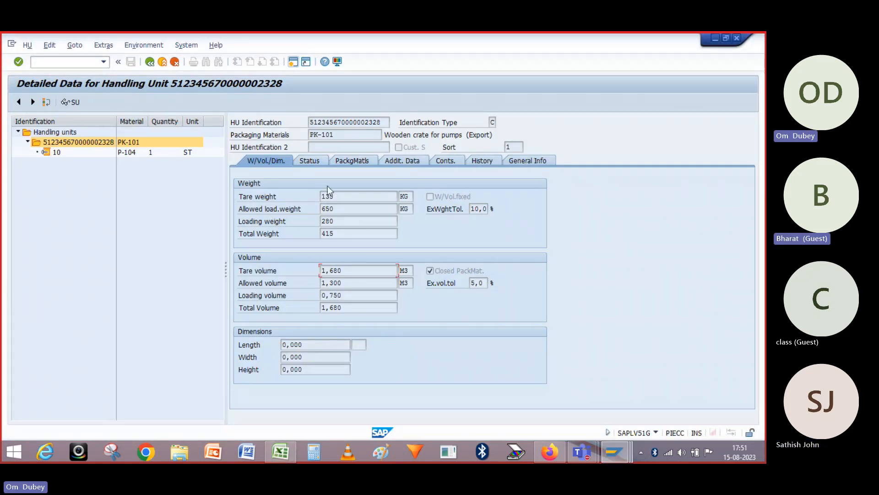
# - Display the storage unit details for this handling unit and examine its warehouse number
pyautogui.click(69, 105)
pyautogui.click(90, 159)
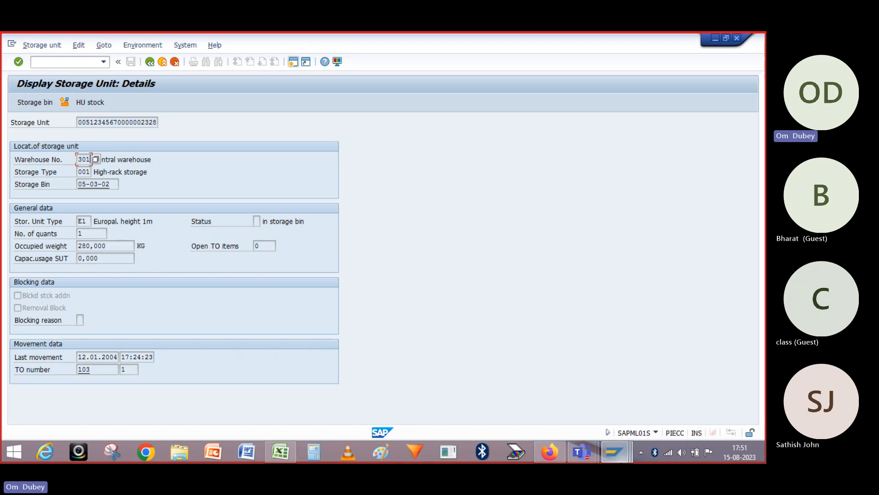
# - In the SAP window showing table LEIN, display the entries of table T320 for warehouse number 301 instead
pyautogui.moveTo(614, 452)
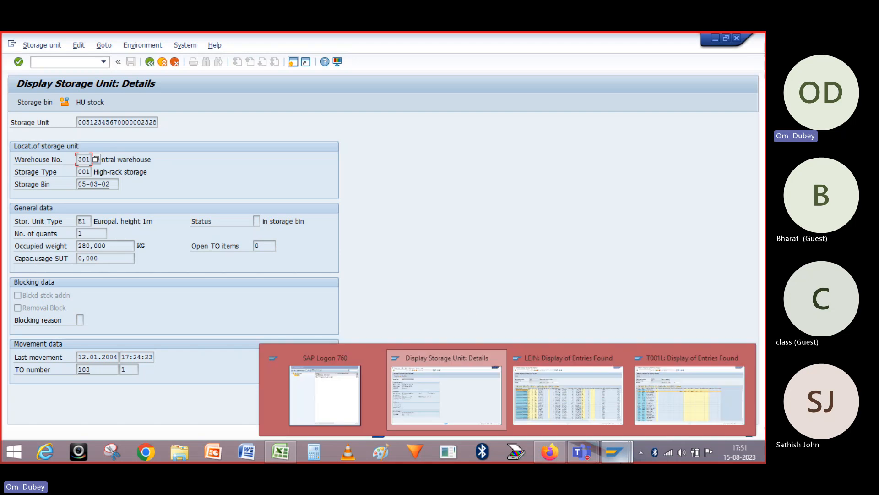
pyautogui.click(547, 378)
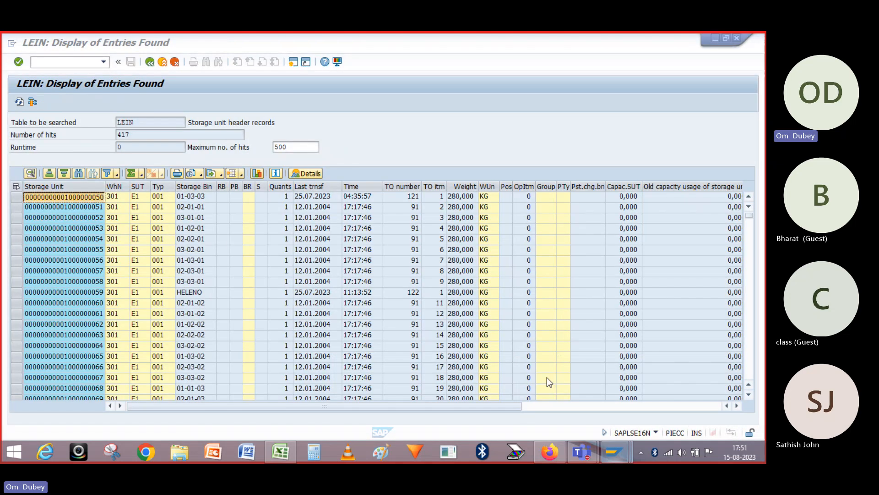
pyautogui.click(161, 63)
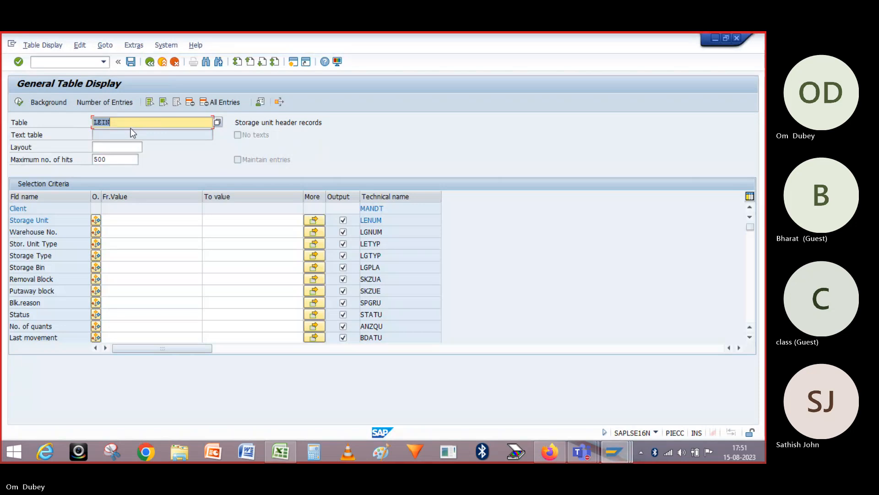
pyautogui.write('T320')
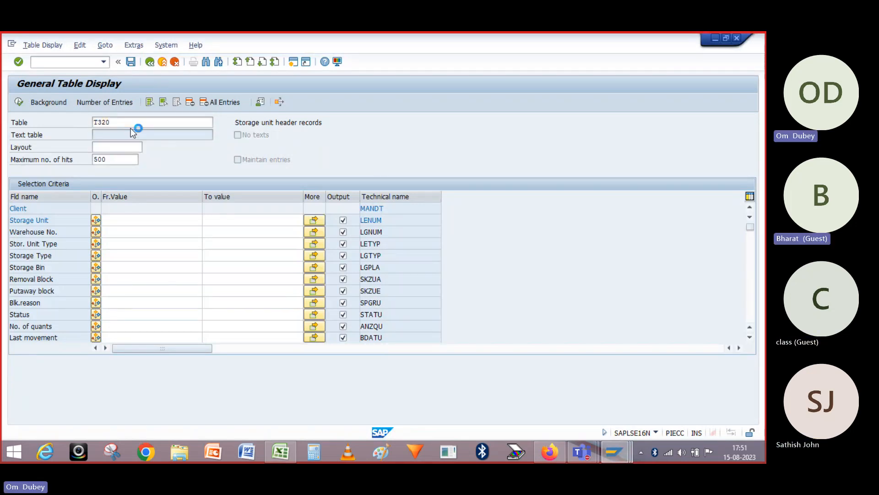
pyautogui.press('Return')
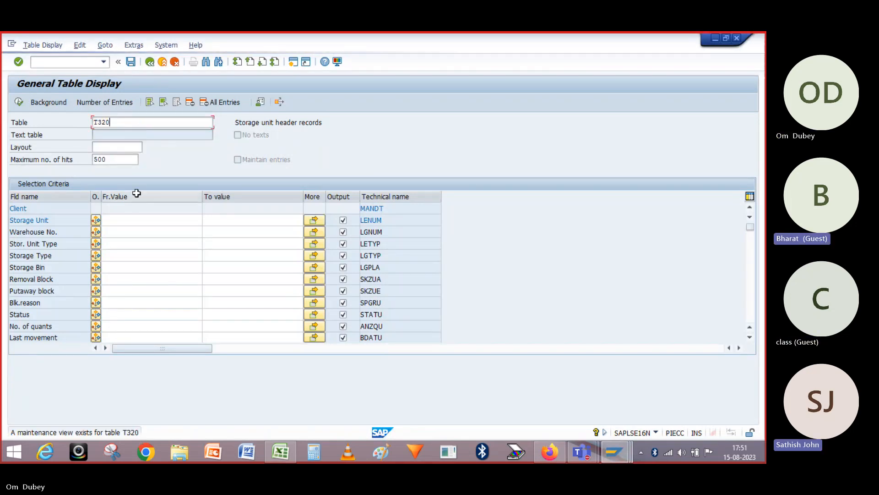
pyautogui.click(114, 245)
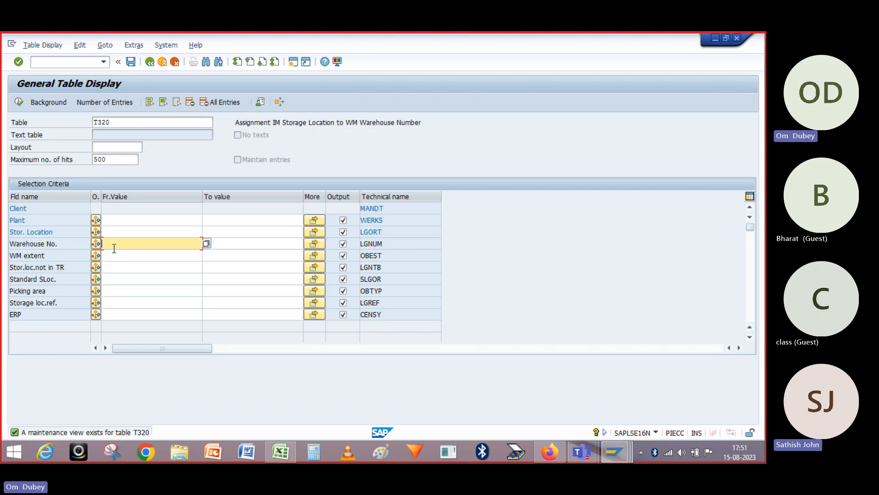
pyautogui.write('301')
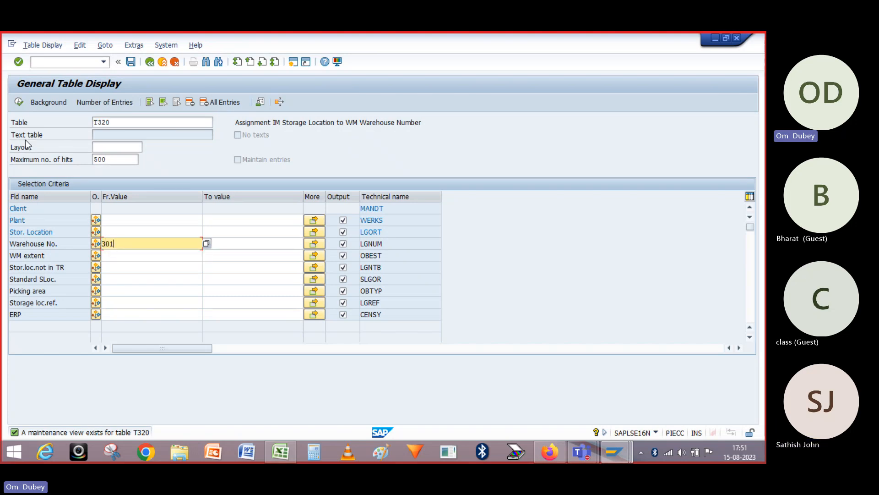
pyautogui.click(19, 102)
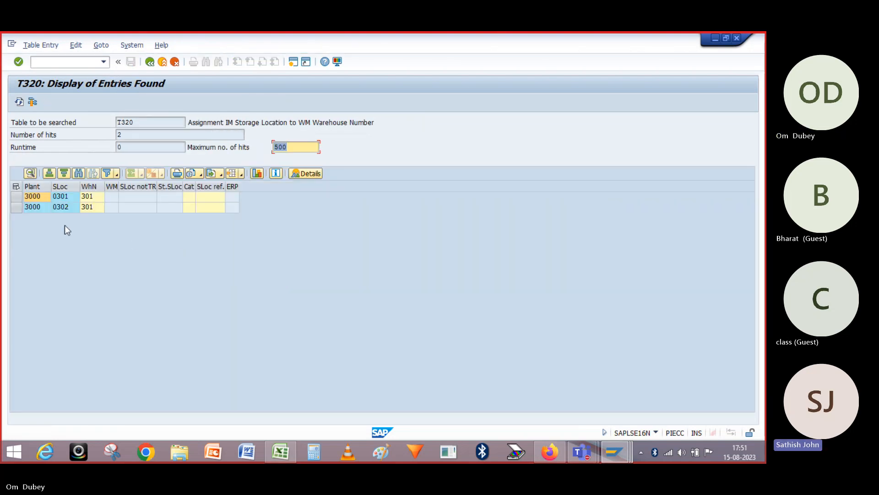
# - Examine the plant and storage location combinations assigned to warehouse 301 in T320
pyautogui.click(37, 199)
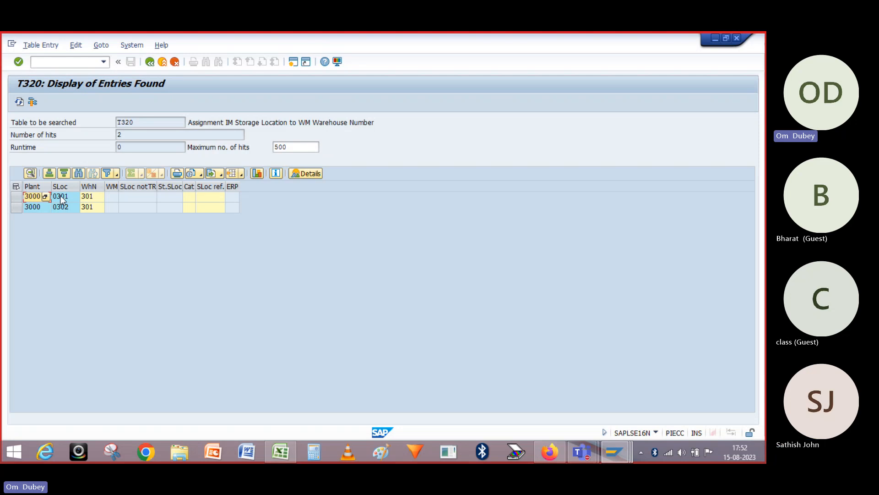
pyautogui.click(59, 196)
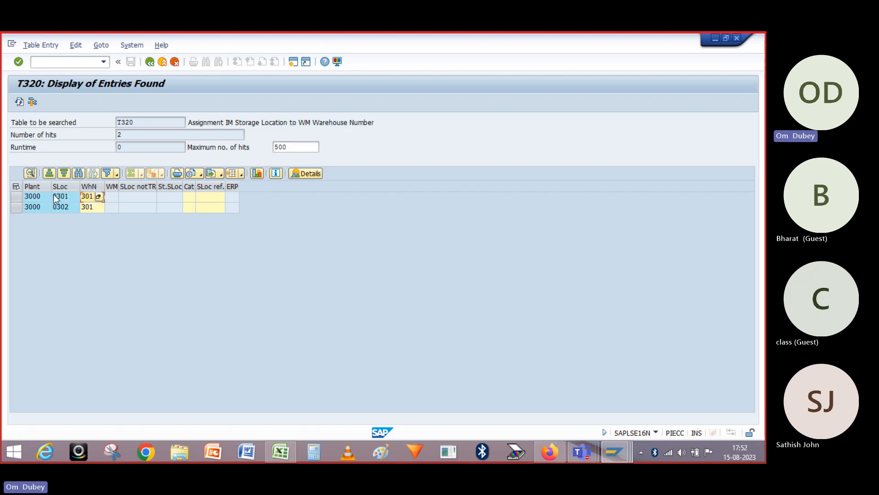
pyautogui.click(34, 197)
pyautogui.click(34, 205)
pyautogui.click(34, 198)
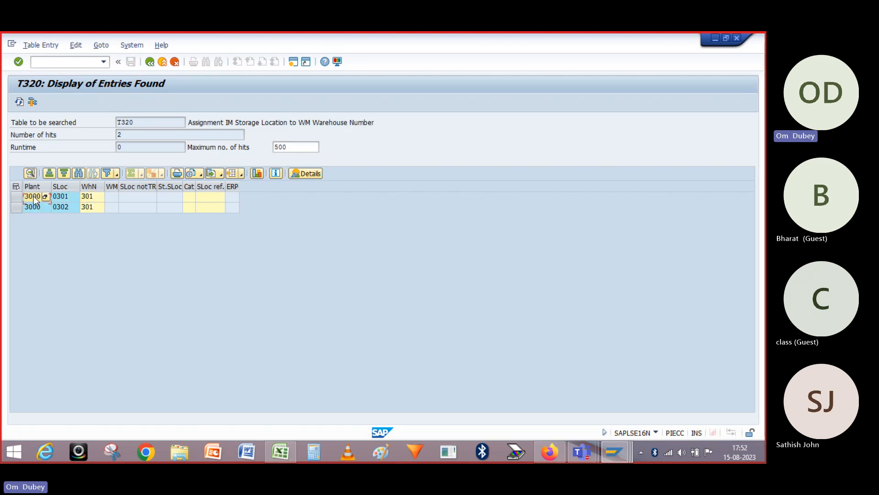
pyautogui.click(34, 205)
pyautogui.click(34, 197)
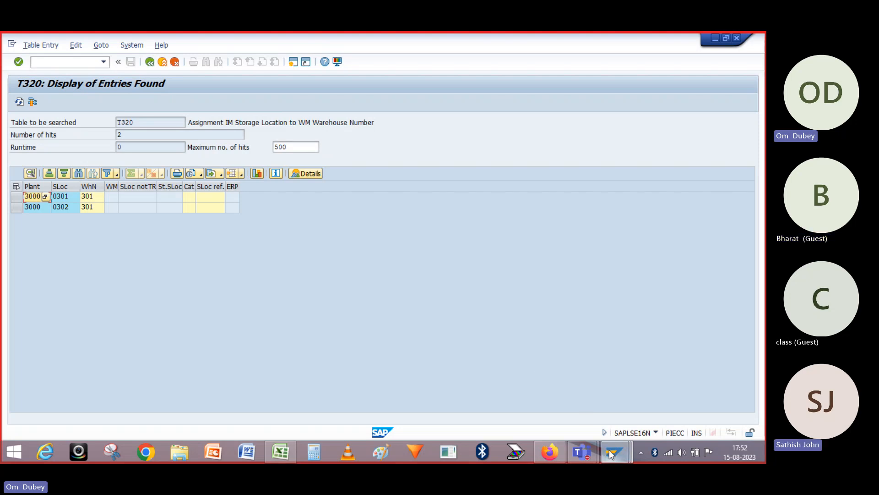
# - In the SAP window showing table T001L, restrict the selection to plant 3000 and list its storage locations
pyautogui.moveTo(613, 452)
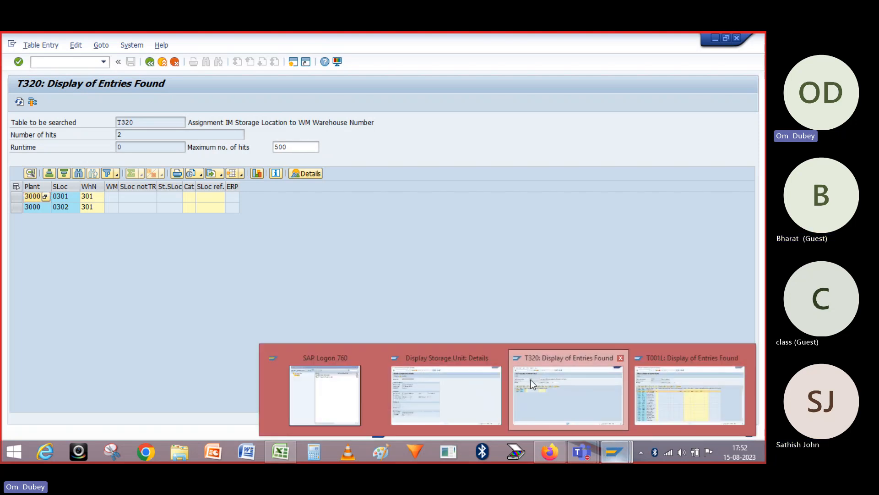
pyautogui.click(690, 395)
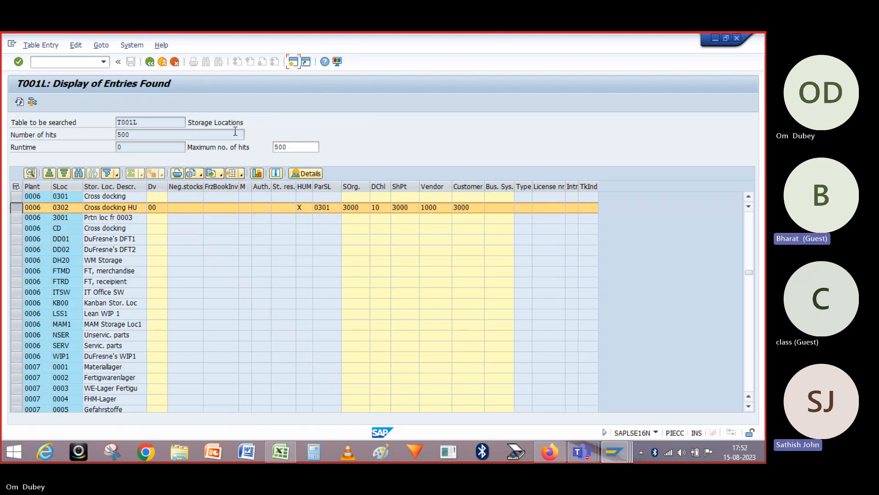
pyautogui.click(150, 62)
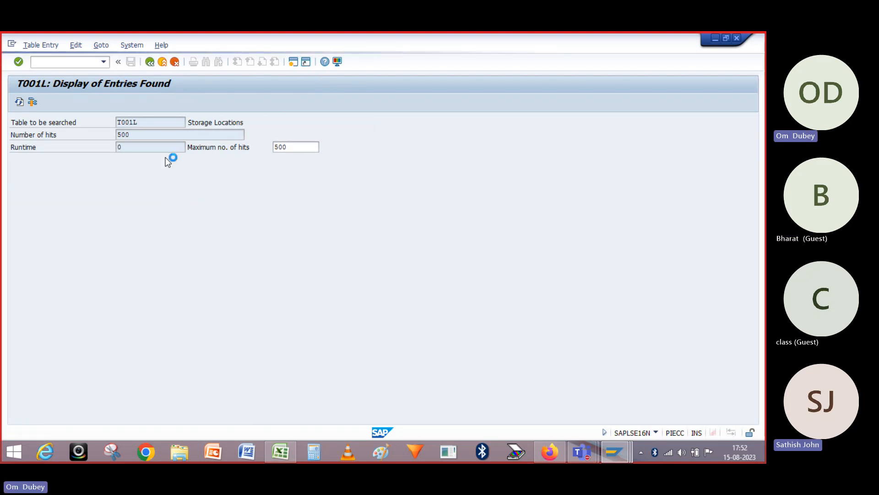
pyautogui.click(117, 220)
pyautogui.write('3')
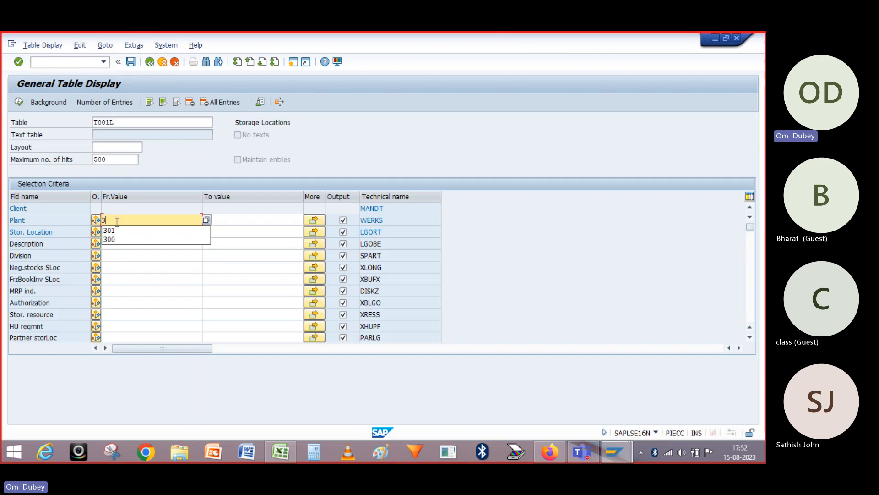
pyautogui.write('000')
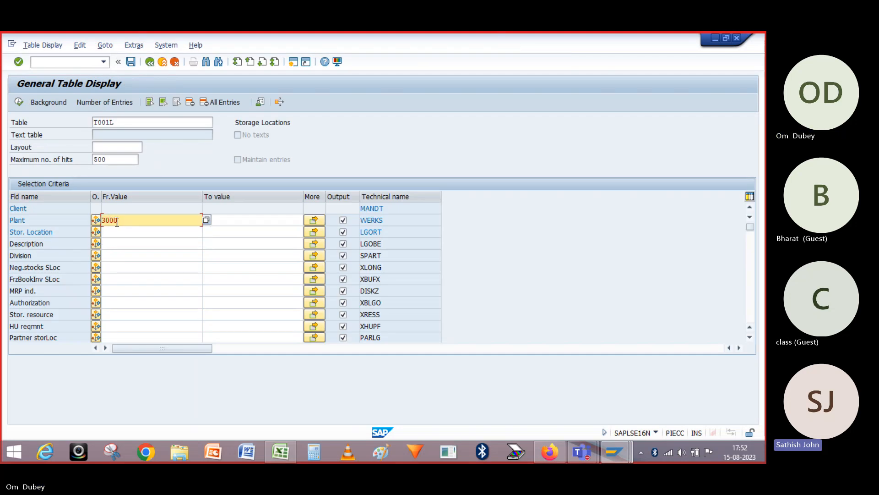
pyautogui.click(17, 103)
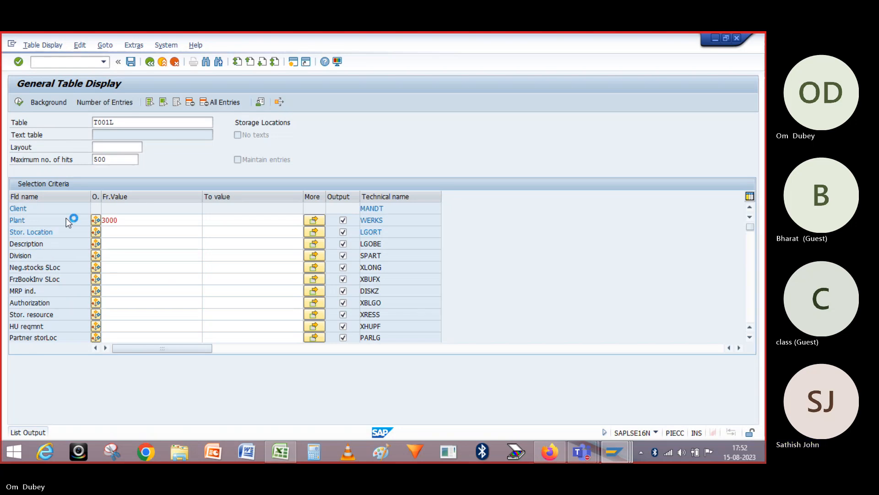
# - Compare the T320 warehouse assignments with the T001L storage locations and select the plant 3000 row for storage location 0302
pyautogui.hotkey('alt', 'Tab')
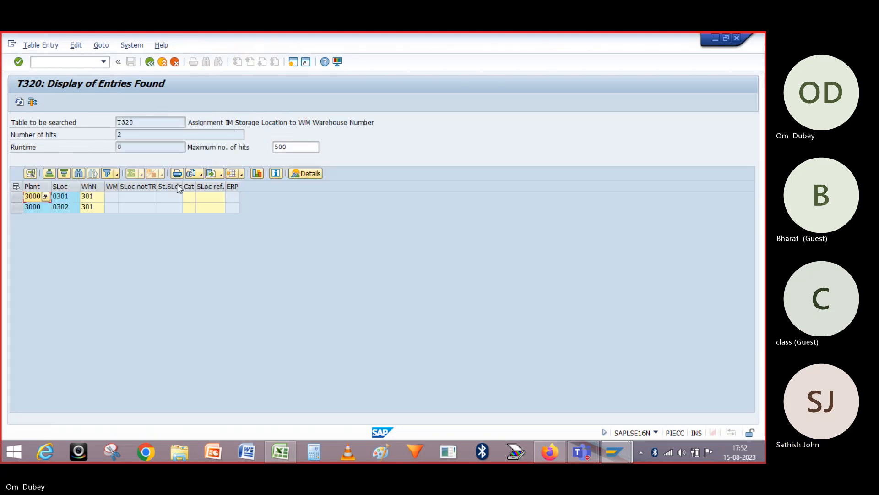
pyautogui.hotkey('alt', 'Tab')
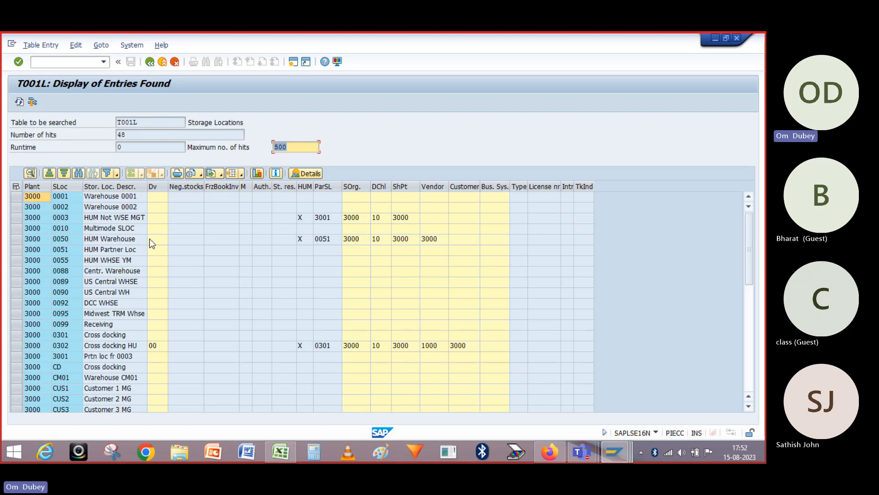
pyautogui.hotkey('alt', 'Tab')
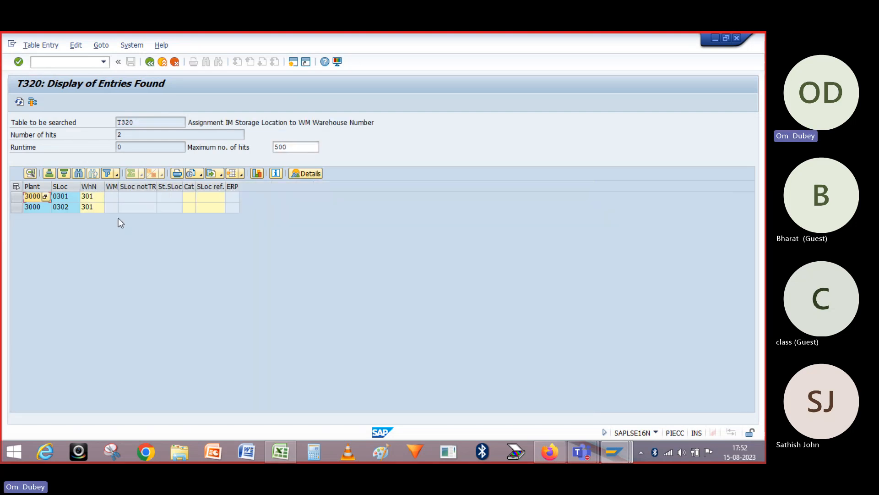
pyautogui.hotkey('alt', 'Tab')
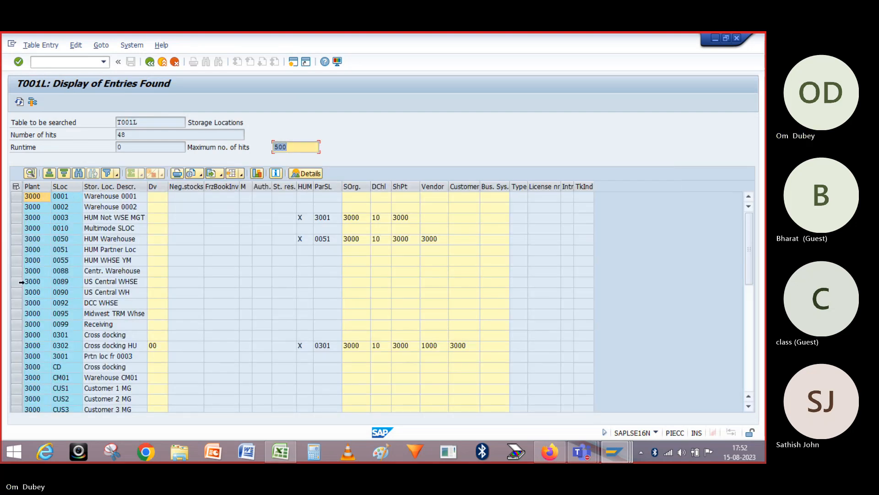
pyautogui.press('alt')
pyautogui.press('alt')
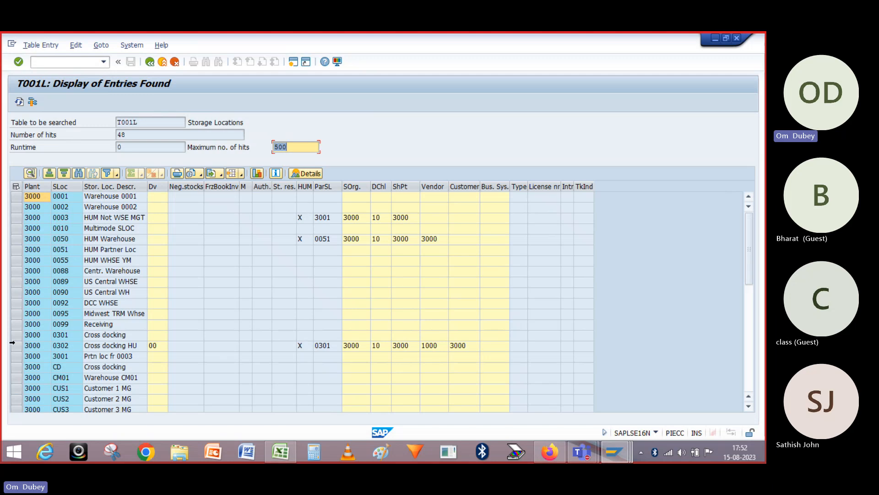
pyautogui.click(14, 346)
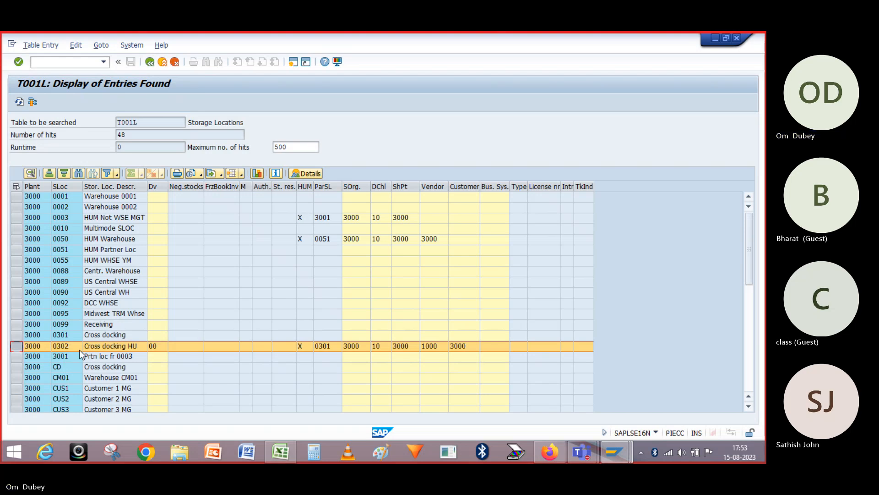
# - Check storage location 0302 in T320 against its HU requirement and partner location in T001L
pyautogui.hotkey('alt', 'Tab')
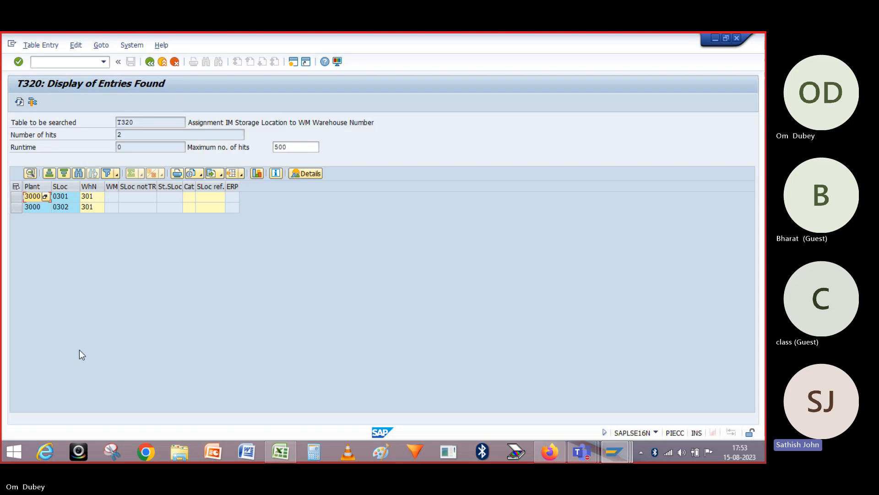
pyautogui.hotkey('alt', 'Tab')
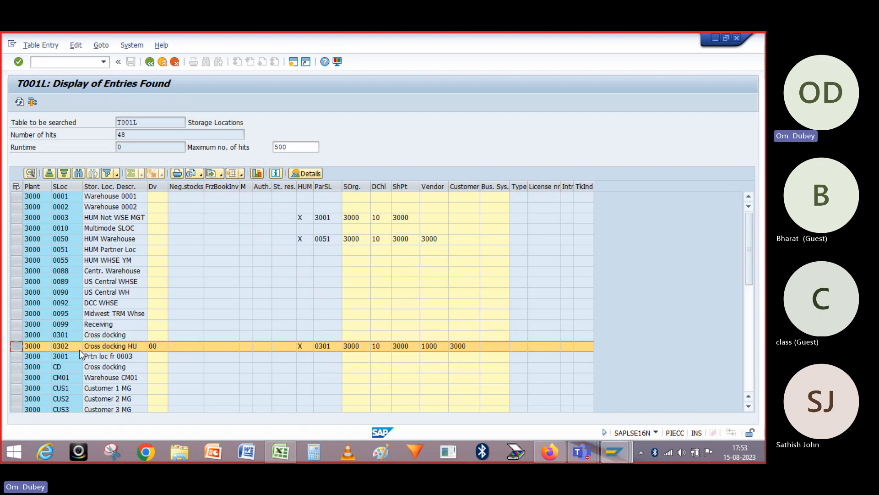
pyautogui.hotkey('alt', 'Tab')
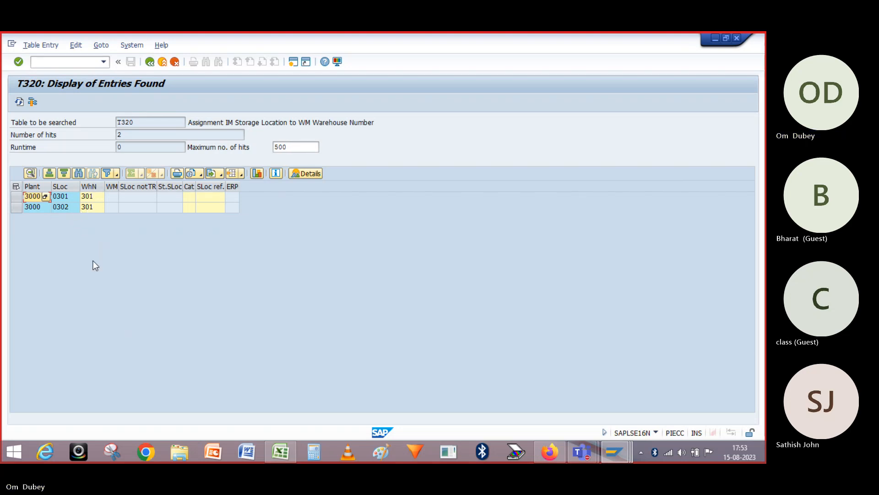
pyautogui.doubleClick(69, 207)
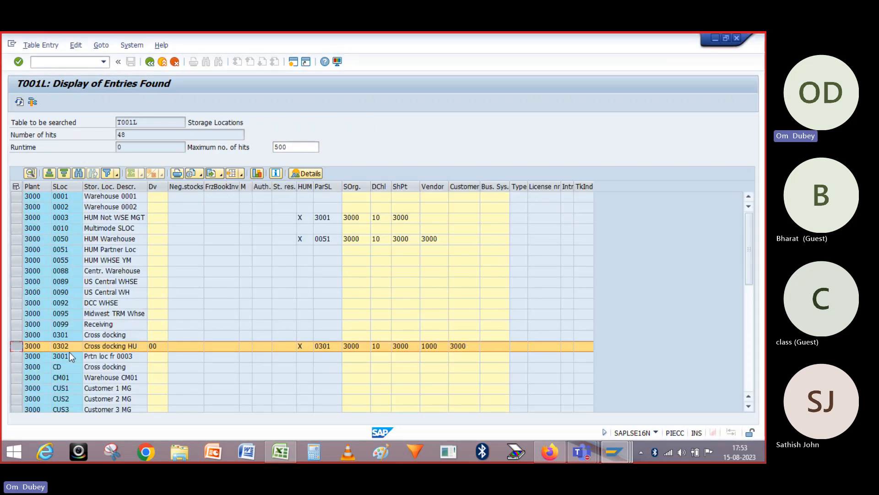
pyautogui.press('F3')
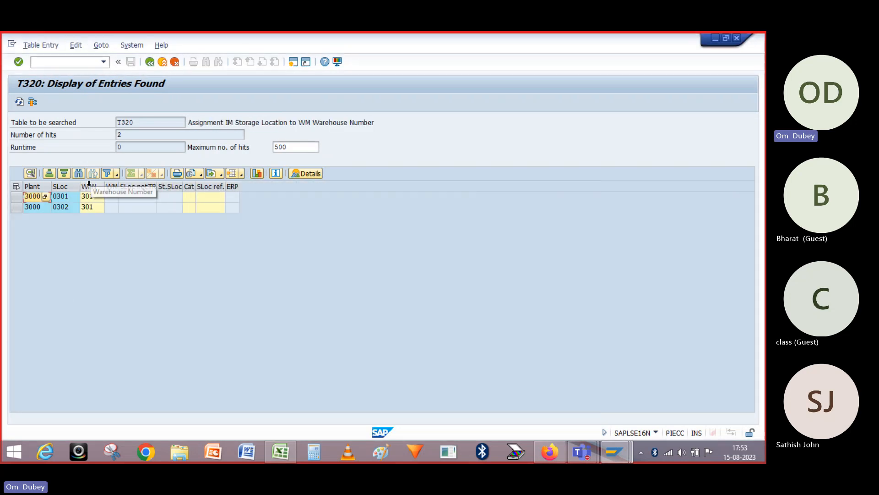
pyautogui.click(63, 206)
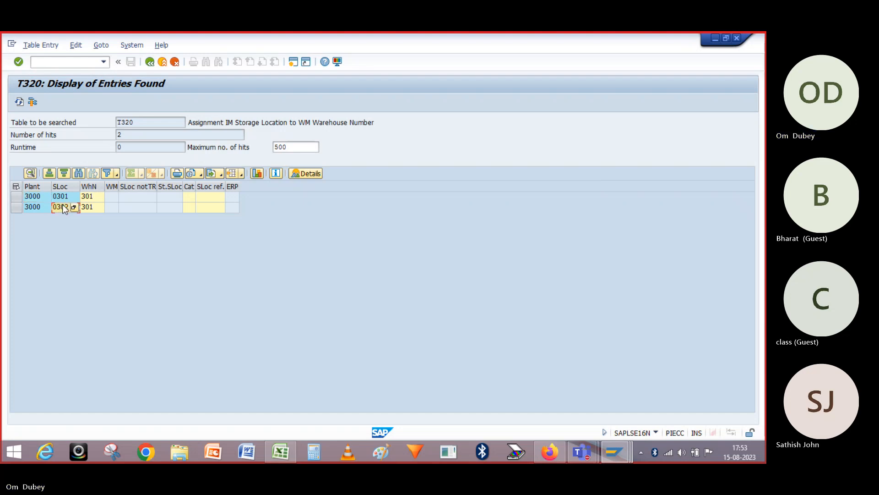
pyautogui.doubleClick(63, 206)
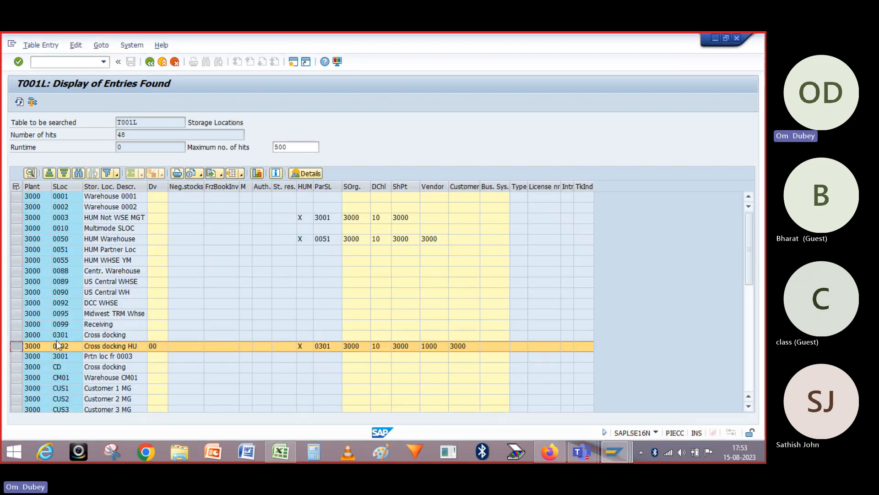
# - View the detailed T001L record of storage location 0302 from its partner location field and close it
pyautogui.click(329, 346)
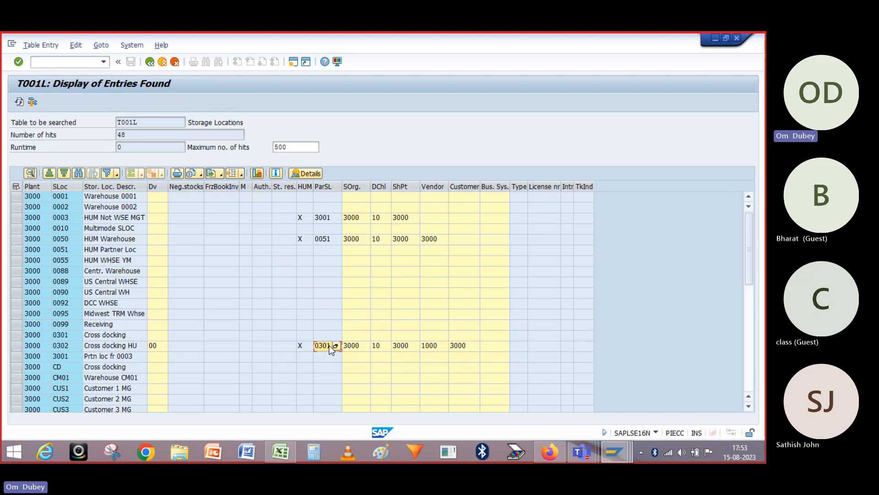
pyautogui.doubleClick(331, 349)
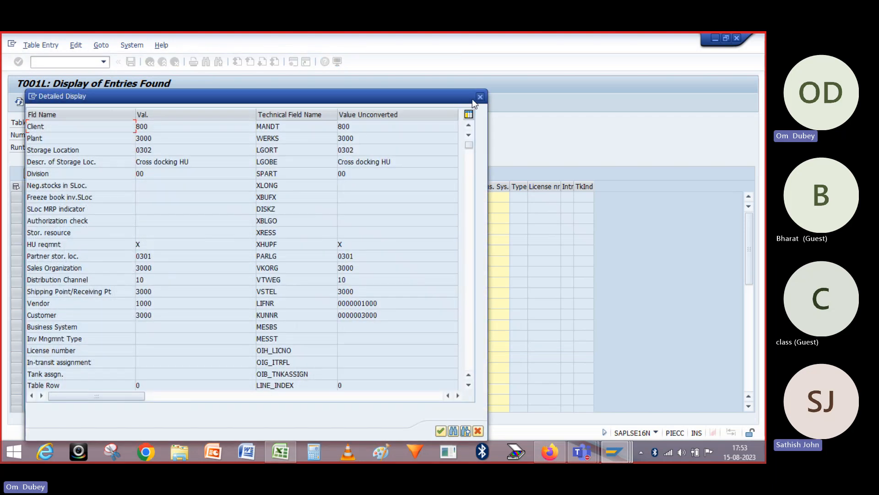
pyautogui.click(480, 97)
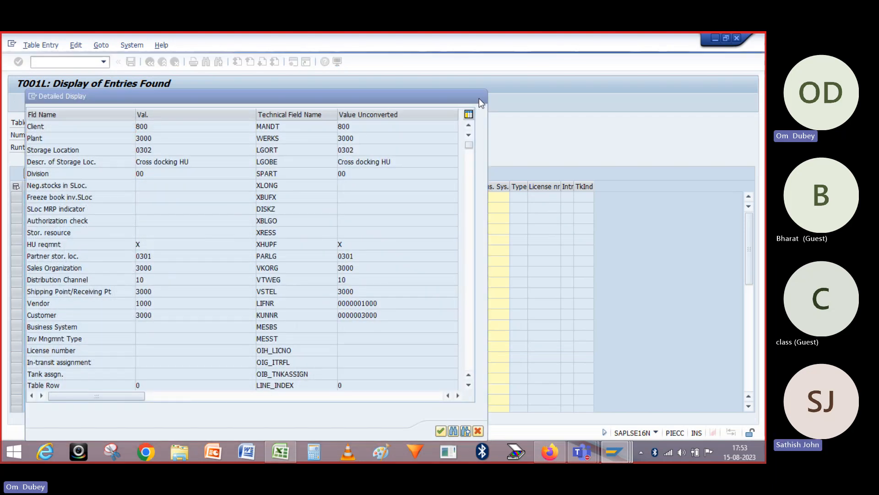
# - Return to the T320 entries and check the warehouse number assigned to storage location 0301
pyautogui.hotkey('alt', 'Tab')
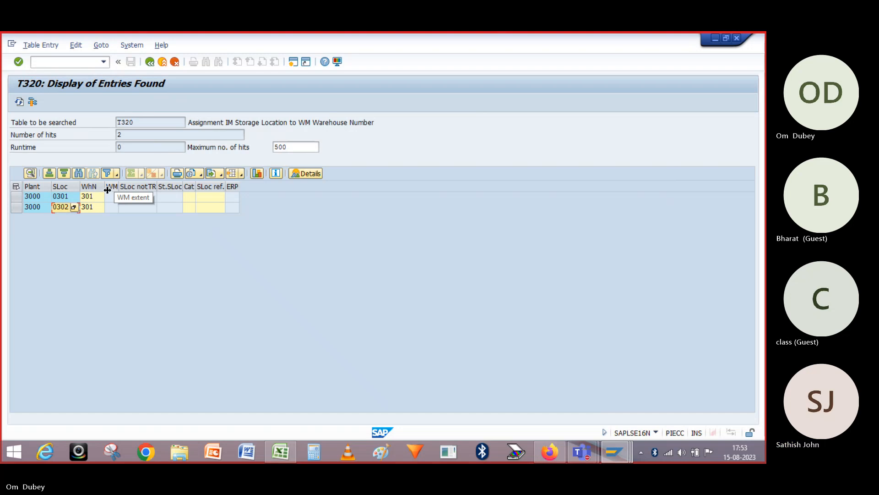
pyautogui.click(92, 196)
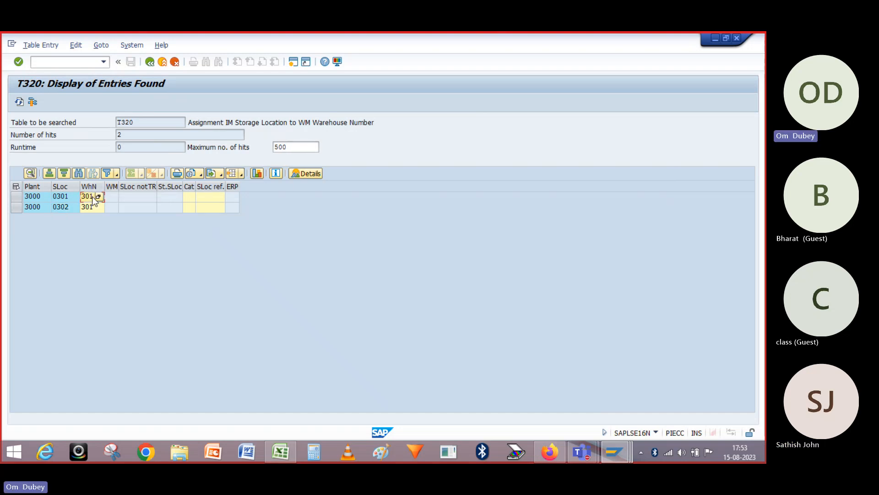
pyautogui.click(66, 197)
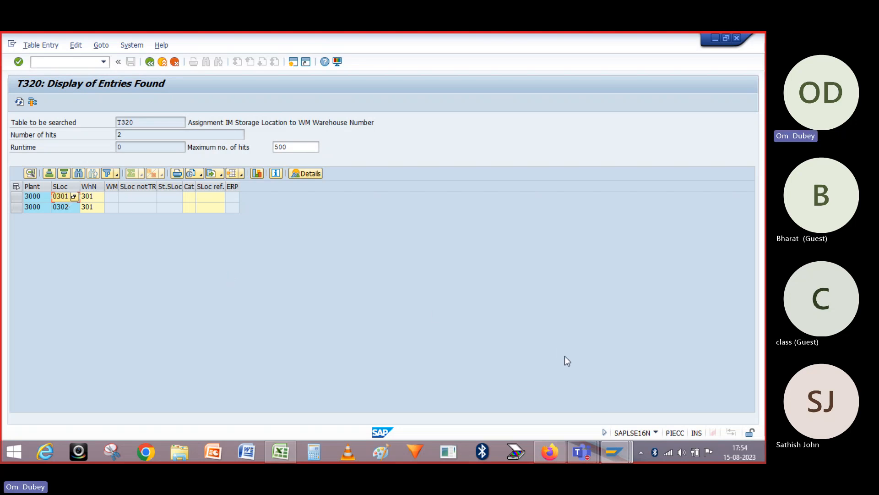
# - In the storage unit details window, open the HU stock and widen the handling unit tree to show quantity and unit
pyautogui.moveTo(619, 455)
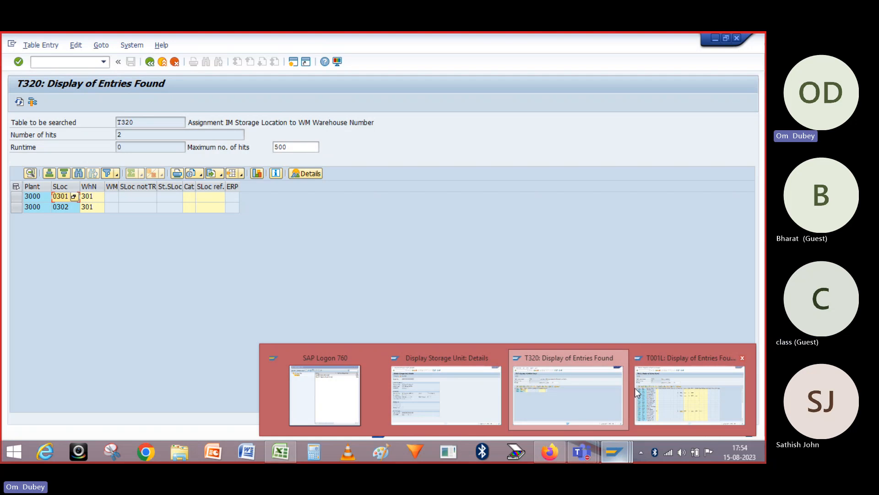
pyautogui.moveTo(583, 375)
pyautogui.moveTo(501, 376)
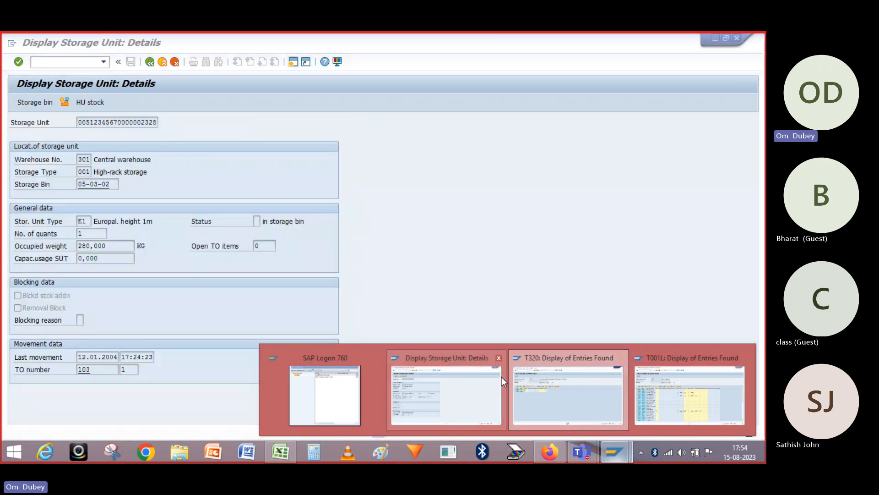
pyautogui.click(447, 383)
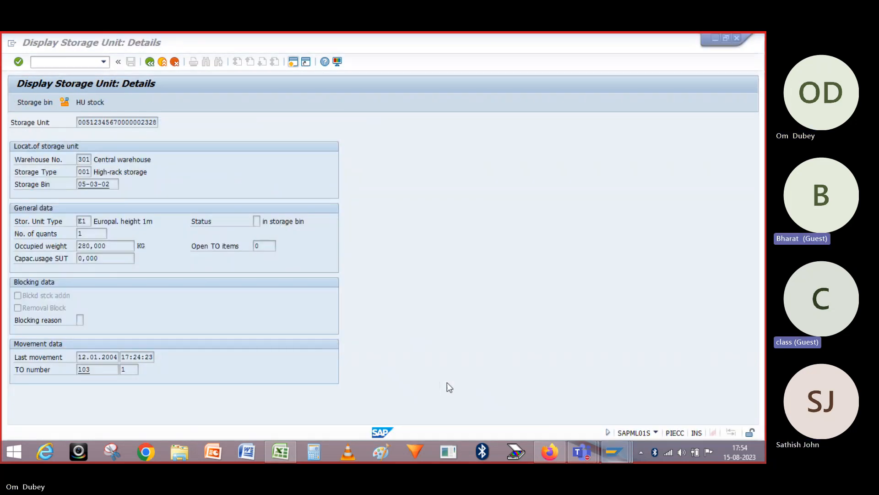
pyautogui.click(81, 103)
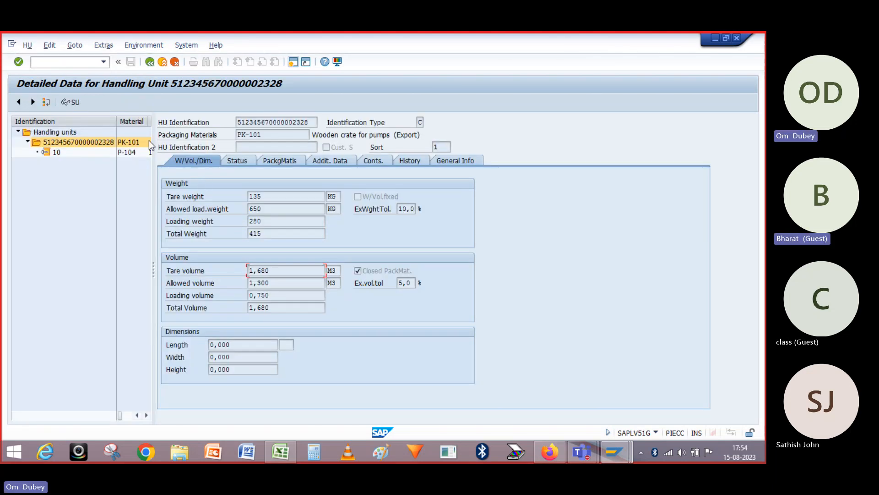
pyautogui.moveTo(155, 190); pyautogui.dragTo(219, 226)
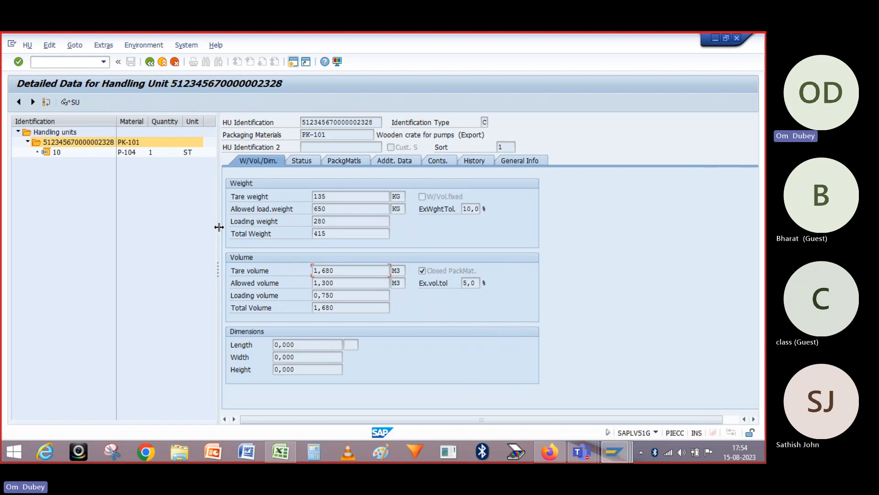
# - View the handling unit's status data and its system status details, and return to the handling unit
pyautogui.click(306, 160)
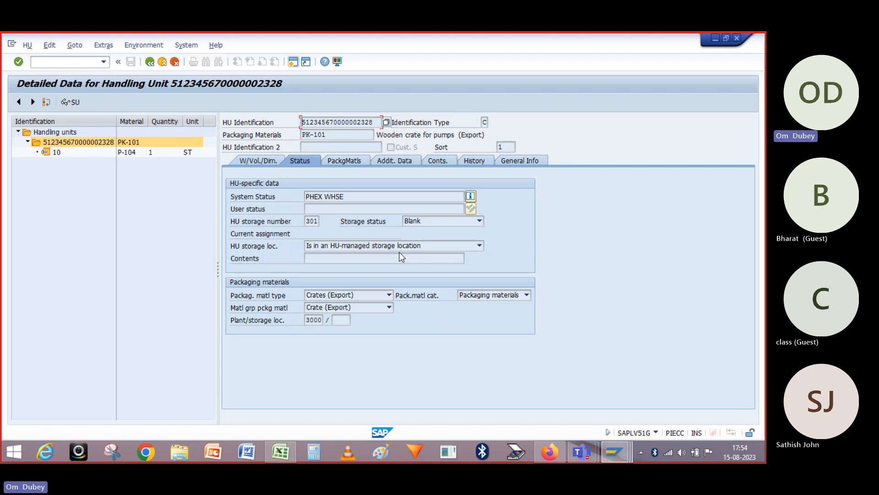
pyautogui.click(471, 196)
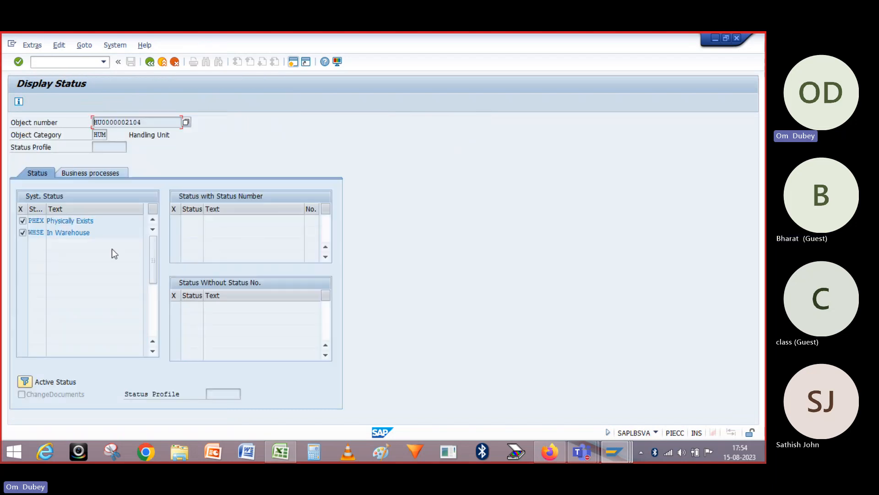
pyautogui.click(153, 62)
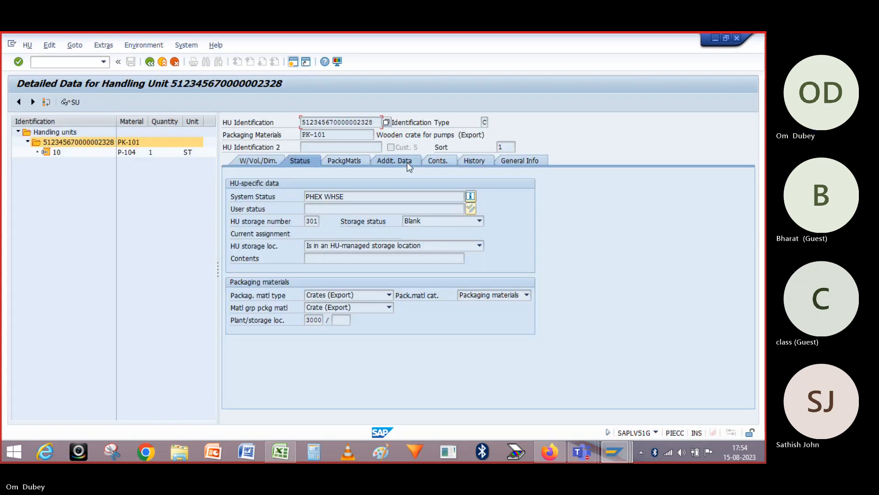
# - Open the inbound delivery from the handling unit's history
pyautogui.click(479, 160)
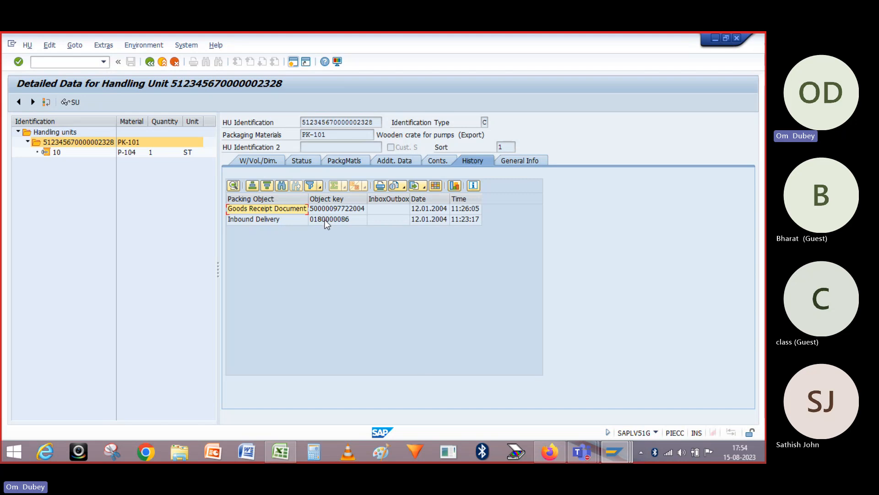
pyautogui.click(324, 220)
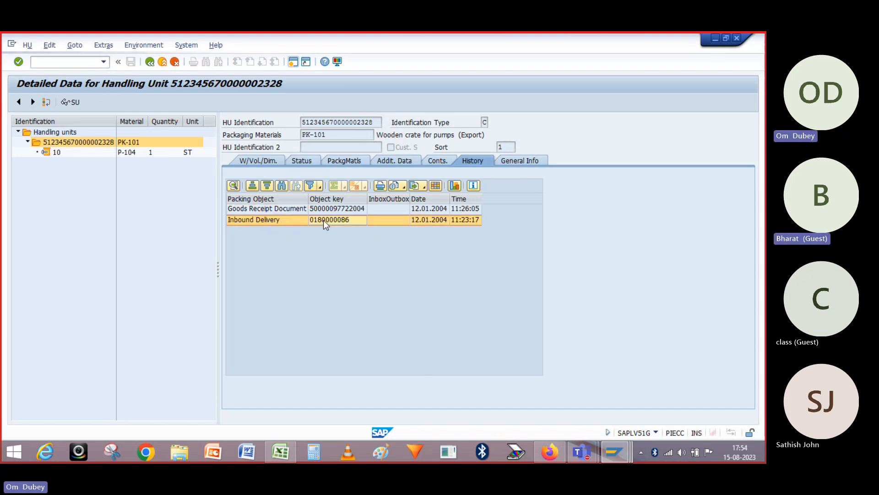
pyautogui.doubleClick(323, 220)
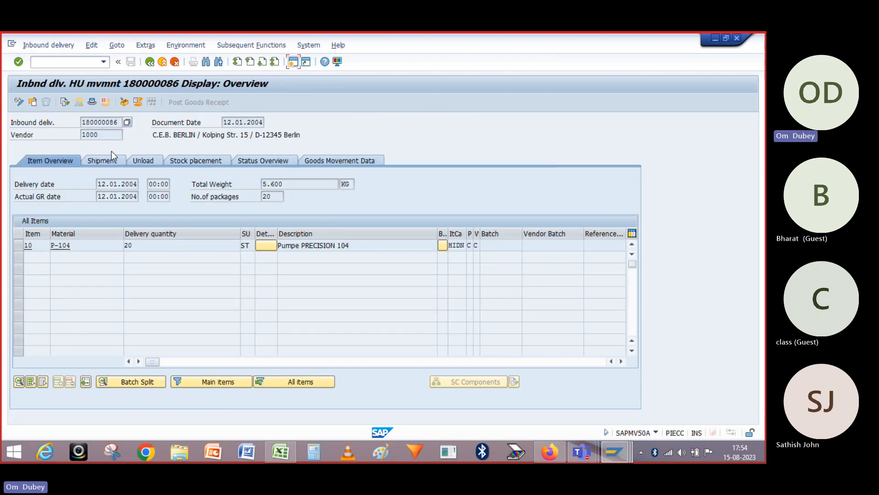
# - Check the inbound delivery's vendor and item P-104, view its packed handling units, and return to the delivery overview
pyautogui.click(104, 134)
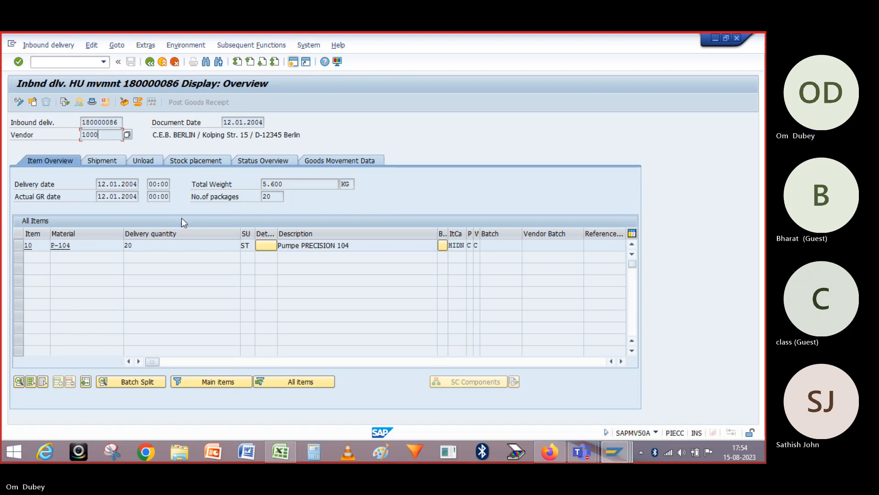
pyautogui.click(146, 250)
pyautogui.click(125, 103)
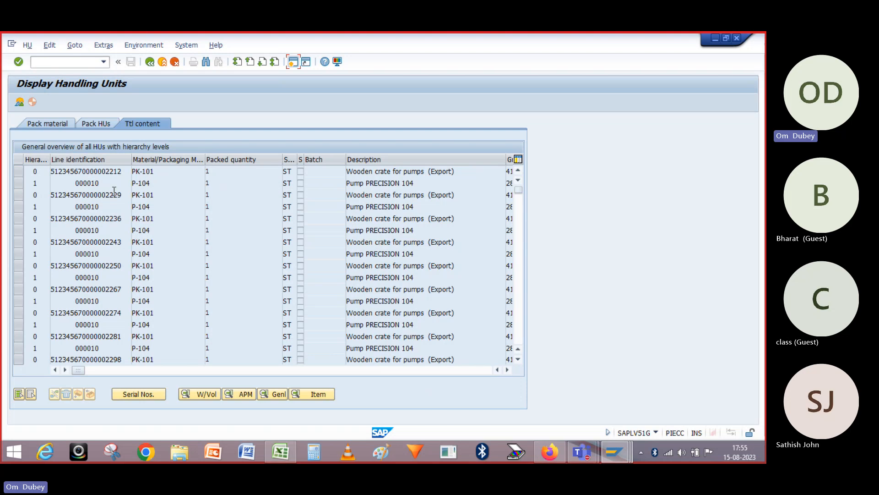
pyautogui.click(150, 63)
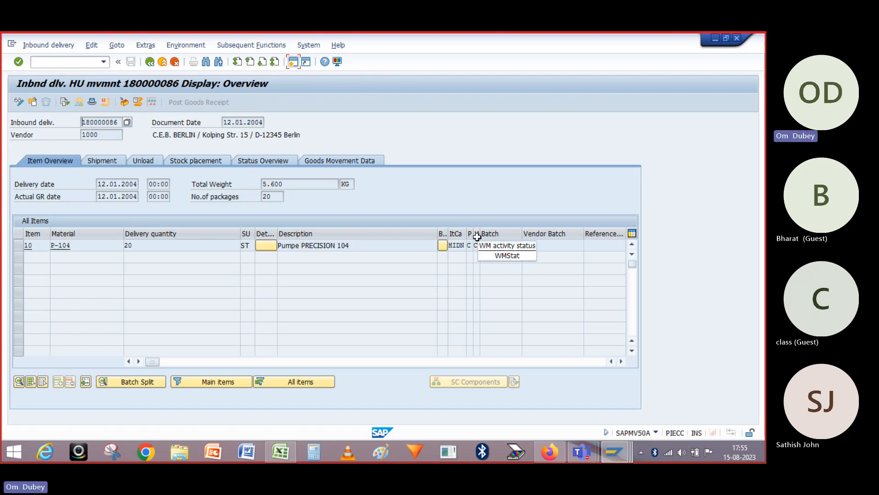
# - Widen the WM activity status column, review the delivery's status overview, and return to the handling unit history
pyautogui.moveTo(481, 234); pyautogui.dragTo(500, 234)
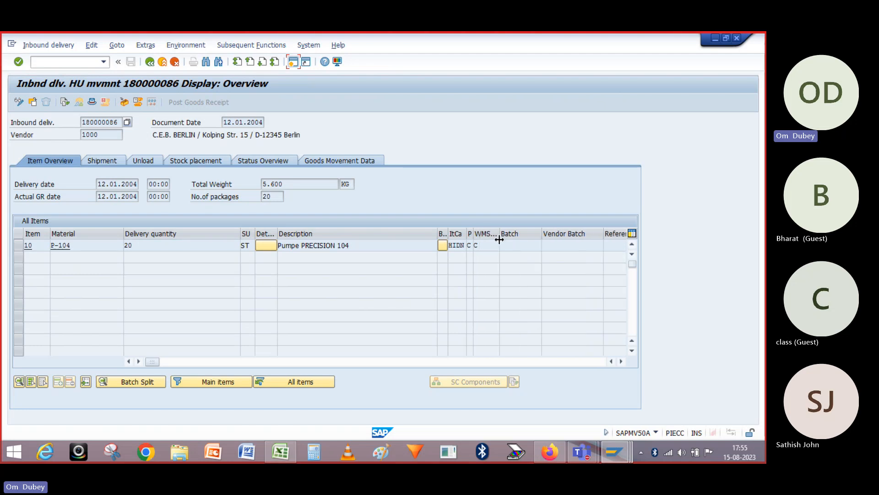
pyautogui.click(261, 163)
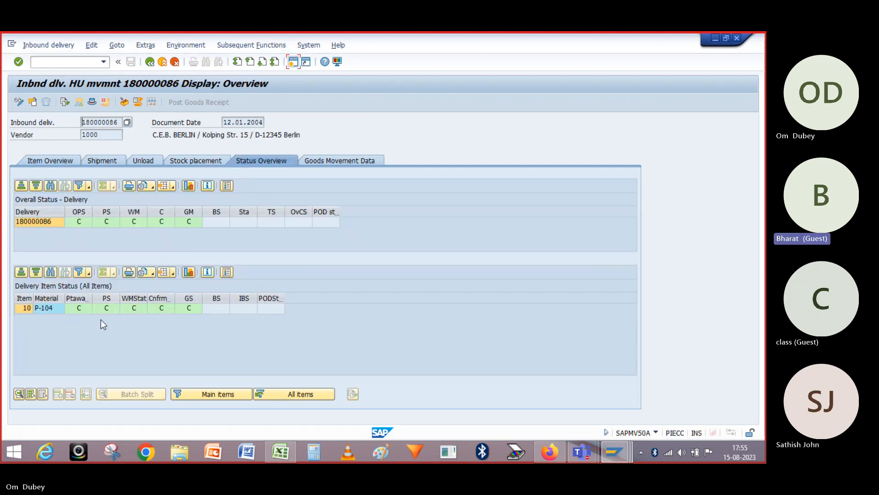
pyautogui.click(147, 64)
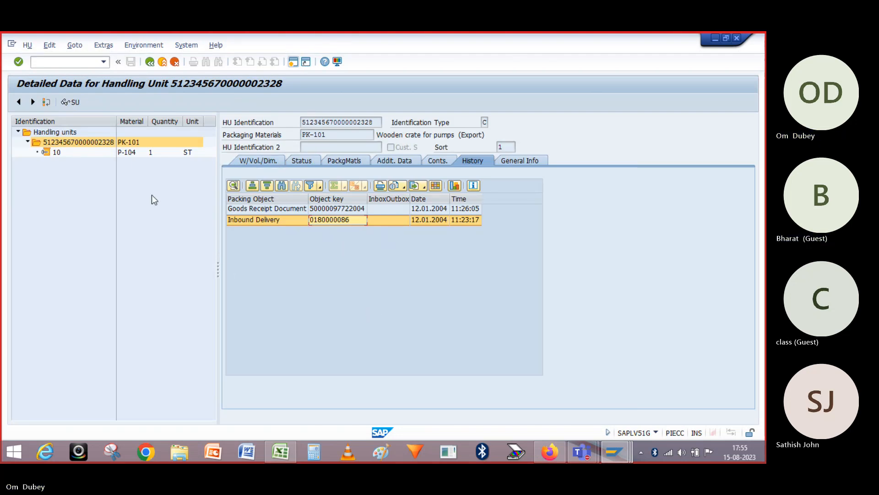
# - Compare the handling unit's packaging material PK-101 with its packed material P-104 in the handling unit tree
pyautogui.click(132, 143)
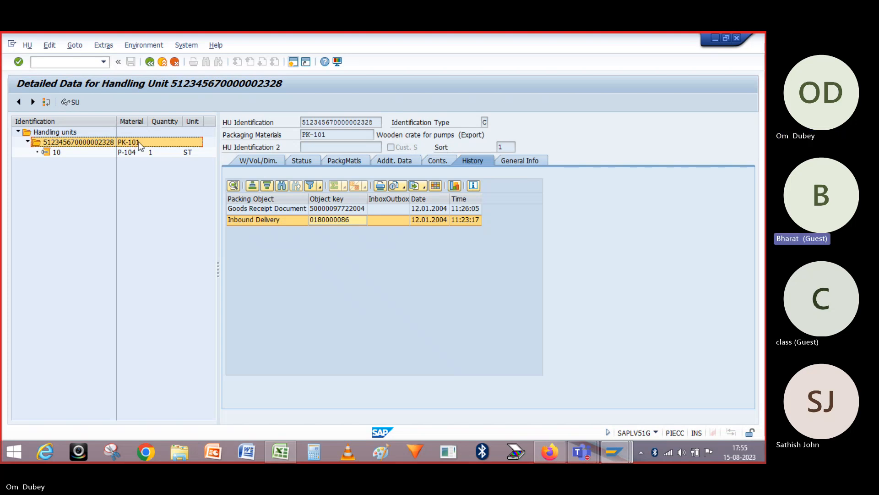
pyautogui.click(130, 151)
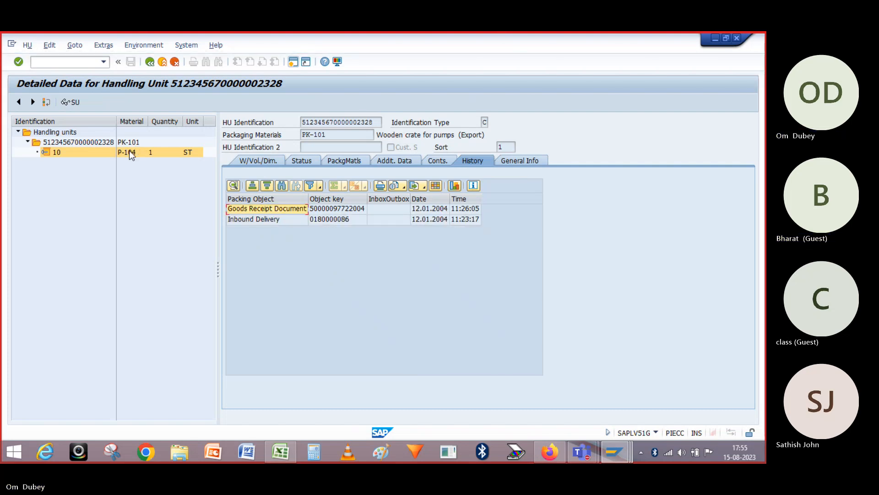
pyautogui.click(129, 144)
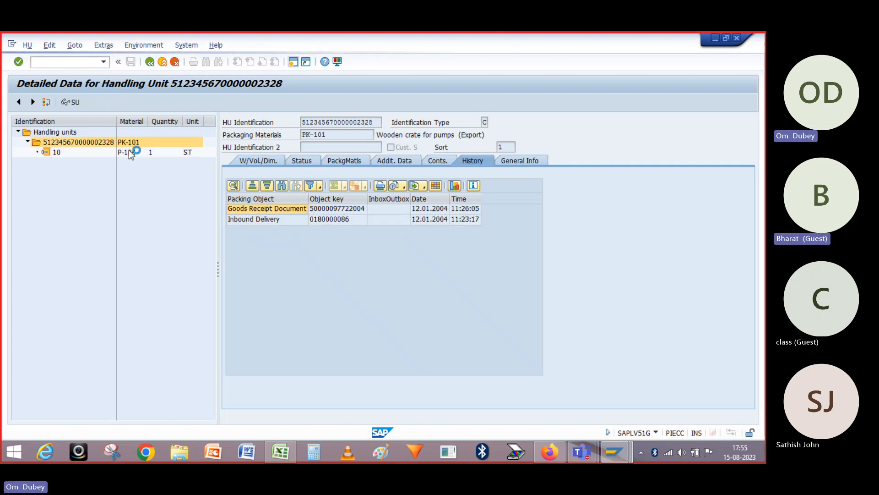
pyautogui.click(128, 152)
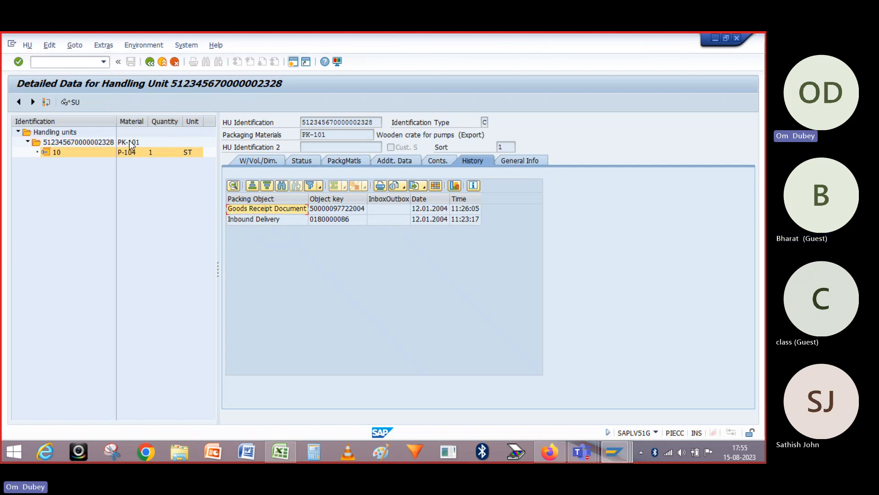
pyautogui.click(129, 142)
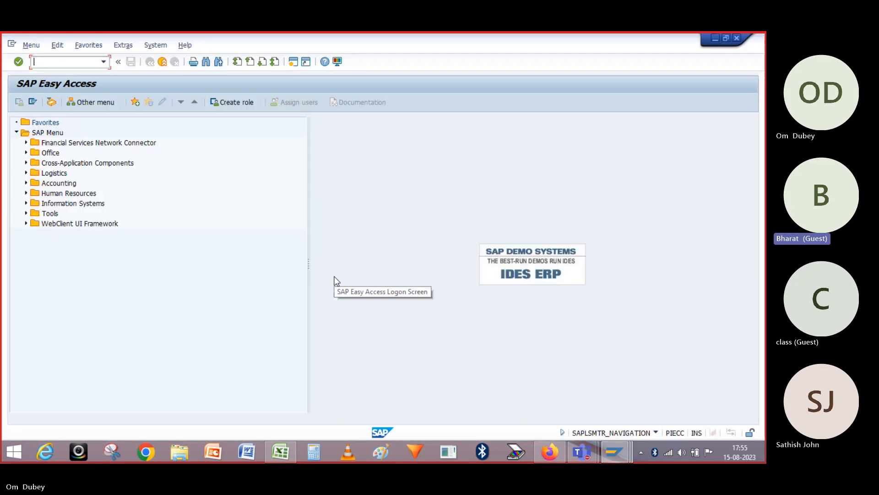
# - Start transaction HU02 for creating non-assigned handling units and select the Physical status field
pyautogui.write('HU')
pyautogui.press('Return')
pyautogui.write('HU')
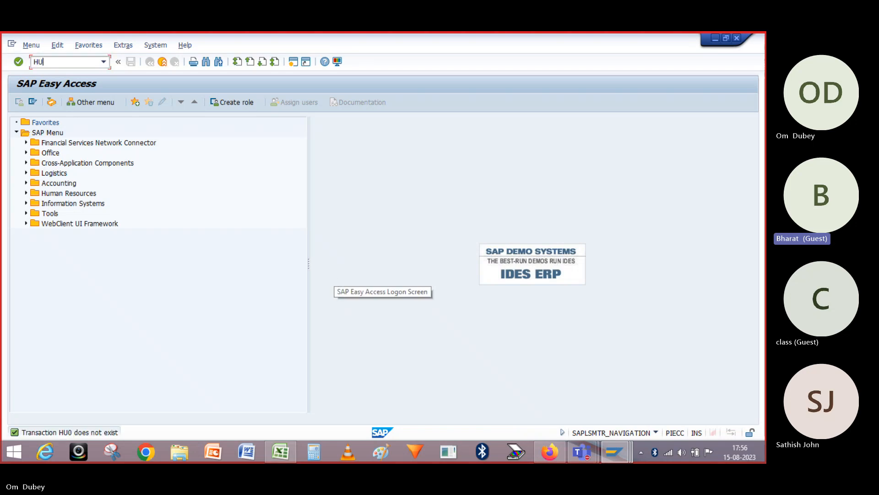
pyautogui.press('Return')
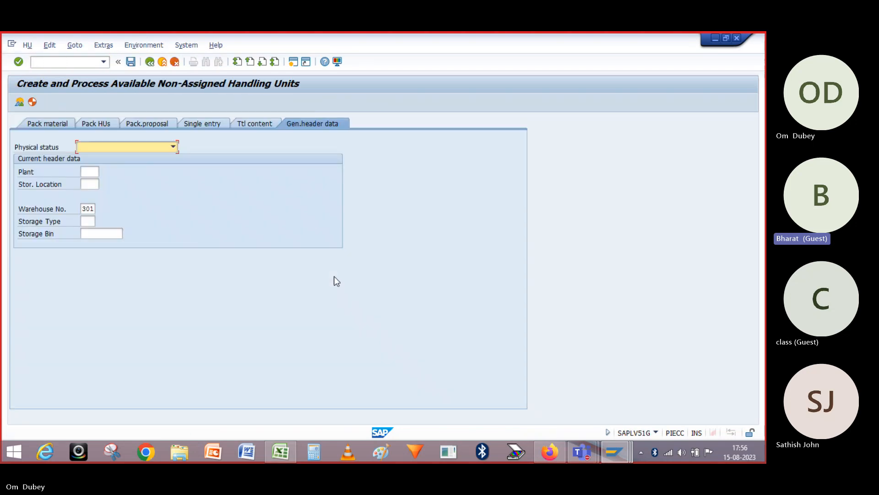
pyautogui.click(103, 144)
# - Check the recently used transaction codes and show the Pack material view of the handling unit creation screen
pyautogui.moveTo(614, 452)
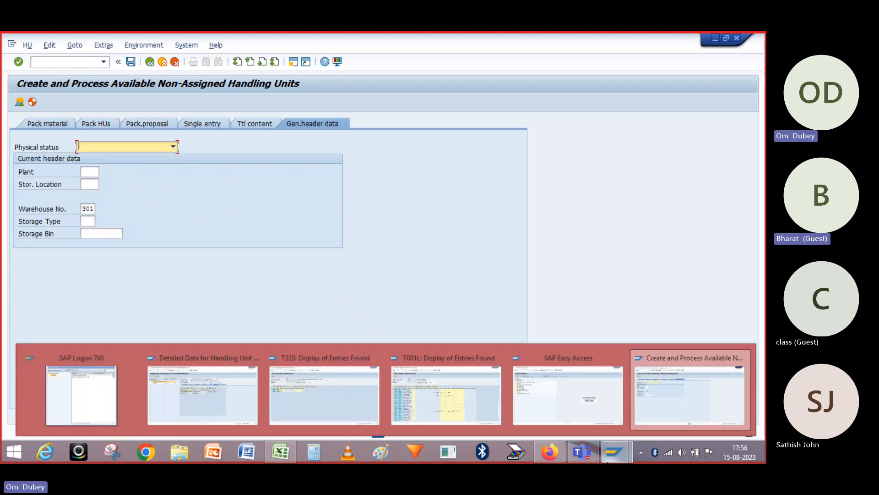
pyautogui.moveTo(576, 398)
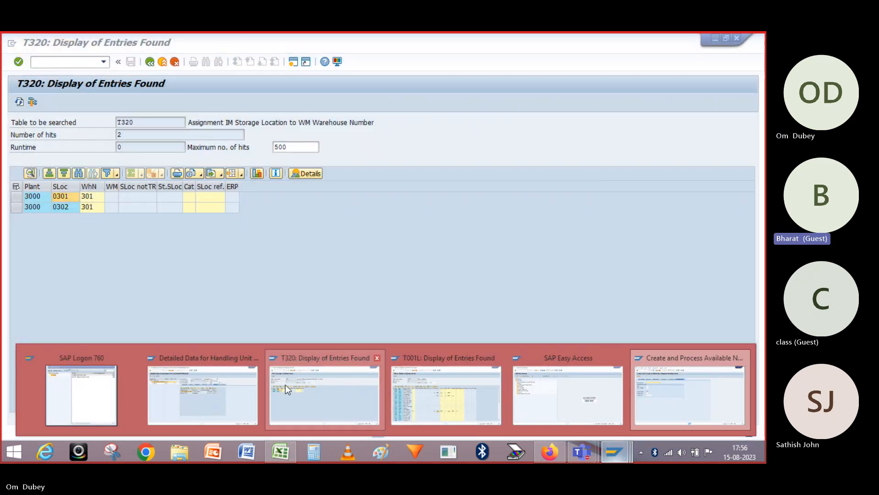
pyautogui.moveTo(443, 390)
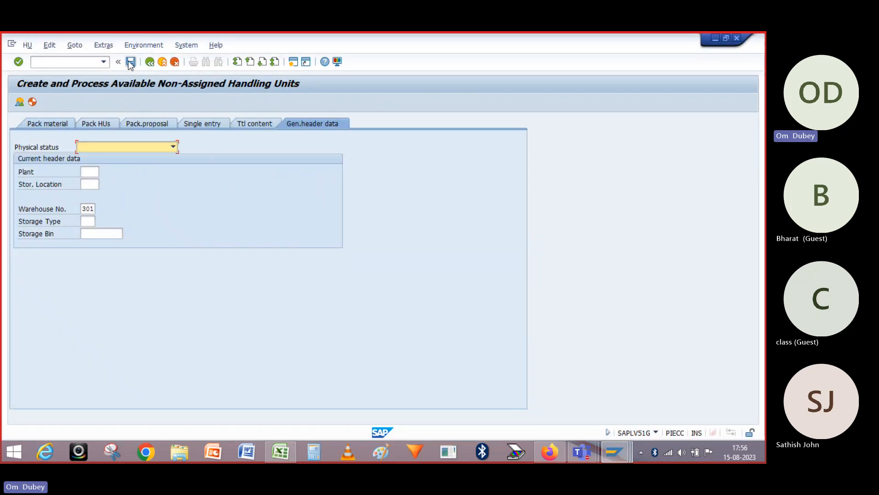
pyautogui.click(104, 62)
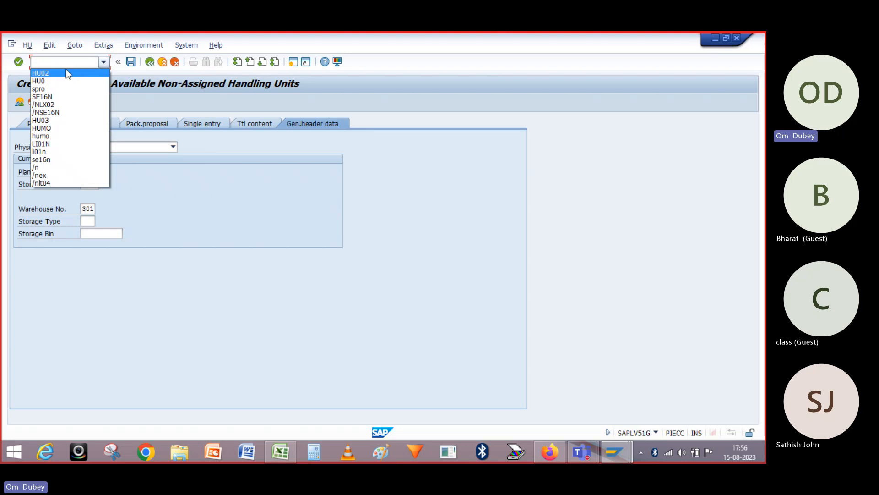
pyautogui.click(209, 222)
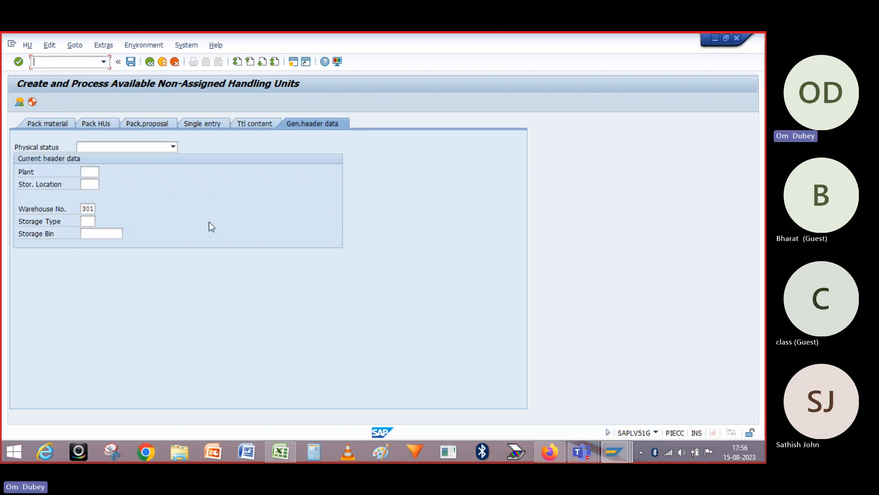
pyautogui.click(49, 120)
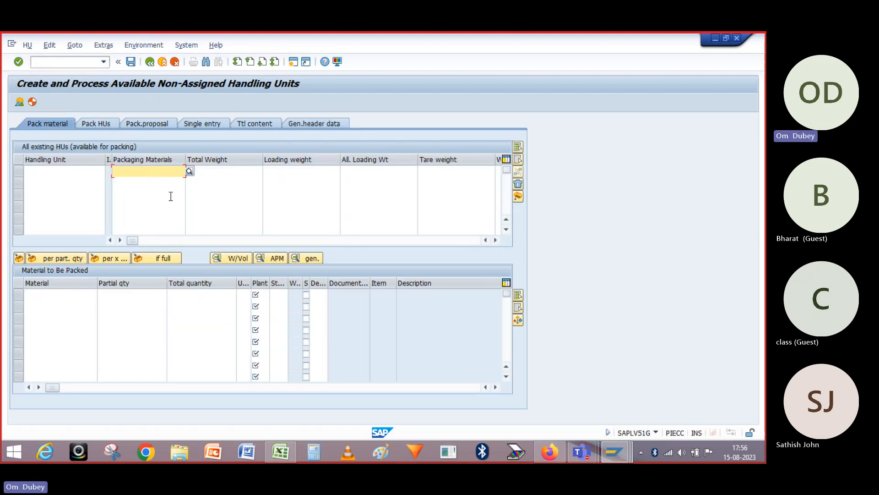
# - Switch back to the window with the detailed data of the handling unit packed in PK-101
pyautogui.hotkey('alt', 'Tab')
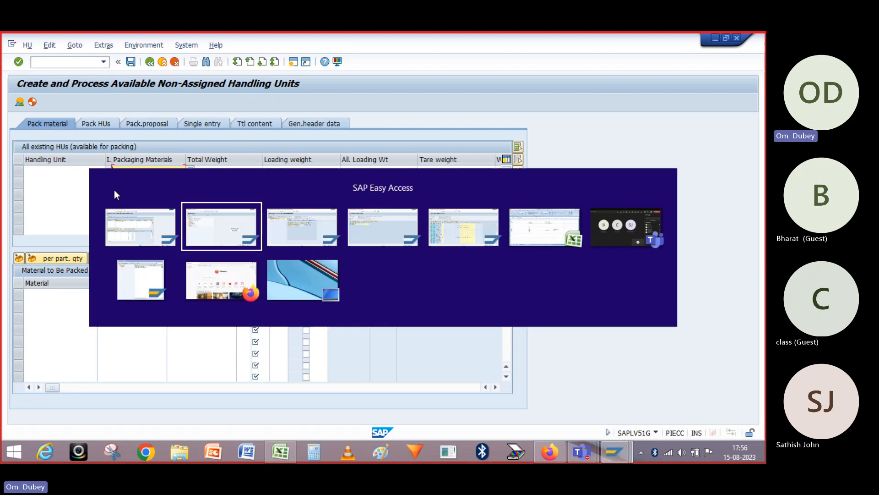
pyautogui.hotkey('alt', 'Tab')
pyautogui.hotkey('alt', 'Tab')
pyautogui.hotkey('alt', 'Tab')
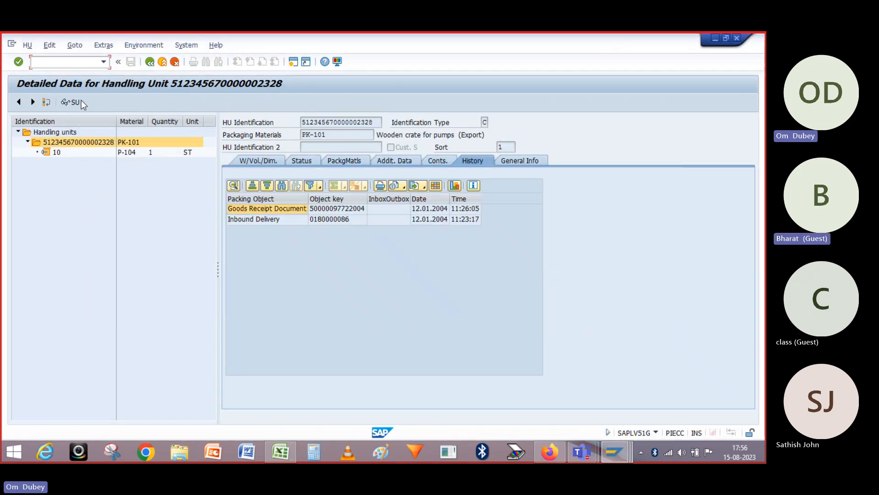
# - Display the storage unit details for the handling unit packed in PK-101, and return to its detailed data
pyautogui.click(73, 102)
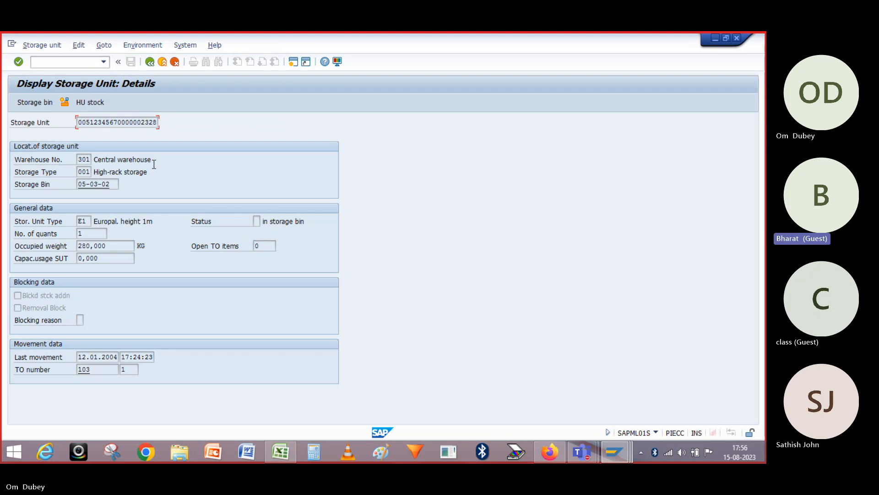
pyautogui.click(87, 100)
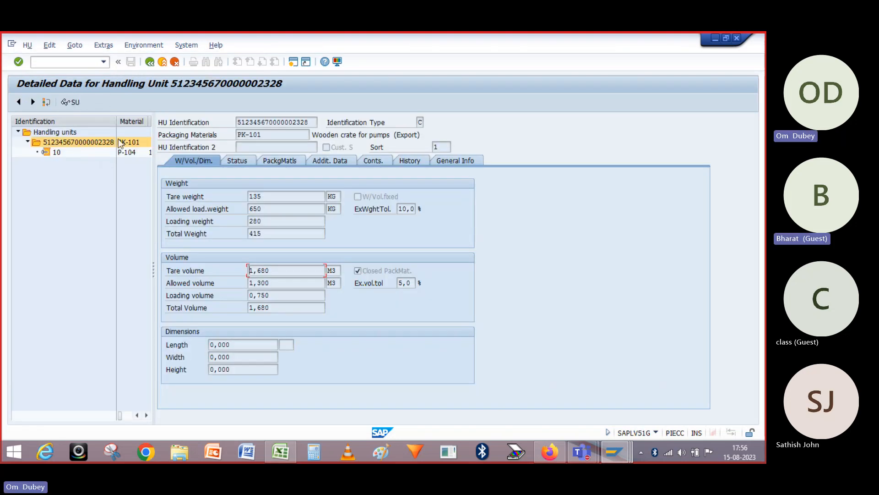
# - Create a non-assigned handling unit with packaging material PK-101 in the handling unit creation window
pyautogui.hotkey('alt', 'Tab')
pyautogui.write('P')
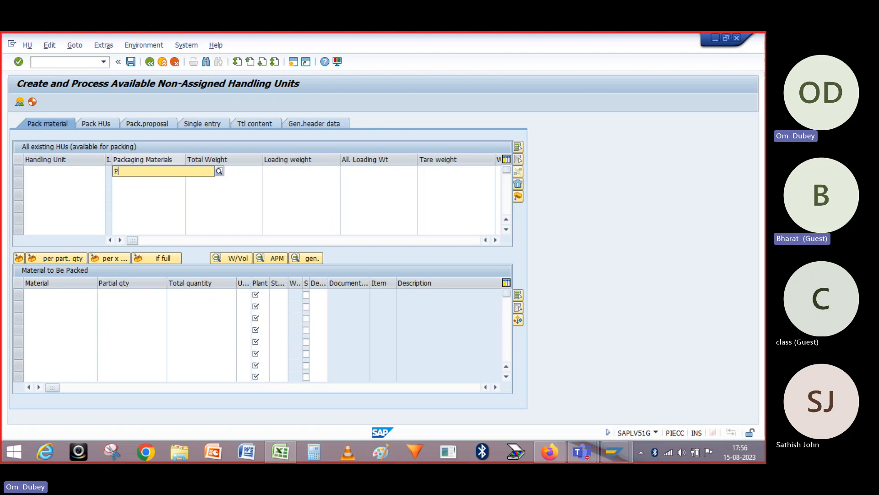
pyautogui.write('K-101')
pyautogui.press('Return')
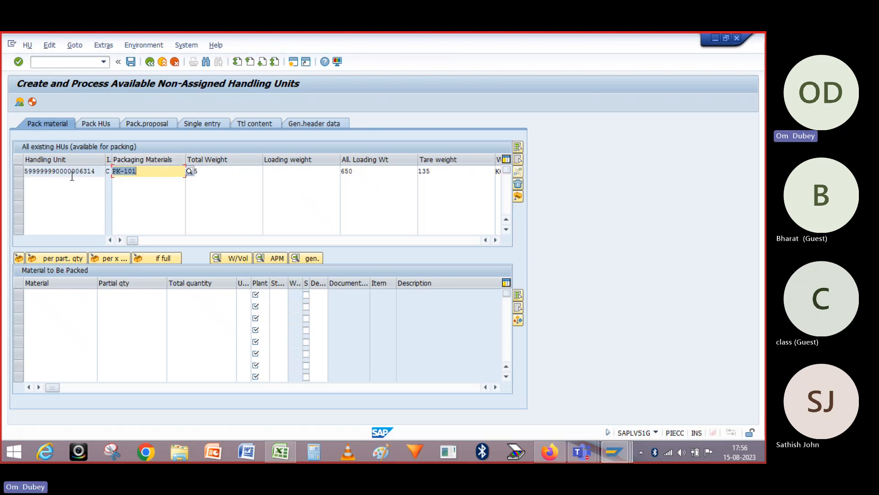
pyautogui.click(21, 169)
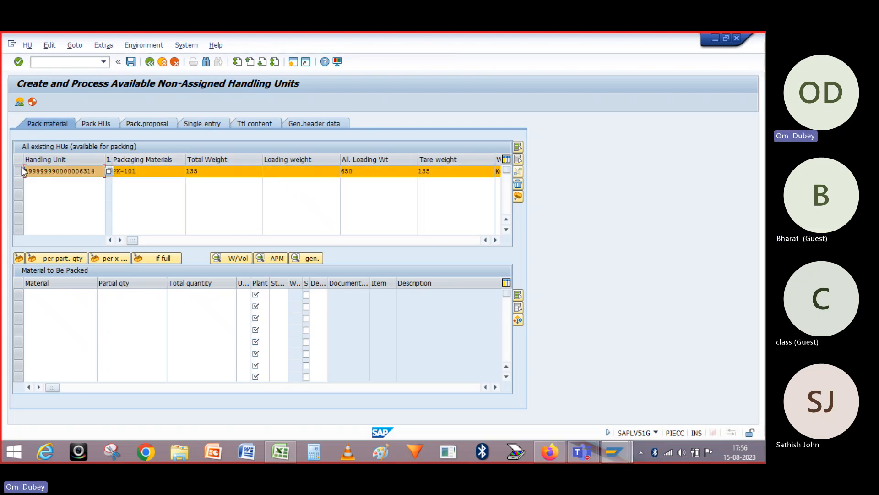
pyautogui.click(93, 170)
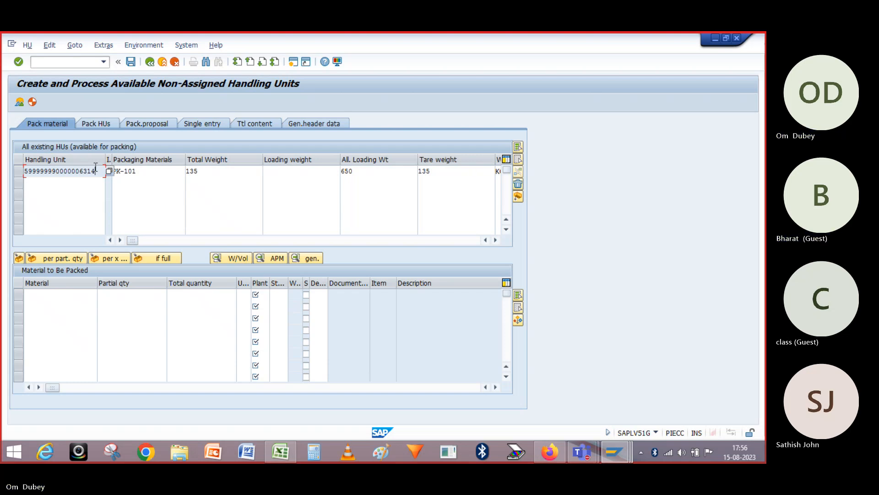
# - Check the packed material in the existing handling unit and enter P-104 as the material to be packed
pyautogui.click(59, 293)
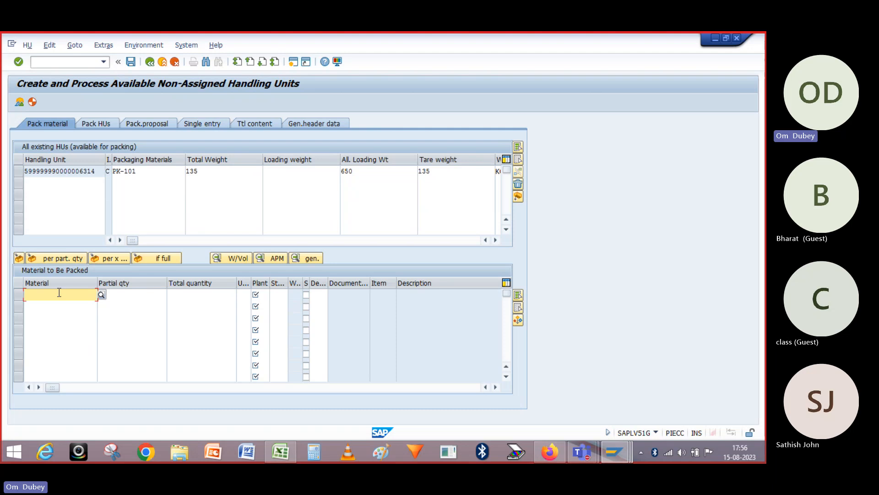
pyautogui.hotkey('alt', 'Tab')
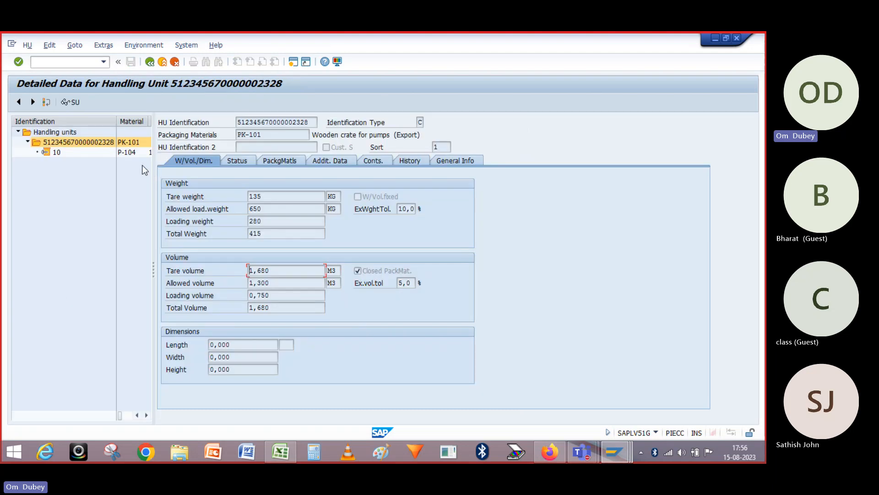
pyautogui.hotkey('alt', 'Tab')
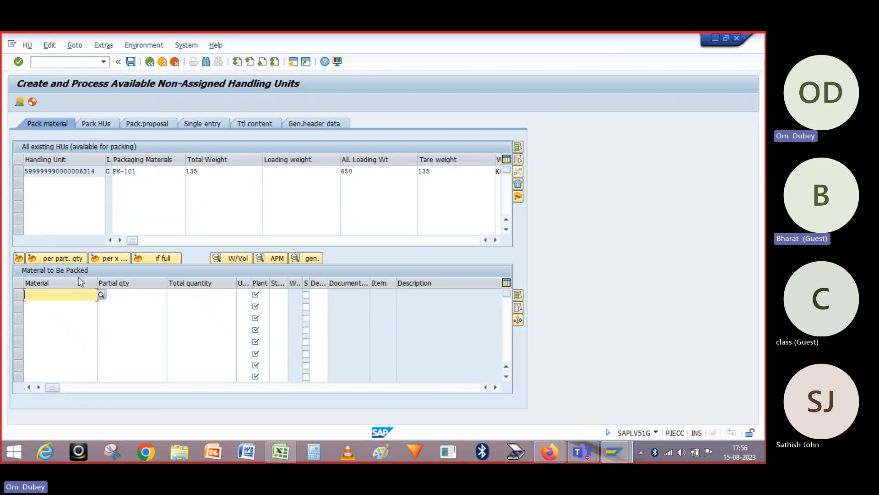
pyautogui.write('P-104')
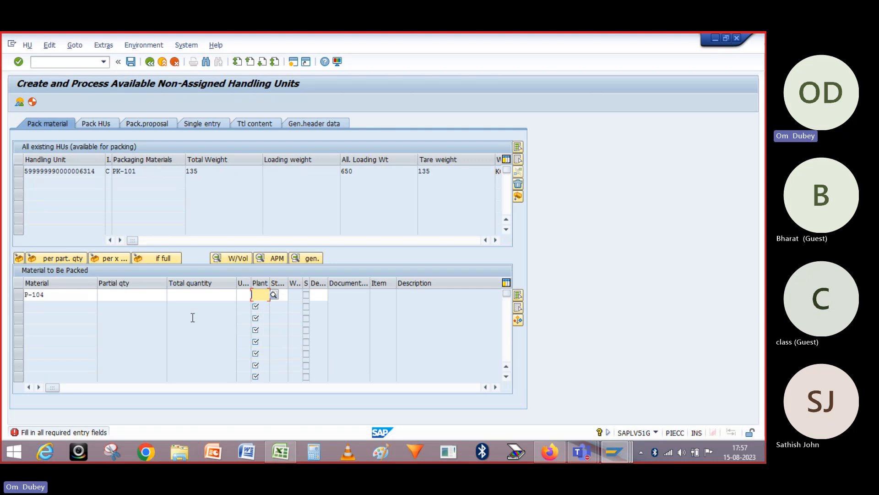
# - Set plant 3000, storage location 0301 and destination storage location 0302 for material P-104
pyautogui.write('3000')
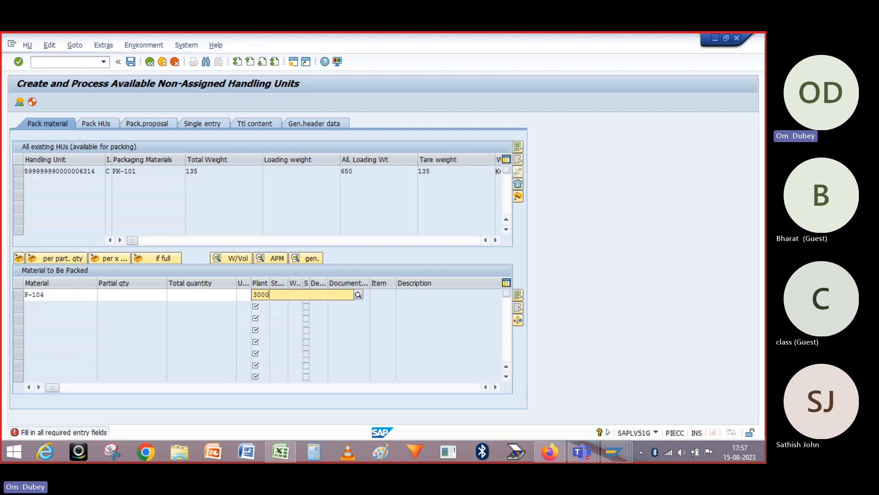
pyautogui.click(283, 295)
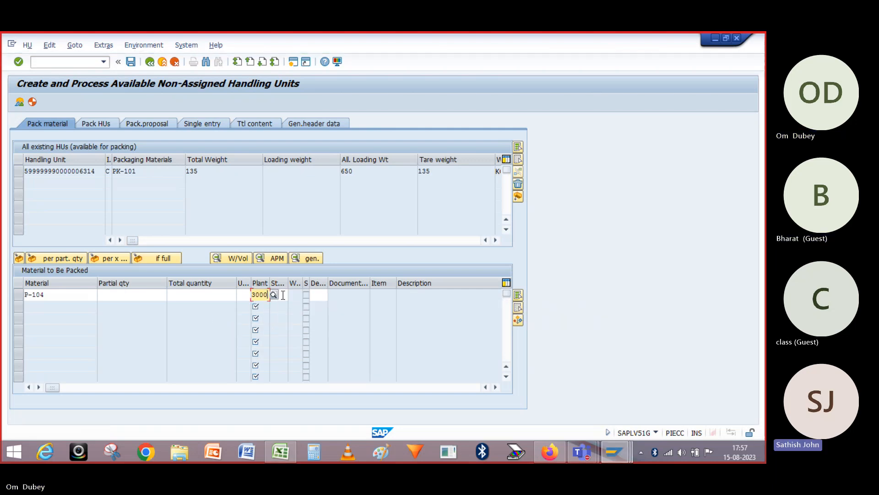
pyautogui.write('0')
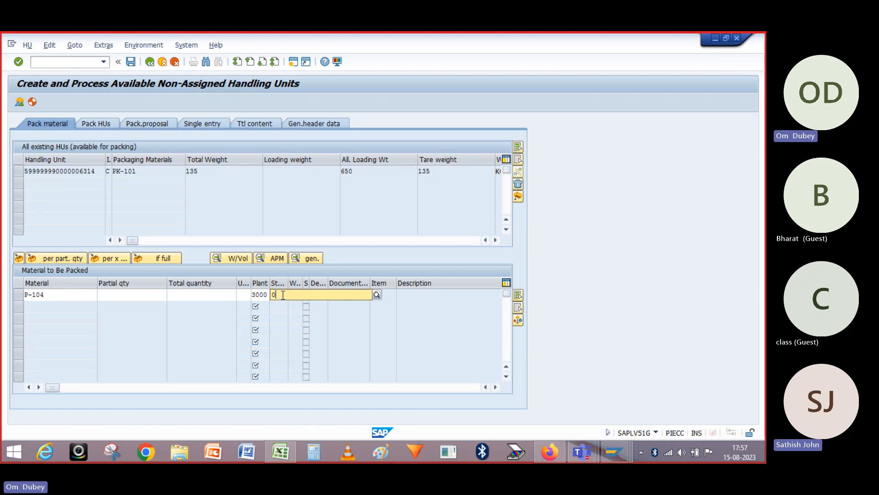
pyautogui.write('301')
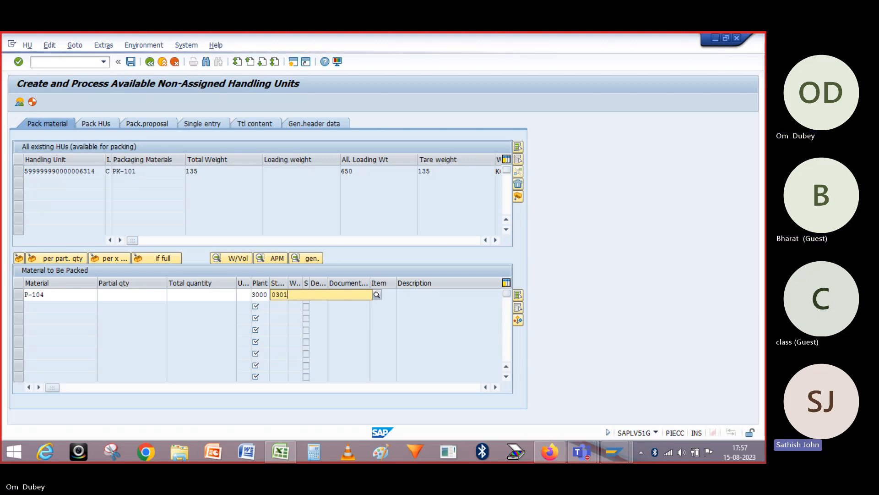
pyautogui.press('Return')
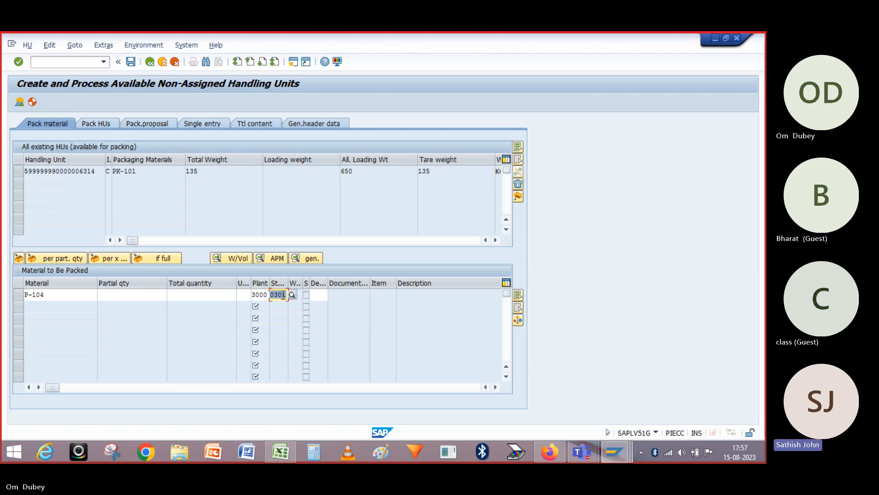
pyautogui.click(325, 297)
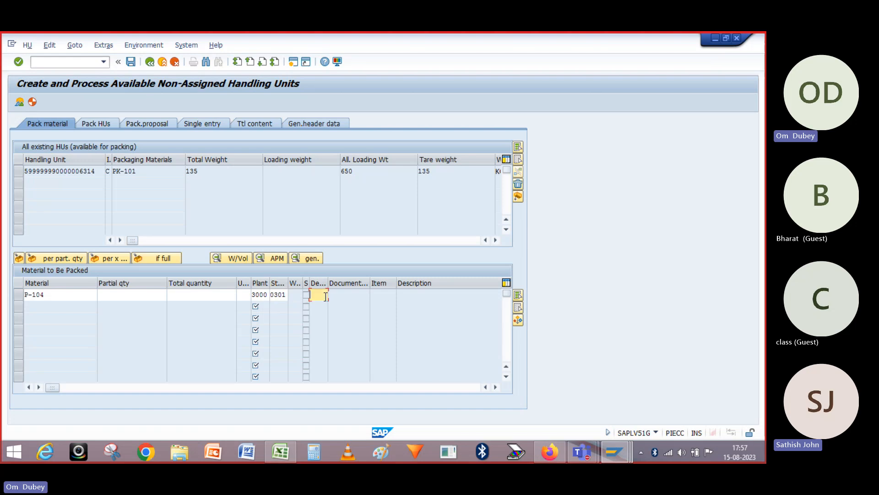
pyautogui.write('0302')
pyautogui.press('Return')
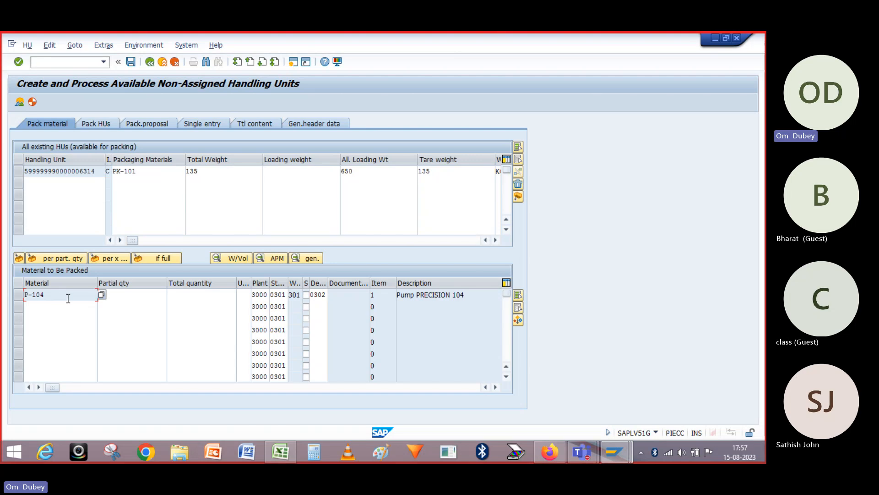
# - Set the partial quantity of material P-104 to 5
pyautogui.click(110, 295)
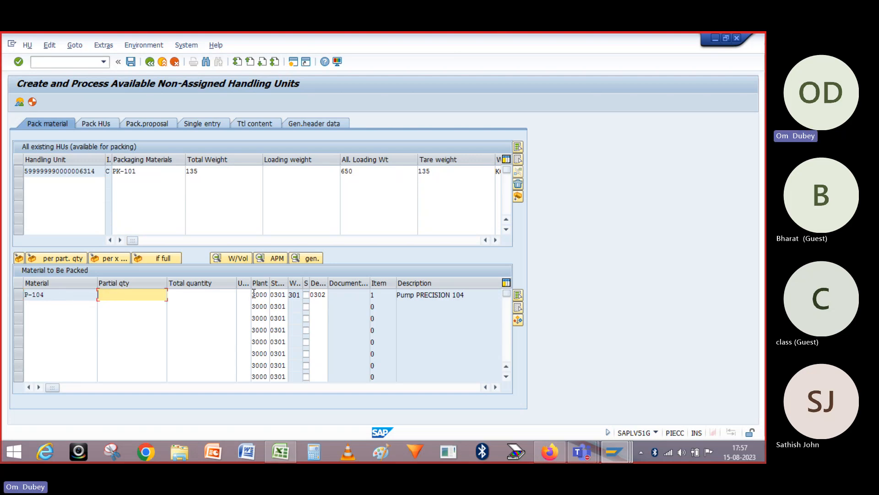
pyautogui.click(45, 299)
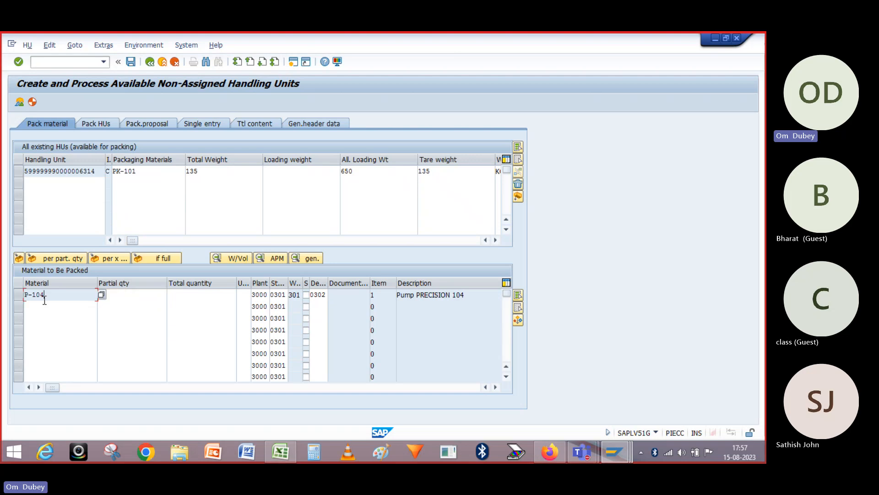
pyautogui.click(16, 168)
pyautogui.click(17, 168)
pyautogui.click(125, 298)
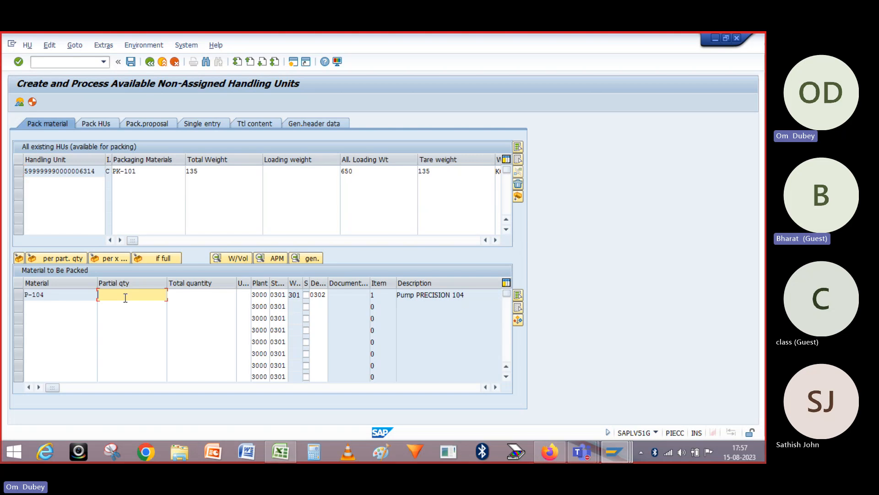
pyautogui.write('5')
pyautogui.press('Return')
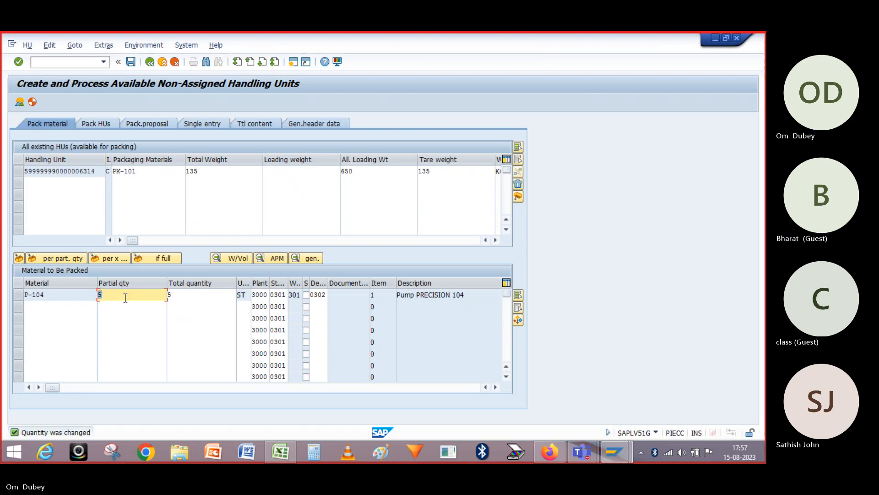
# - Select material P-104 and the PK-101 handling unit, and pack the partial quantity of 5 into it
pyautogui.click(17, 295)
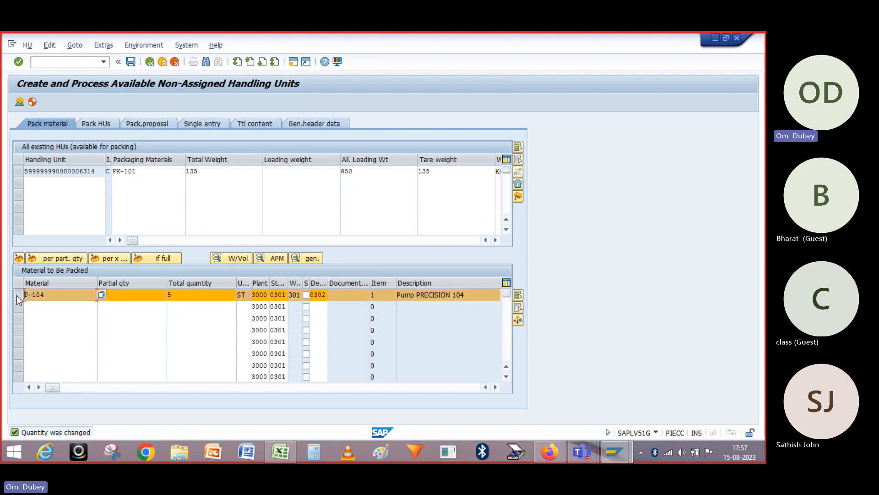
pyautogui.click(21, 172)
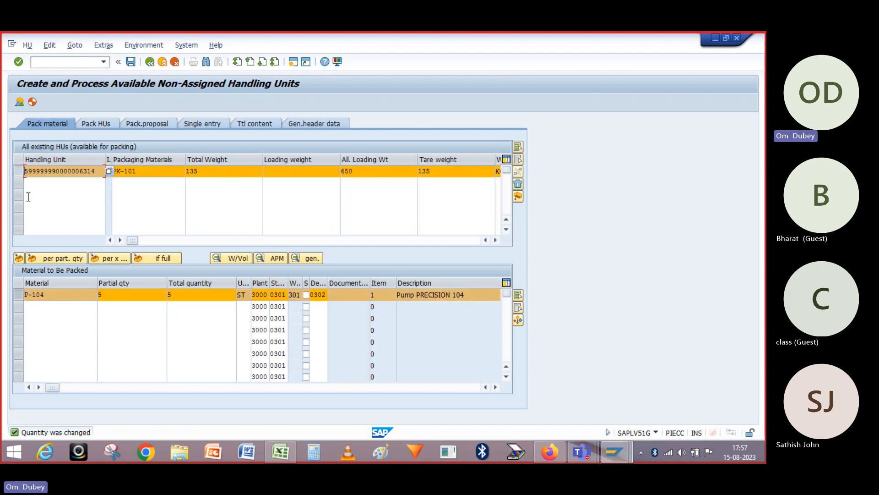
pyautogui.click(97, 292)
pyautogui.write('5')
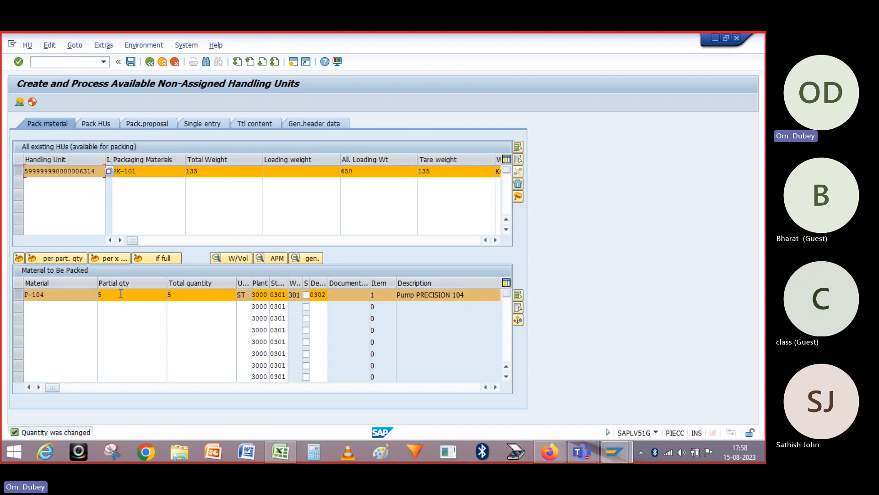
pyautogui.click(18, 259)
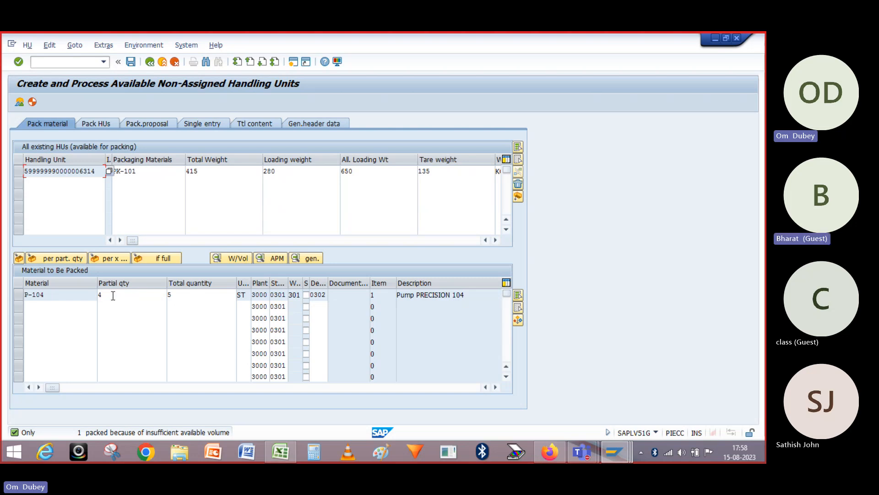
# - Set the partial quantity of P-104 to 1 and pack it per partial quantity into new PK-101 handling units
pyautogui.click(16, 294)
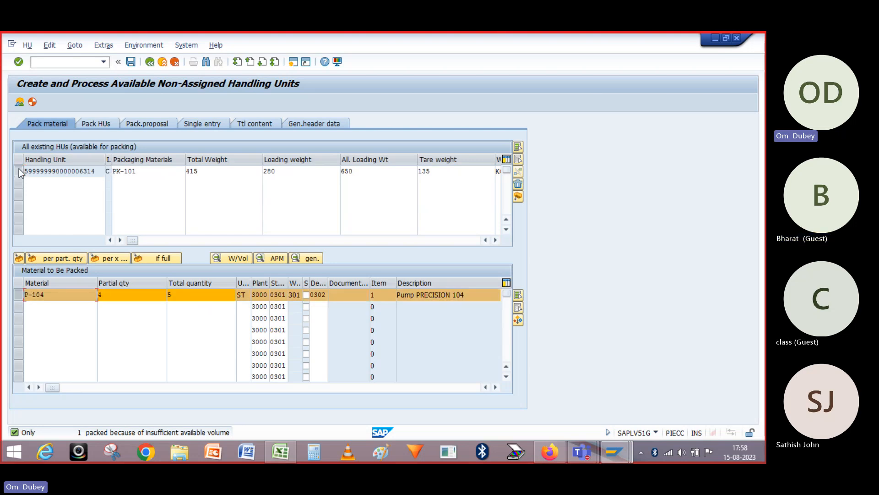
pyautogui.click(19, 170)
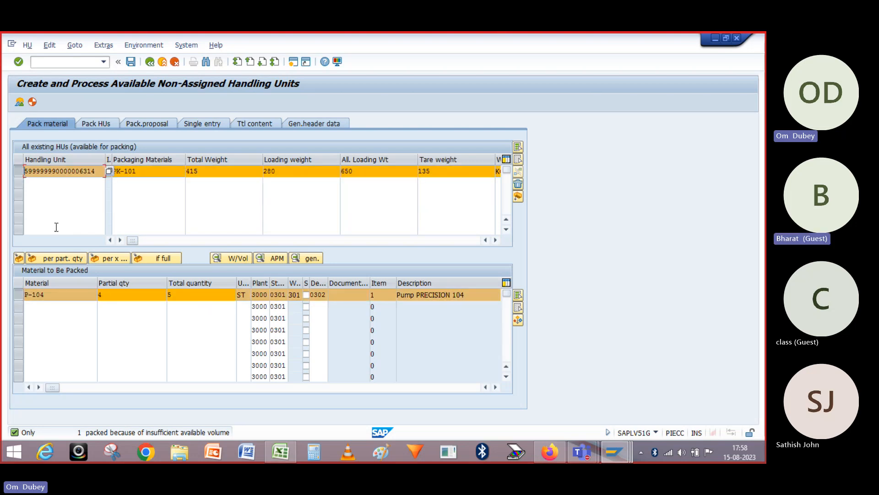
pyautogui.click(111, 294)
pyautogui.press('BackSpace')
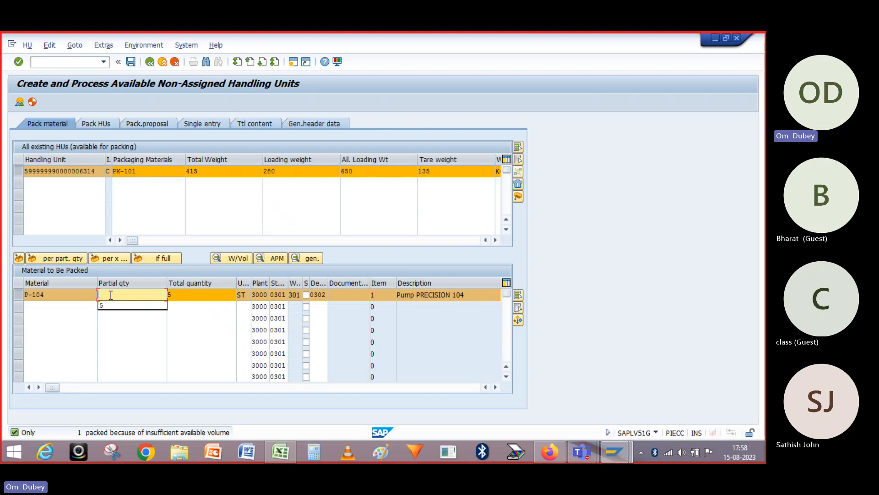
pyautogui.write('1')
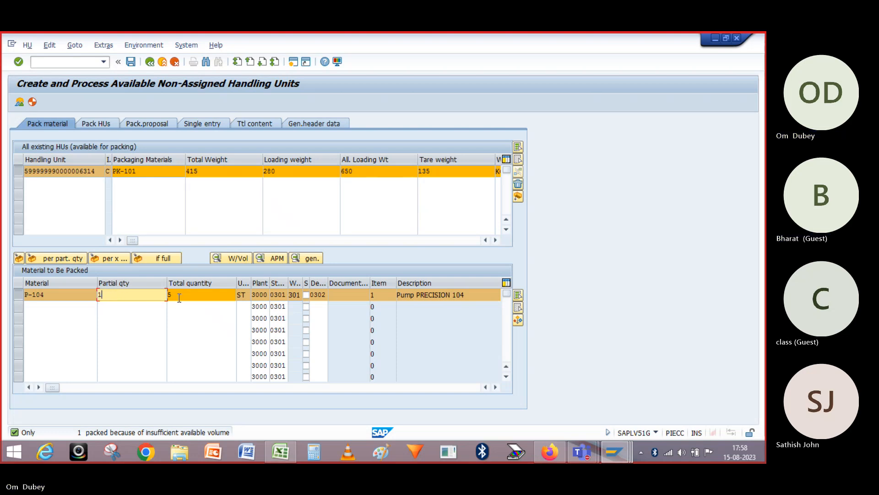
pyautogui.click(71, 260)
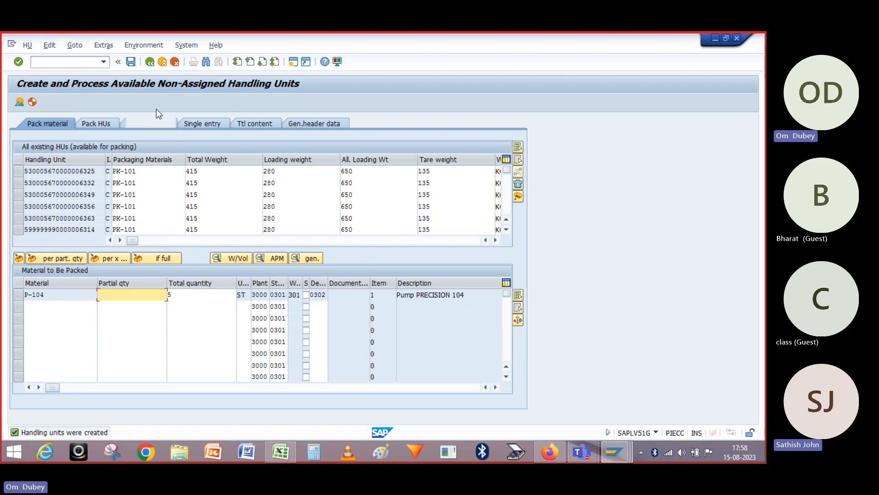
# - Try to save the newly created handling units
pyautogui.click(131, 63)
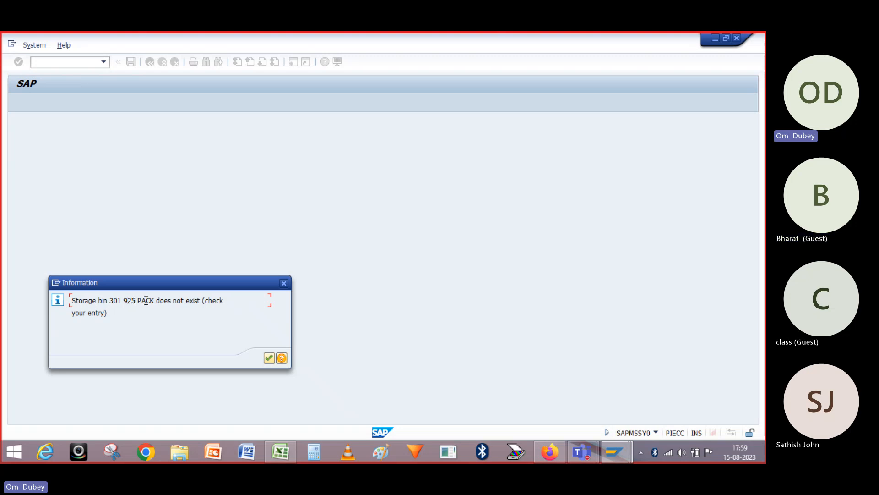
pyautogui.press('Return')
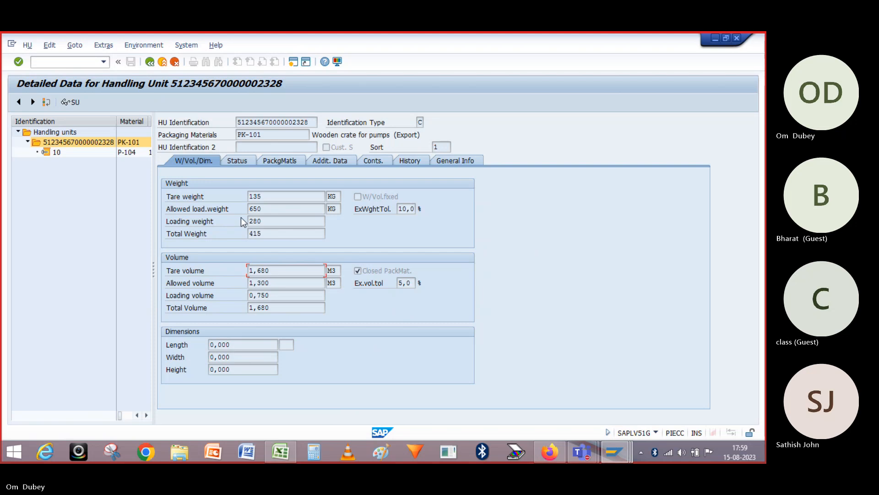
pyautogui.hotkey('alt', 'Tab')
# - Switch to the SAP Easy Access window and start the stock list application
pyautogui.moveTo(616, 452)
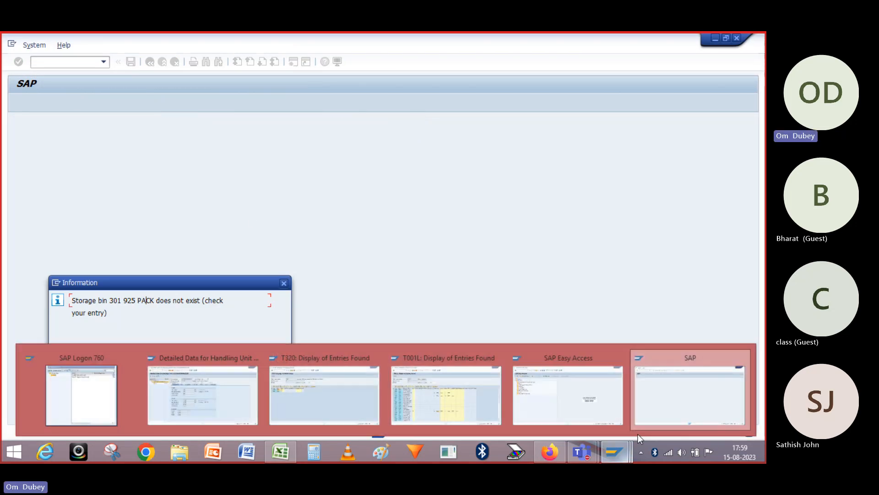
pyautogui.moveTo(601, 382)
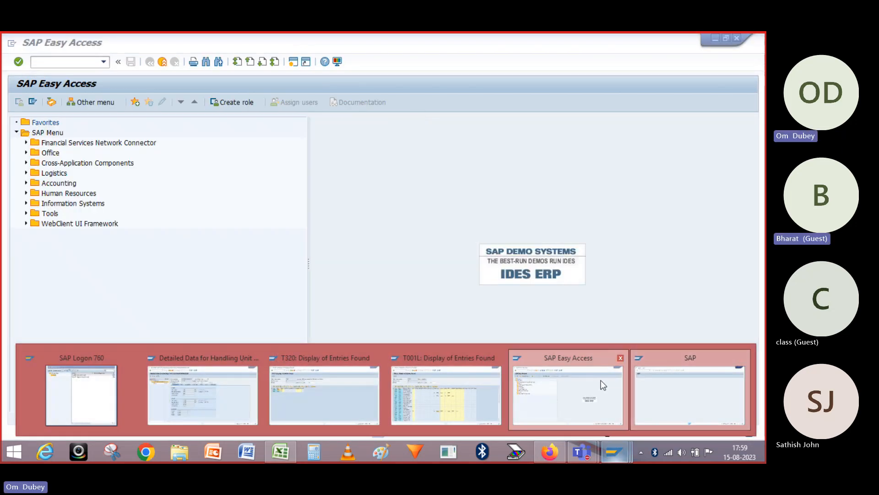
pyautogui.click(601, 381)
pyautogui.press('Return')
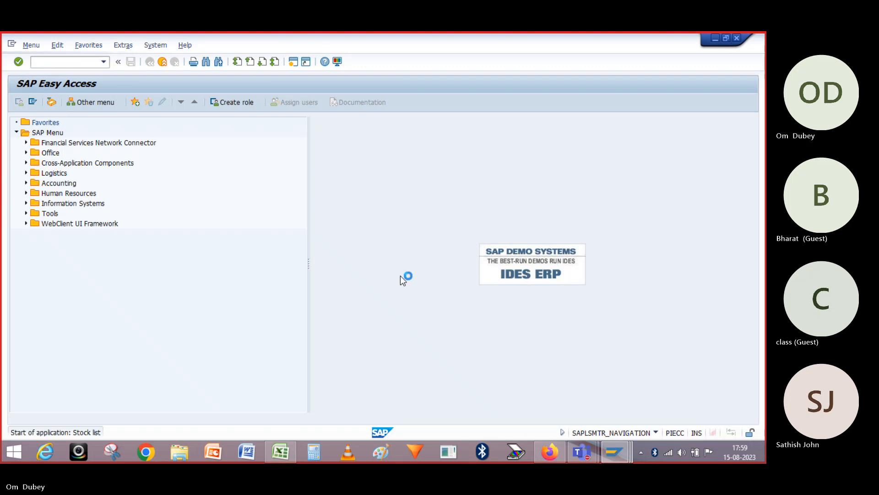
# - Run the WM stock list for storage type 925 in warehouse 301 and return to the selection
pyautogui.click(151, 135)
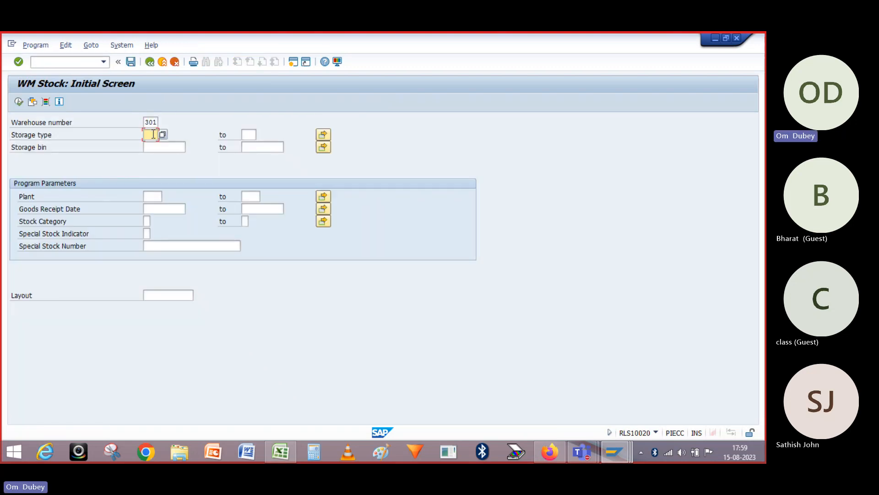
pyautogui.write('925')
pyautogui.press('Return')
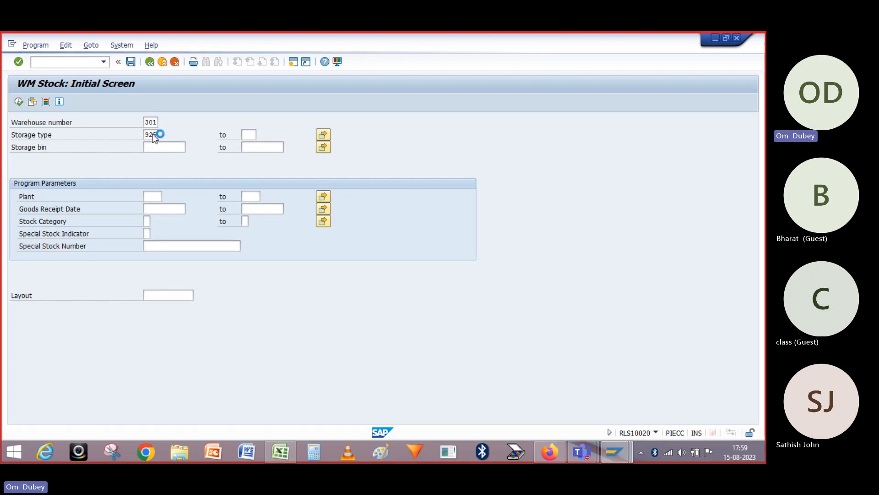
pyautogui.click(19, 101)
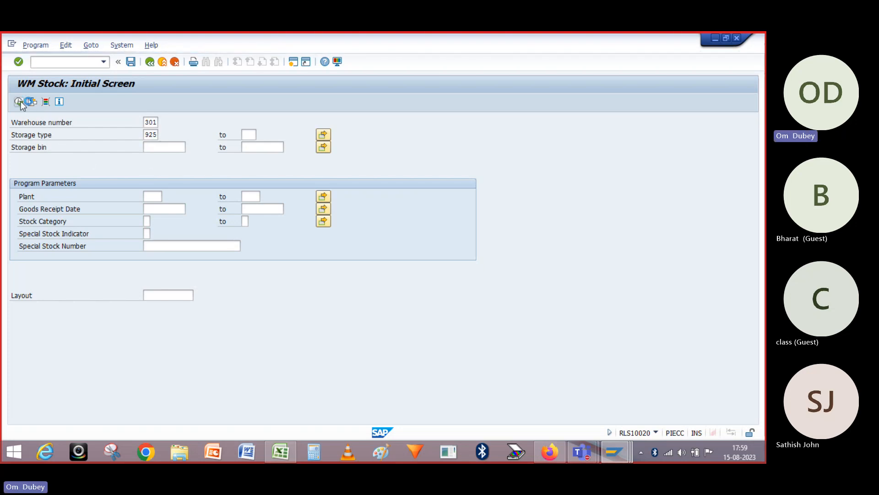
pyautogui.click(149, 62)
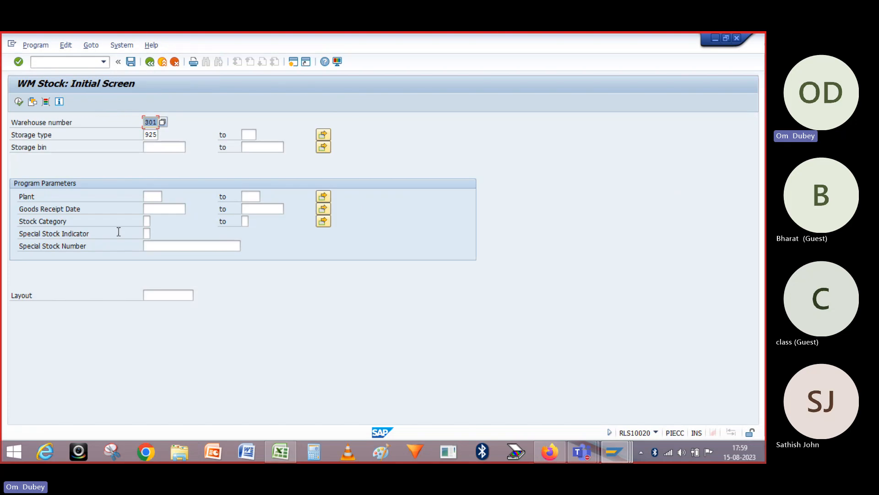
# - Start the SE16N transaction and load the storage bin table LAGP
pyautogui.click(70, 63)
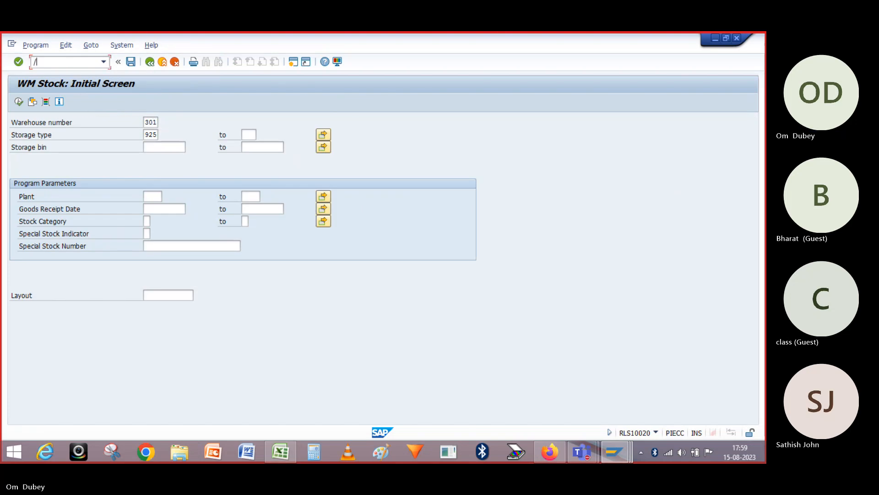
pyautogui.write('/NSE16N')
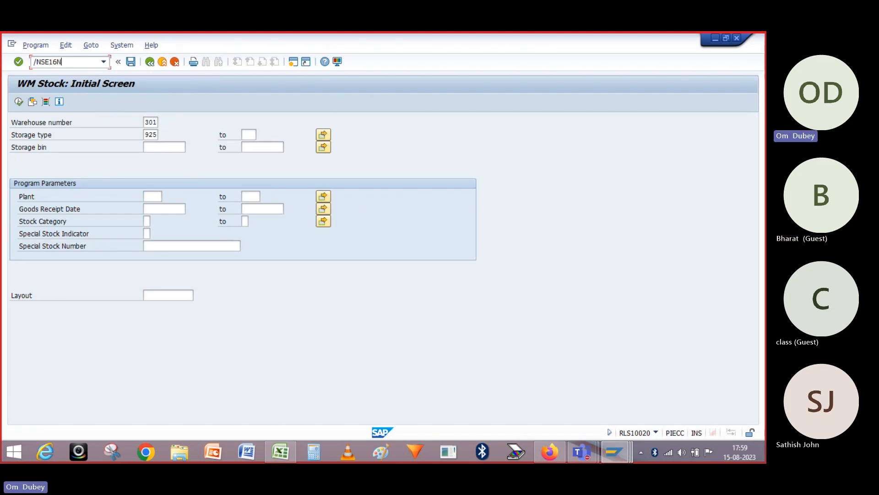
pyautogui.press('Return')
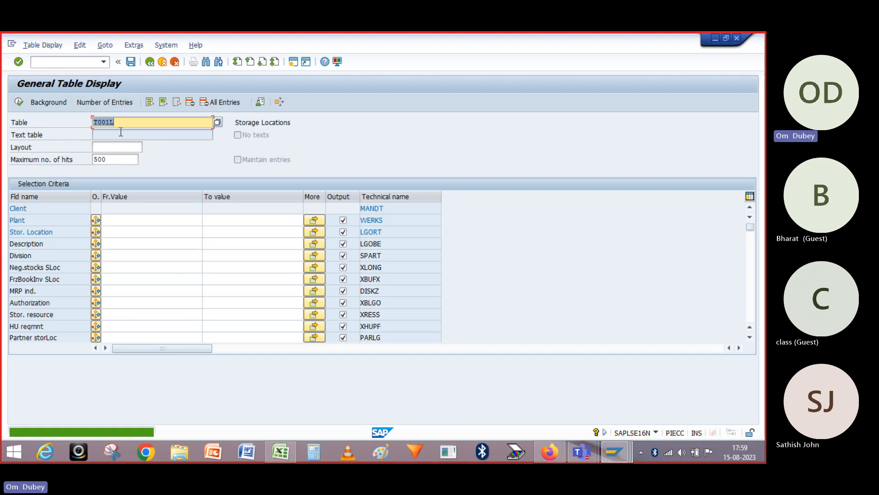
pyautogui.write('L')
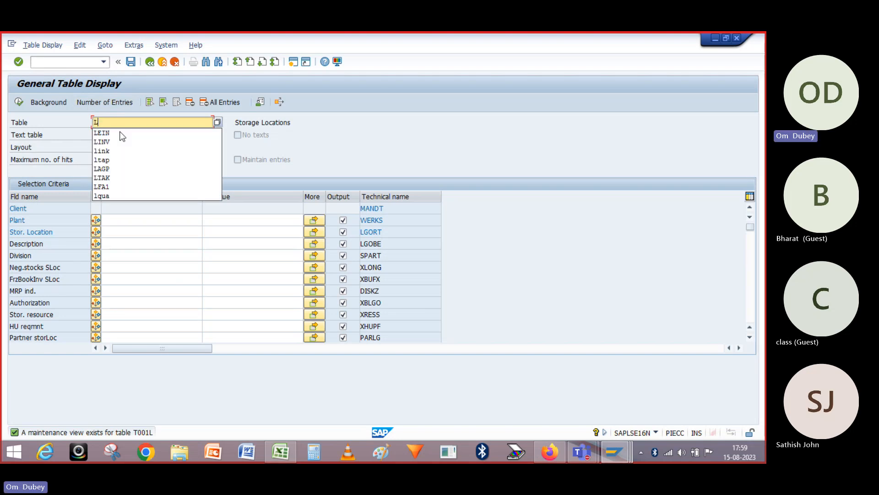
pyautogui.write('AGP')
pyautogui.press('Return')
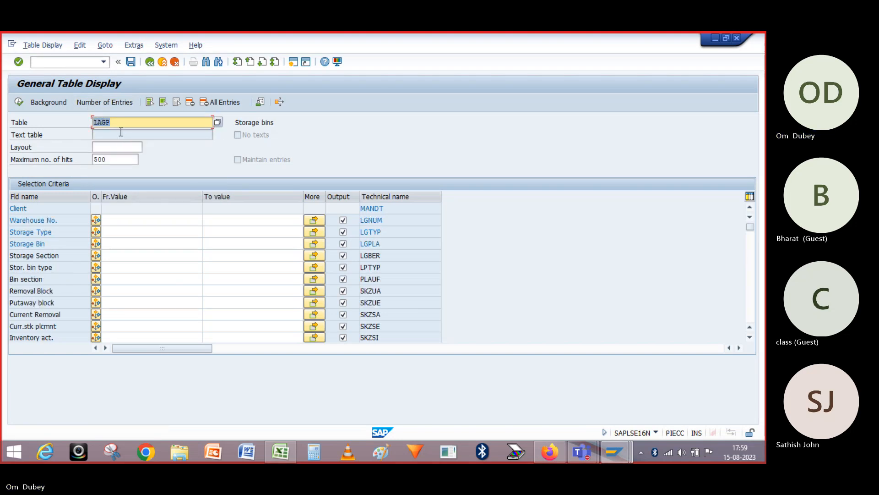
# - Look up the LAGP storage bins with warehouse number 301 and storage type 925
pyautogui.click(114, 232)
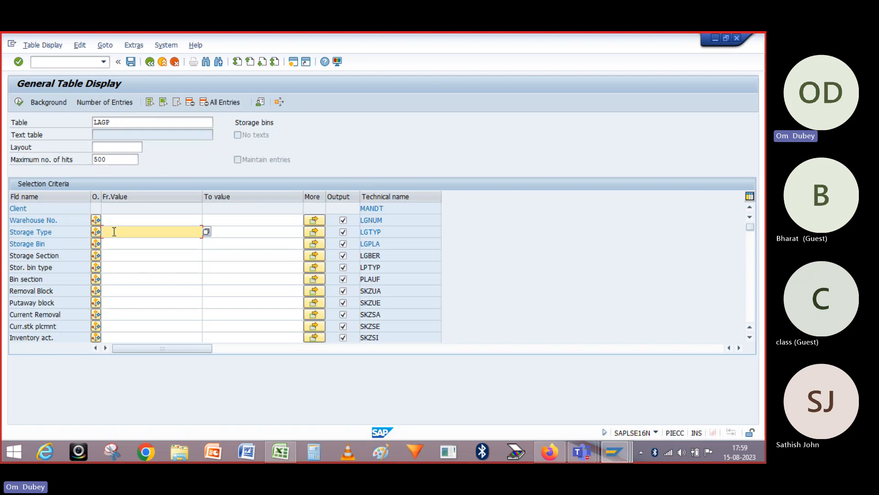
pyautogui.write('92')
pyautogui.click(117, 221)
pyautogui.write('301')
pyautogui.press('Return')
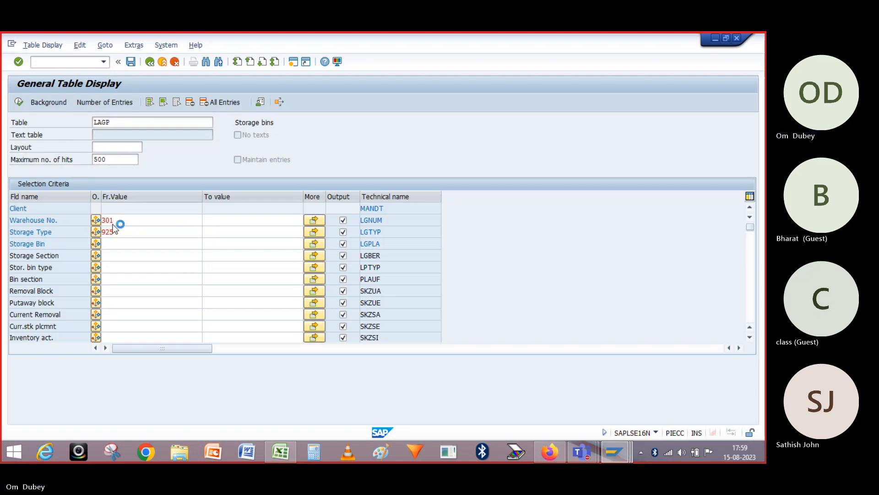
pyautogui.click(18, 103)
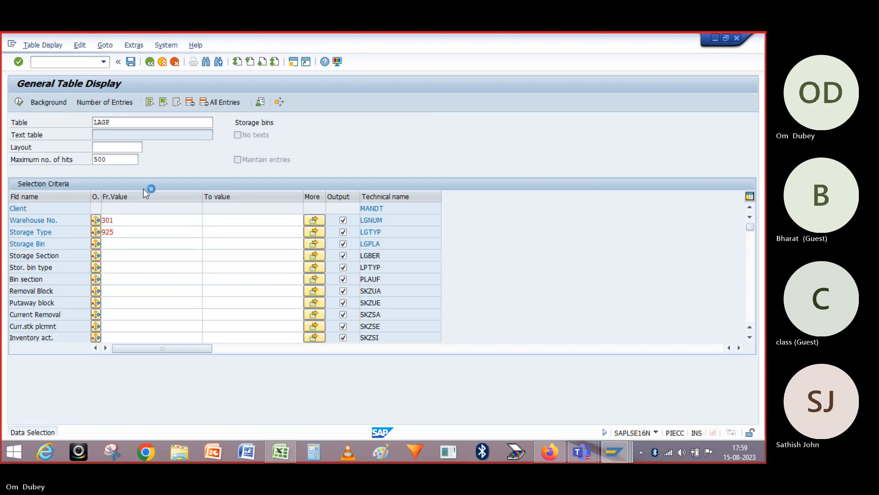
# - Clear the storage type criterion and display all LAGP storage bins of warehouse 301
pyautogui.click(147, 235)
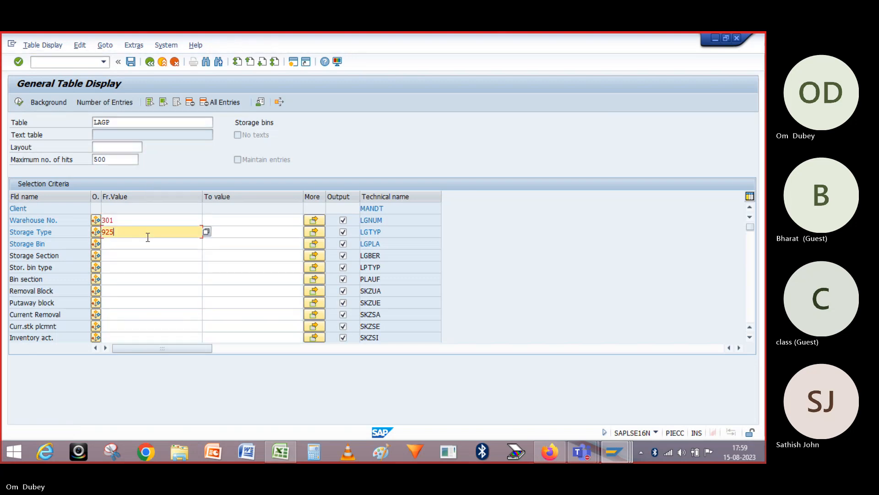
pyautogui.press('BackSpace')
pyautogui.press('BackSpace')
pyautogui.press('BackSpace')
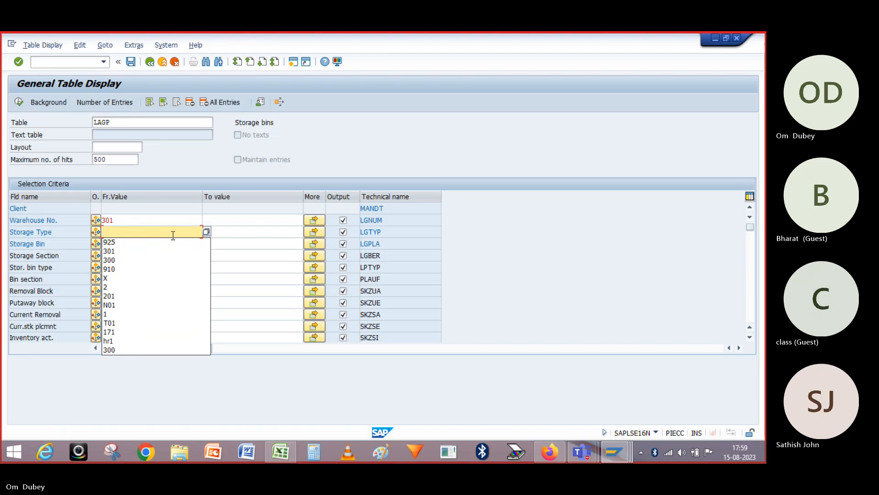
pyautogui.click(19, 103)
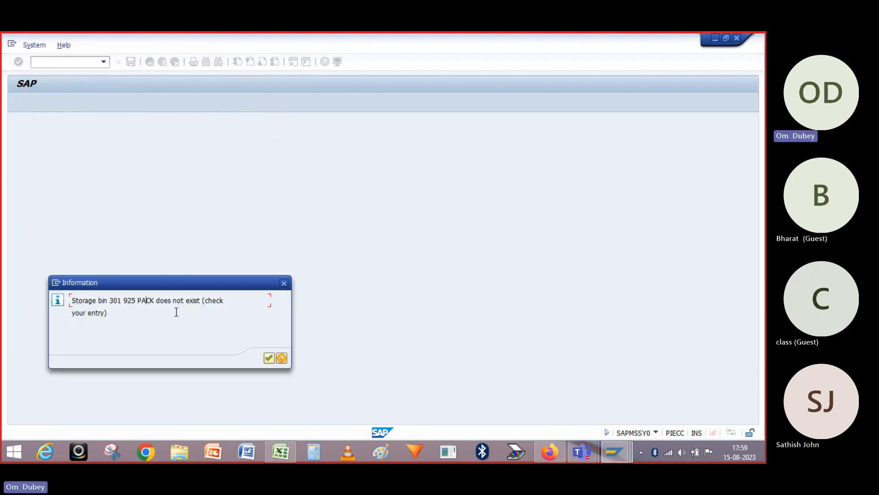
# - Close the storage bin message, copy material P-104 from the packing list and start the MMBE stock overview in a new session
pyautogui.click(268, 361)
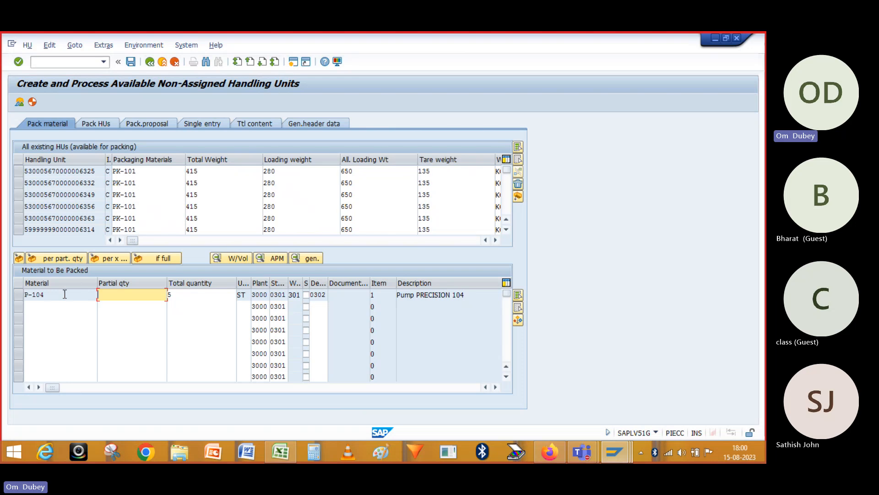
pyautogui.moveTo(64, 294); pyautogui.dragTo(24, 294)
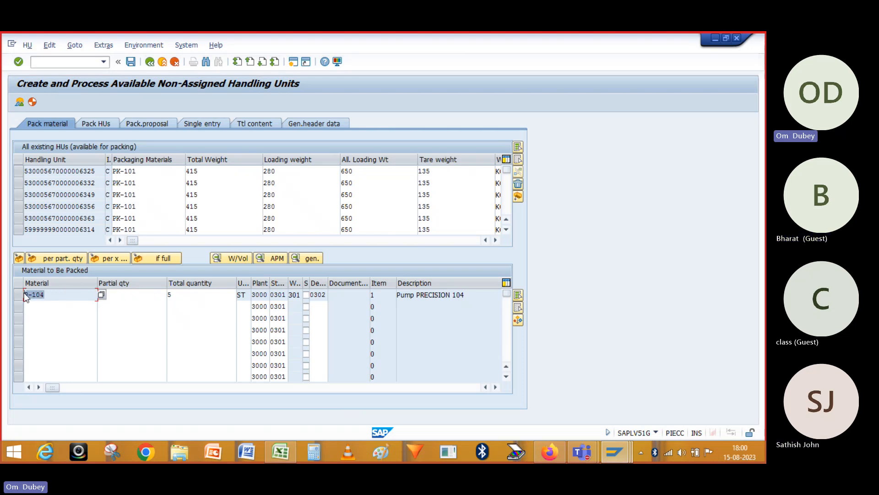
pyautogui.hotkey('ctrl', 'c')
pyautogui.click(294, 62)
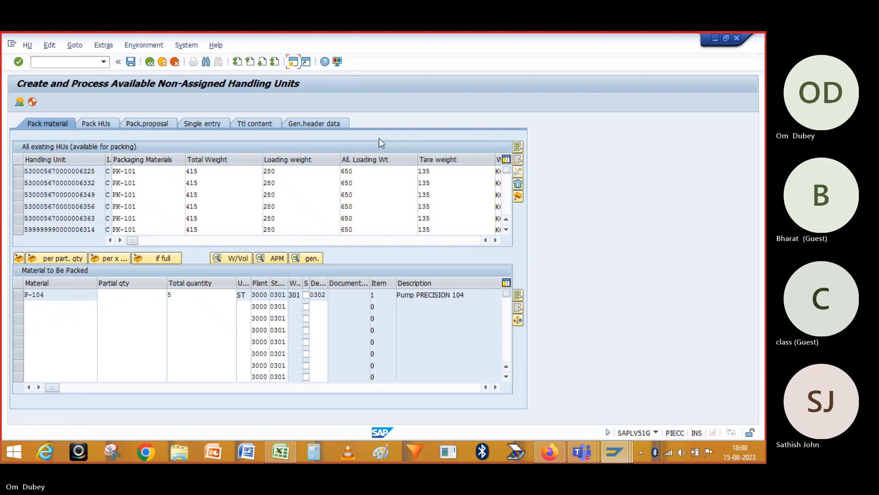
pyautogui.write('MM')
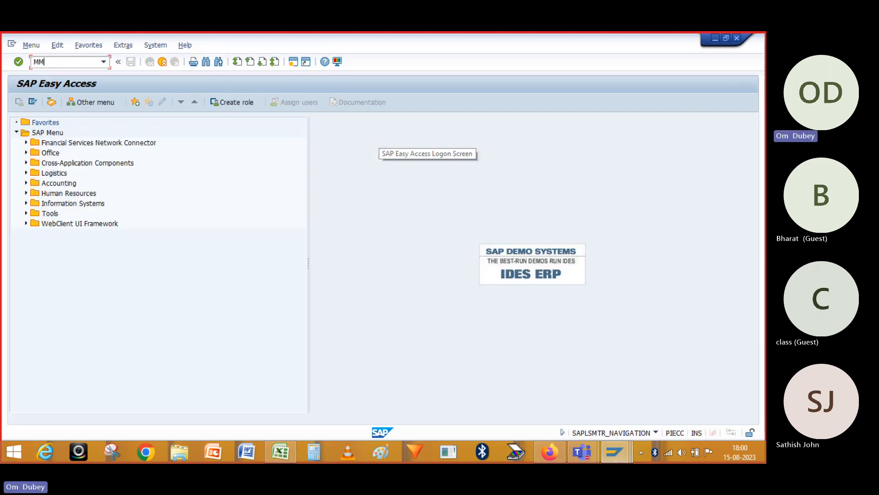
pyautogui.write('BE')
pyautogui.press('Return')
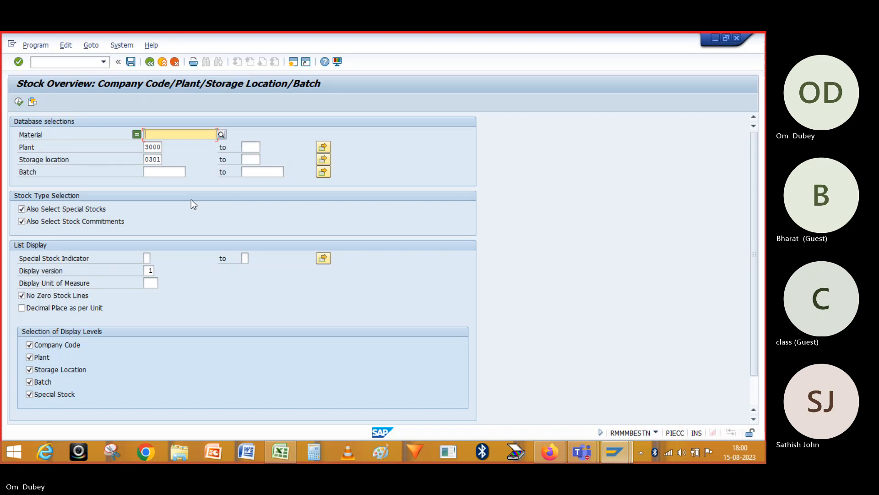
# - Enter material P-104 in the stock overview selection and check the partner location of storage location 0302 in the T001L entries
pyautogui.write('P-104')
pyautogui.hotkey('alt', 'p')
pyautogui.hotkey('alt', 'Tab')
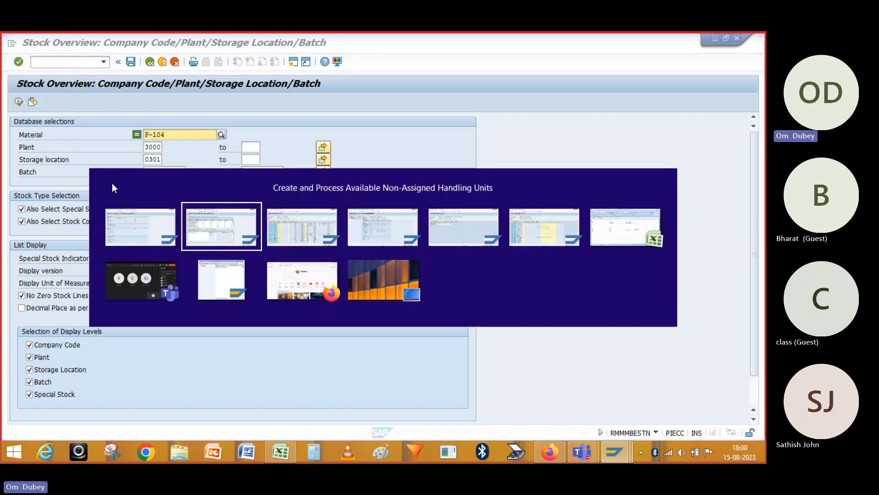
pyautogui.hotkey('alt', 'Tab')
pyautogui.moveTo(611, 449)
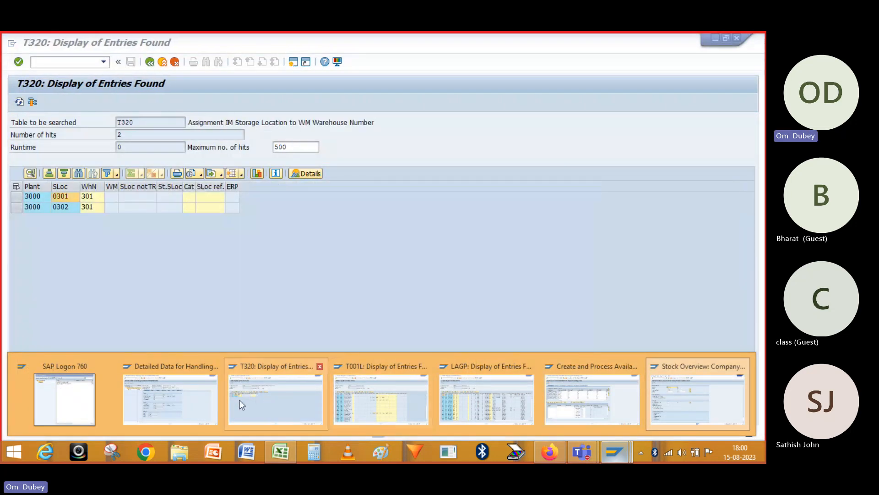
pyautogui.click(377, 408)
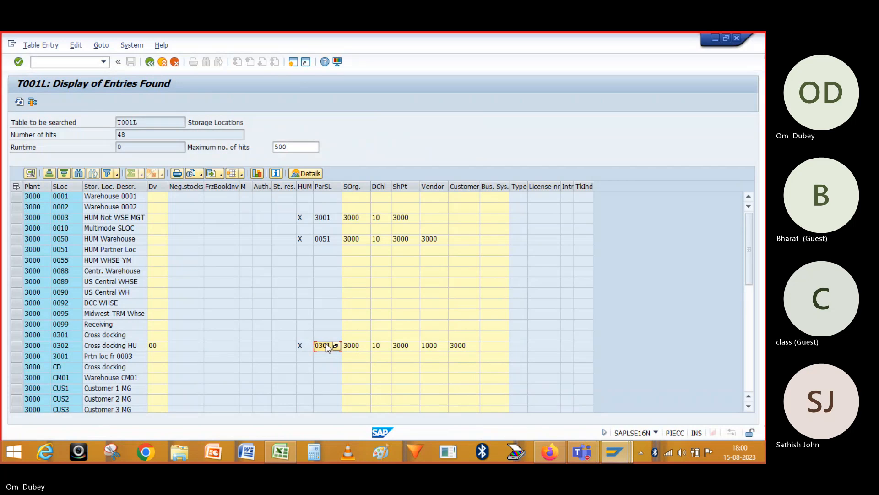
pyautogui.hotkey('alt', 'Tab')
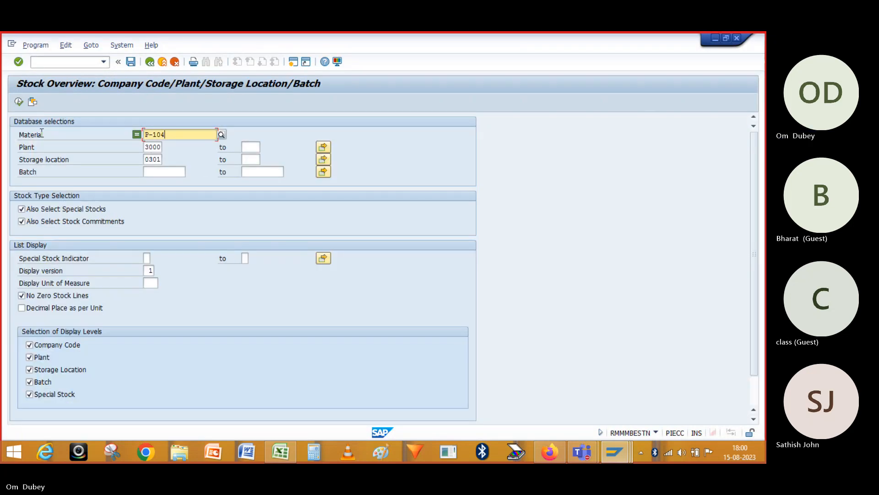
# - Run the stock overview for P-104 and display the WM stock details per bin and storage unit for storage location 0301
pyautogui.click(19, 102)
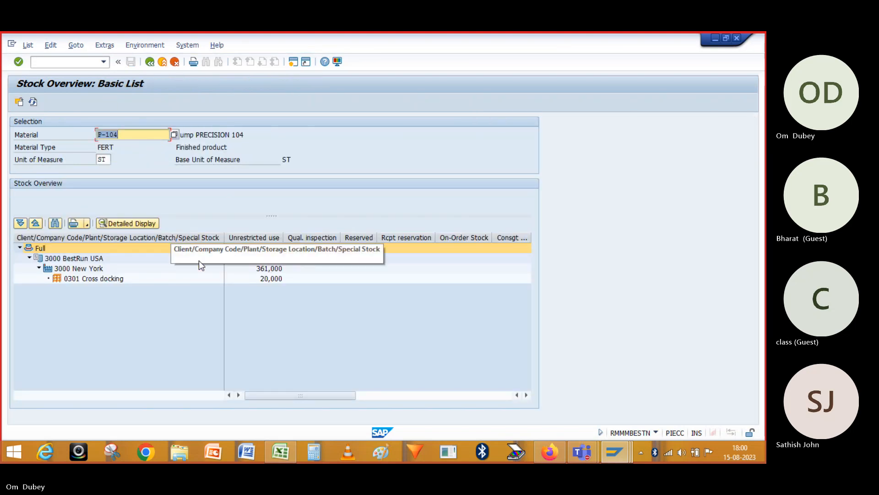
pyautogui.click(81, 278)
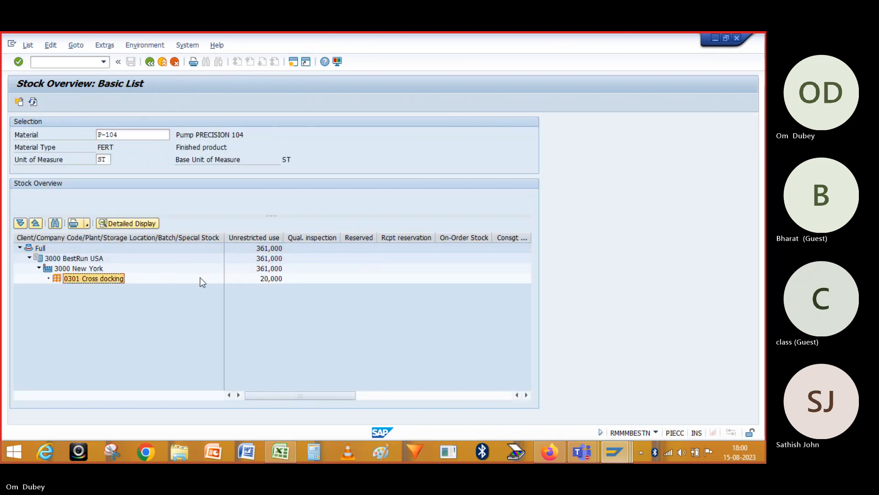
pyautogui.click(270, 279)
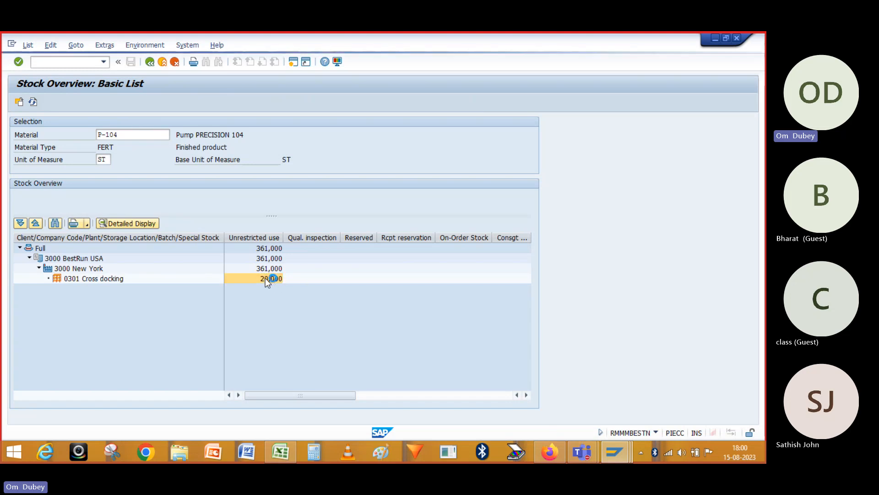
pyautogui.rightClick(266, 279)
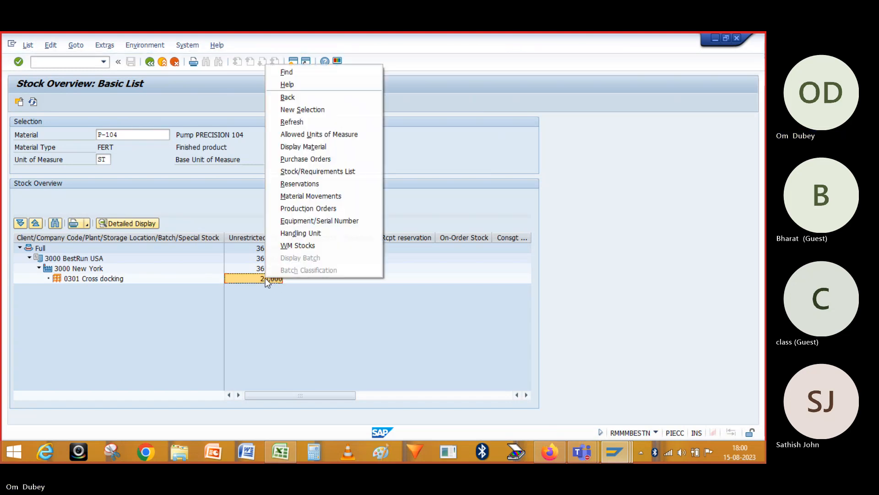
pyautogui.click(296, 245)
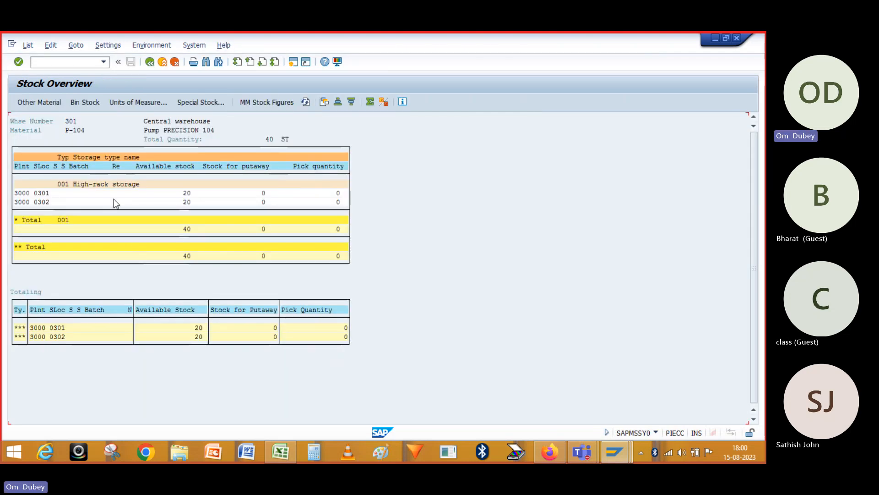
pyautogui.doubleClick(60, 331)
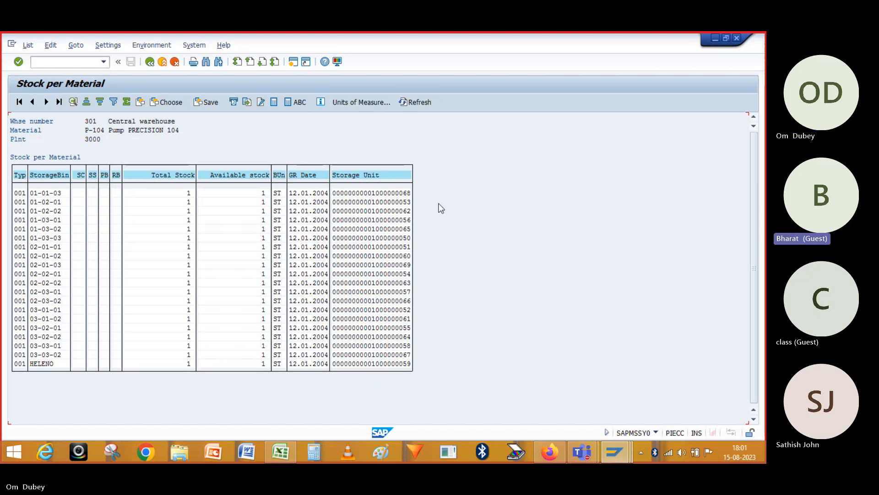
# - Switch to the Warehouse job workbook in Excel and examine partner location Pl03 assigned to the HU-managed Sloc3
pyautogui.hotkey('alt', 'Tab')
pyautogui.hotkey('alt', 'Tab')
pyautogui.hotkey('alt', 'Tab')
pyautogui.hotkey('alt', 'Tab')
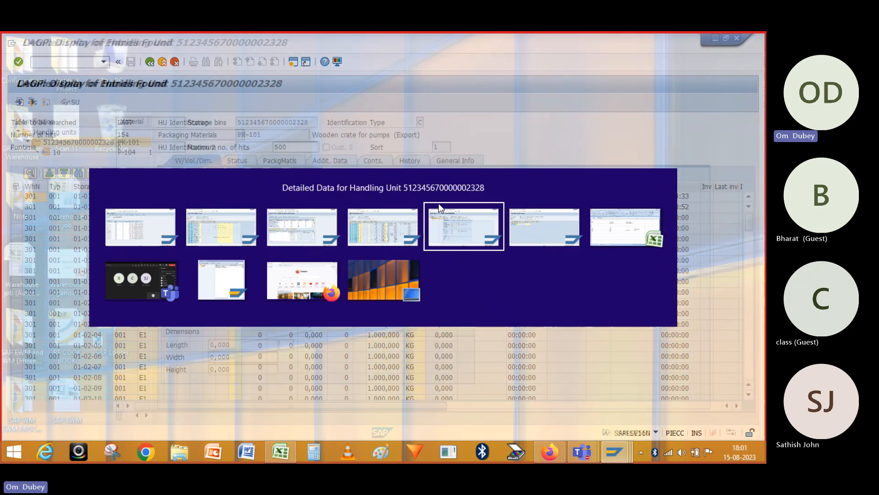
pyautogui.hotkey('alt', 'Tab')
pyautogui.hotkey('alt', 'Tab')
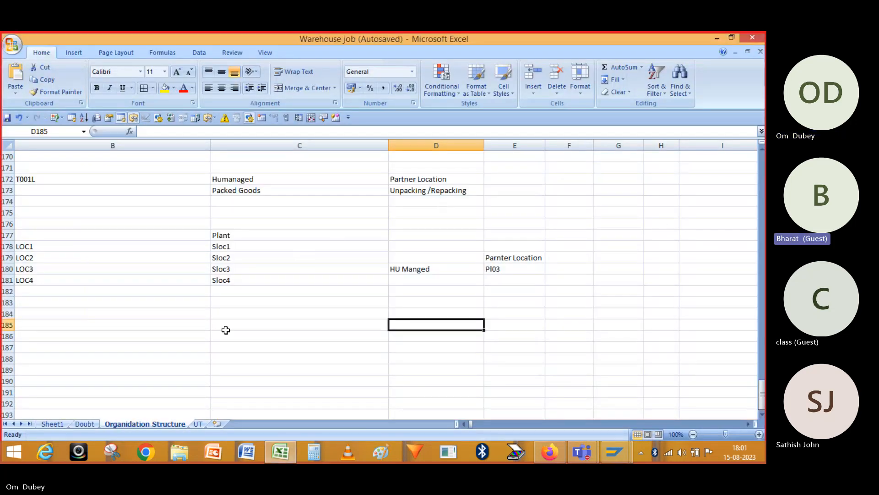
pyautogui.click(226, 330)
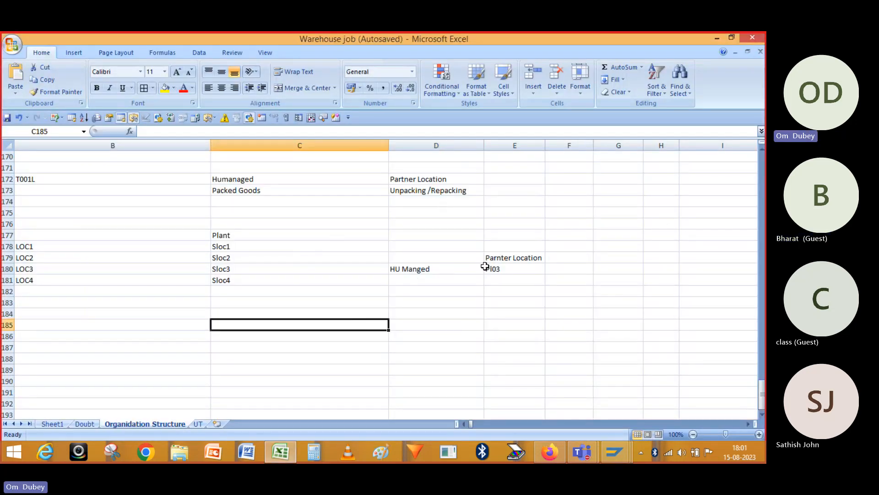
pyautogui.click(502, 265)
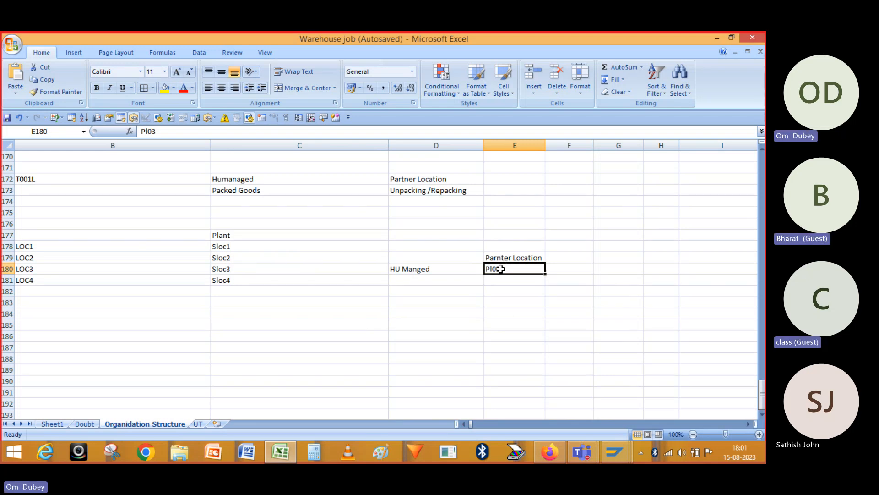
pyautogui.click(502, 285)
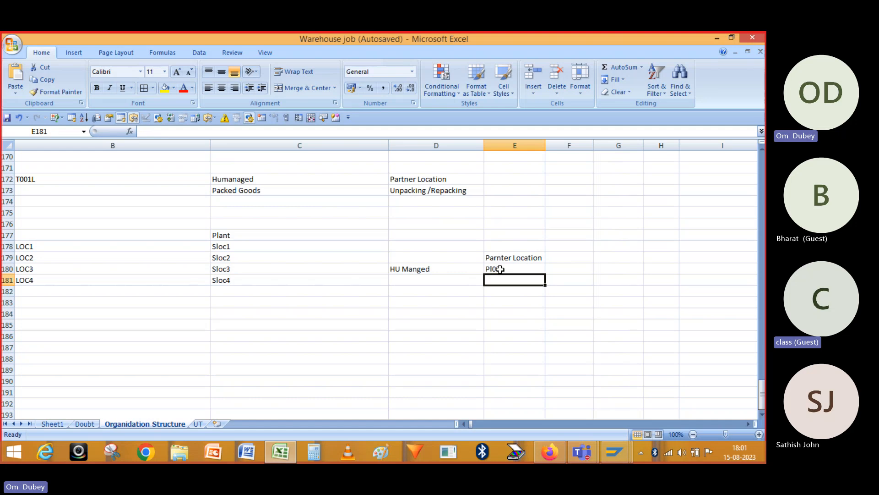
# - Compare partner location Pl03 in the workbook with the stock-per-bin list for material P-104 in SAP
pyautogui.click(500, 269)
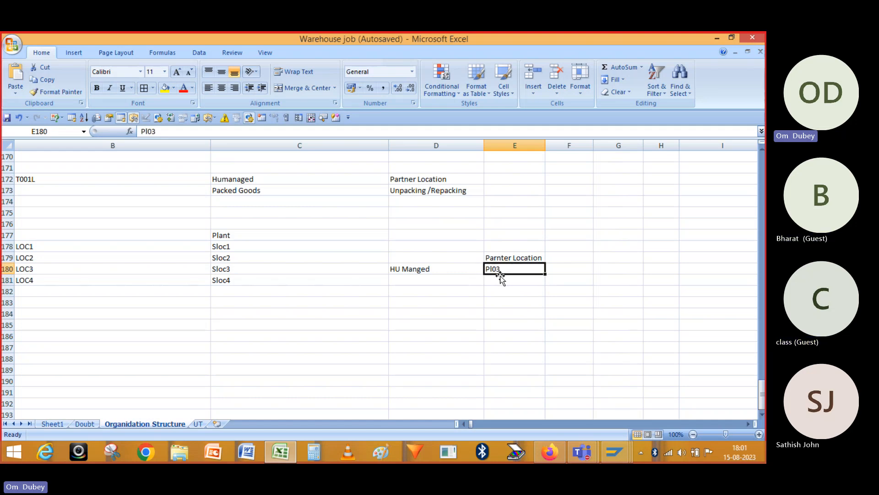
pyautogui.press('Down')
pyautogui.press('Up')
pyautogui.press('Down')
pyautogui.hotkey('alt', 'Tab')
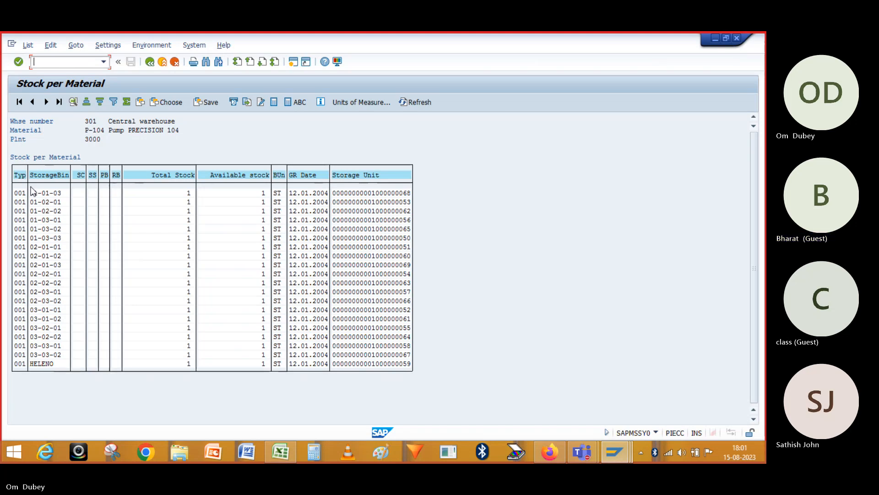
pyautogui.hotkey('alt', 'Tab')
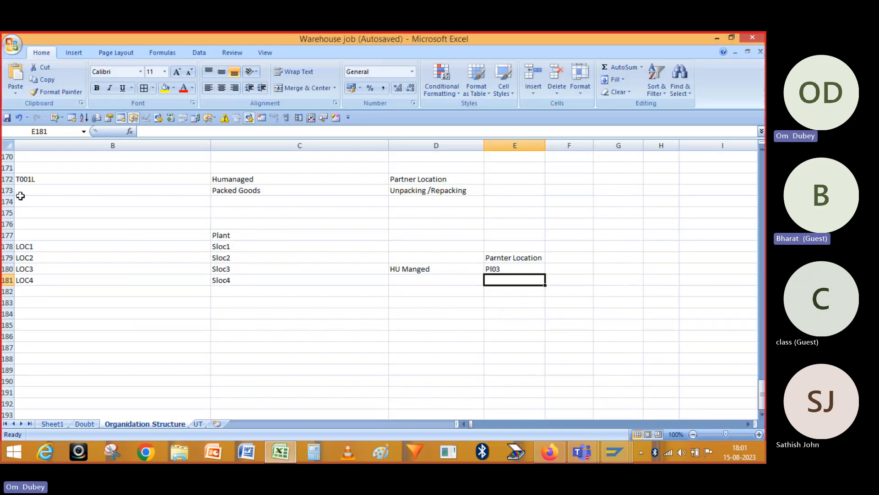
pyautogui.hotkey('alt', 'Tab')
pyautogui.hotkey('alt', 'Tab')
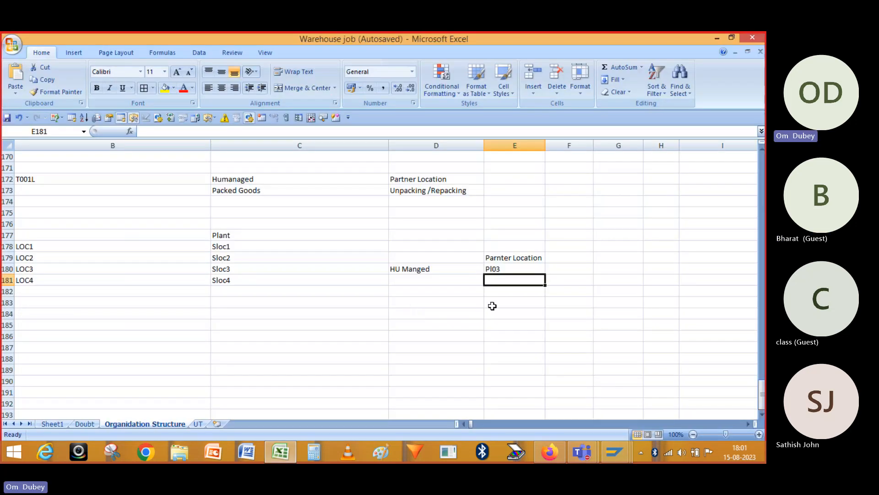
# - Enter "packing Station" in cell D183 and "Work center" in D184, beneath the storage location table
pyautogui.click(403, 302)
pyautogui.write('p')
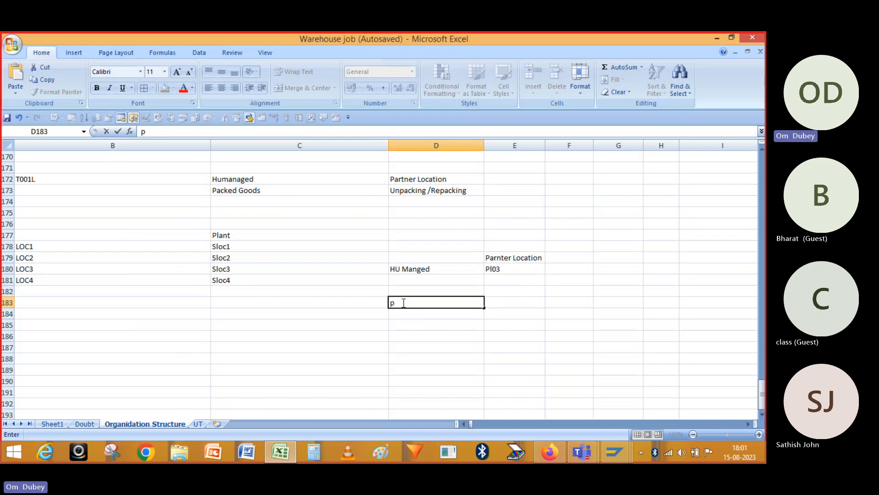
pyautogui.write('acking Station')
pyautogui.press('Return')
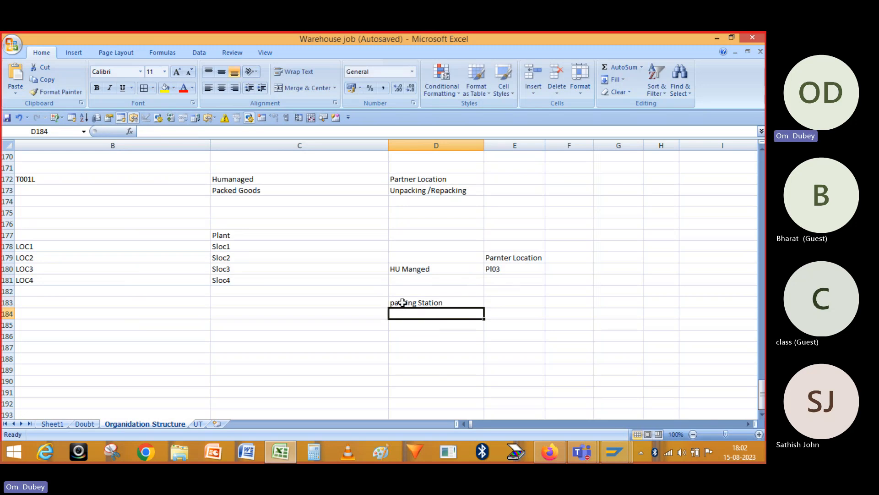
pyautogui.write('Wor')
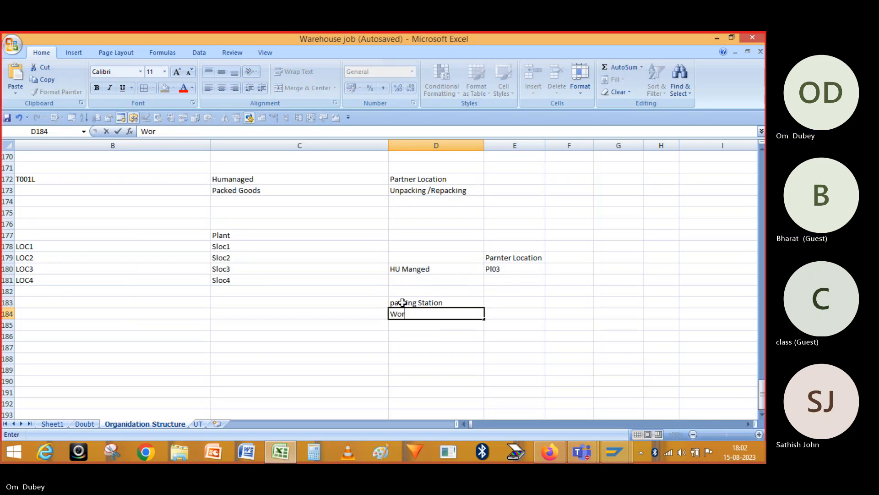
pyautogui.write('k center')
pyautogui.press('Return')
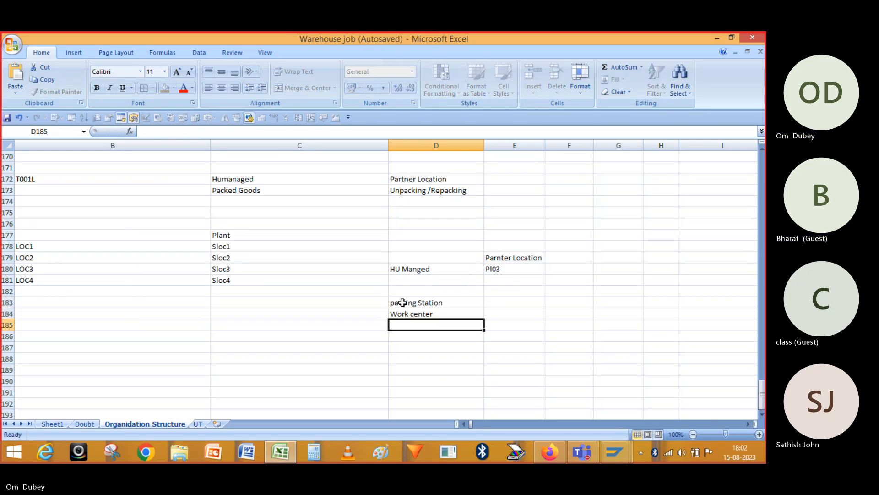
# - Enter "Interim area" in cell E183, beside the packing station note
pyautogui.click(441, 311)
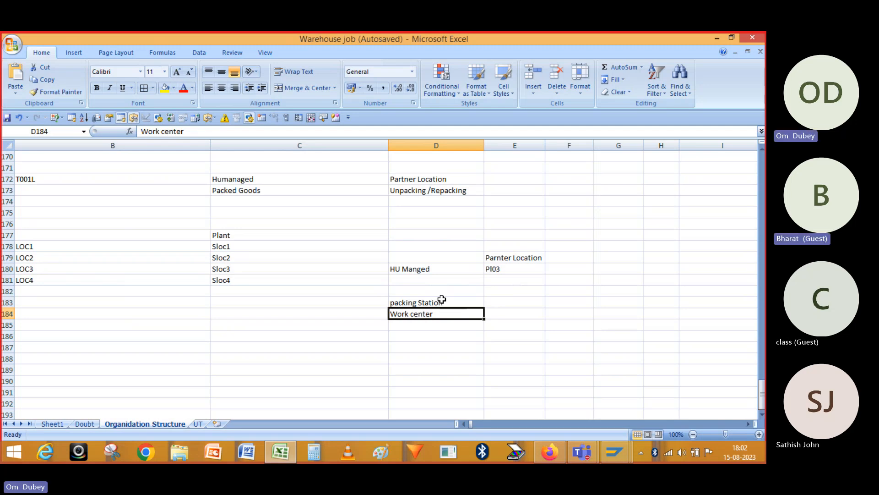
pyautogui.click(424, 301)
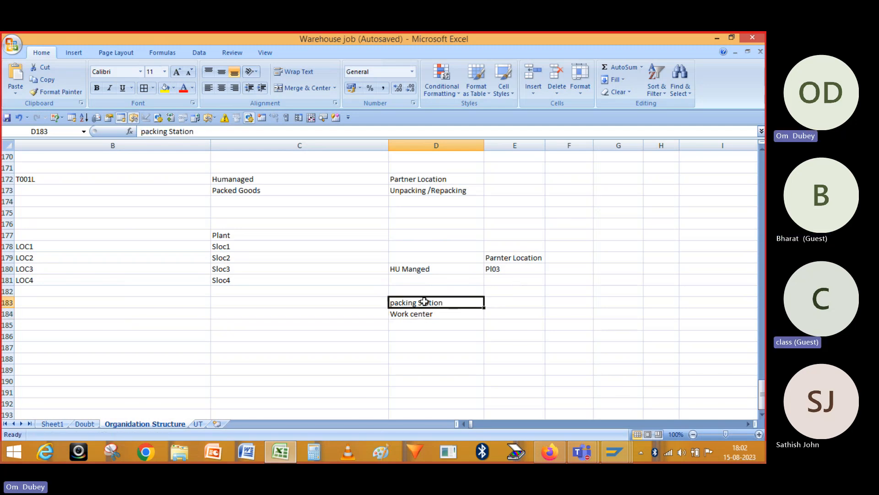
pyautogui.click(458, 312)
pyautogui.click(502, 302)
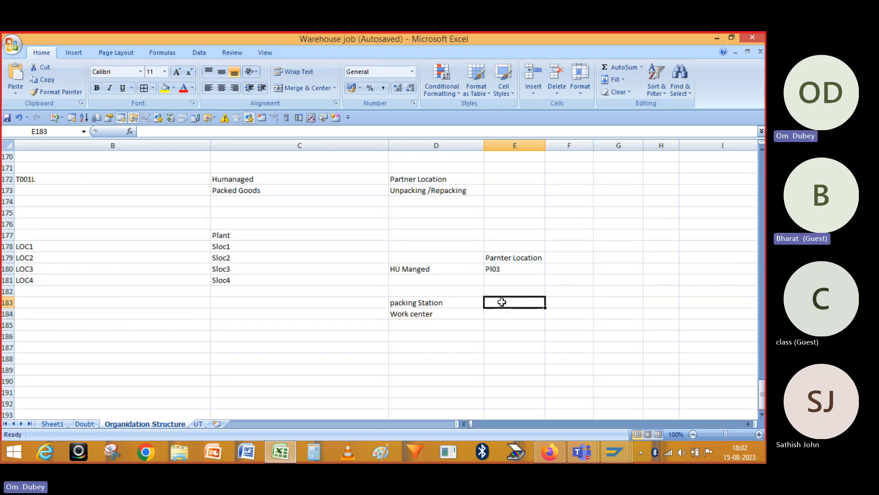
pyautogui.write('9')
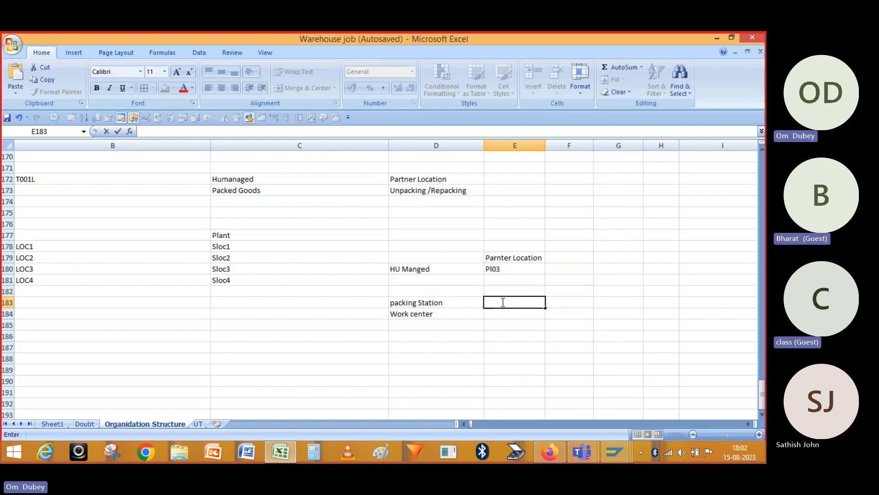
pyautogui.write('Inter')
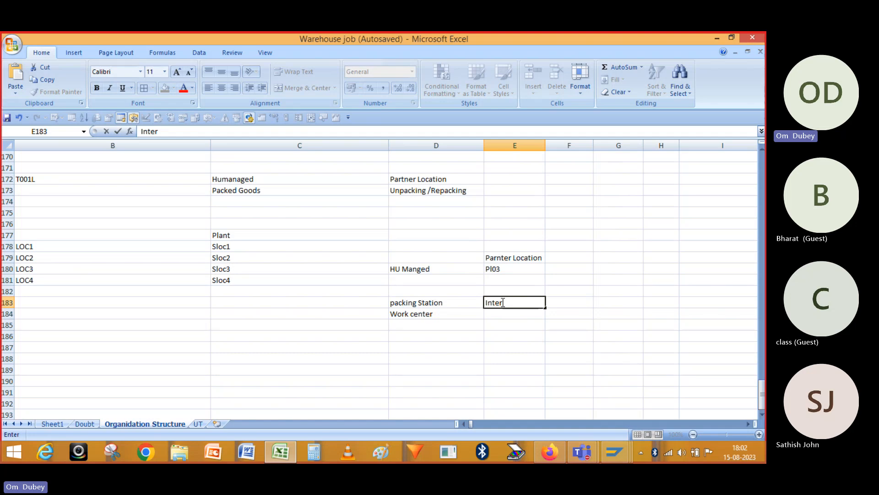
pyautogui.press('BackSpace')
pyautogui.write('im')
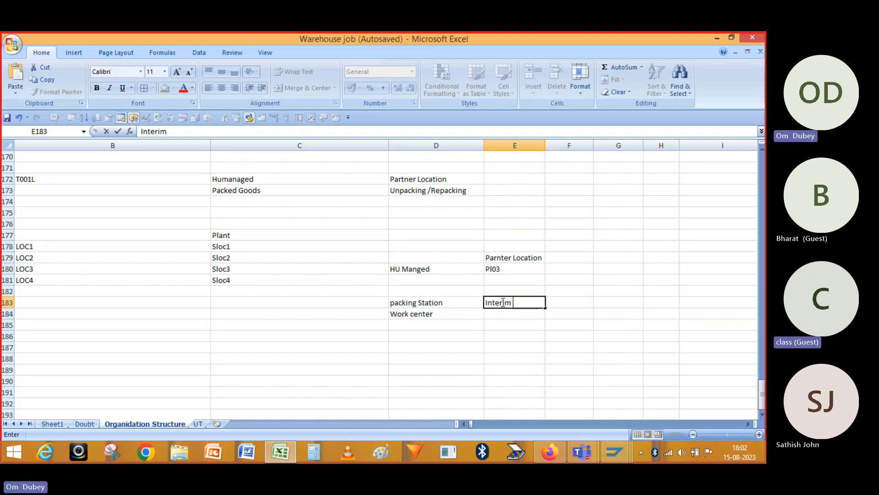
pyautogui.write(' area')
pyautogui.press('Return')
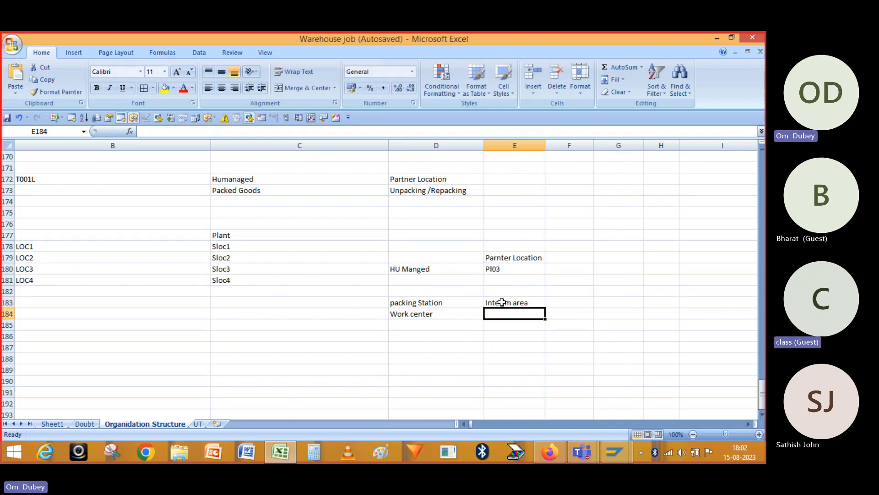
# - Enter 923 in cell E184 as the storage type of the interim area
pyautogui.click(517, 300)
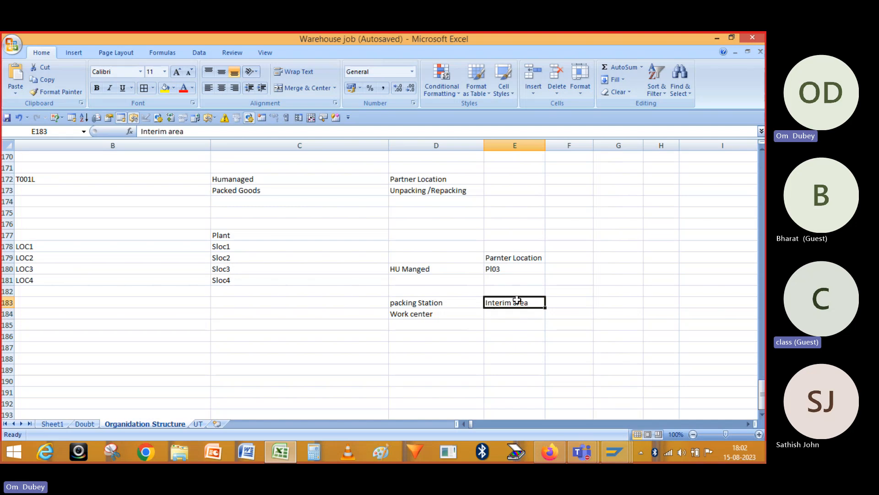
pyautogui.click(506, 315)
pyautogui.write('923')
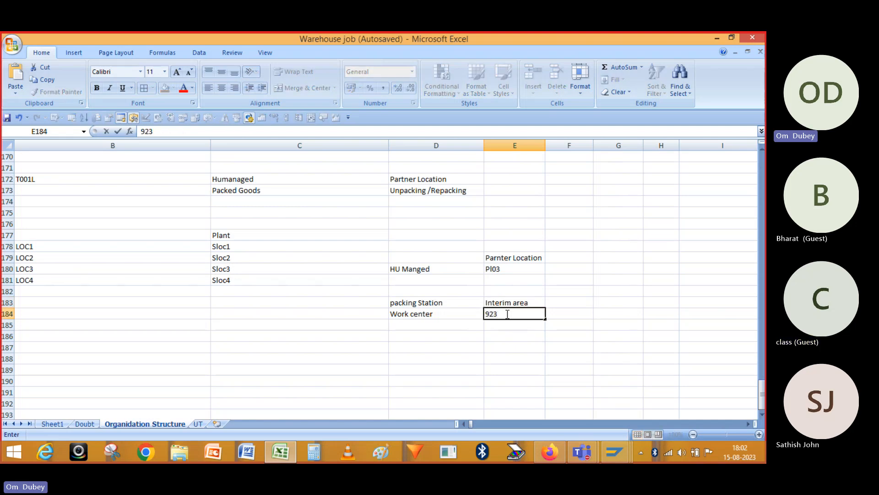
pyautogui.hotkey('ctrl', 'Return')
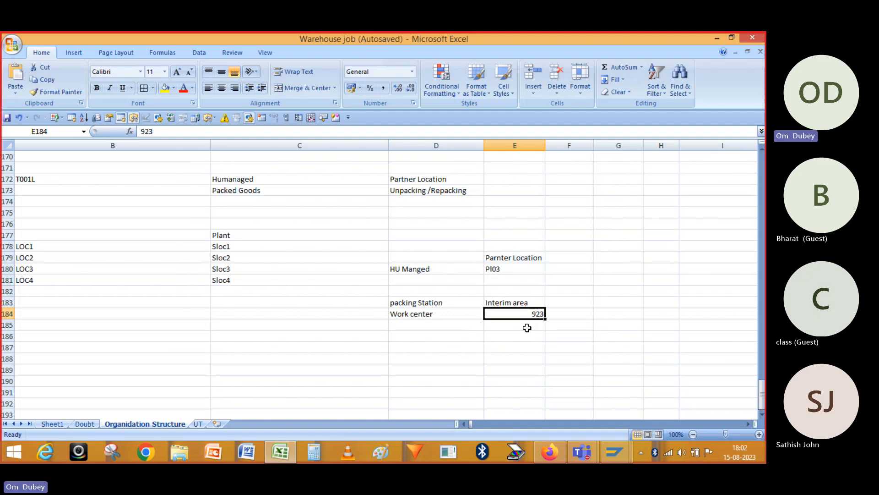
# - Switch to SAP, leave the P-104 bin stock list and return to the selection screen of the T320 table session
pyautogui.hotkey('alt', 'Tab')
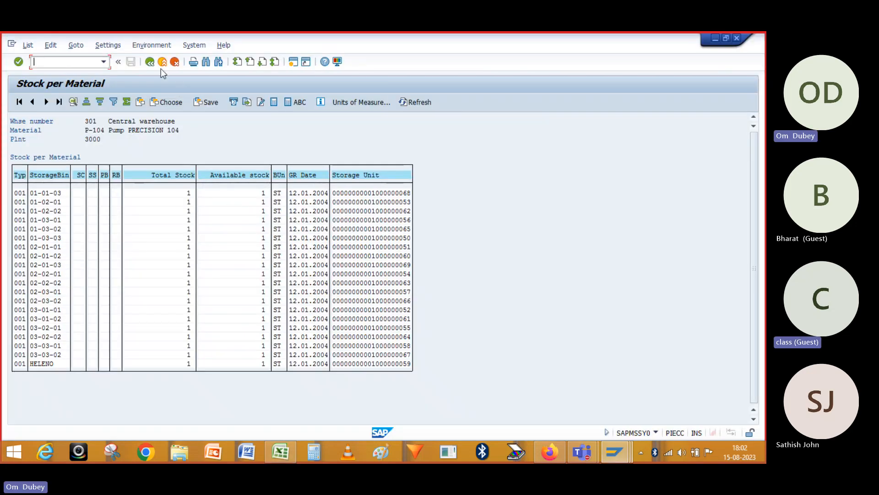
pyautogui.click(151, 62)
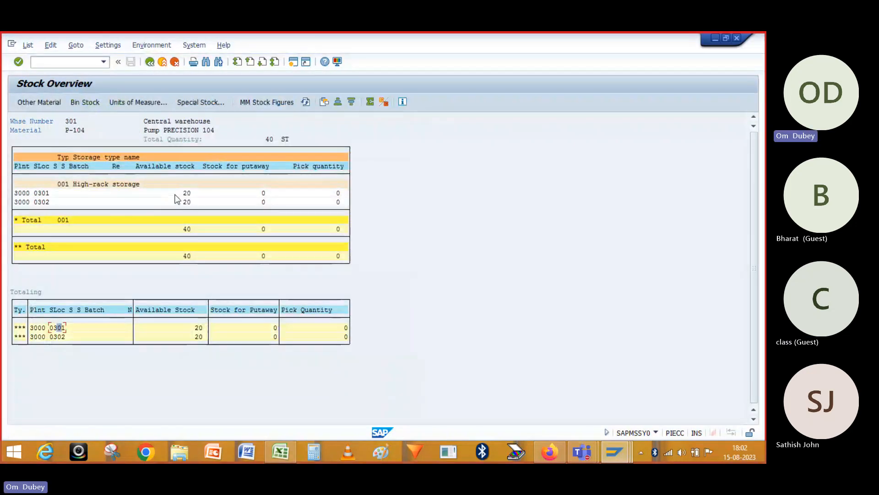
pyautogui.moveTo(622, 442)
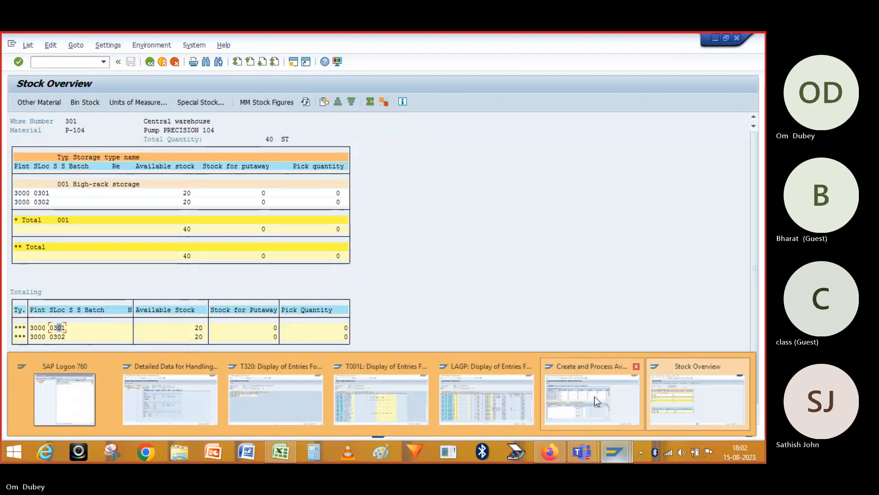
pyautogui.moveTo(570, 385)
pyautogui.click(287, 388)
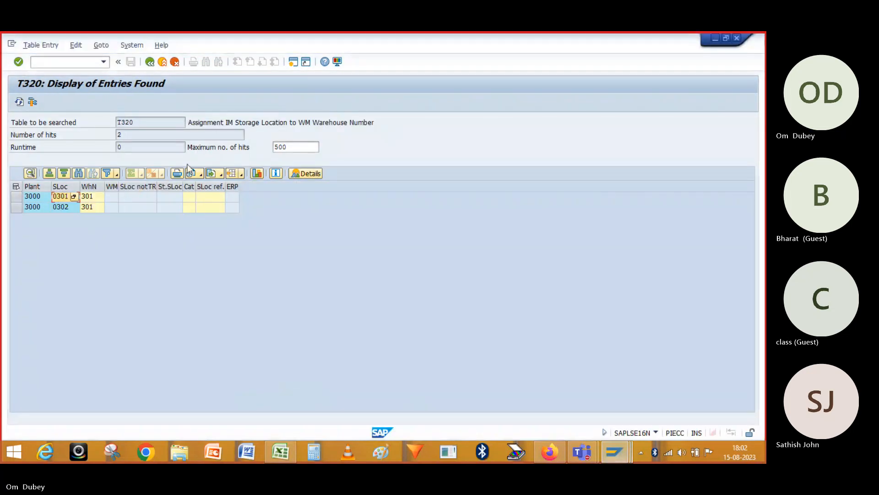
pyautogui.click(150, 62)
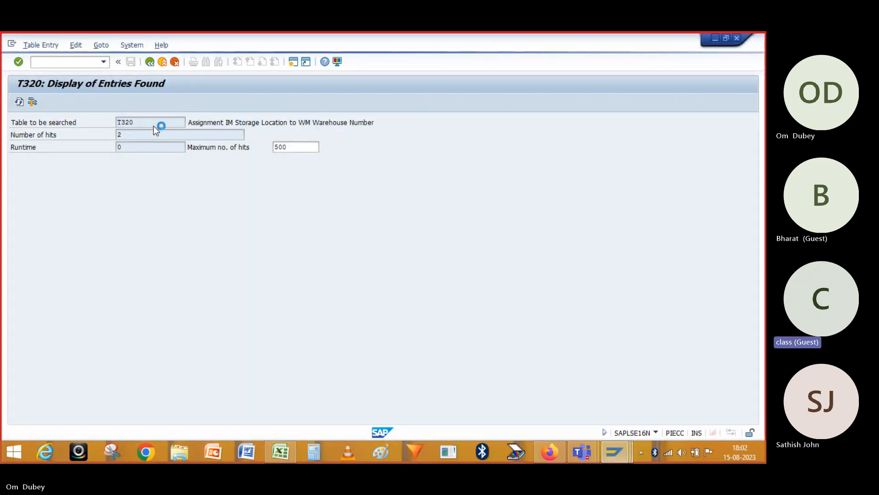
# - Change the table to display to T301, the WM storage types
pyautogui.click(141, 121)
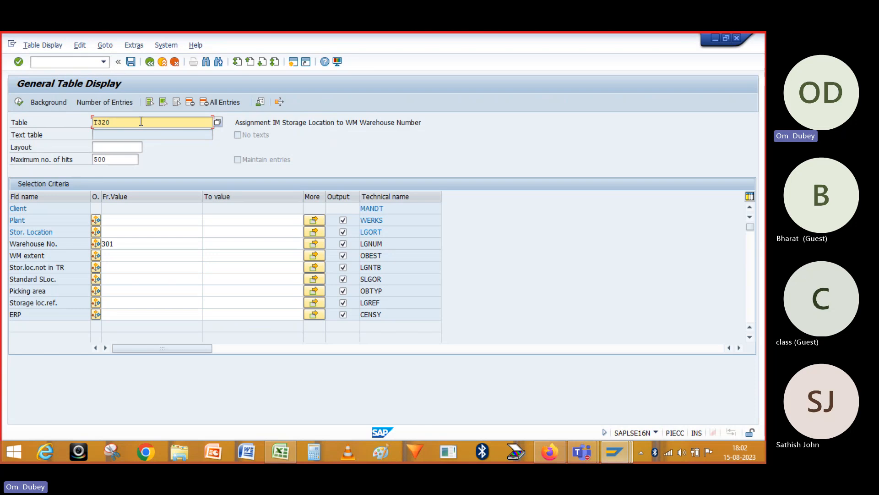
pyautogui.press('BackSpace')
pyautogui.press('BackSpace')
pyautogui.press('BackSpace')
pyautogui.write('3')
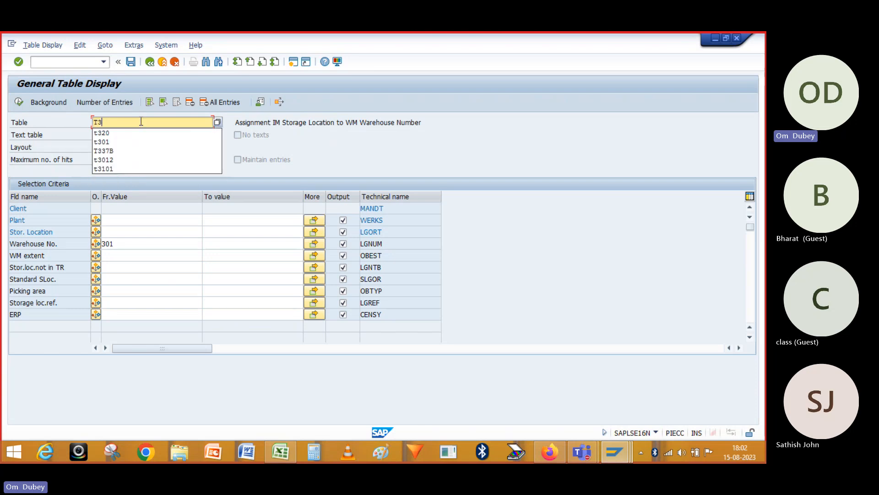
pyautogui.write('01')
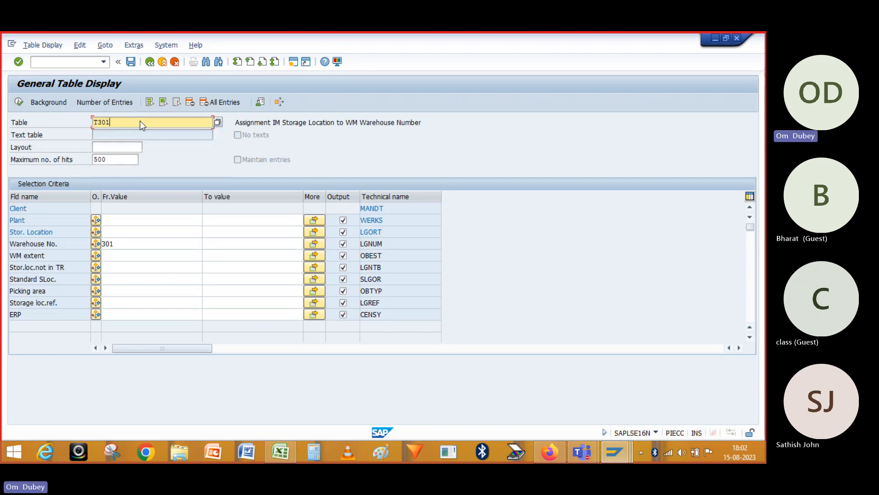
pyautogui.press('Return')
# - Restrict the T301 selection to warehouse number 301 and display the entries
pyautogui.click(115, 219)
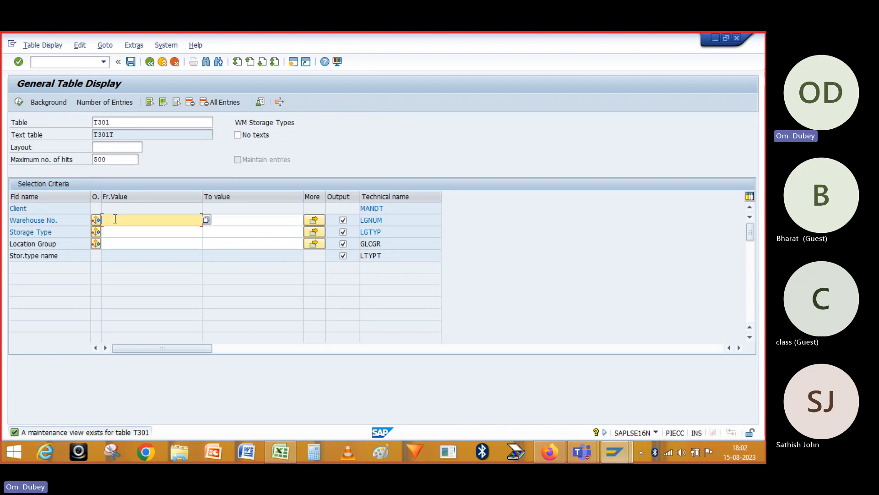
pyautogui.write('301')
pyautogui.press('Return')
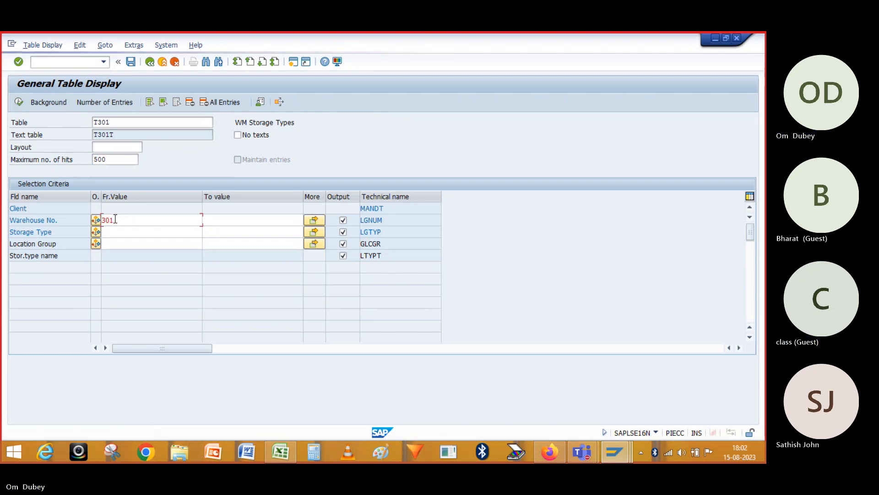
pyautogui.click(107, 237)
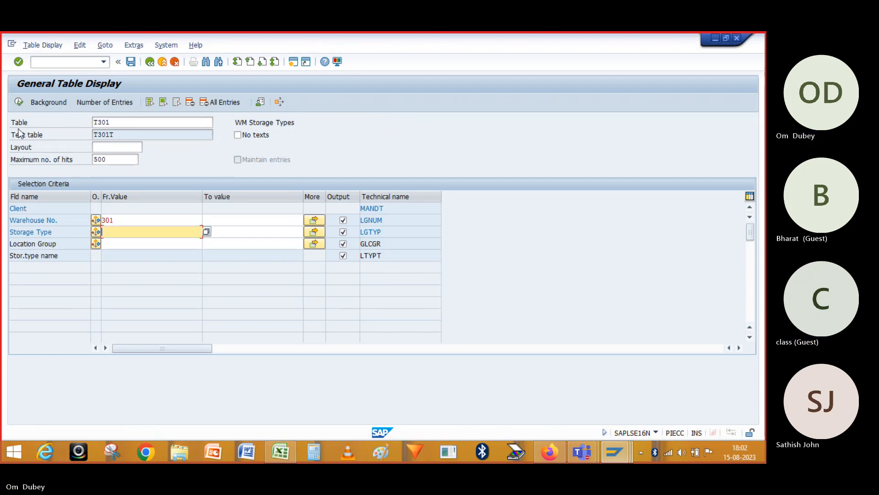
pyautogui.click(18, 101)
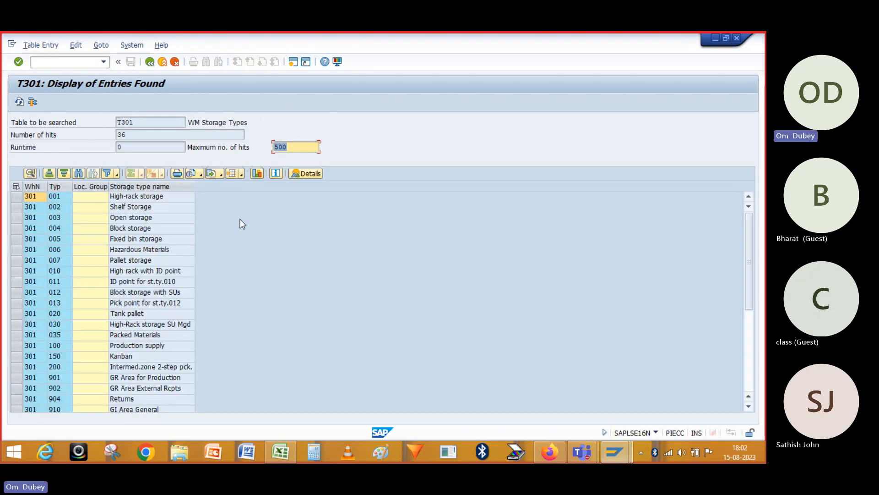
# - Look through the storage types of warehouse 301 for the 9xx interim areas
pyautogui.click(114, 369)
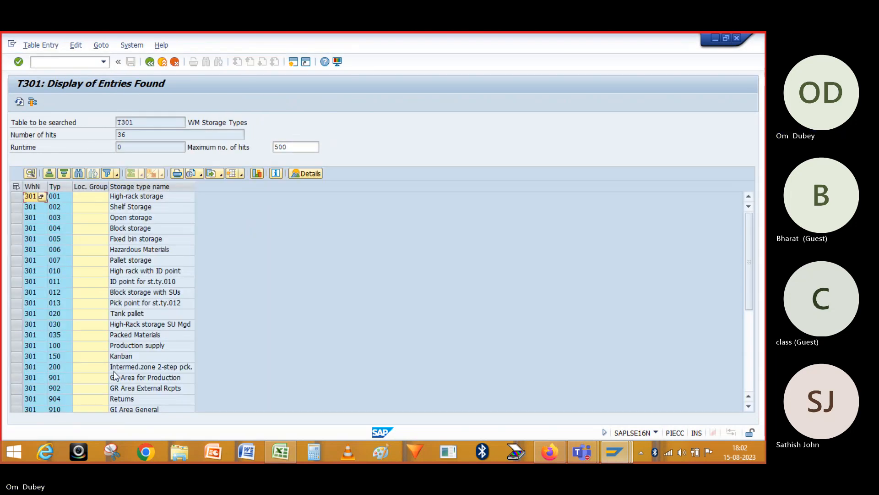
pyautogui.press('Down')
pyautogui.press('Down')
pyautogui.press('Down')
pyautogui.press('Down')
pyautogui.press('Down')
pyautogui.press('Down')
pyautogui.press('Down')
pyautogui.press('Down')
pyautogui.press('Down')
pyautogui.press('Down')
pyautogui.press('Down')
pyautogui.press('Down')
pyautogui.press('Down')
pyautogui.press('Down')
pyautogui.press('Down')
pyautogui.press('Down')
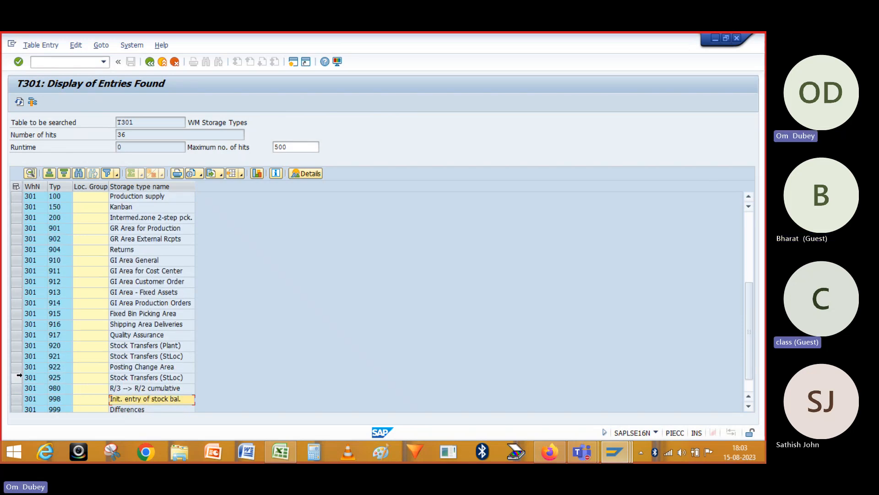
# - Mark storage type 925 Stock Transfers (StLoc) and check the remaining entries down to the Cross Dock Zone
pyautogui.click(16, 378)
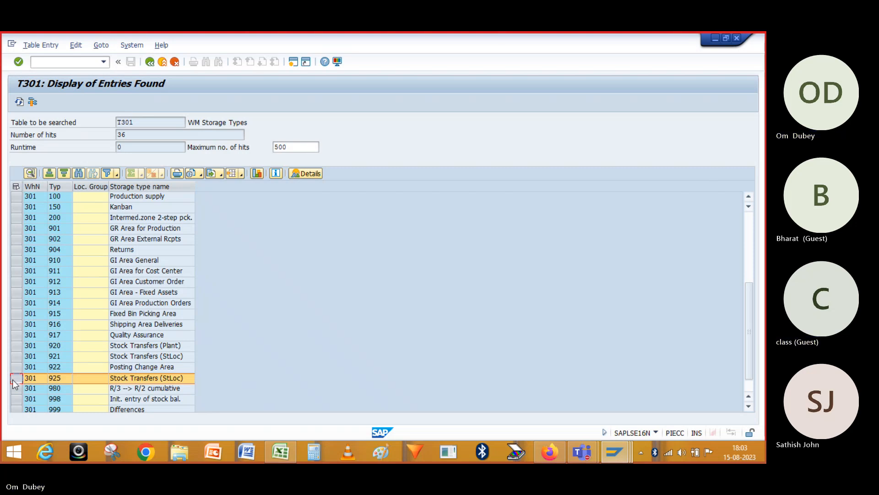
pyautogui.press('Down')
pyautogui.press('Down')
pyautogui.press('Down')
pyautogui.press('Down')
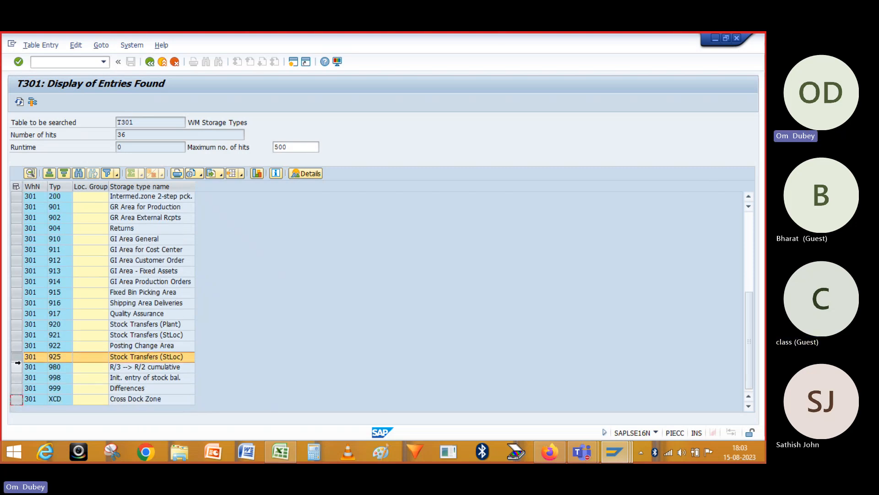
pyautogui.click(16, 358)
pyautogui.click(64, 359)
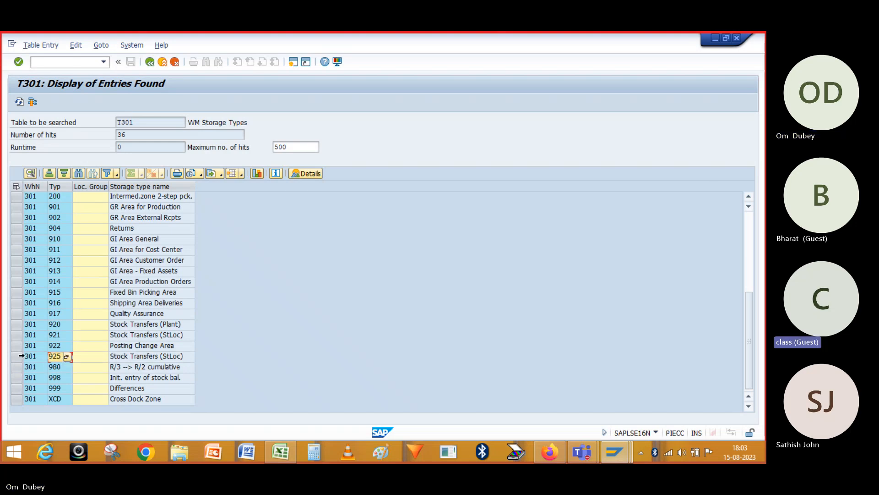
# - Highlight the storage type 925 entry in T301 and change the table to display to LAGP, the storage bins
pyautogui.click(17, 357)
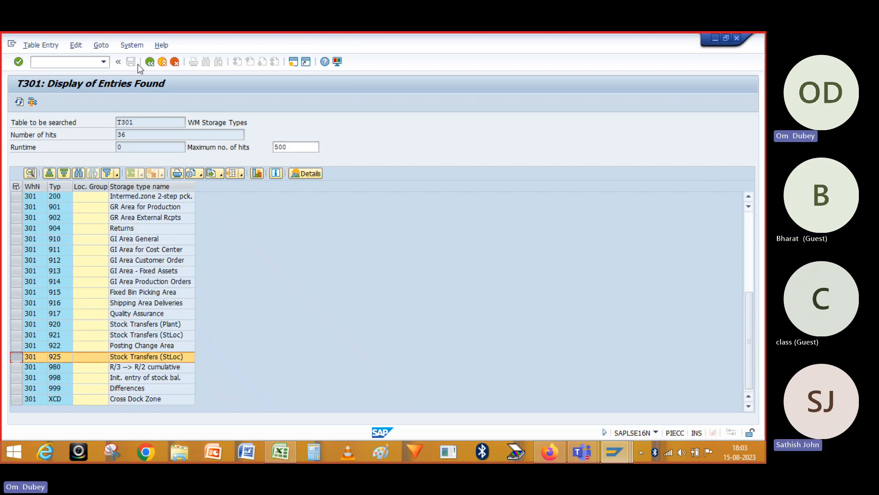
pyautogui.click(150, 61)
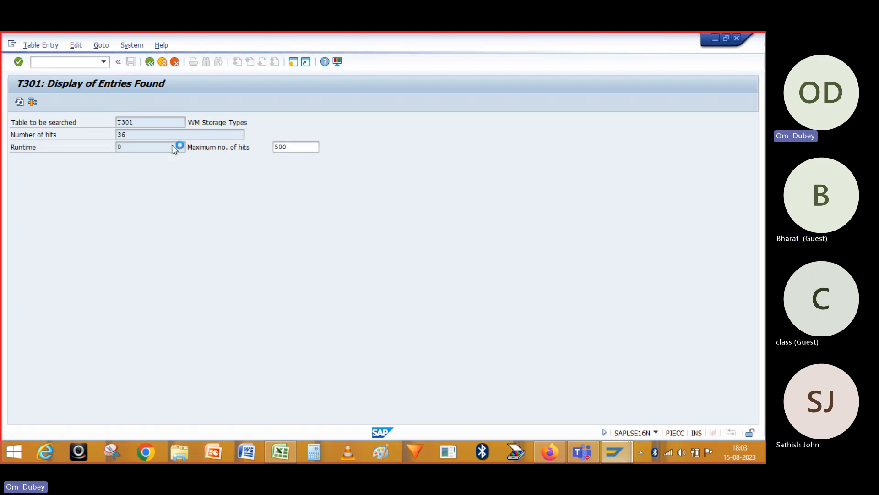
pyautogui.click(133, 122)
pyautogui.press('BackSpace')
pyautogui.press('BackSpace')
pyautogui.press('BackSpace')
pyautogui.press('BackSpace')
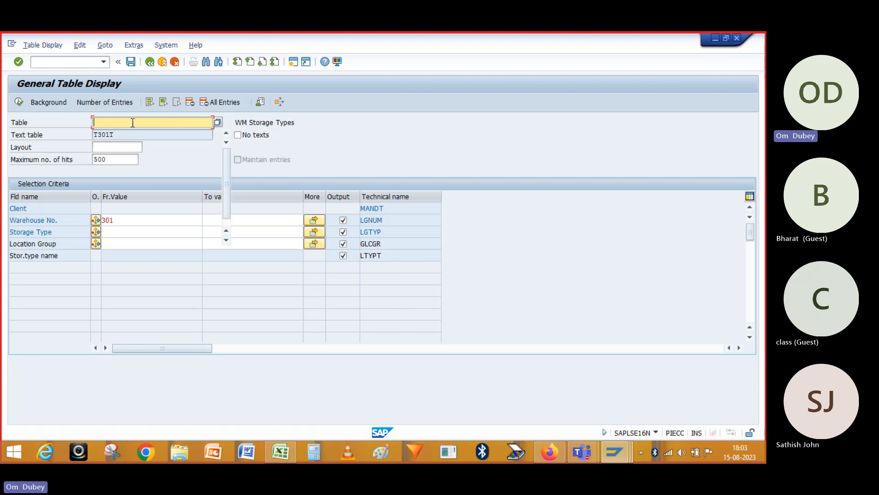
pyautogui.write('LAGP')
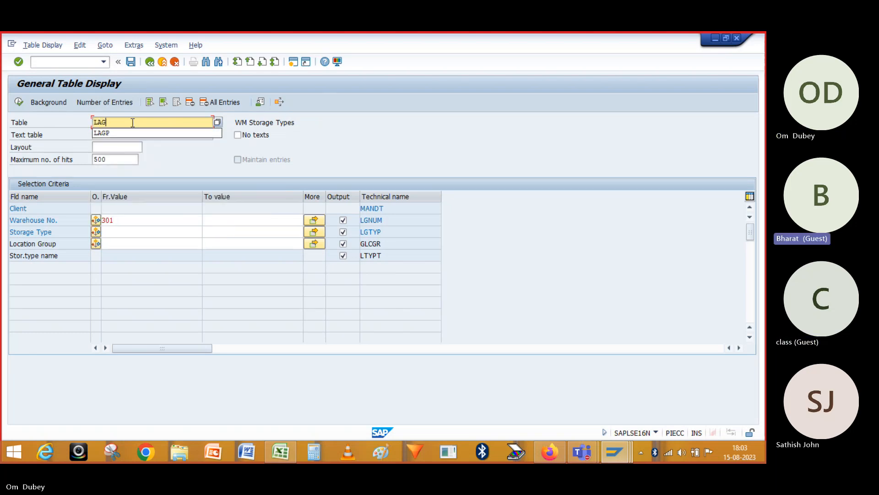
pyautogui.press('Return')
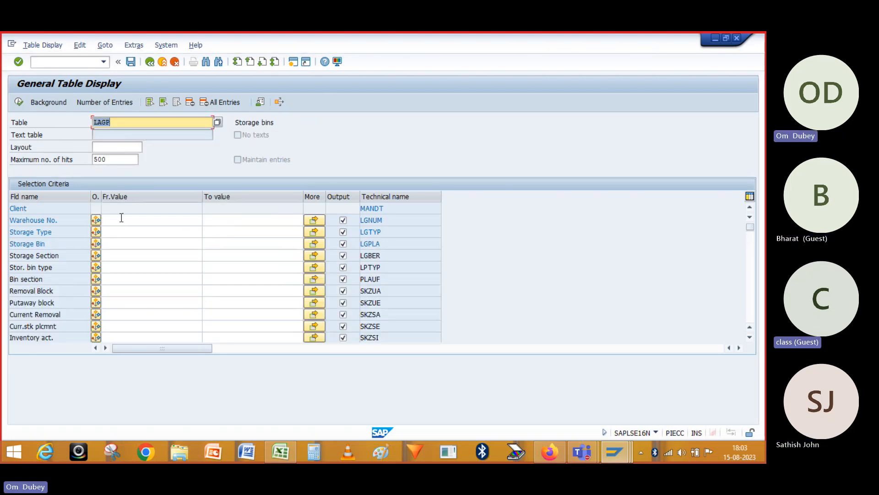
# - Restrict the LAGP selection to warehouse number 301 and storage type 925 and display the entries
pyautogui.click(121, 219)
pyautogui.write('300')
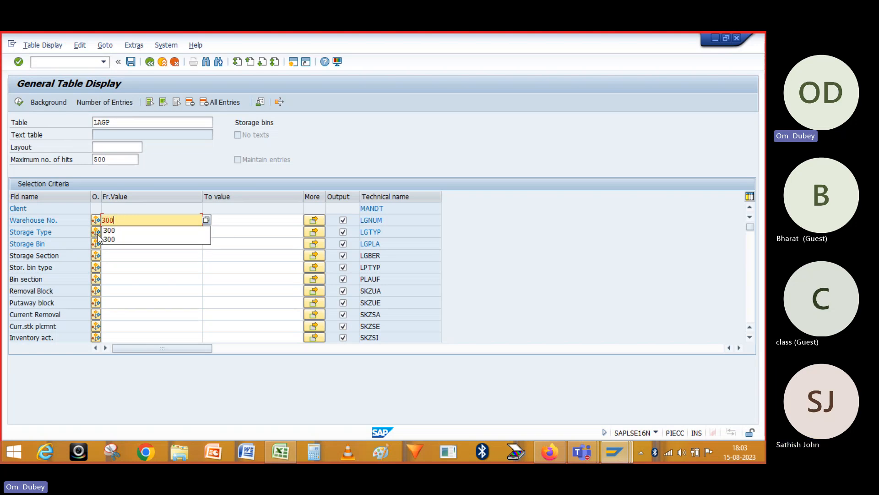
pyautogui.press('BackSpace')
pyautogui.write('1')
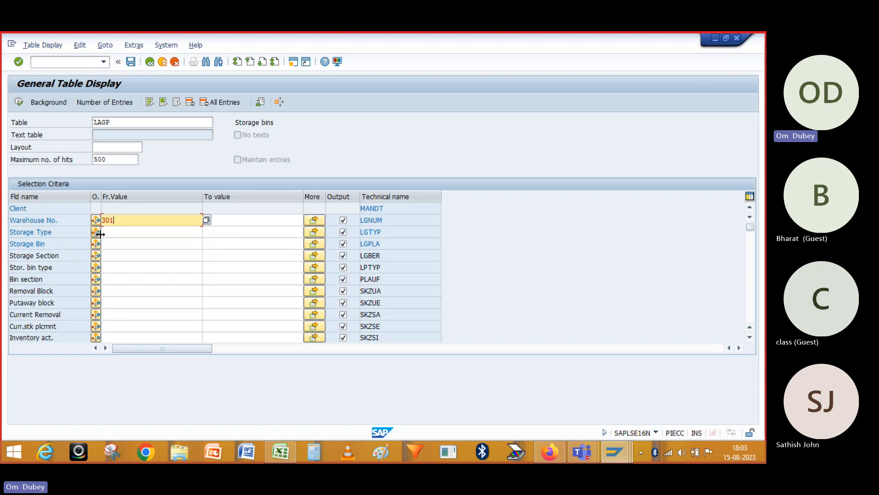
pyautogui.click(118, 233)
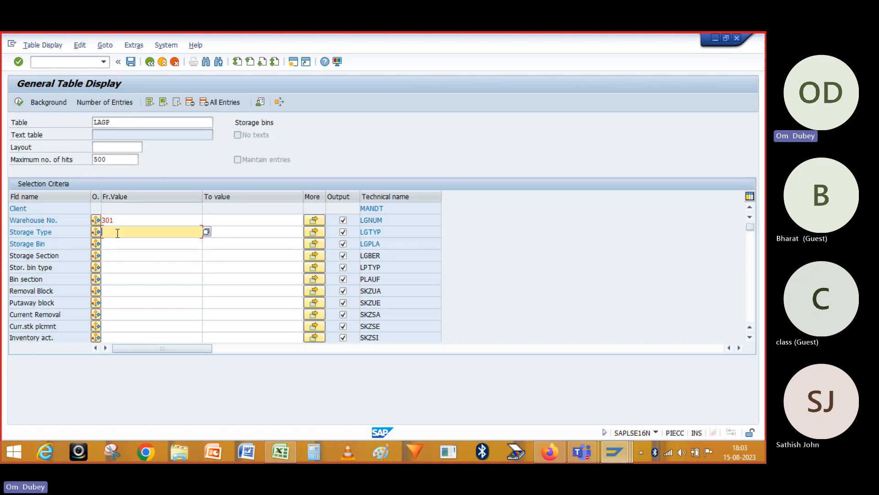
pyautogui.write('925')
pyautogui.press('Return')
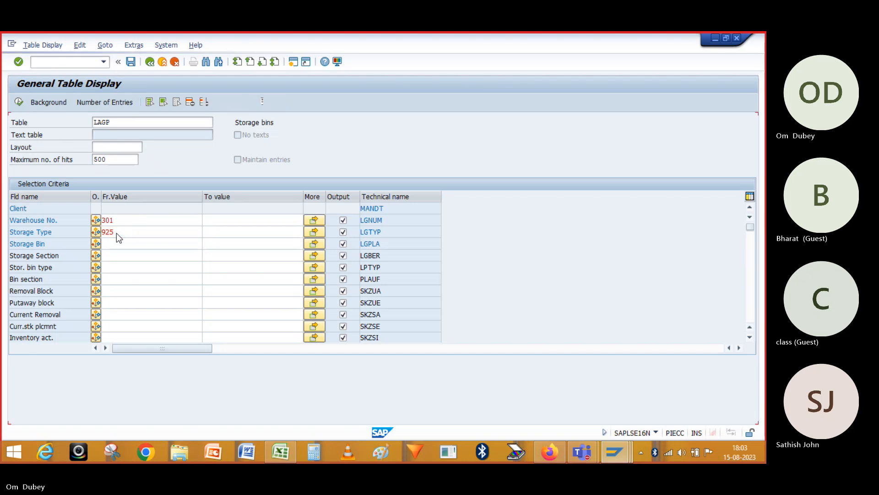
pyautogui.click(21, 105)
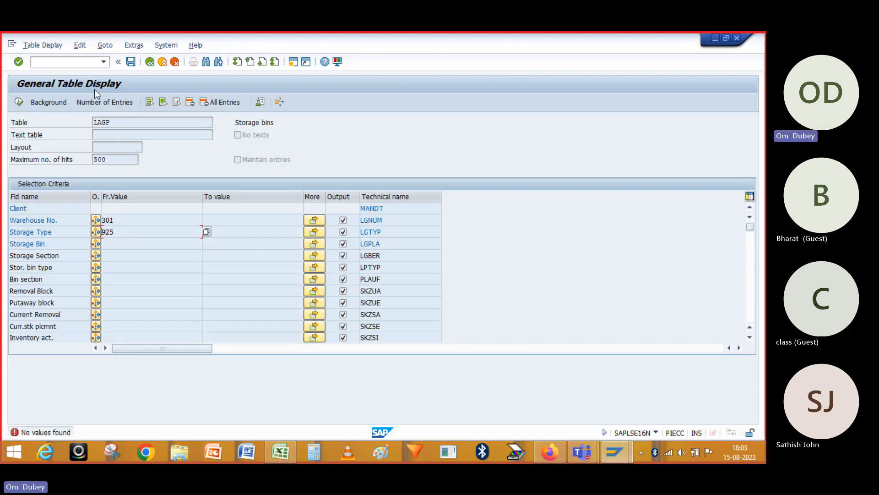
# - Create and save storage bin PACK in warehouse 301, storage type 925, with storage section 001, using transaction LS01N
pyautogui.click(74, 63)
pyautogui.write('/')
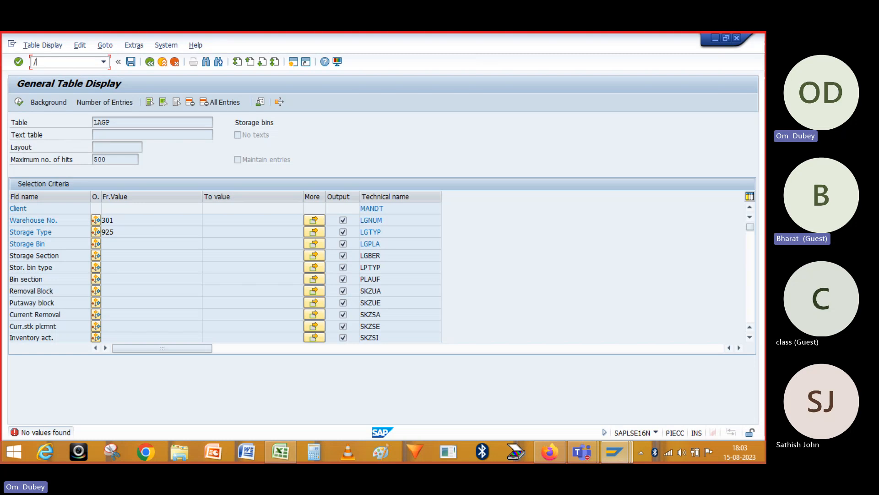
pyautogui.write('NLS01N')
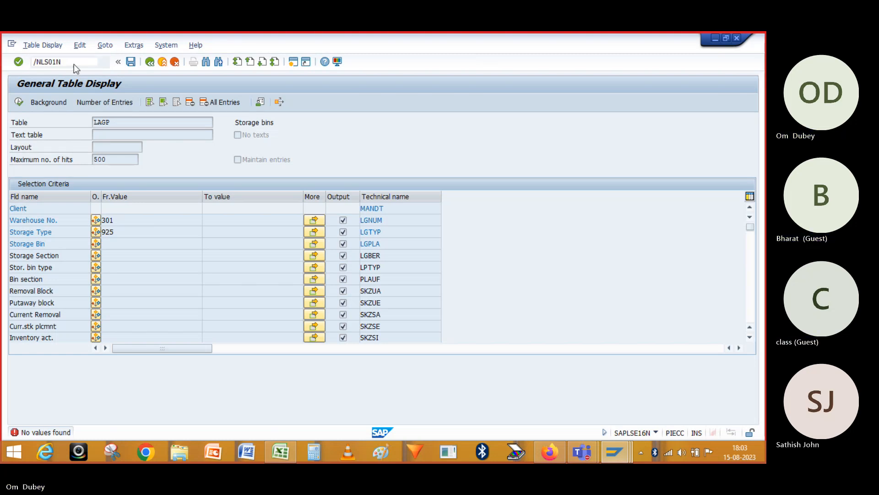
pyautogui.press('Return')
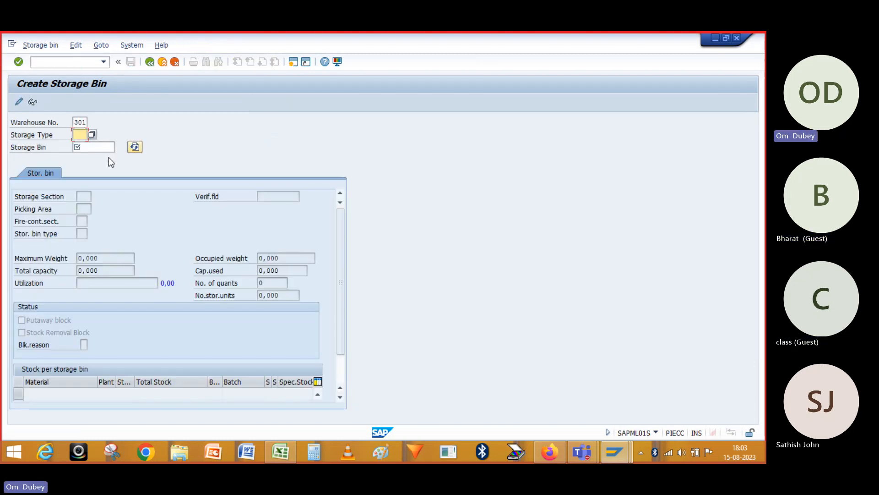
pyautogui.write('925')
pyautogui.click(94, 146)
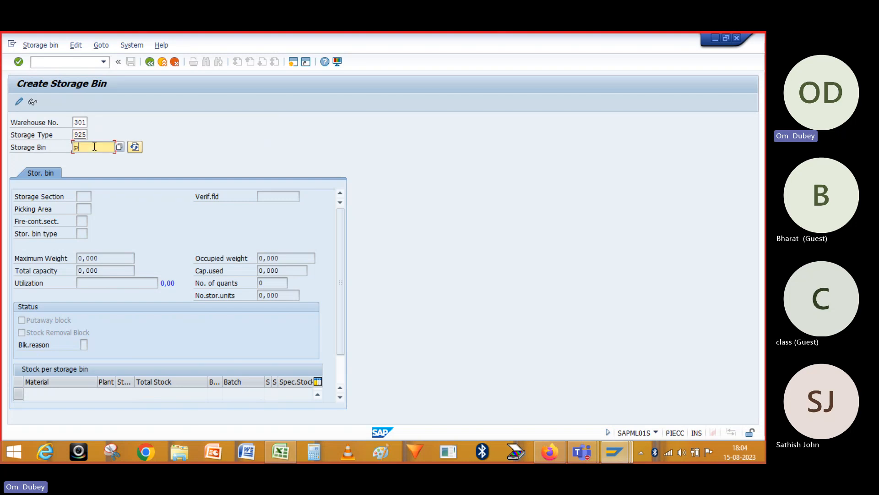
pyautogui.write('p')
pyautogui.press('BackSpace')
pyautogui.write('P')
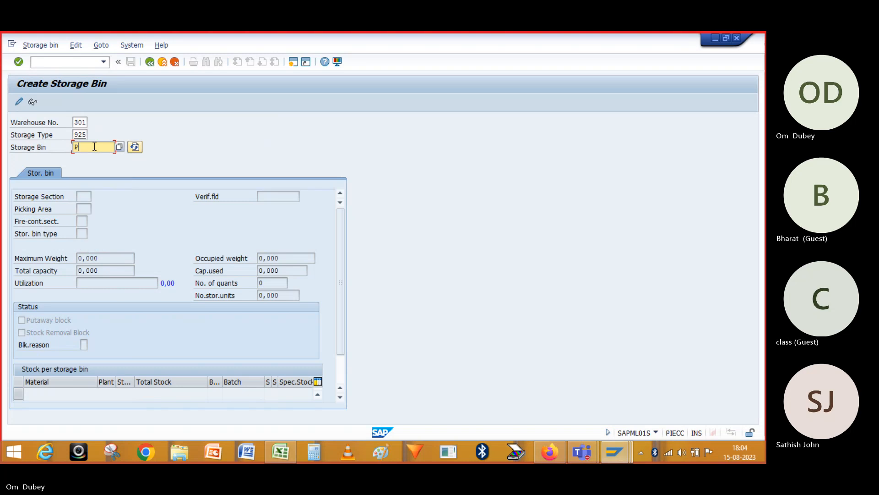
pyautogui.press('Return')
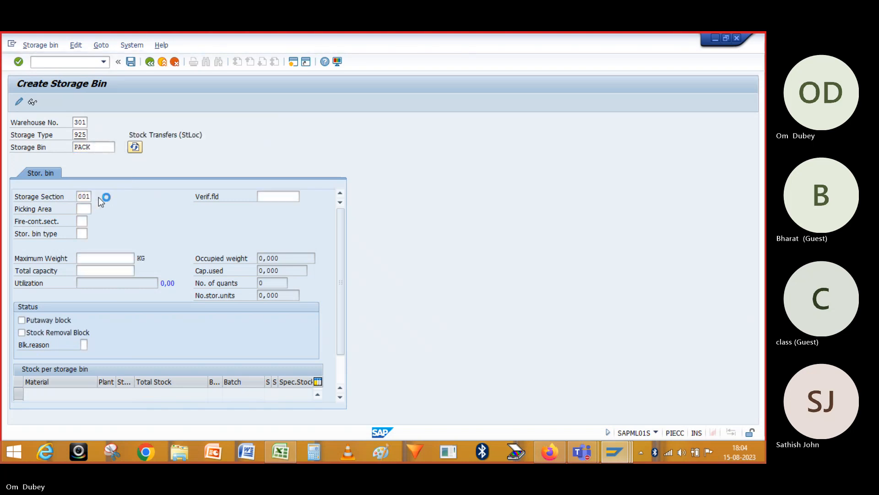
pyautogui.click(130, 63)
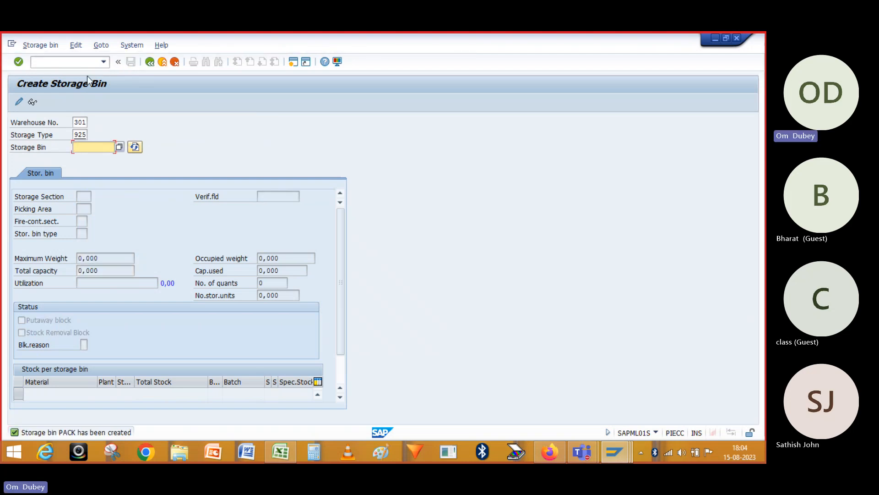
# - Start transaction HU02 and create a handling unit with packaging material PK-101
pyautogui.click(77, 62)
pyautogui.write('/nh')
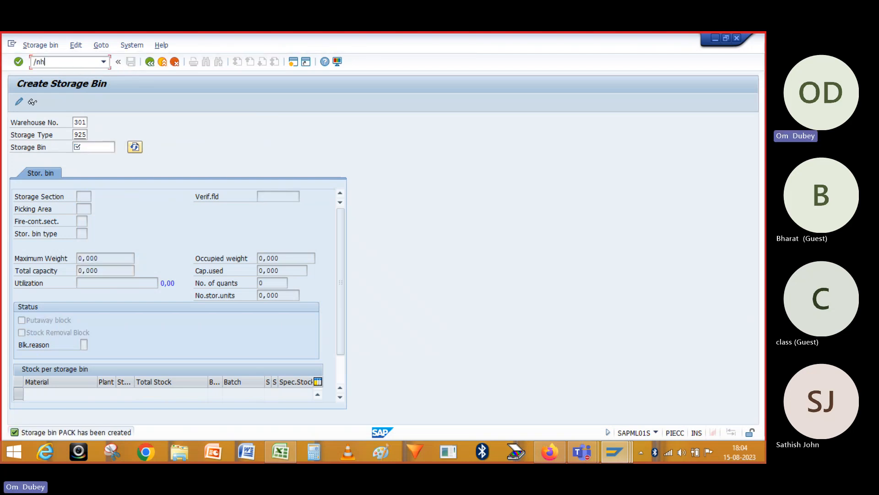
pyautogui.write('u02')
pyautogui.press('Return')
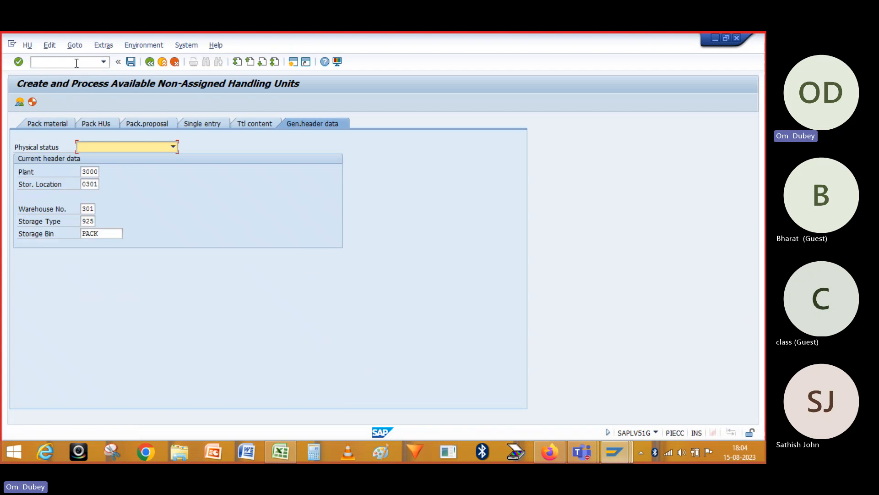
pyautogui.click(45, 132)
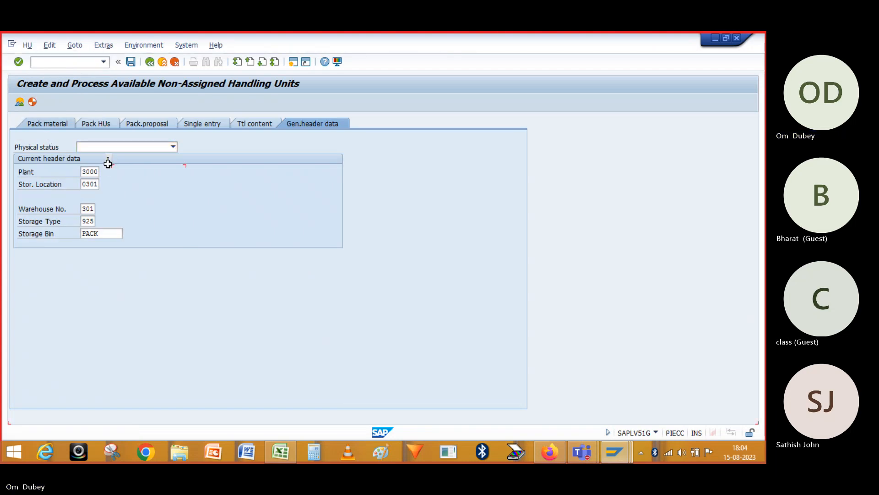
pyautogui.click(64, 176)
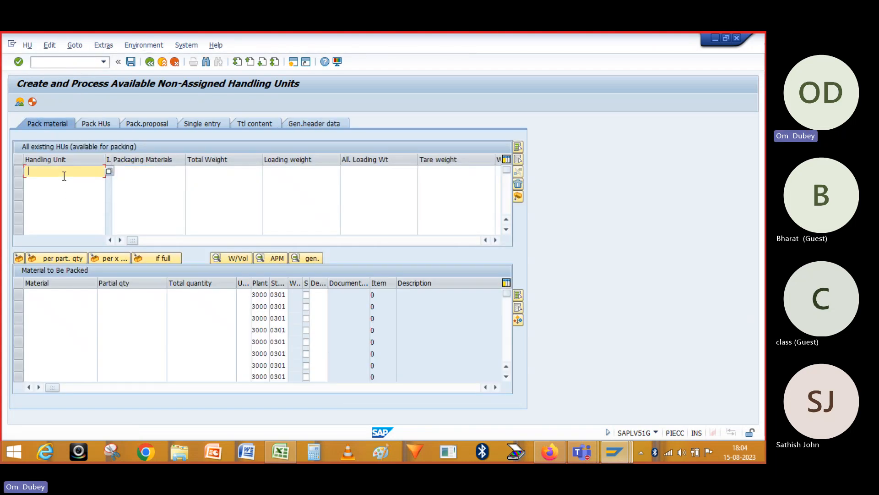
pyautogui.click(131, 171)
pyautogui.click(134, 182)
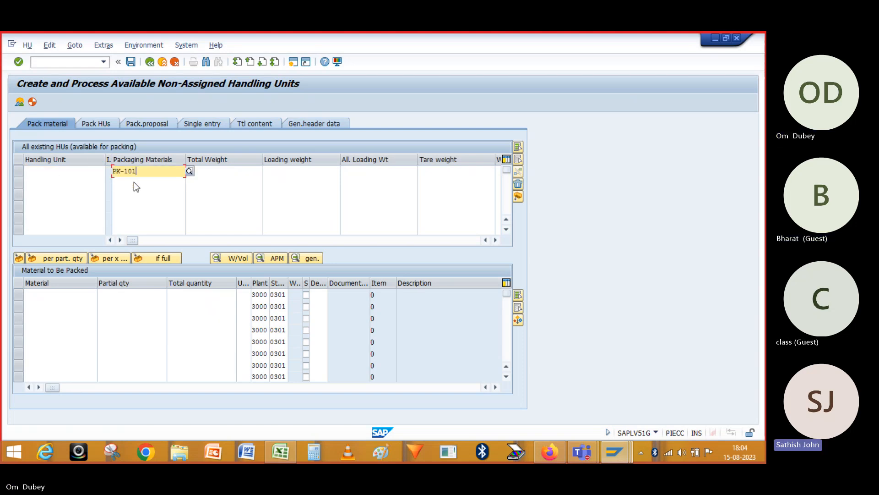
pyautogui.press('Return')
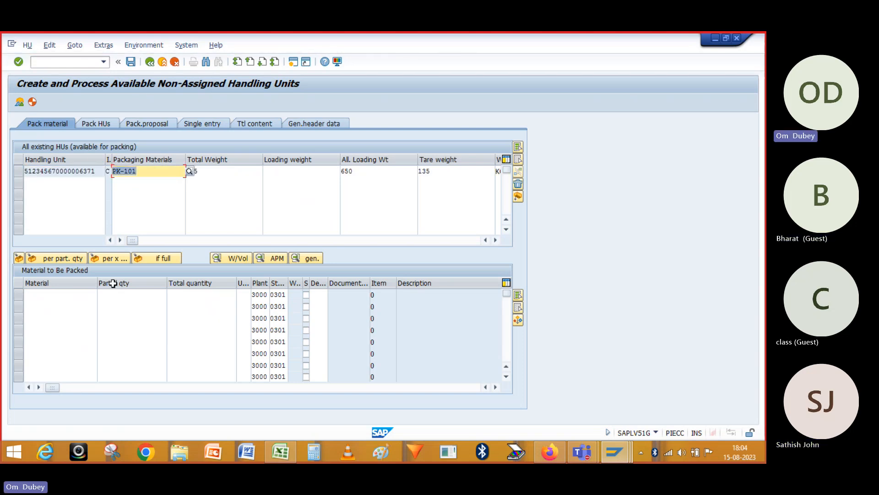
# - Enter material P-104 as the material to be packed, with partial quantity 1 and total quantity 5
pyautogui.click(46, 293)
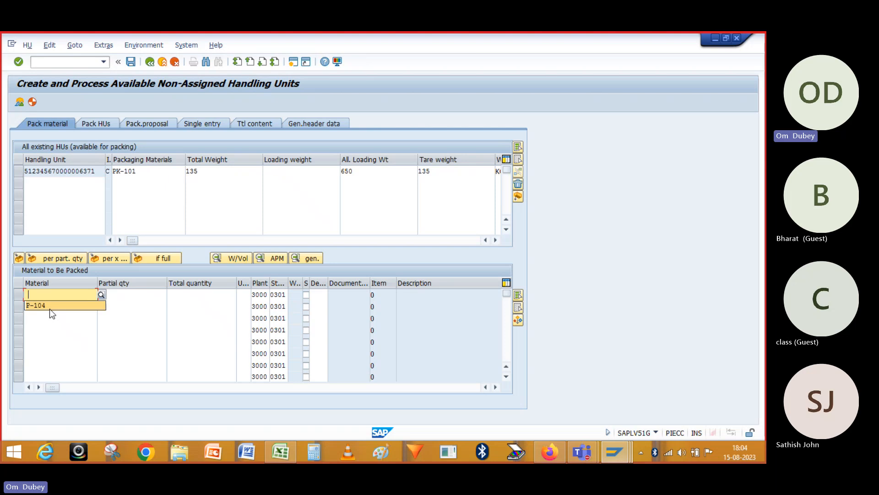
pyautogui.click(49, 309)
pyautogui.press('Return')
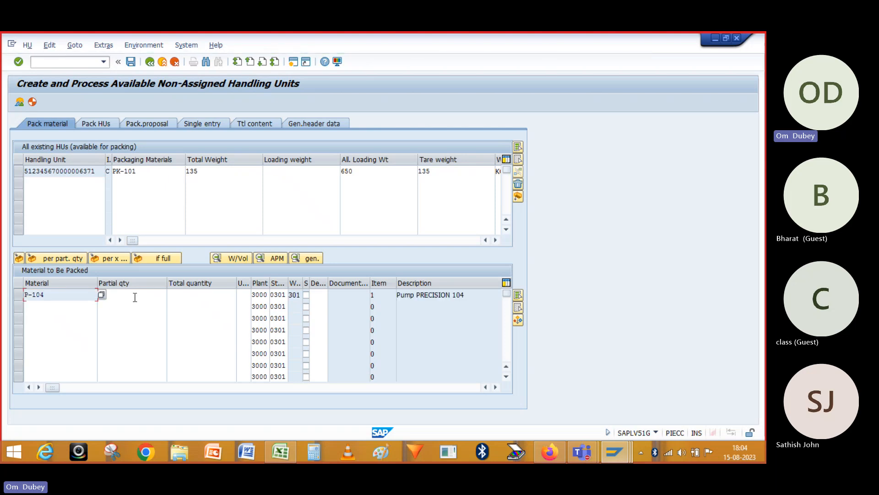
pyautogui.click(134, 296)
pyautogui.write('4')
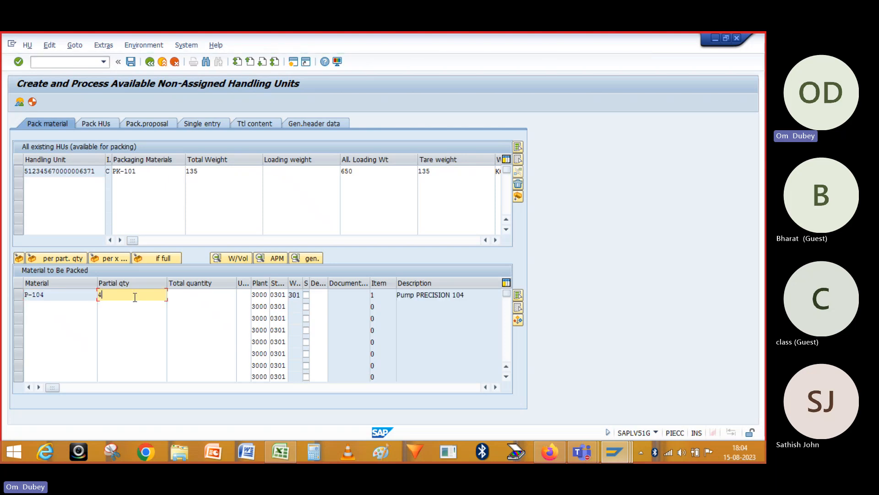
pyautogui.click(204, 297)
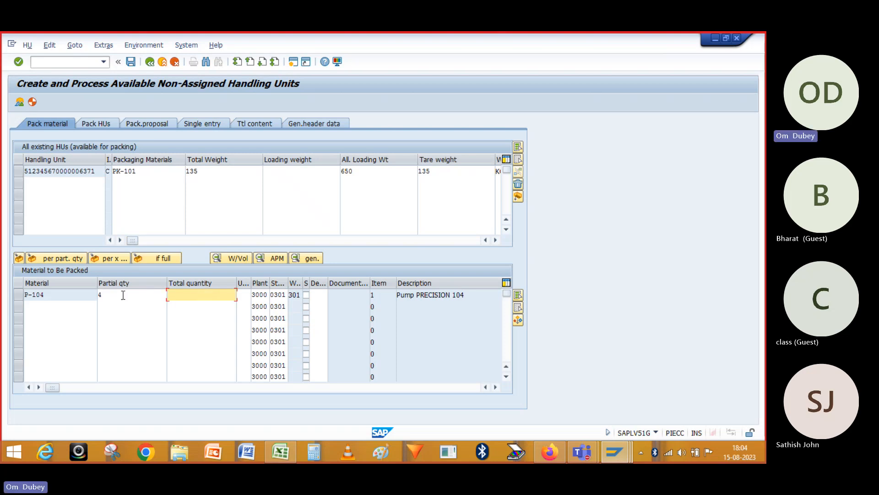
pyautogui.click(123, 295)
pyautogui.press('BackSpace')
pyautogui.click(187, 295)
pyautogui.write('5')
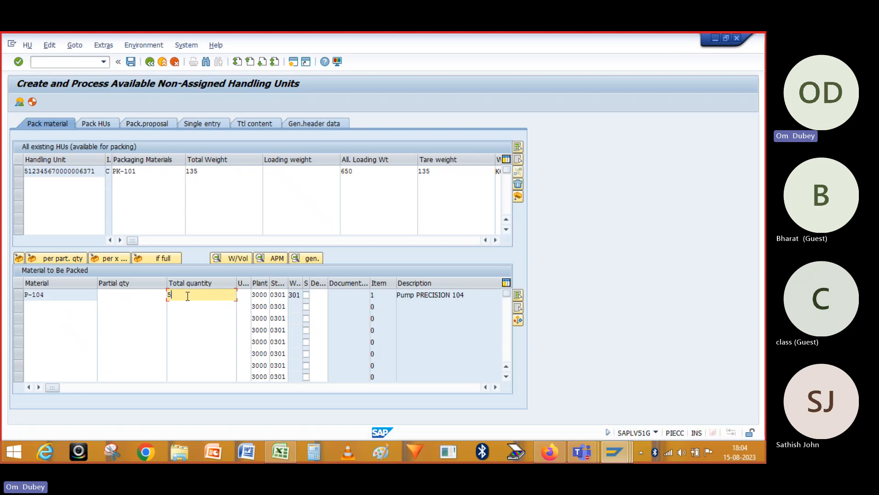
pyautogui.click(155, 295)
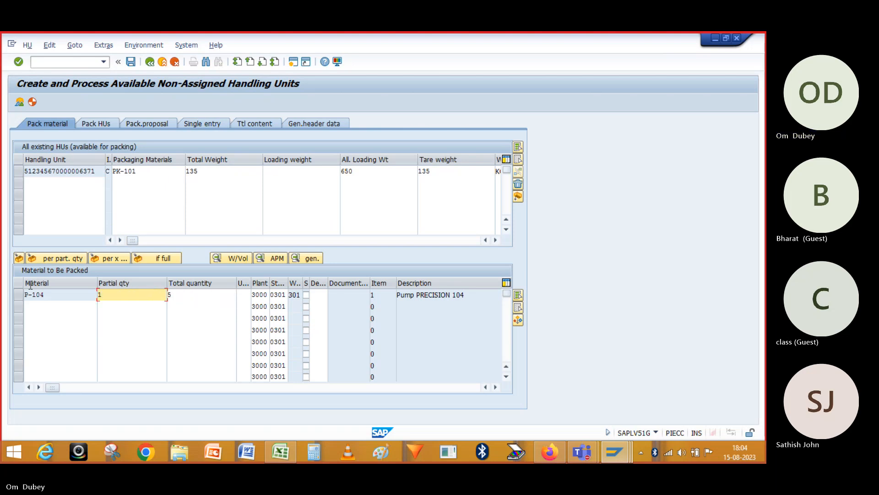
# - Pack material P-104 into PK-101 handling units per partial quantity and save the handling units
pyautogui.click(19, 170)
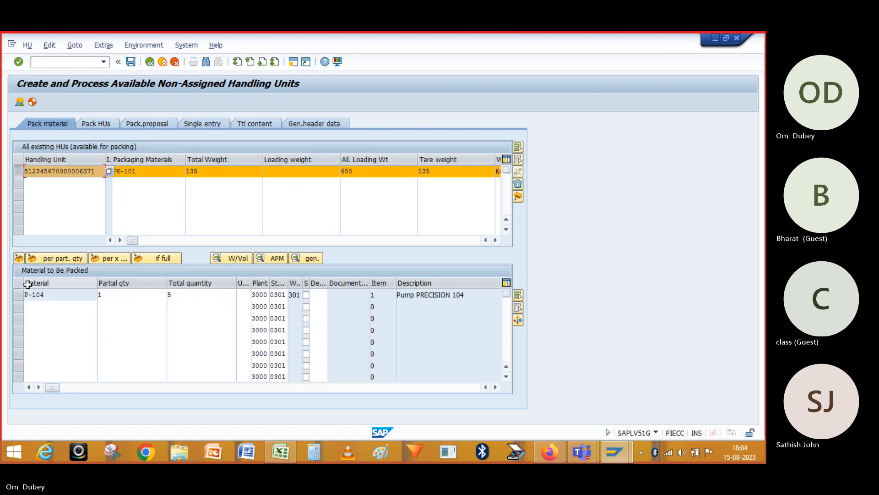
pyautogui.click(16, 296)
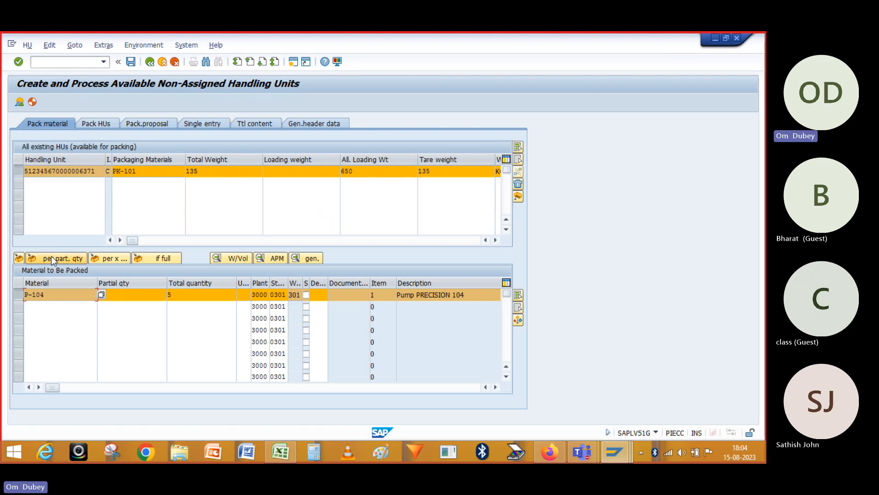
pyautogui.click(51, 259)
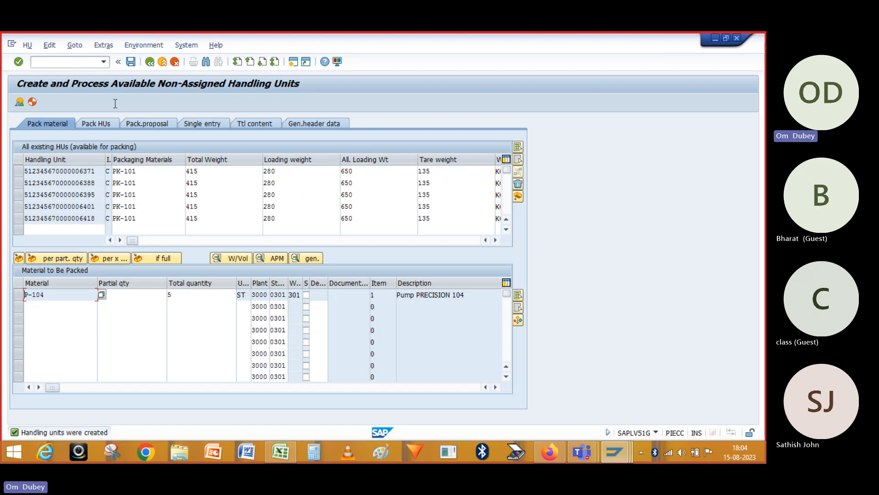
pyautogui.click(131, 62)
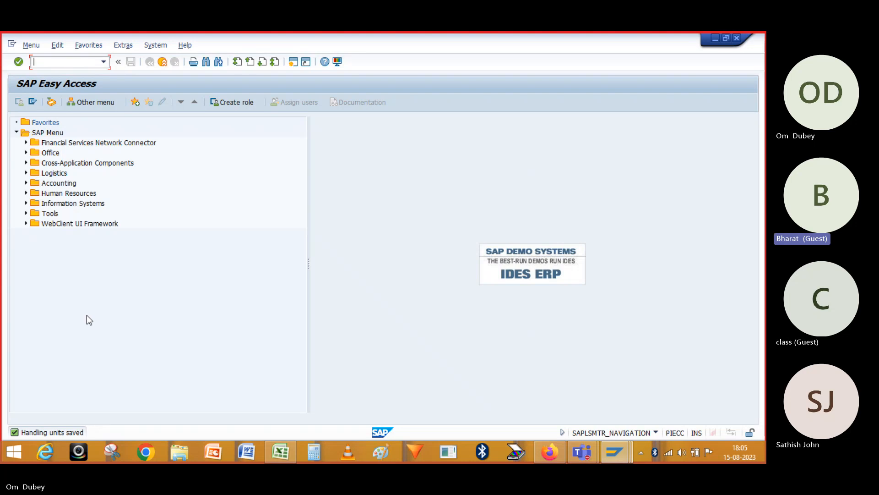
# - Start the HU Monitor transaction and show its user-related selection criteria for handling units
pyautogui.click(47, 60)
pyautogui.write('hu')
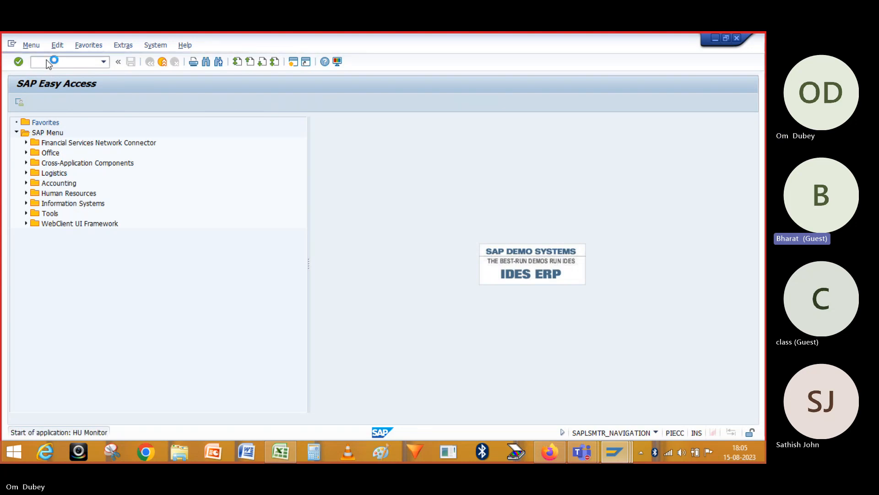
pyautogui.click(228, 124)
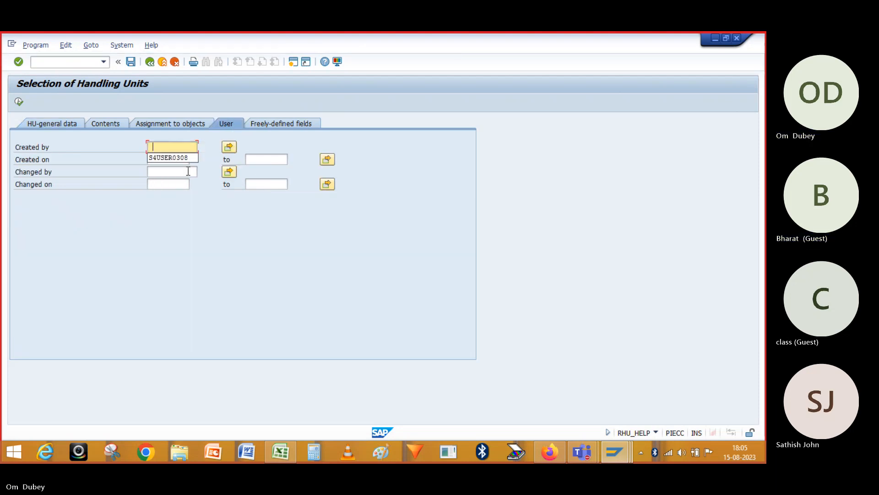
pyautogui.click(178, 157)
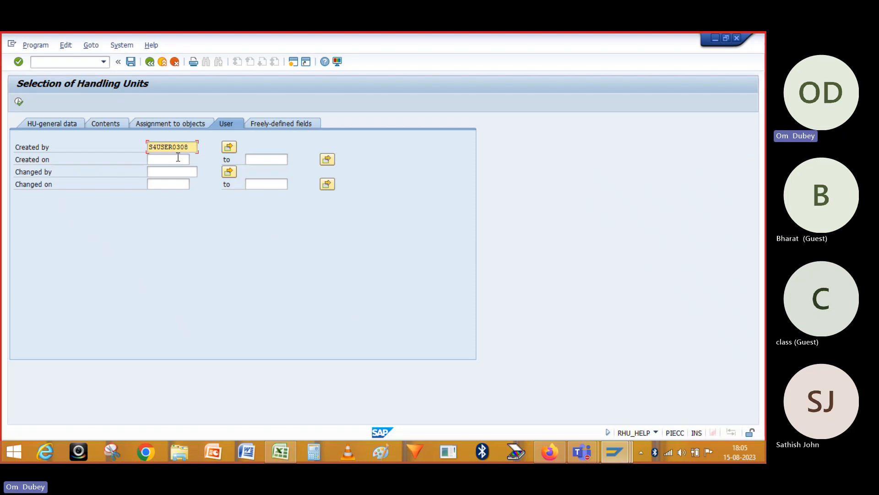
pyautogui.press('BackSpace')
pyautogui.press('BackSpace')
pyautogui.press('BackSpace')
pyautogui.press('BackSpace')
pyautogui.press('BackSpace')
pyautogui.press('BackSpace')
pyautogui.press('BackSpace')
pyautogui.press('BackSpace')
pyautogui.press('BackSpace')
pyautogui.press('BackSpace')
pyautogui.click(134, 182)
# - List the handling units created on 15.08.2023
pyautogui.click(169, 161)
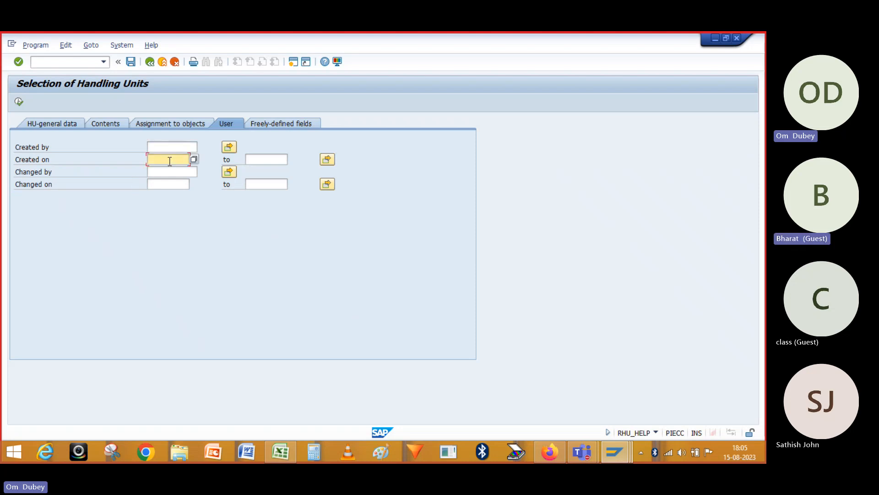
pyautogui.write('15')
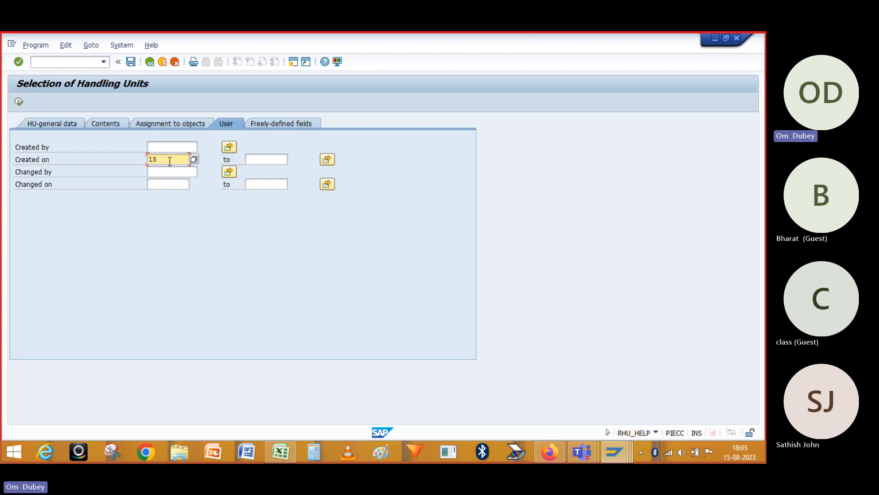
pyautogui.write('.08.2023')
pyautogui.press('Return')
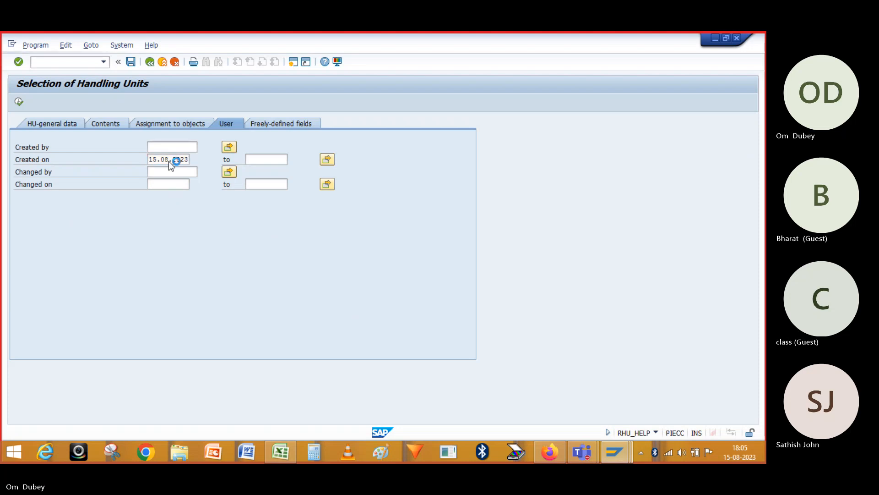
pyautogui.press('F8')
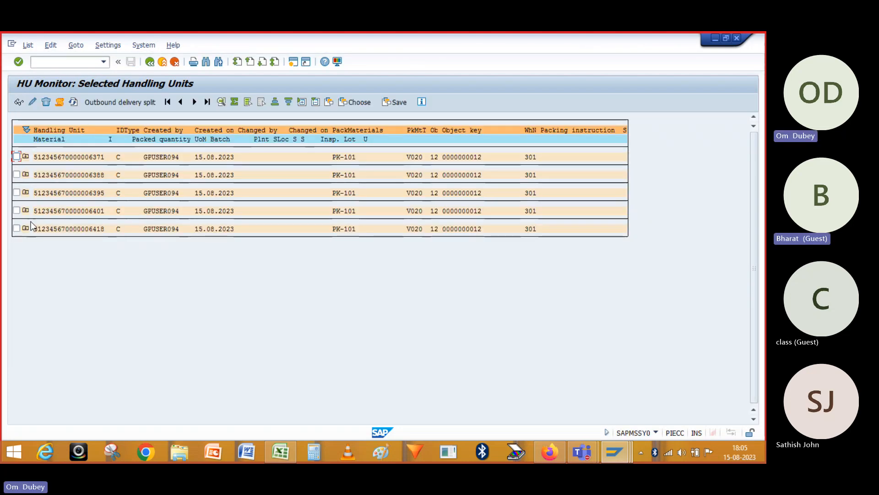
# - Expand all five listed handling units to check the material packed in each one
pyautogui.click(26, 229)
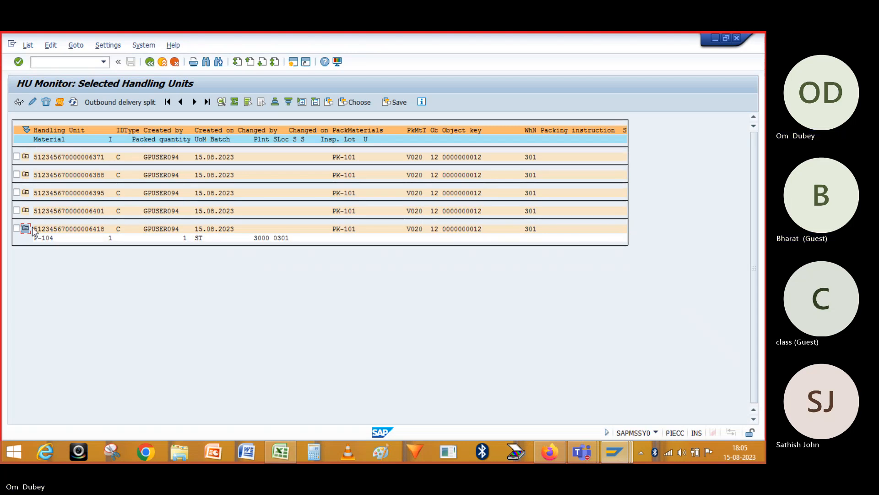
pyautogui.click(25, 211)
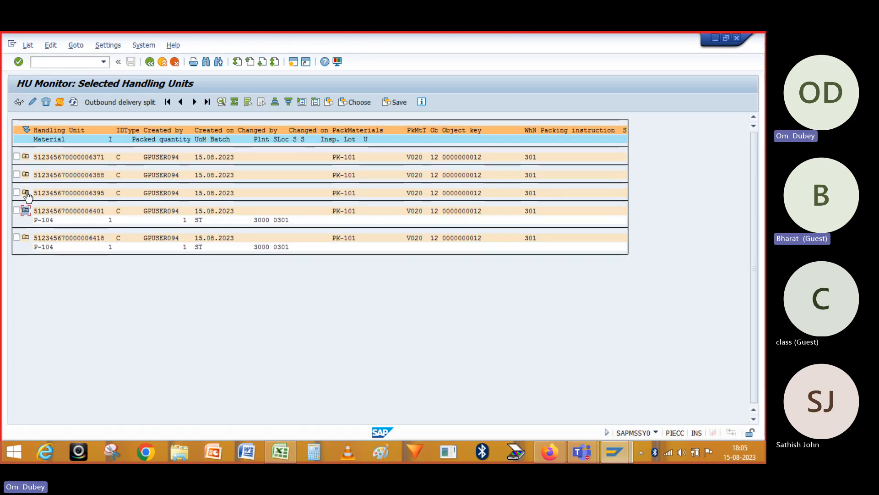
pyautogui.click(26, 193)
pyautogui.click(26, 176)
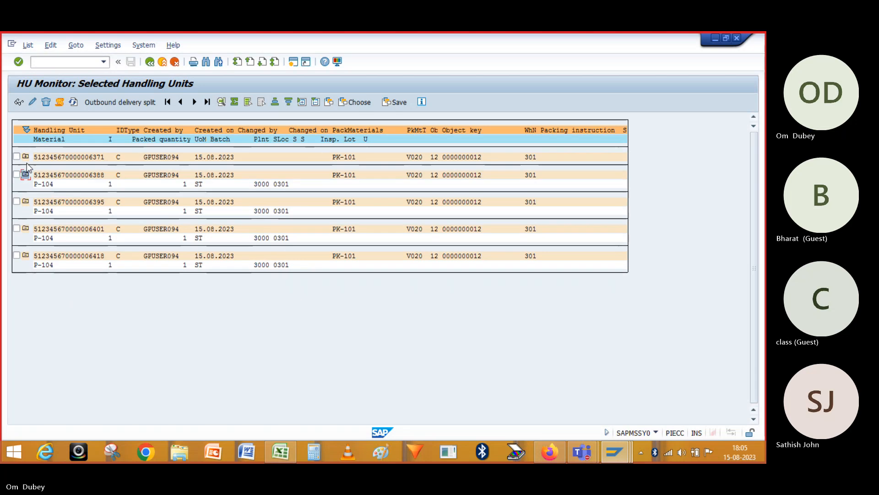
pyautogui.click(26, 156)
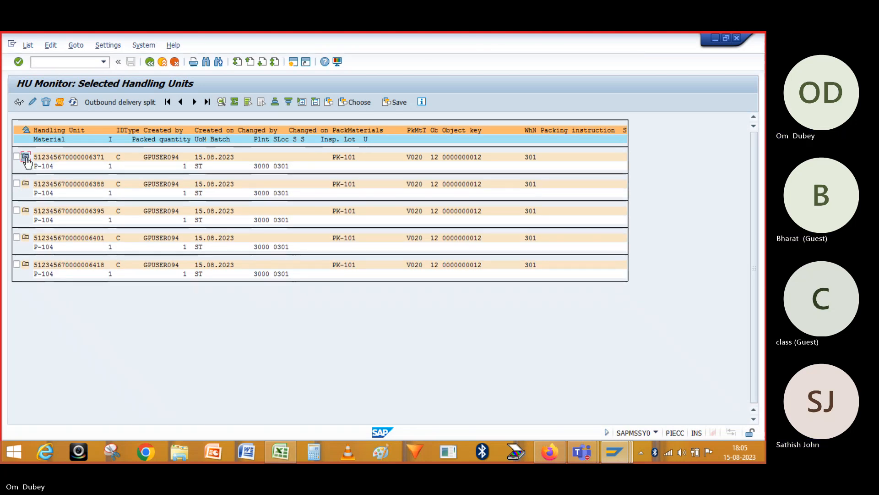
# - Display the details and packed material of the first listed handling unit, and return to the list
pyautogui.doubleClick(69, 157)
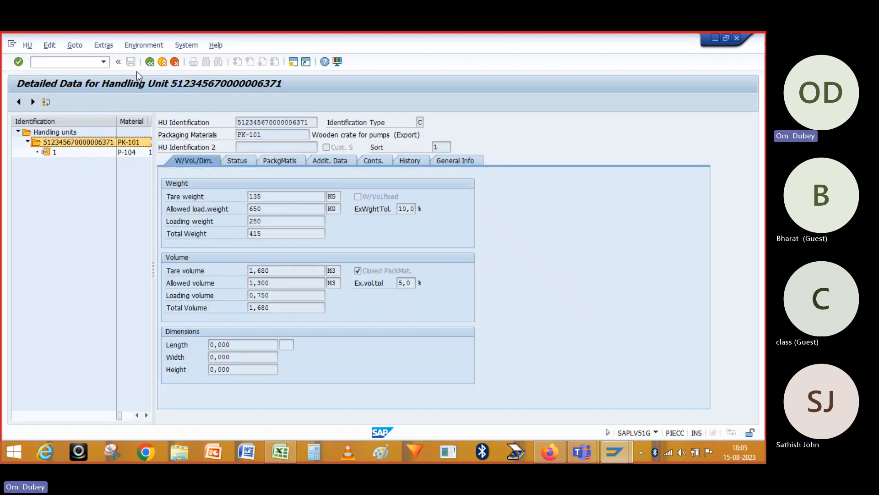
pyautogui.click(147, 65)
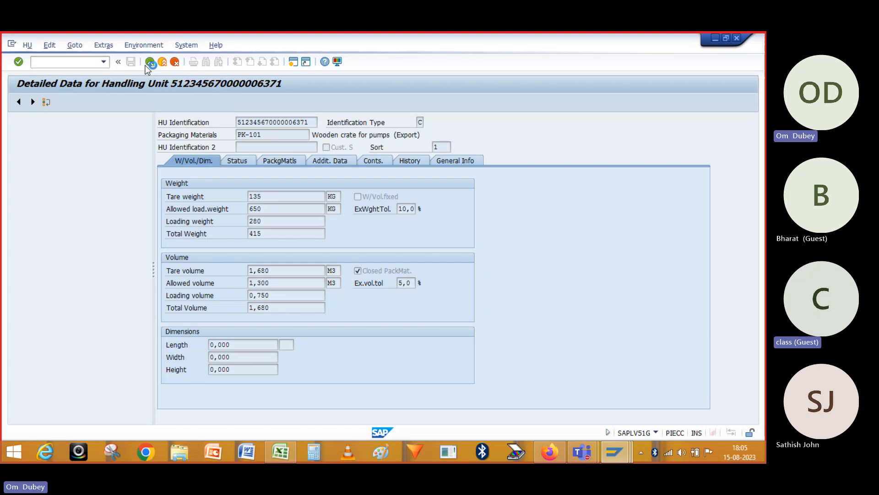
pyautogui.click(148, 62)
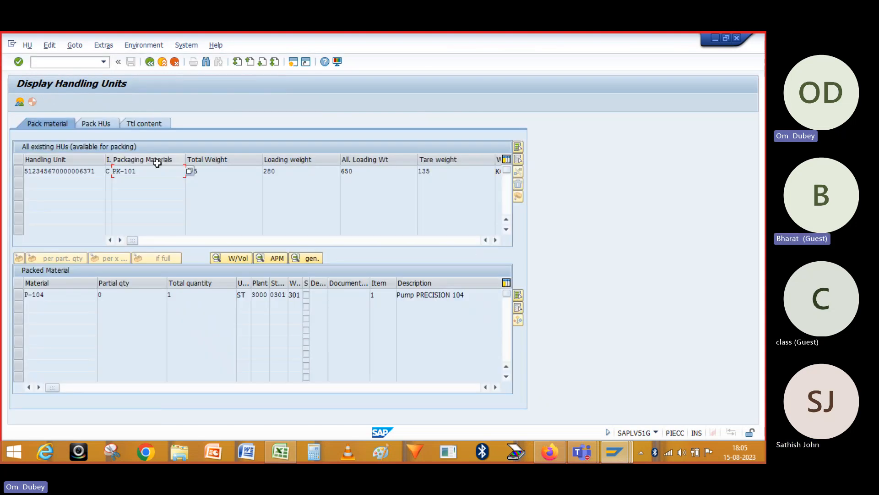
pyautogui.click(149, 66)
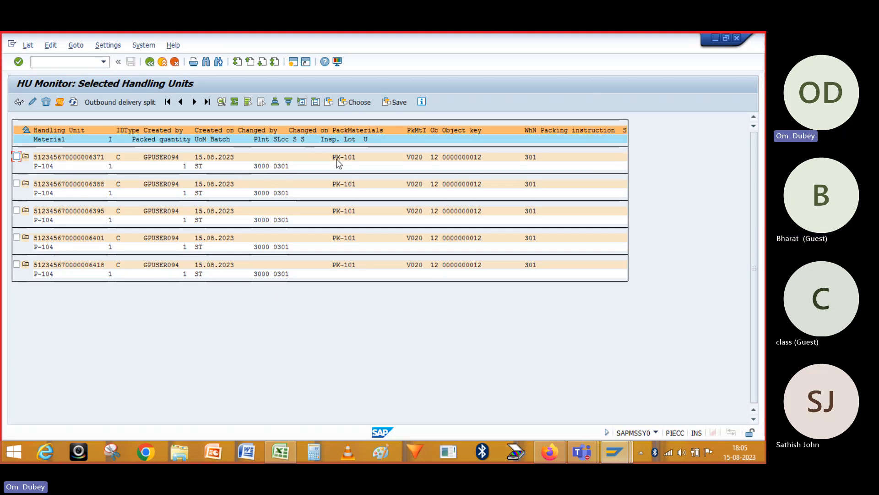
# - Select all five handling units and try to post them to target storage location 0302
pyautogui.click(17, 157)
pyautogui.click(16, 184)
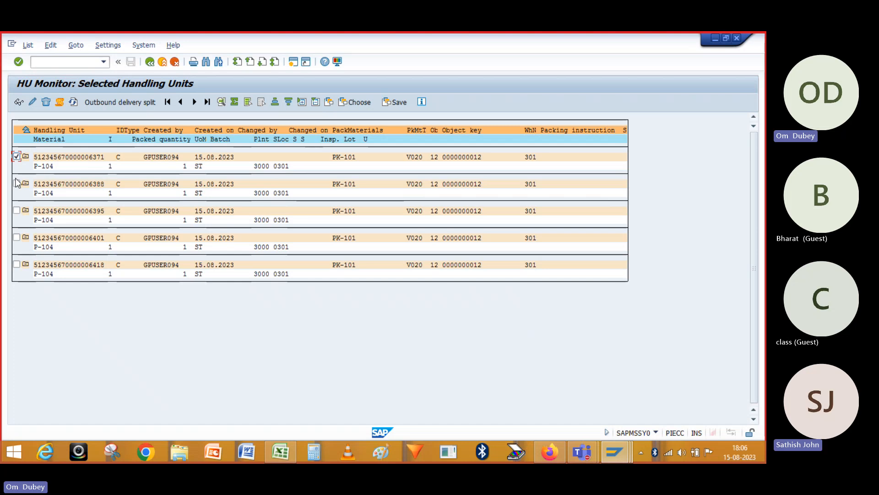
pyautogui.click(17, 210)
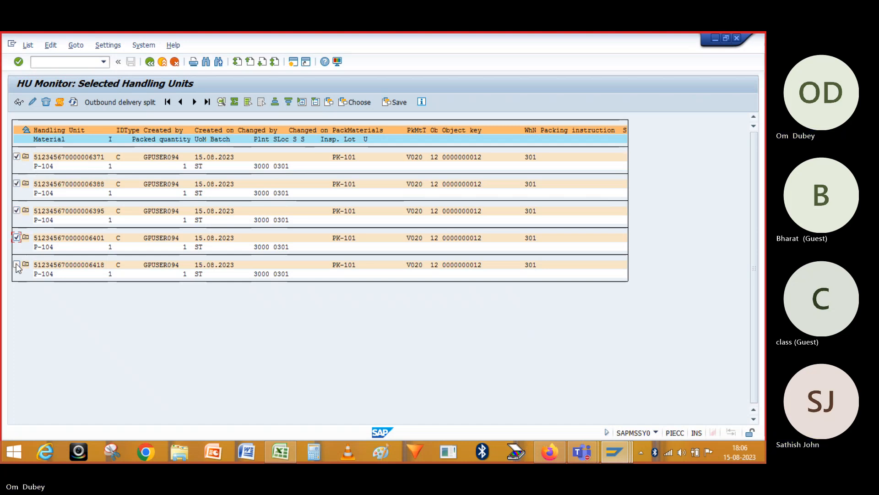
pyautogui.click(76, 44)
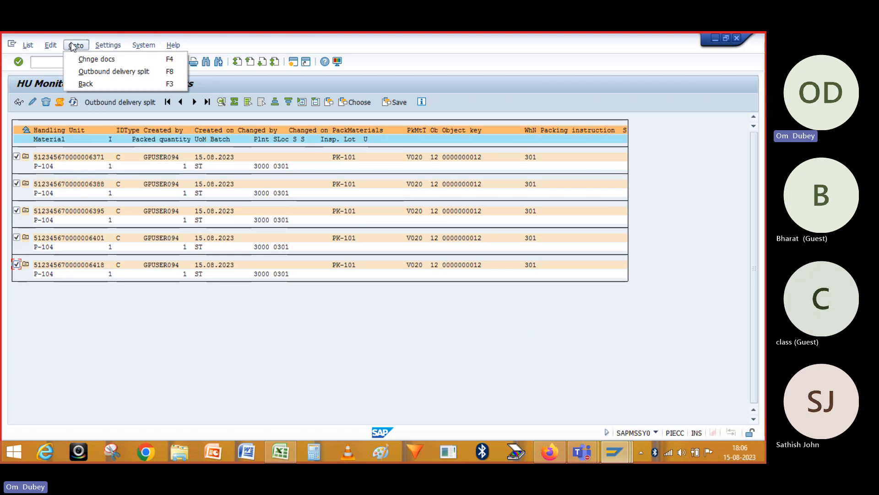
pyautogui.click(76, 45)
pyautogui.click(50, 45)
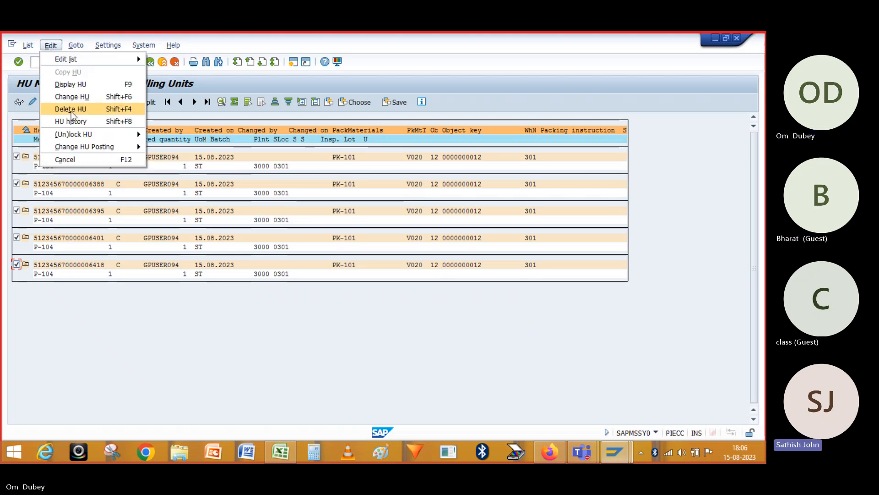
pyautogui.moveTo(74, 146)
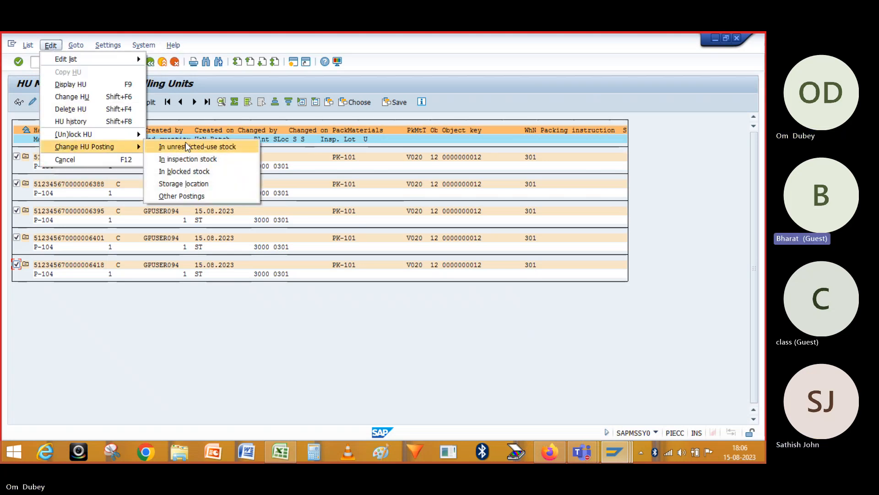
pyautogui.click(183, 183)
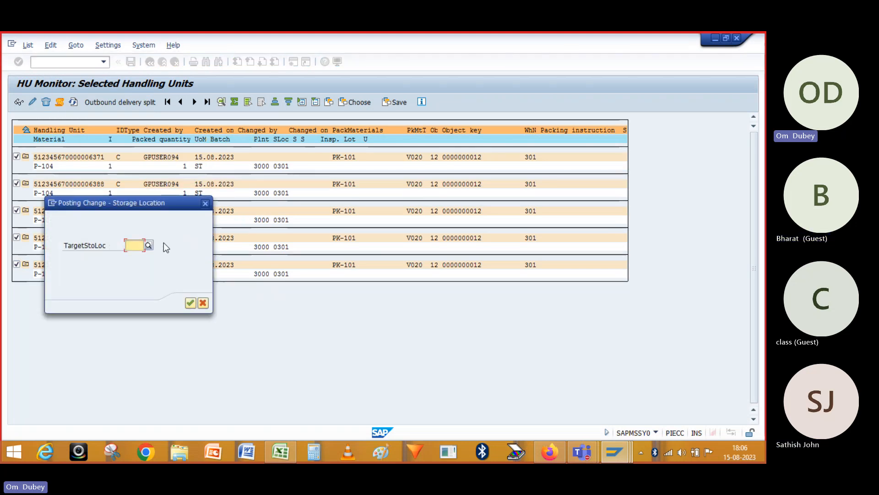
pyautogui.write('0302')
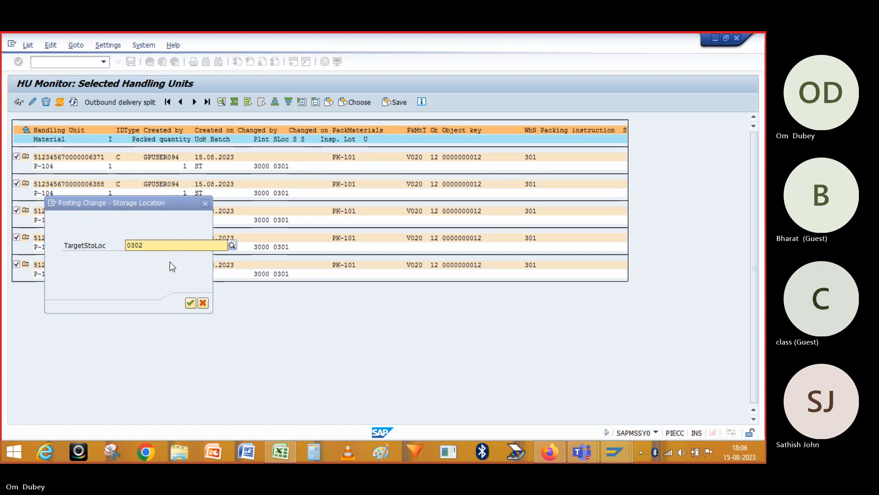
pyautogui.click(152, 268)
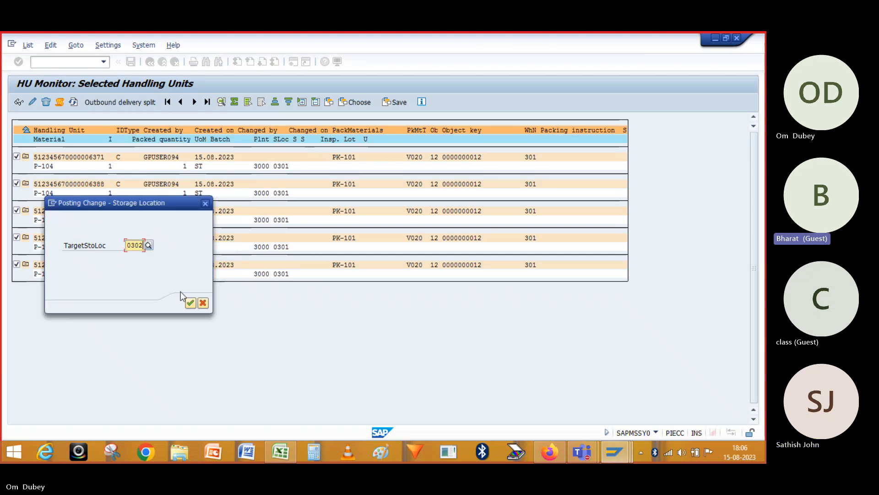
pyautogui.click(191, 303)
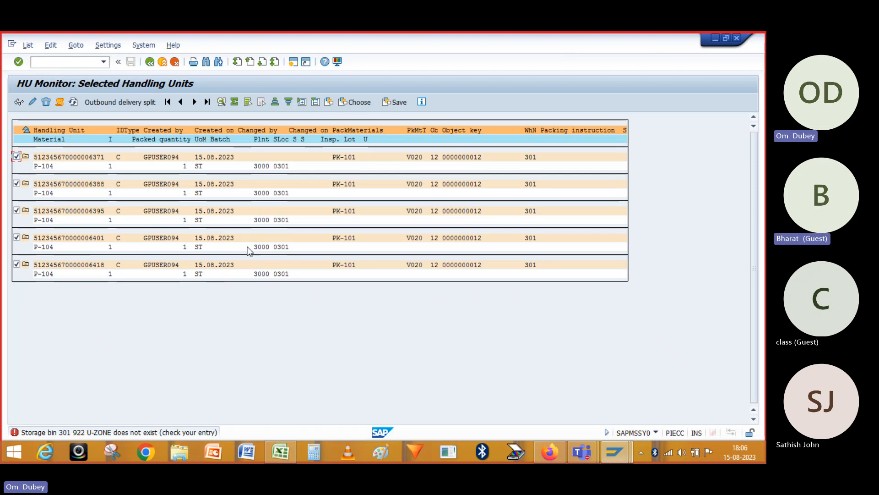
# - Switch to the open session for creating non-assigned handling units and start transaction LS01N there
pyautogui.click(294, 63)
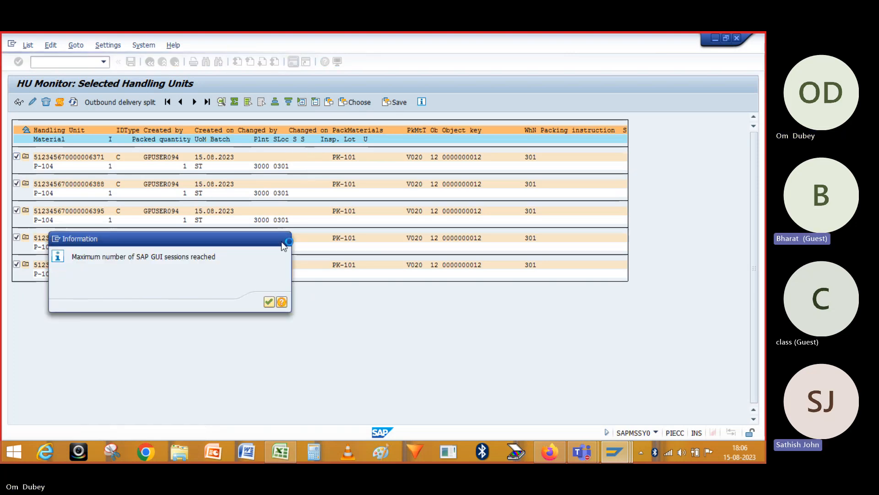
pyautogui.click(284, 239)
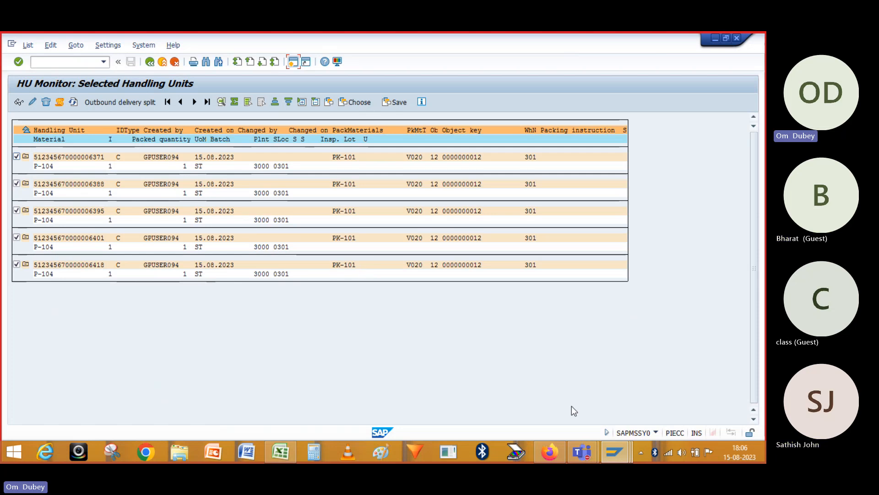
pyautogui.moveTo(615, 452)
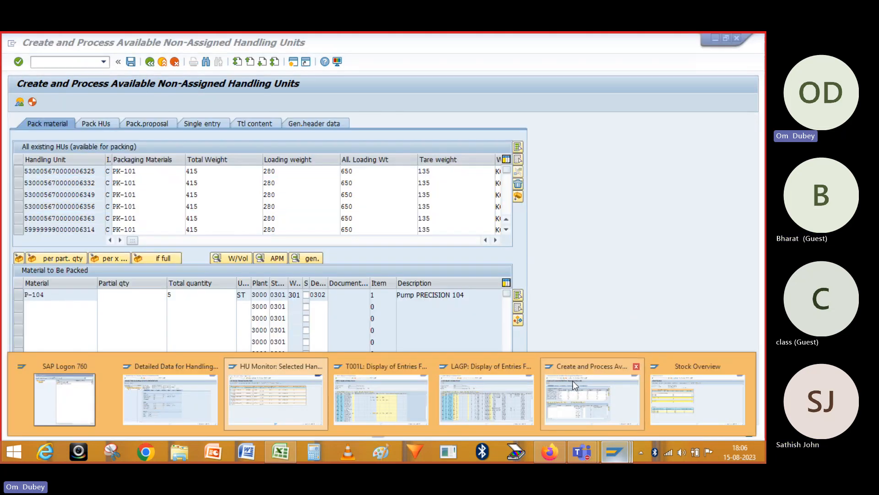
pyautogui.click(572, 381)
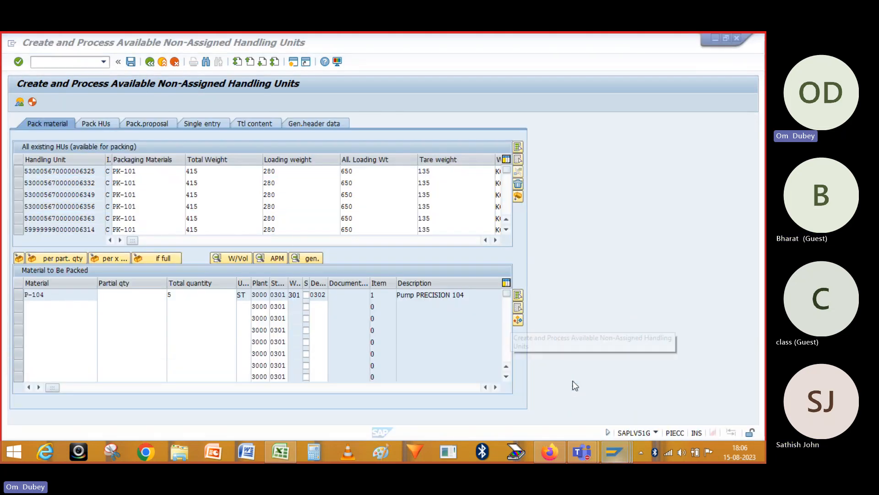
pyautogui.click(63, 63)
pyautogui.write('/n')
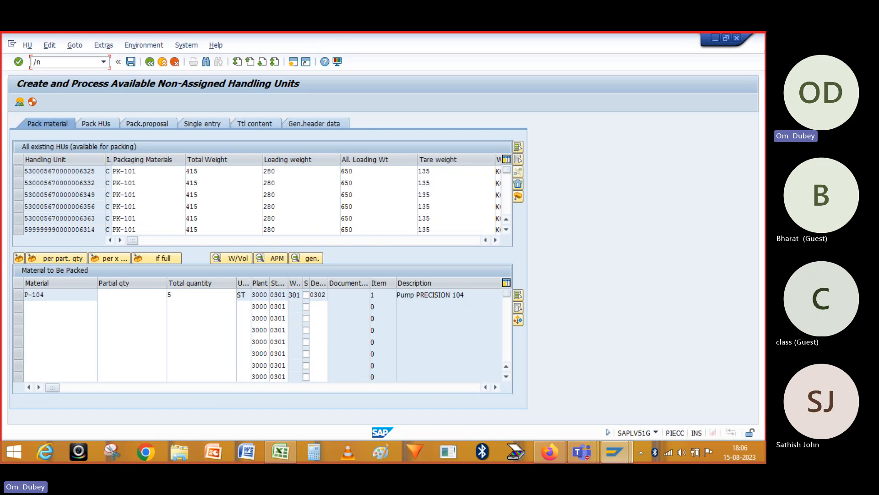
pyautogui.write('ls')
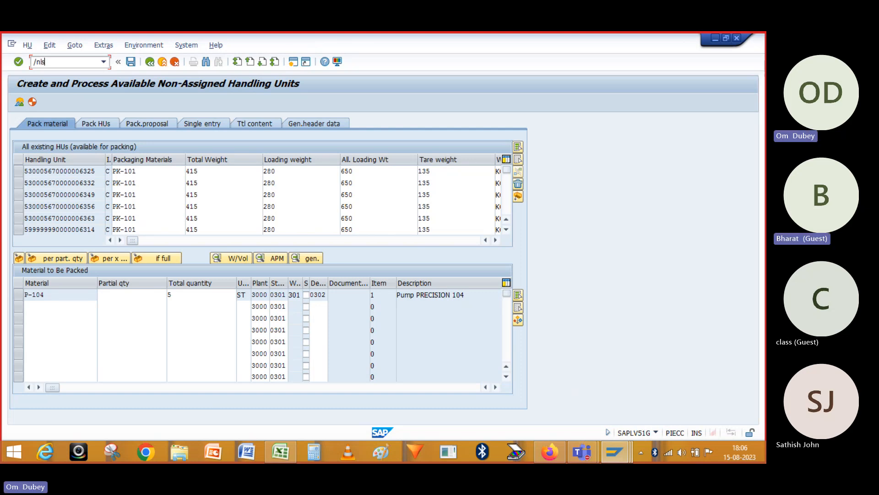
pyautogui.write('01n')
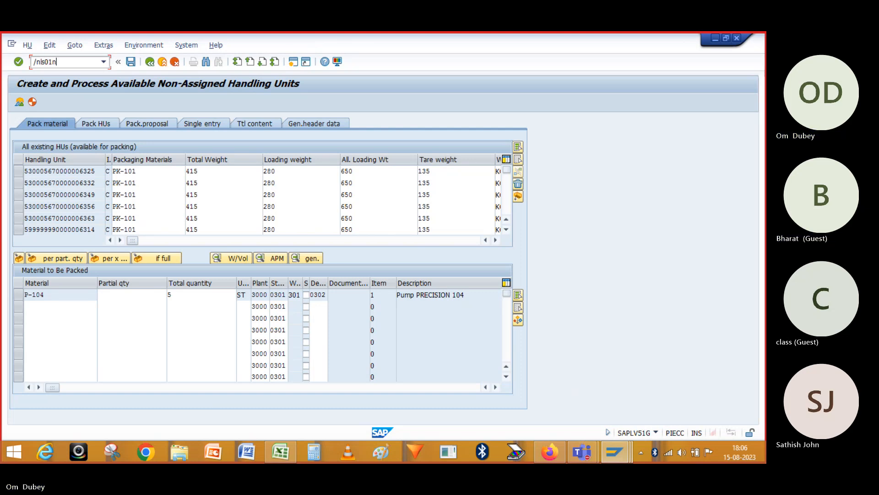
pyautogui.press('Return')
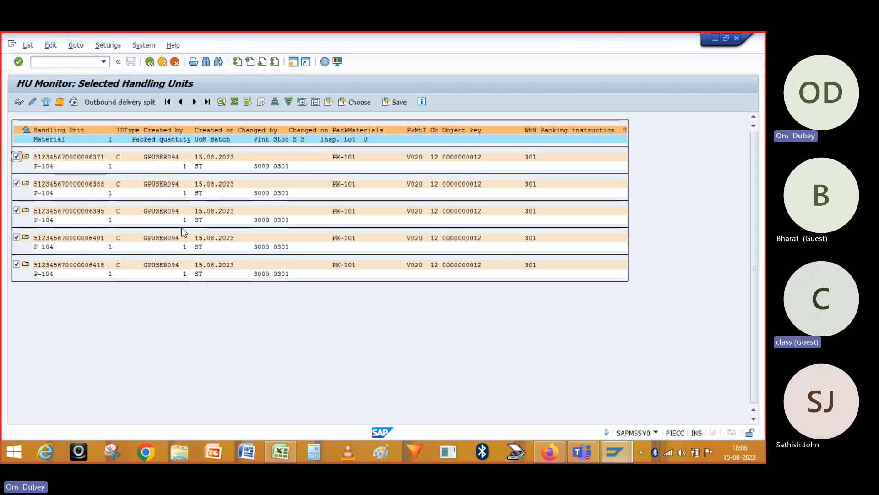
pyautogui.hotkey('alt', 'Tab')
pyautogui.hotkey('alt', 'Tab')
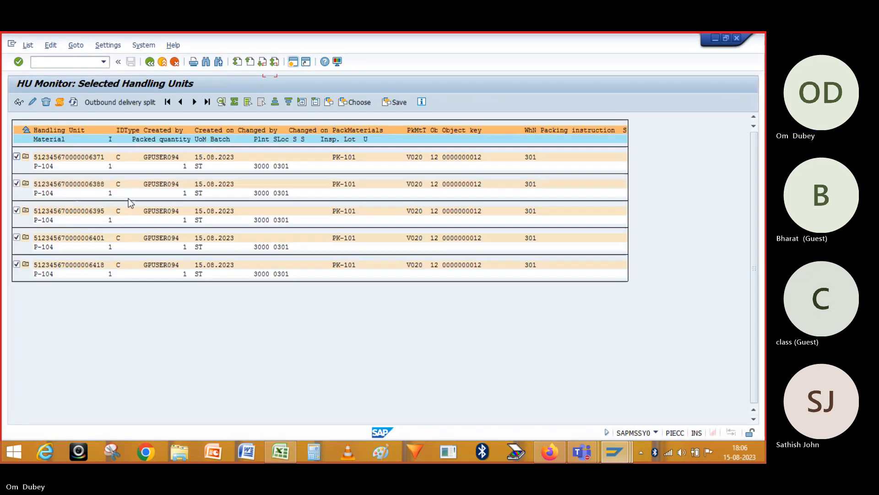
pyautogui.click(75, 45)
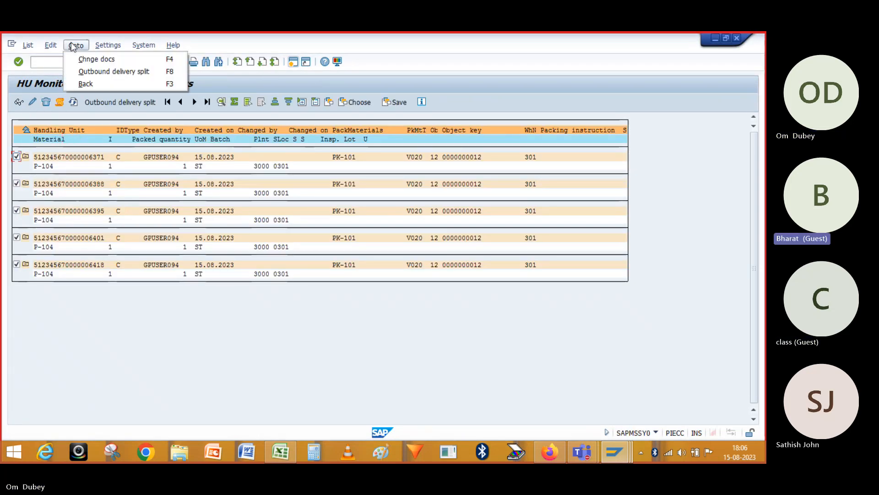
pyautogui.click(50, 45)
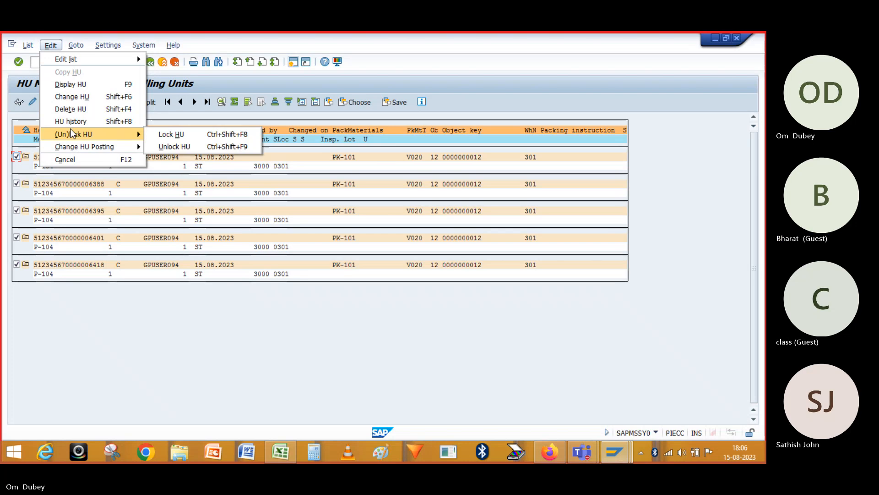
# - Switch to the storage bin creation session, start transaction LX20, and create the missing interim storage bins for warehouse 301
pyautogui.hotkey('alt', 'Tab')
pyautogui.click(76, 63)
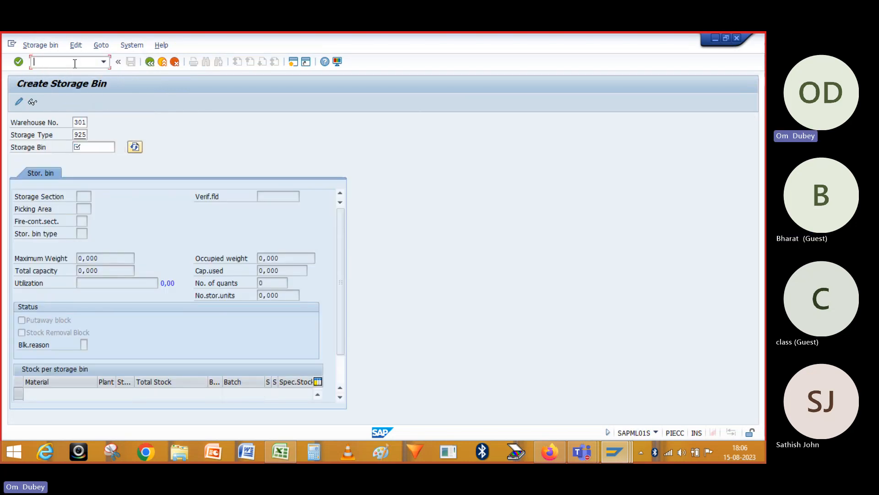
pyautogui.write('/nlx')
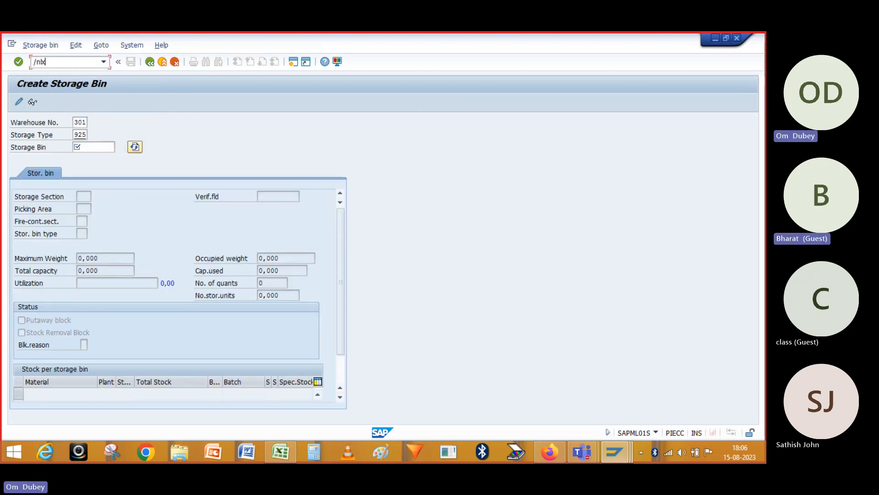
pyautogui.write('20')
pyautogui.press('Return')
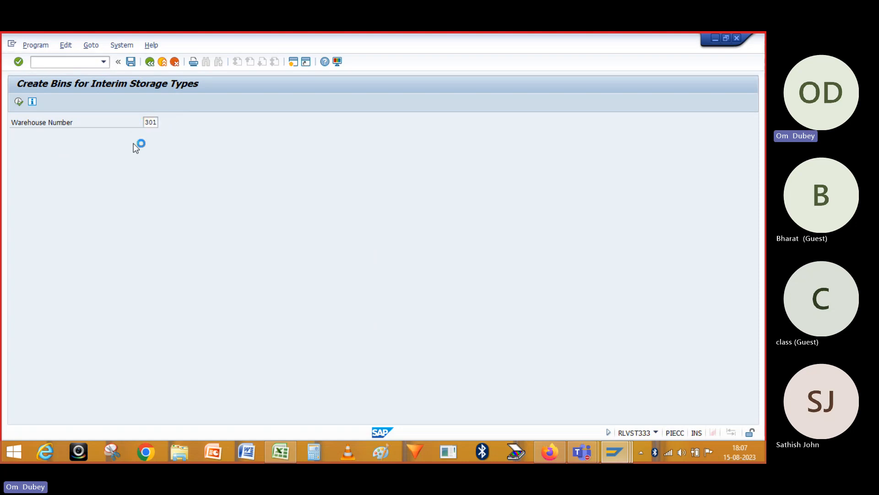
pyautogui.click(17, 103)
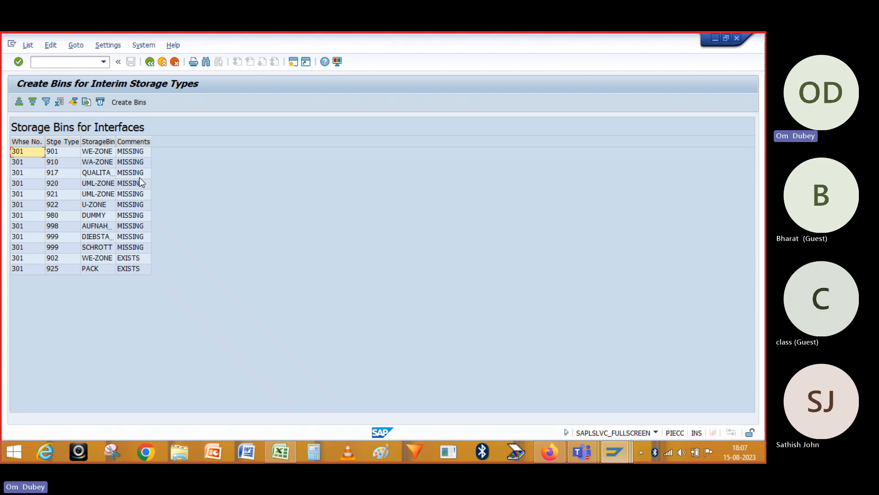
pyautogui.doubleClick(116, 142)
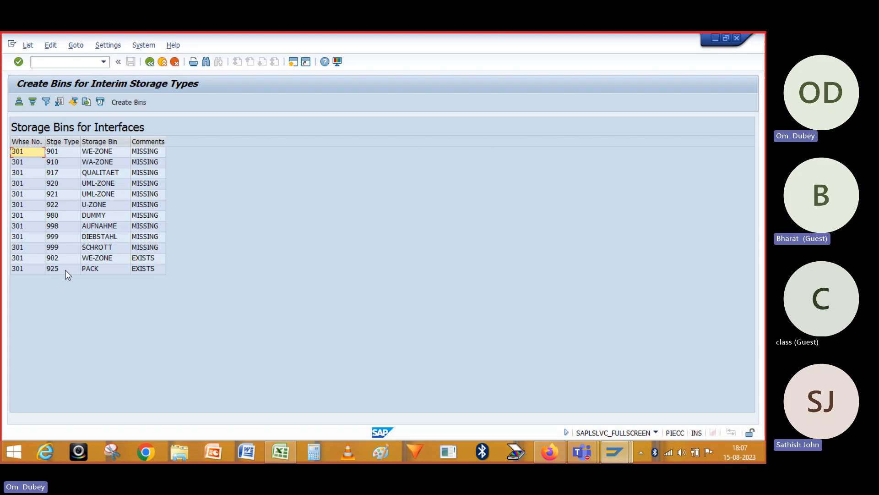
pyautogui.click(128, 102)
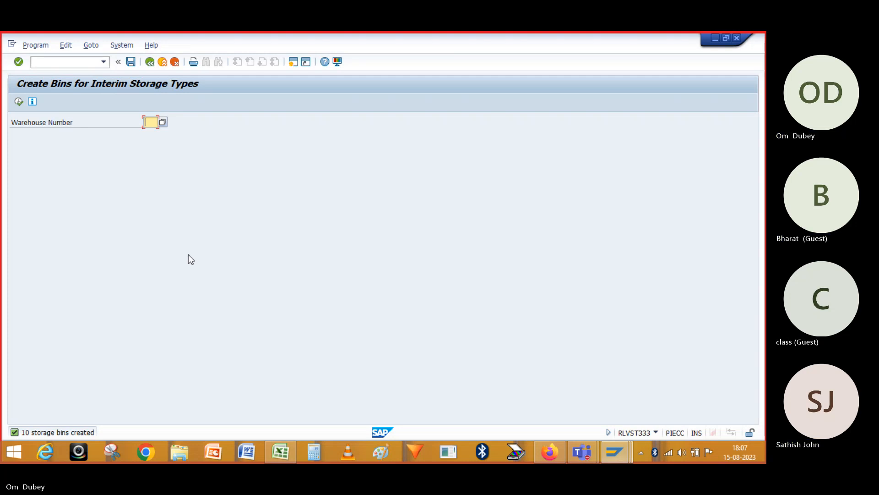
# - Return to the HU Monitor and post the five selected handling units to target storage location 0302
pyautogui.hotkey('alt', 'Tab')
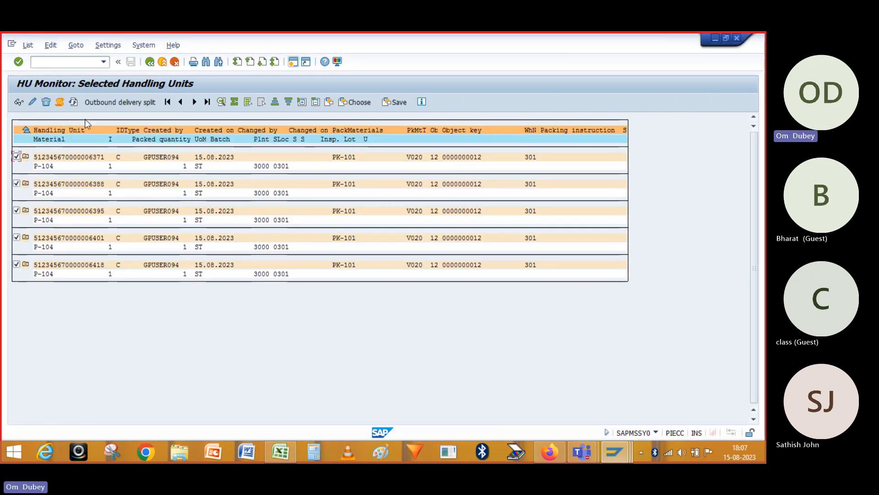
pyautogui.click(75, 46)
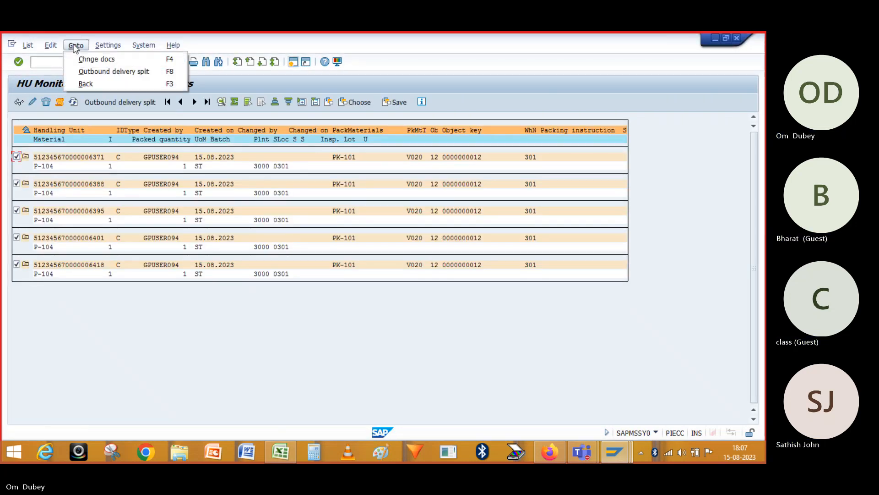
pyautogui.moveTo(35, 47)
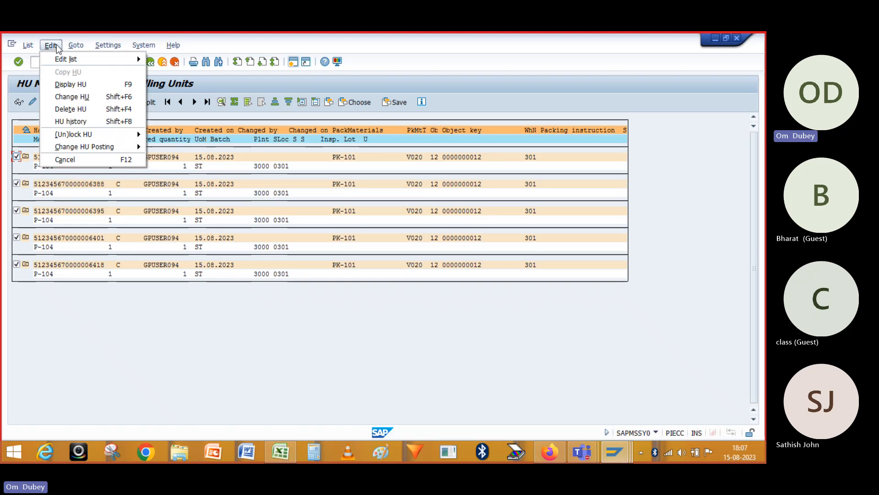
pyautogui.moveTo(80, 151)
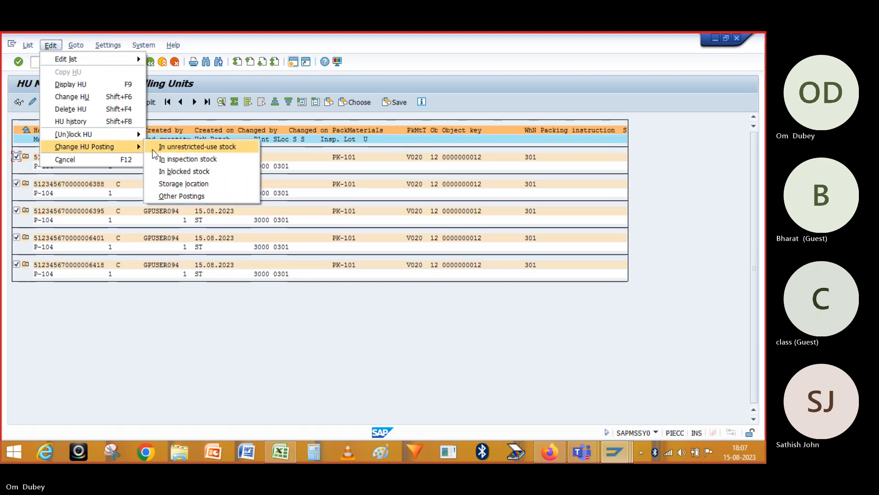
pyautogui.click(180, 183)
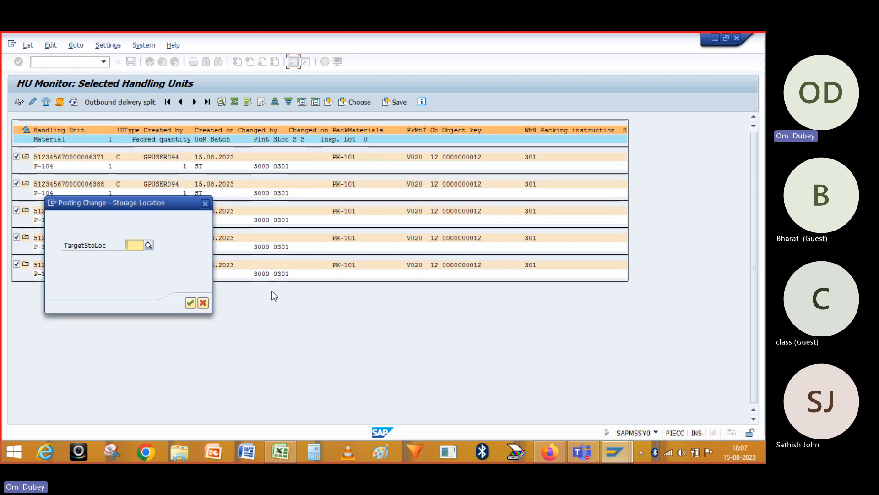
pyautogui.write('030')
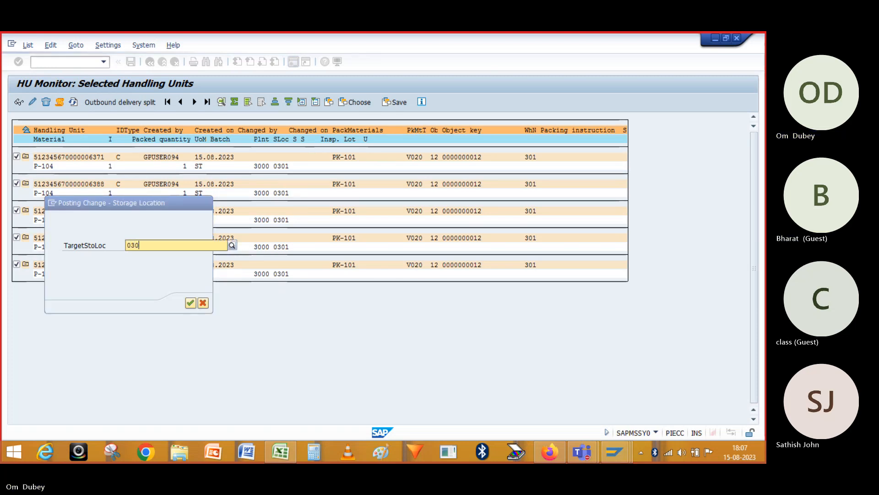
pyautogui.write('2')
pyautogui.press('Return')
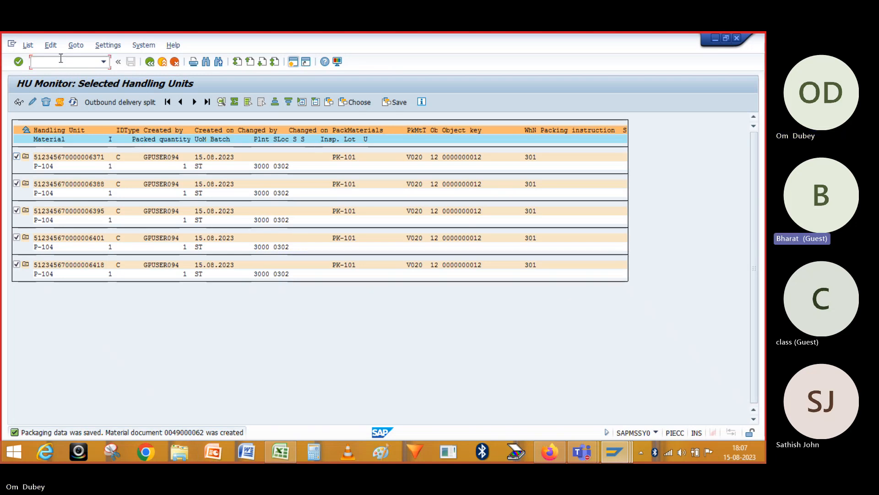
# - Start transaction MIGO and display the material document of the handling units' storage location posting
pyautogui.write('/nm')
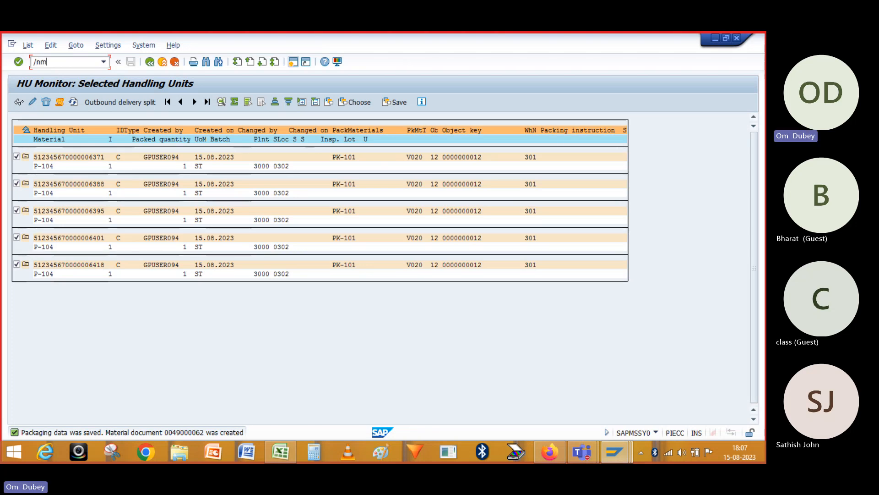
pyautogui.write('igpo')
pyautogui.press('BackSpace')
pyautogui.press('BackSpace')
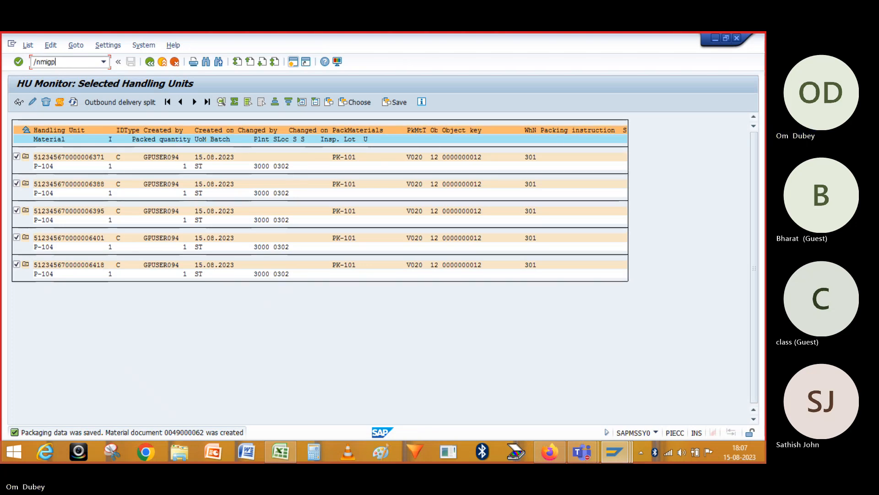
pyautogui.write('0')
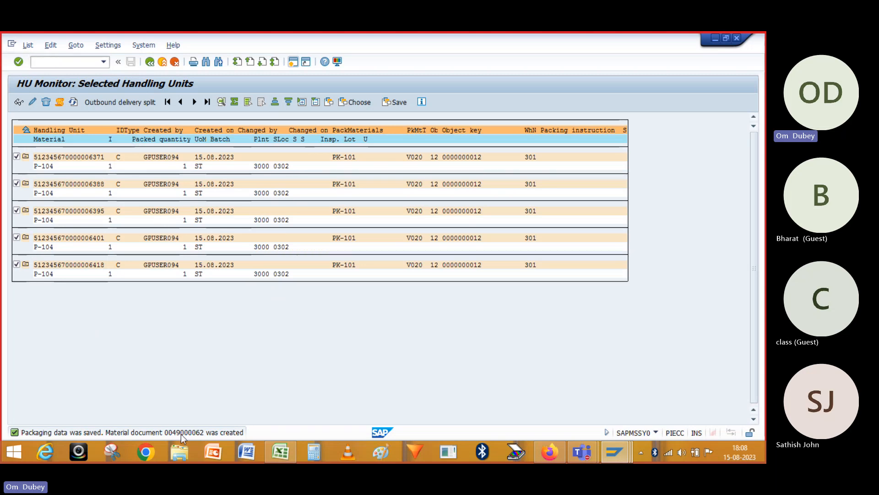
pyautogui.press('Return')
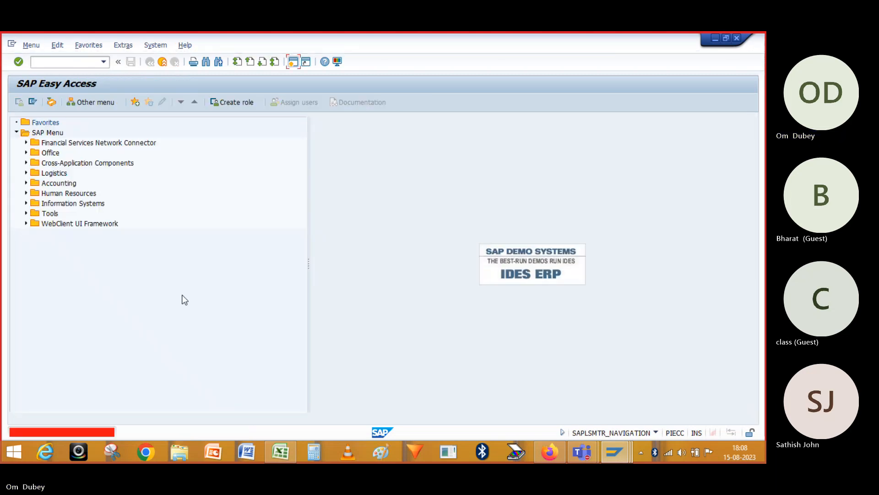
pyautogui.write('mig0')
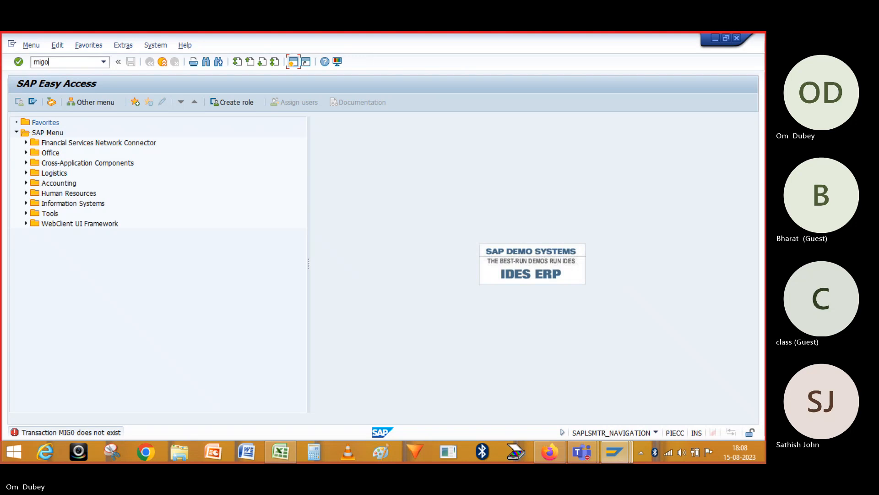
pyautogui.press('Return')
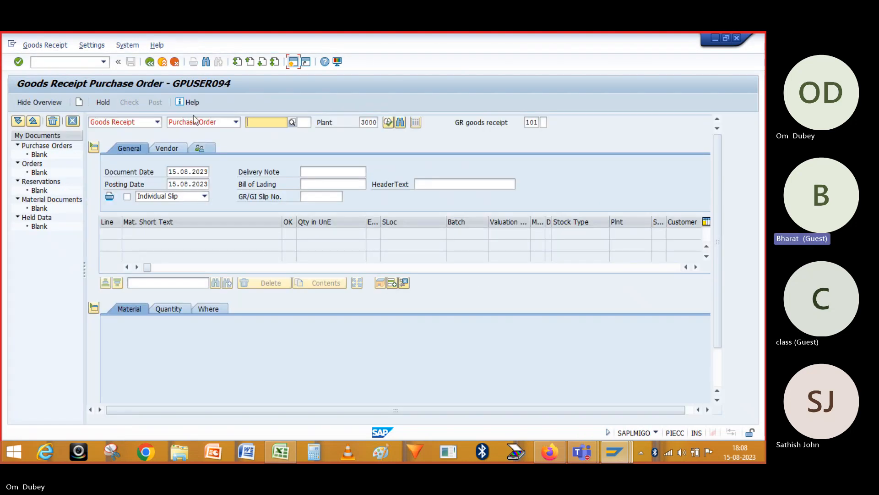
pyautogui.click(157, 122)
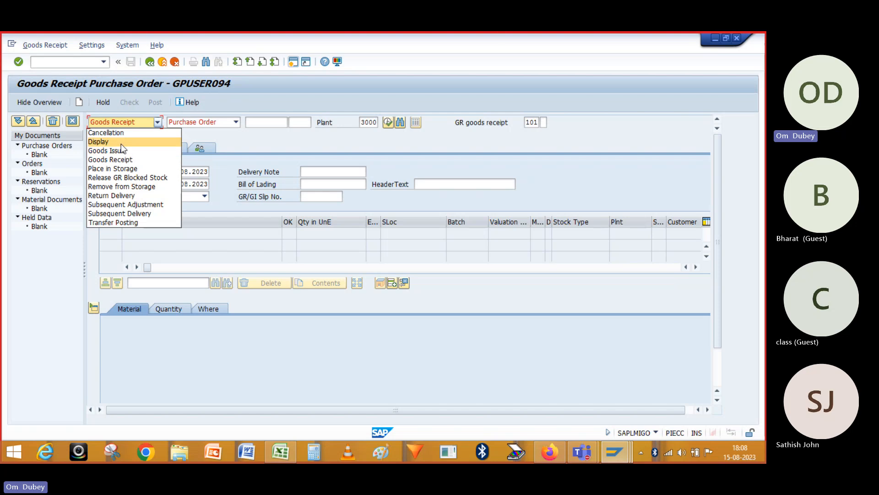
pyautogui.click(121, 143)
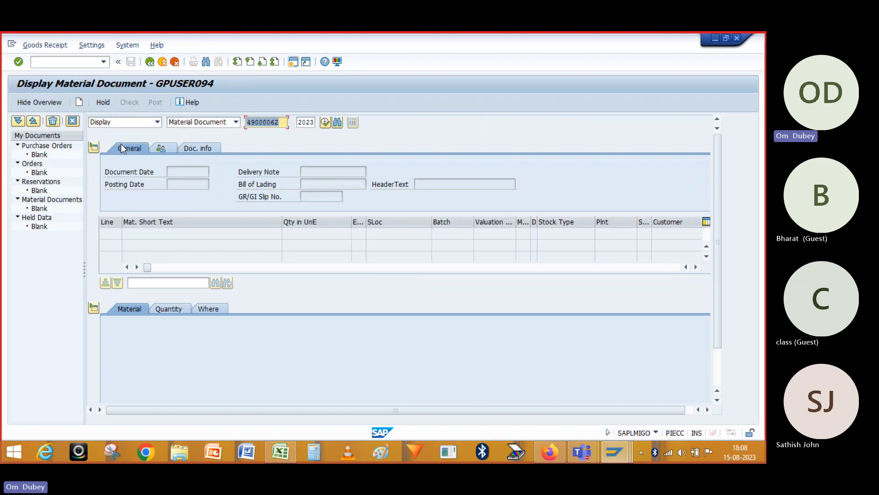
pyautogui.press('Return')
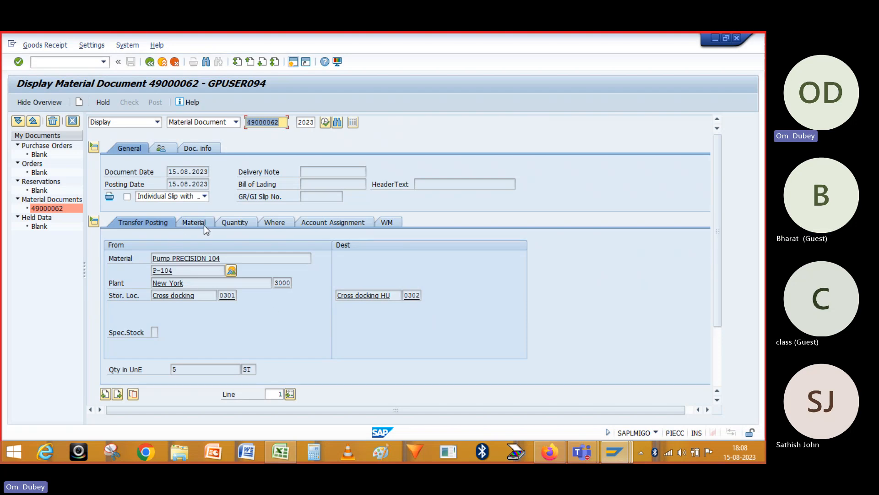
# - Check the source and destination storage locations of the transfer posting and its WM storage type and bin
pyautogui.click(227, 295)
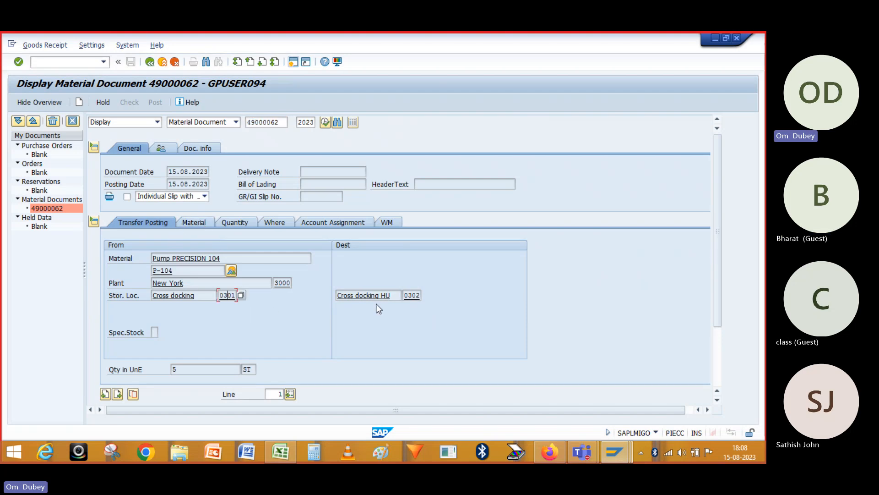
pyautogui.click(413, 295)
pyautogui.click(387, 223)
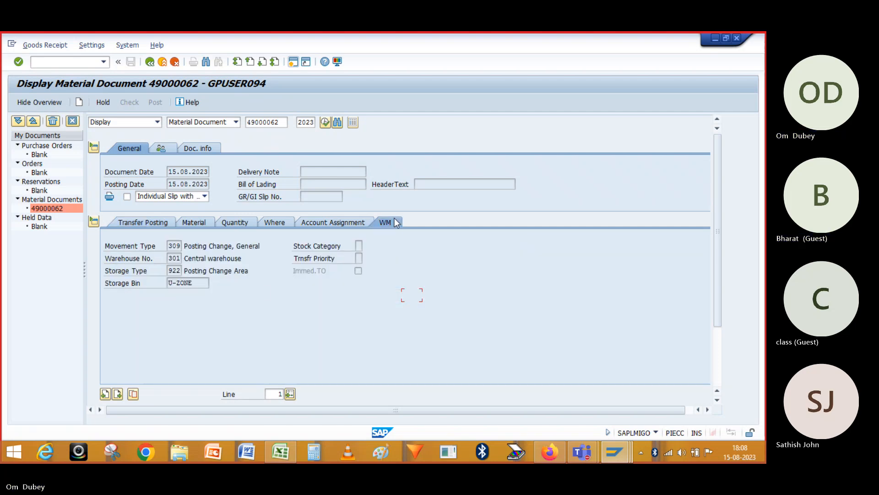
pyautogui.click(183, 269)
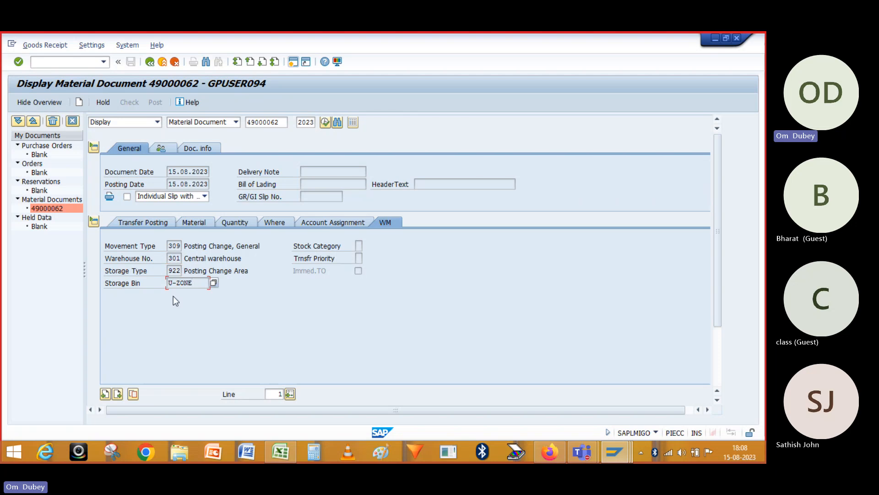
# - Start transaction LX02 and list the WM stock for storage type 922 in warehouse 301
pyautogui.click(87, 66)
pyautogui.write('/nl')
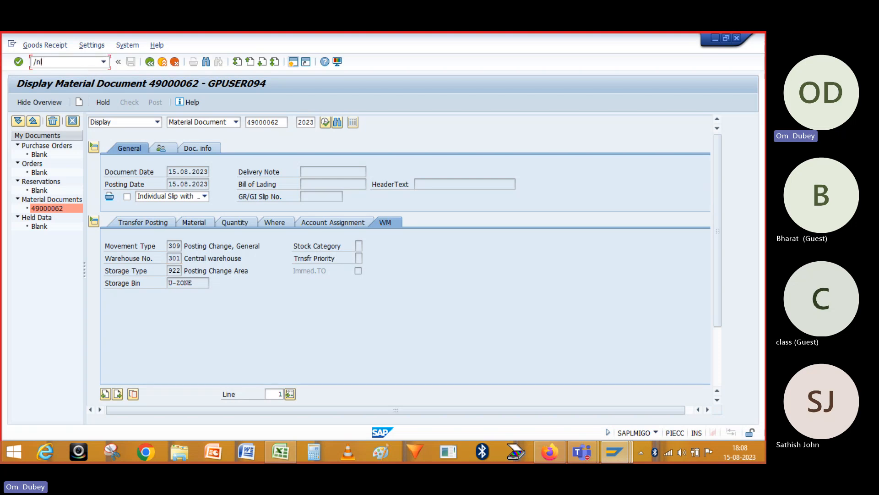
pyautogui.write('x02')
pyautogui.press('Return')
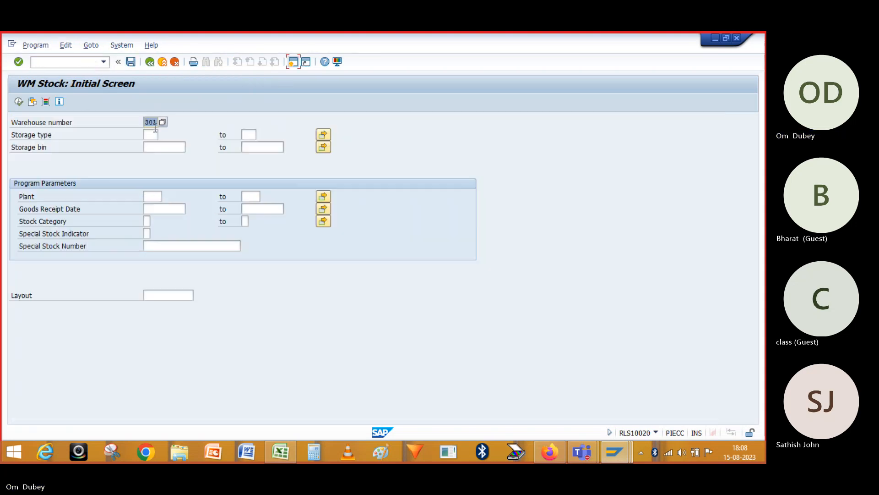
pyautogui.click(152, 132)
pyautogui.write('922')
pyautogui.click(21, 104)
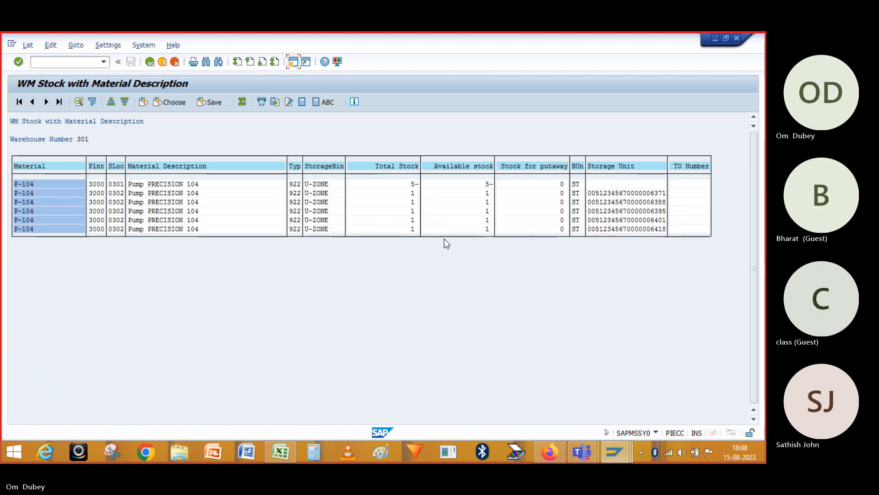
# - Display the details of the first storage unit in the stock list, view its HU stock, and return to the storage unit details
pyautogui.click(611, 194)
pyautogui.doubleClick(612, 196)
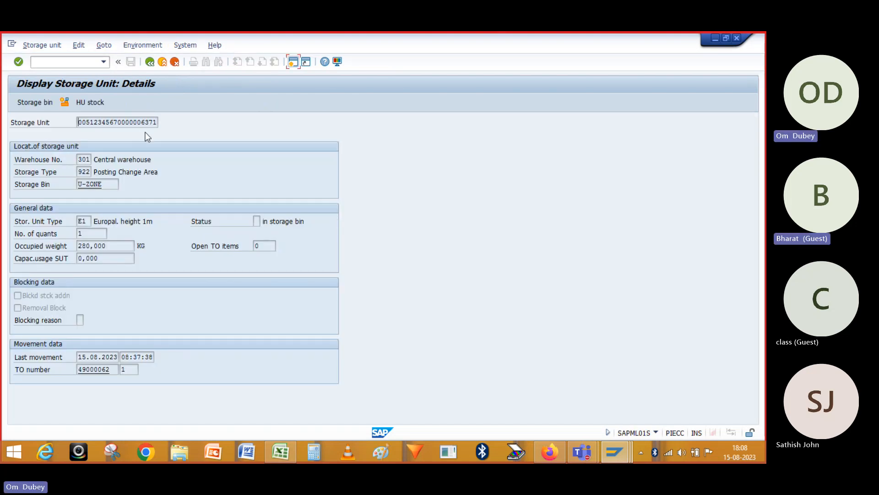
pyautogui.click(87, 104)
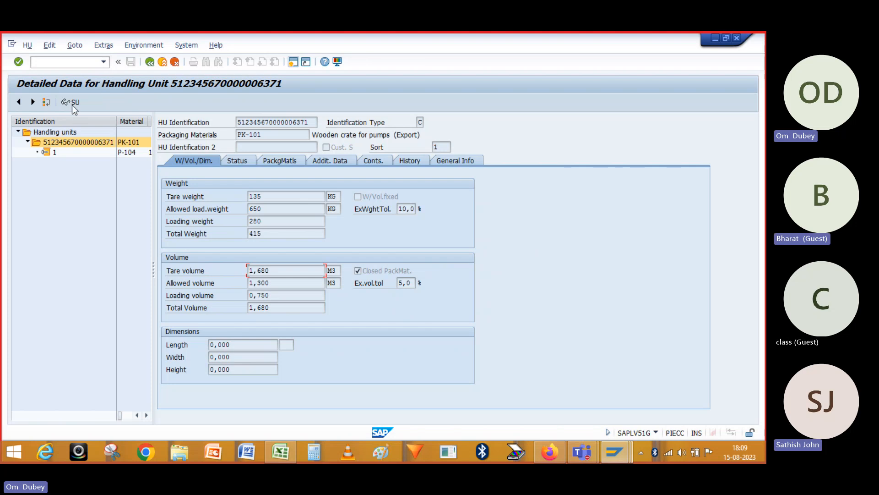
pyautogui.click(71, 102)
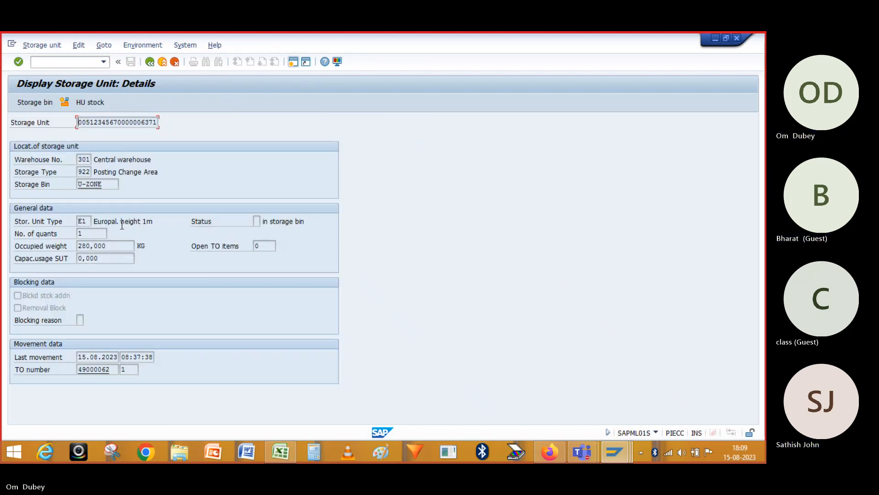
pyautogui.click(115, 317)
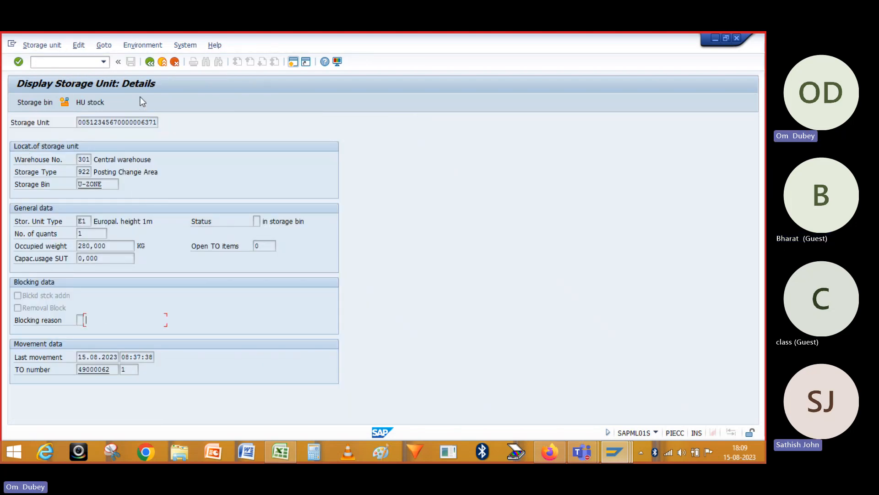
# - Leave the storage unit and handling unit displays and return to the WM stock list for warehouse 301
pyautogui.click(150, 63)
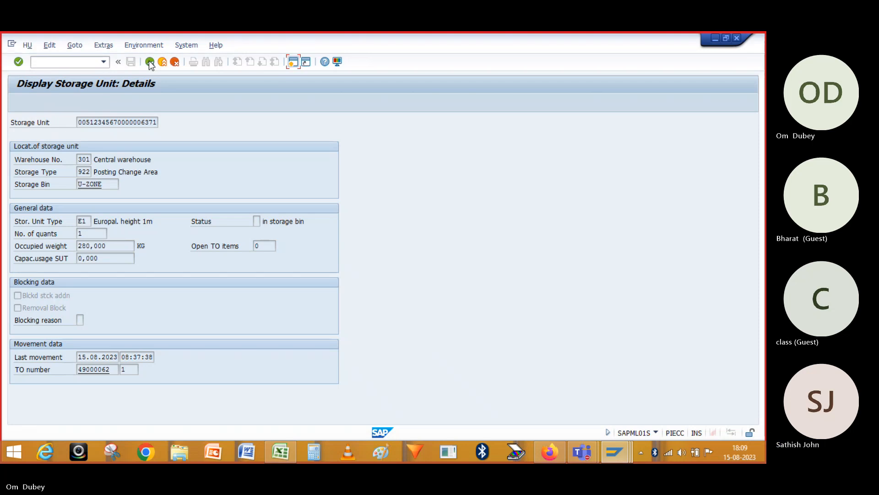
pyautogui.click(149, 62)
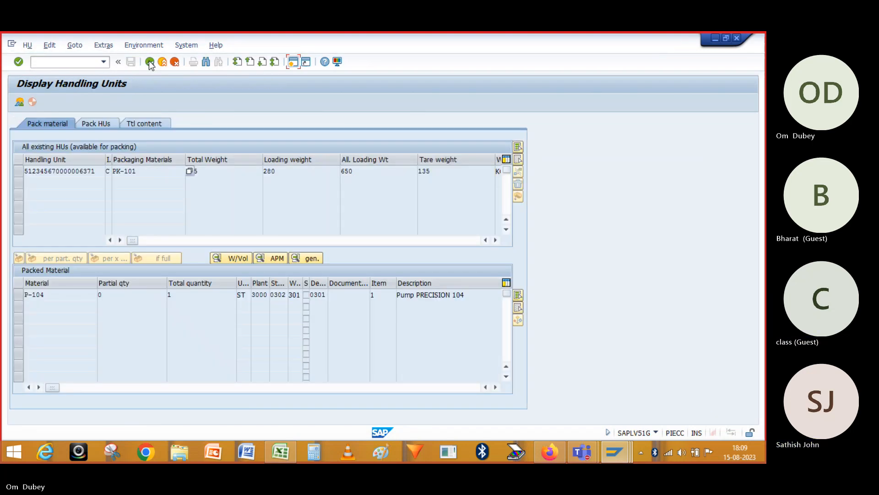
pyautogui.click(150, 62)
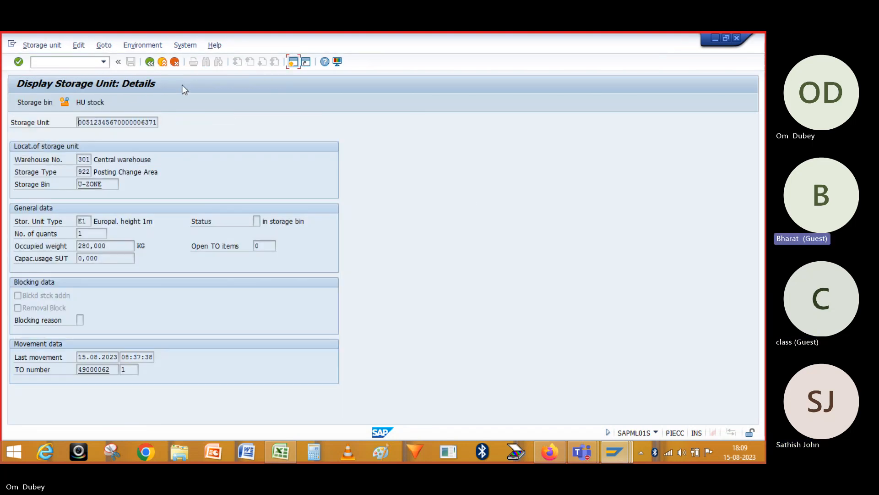
pyautogui.press('F3')
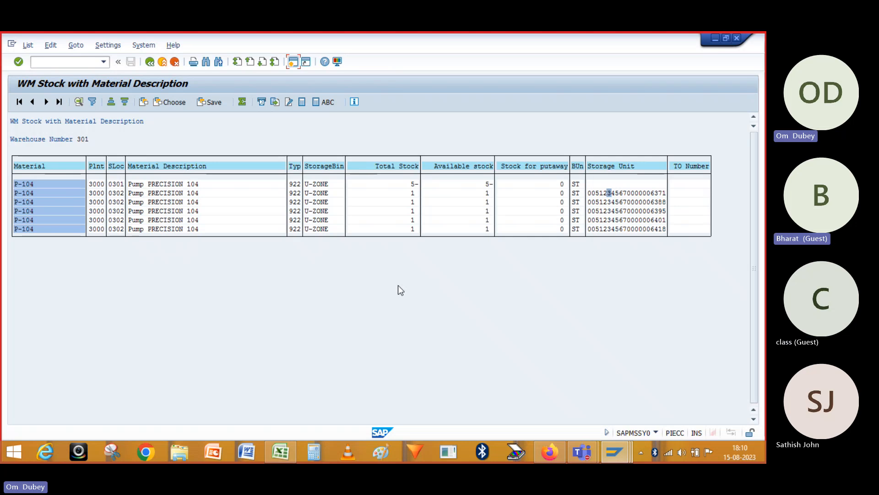
# - Calculate the sum of the Total Stock column in the WM stock list
pyautogui.click(113, 186)
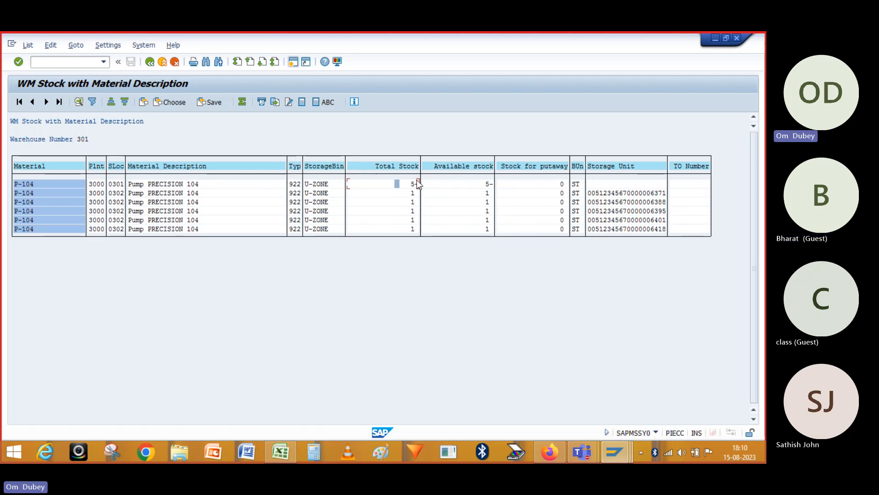
pyautogui.click(394, 166)
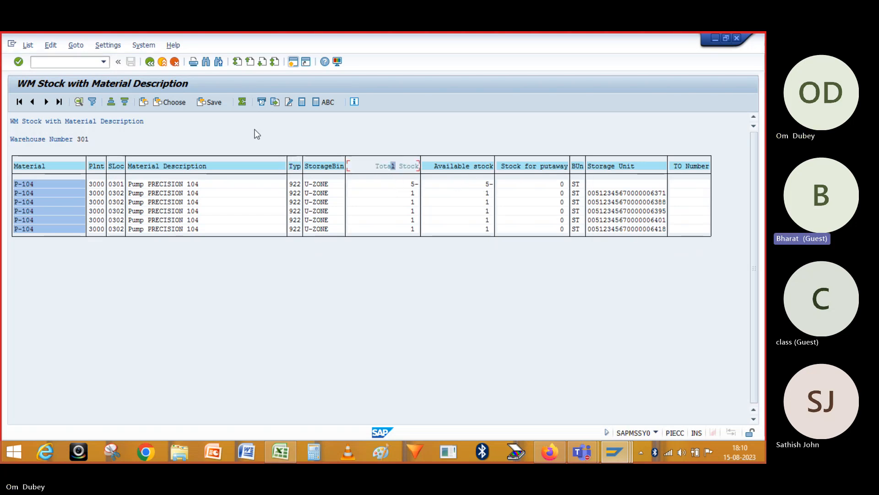
pyautogui.click(242, 102)
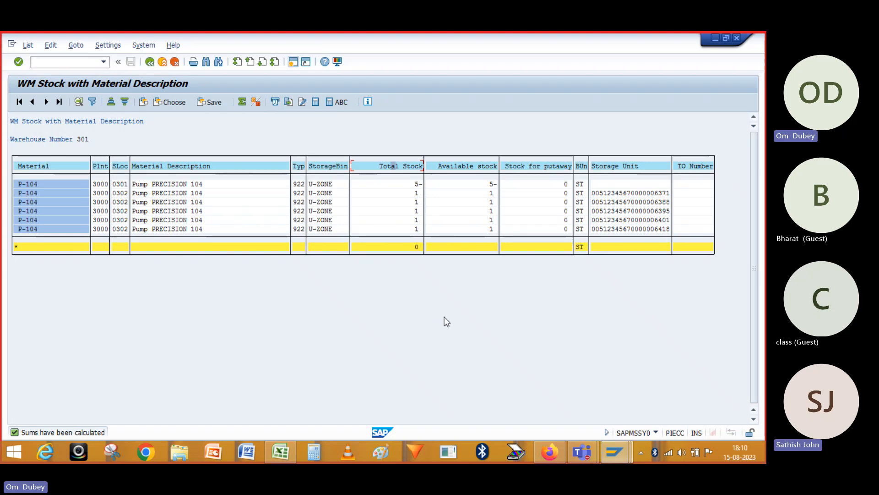
# - Switch to the WM meeting in Microsoft Teams, close the participants list, and stop the meeting recording
pyautogui.moveTo(585, 448)
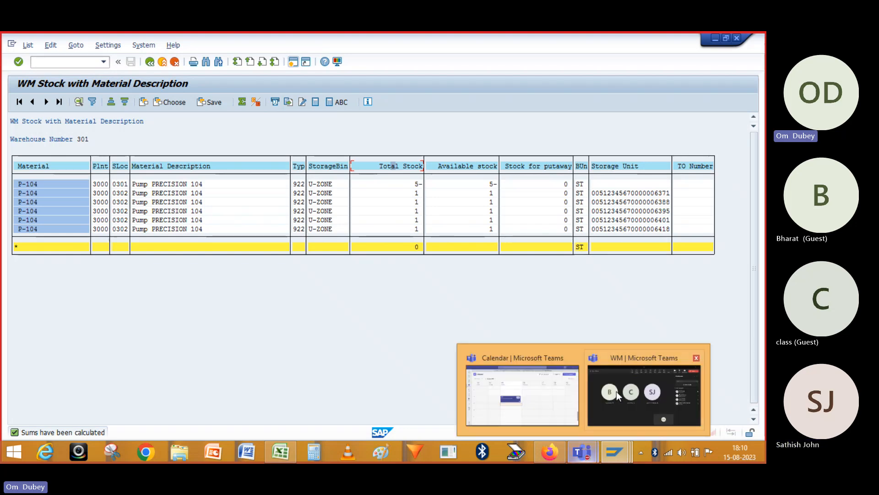
pyautogui.click(617, 389)
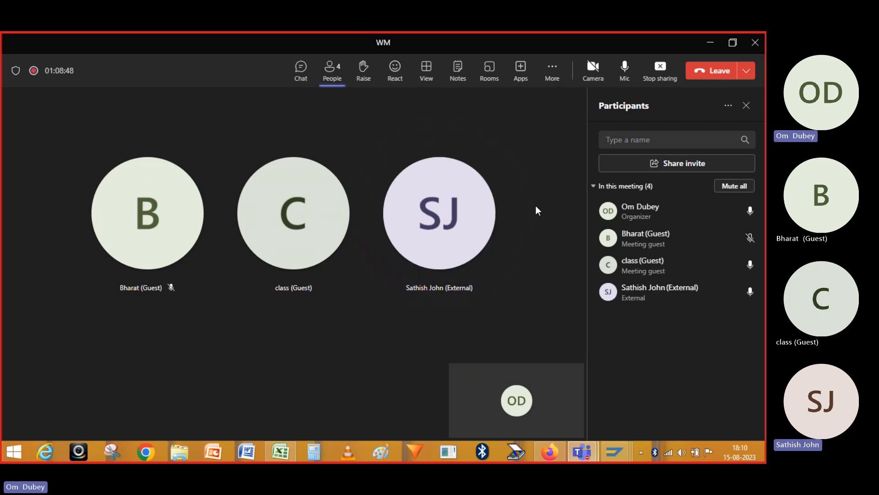
pyautogui.click(747, 106)
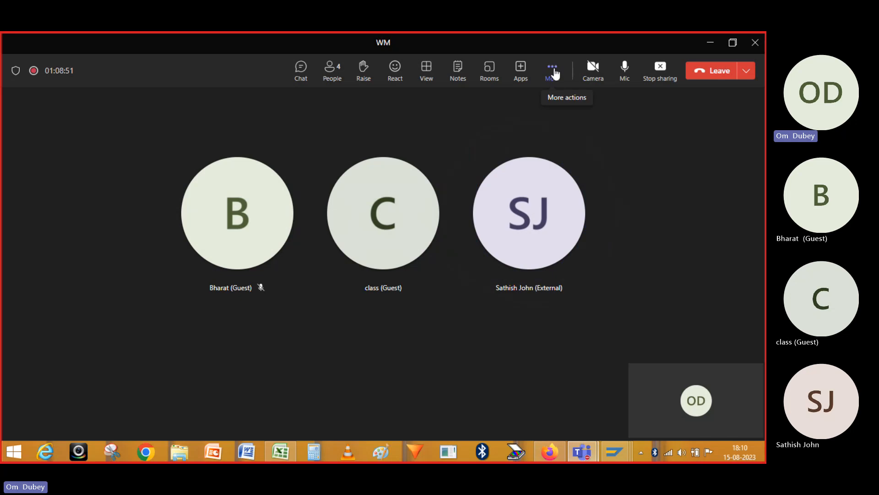
pyautogui.click(553, 71)
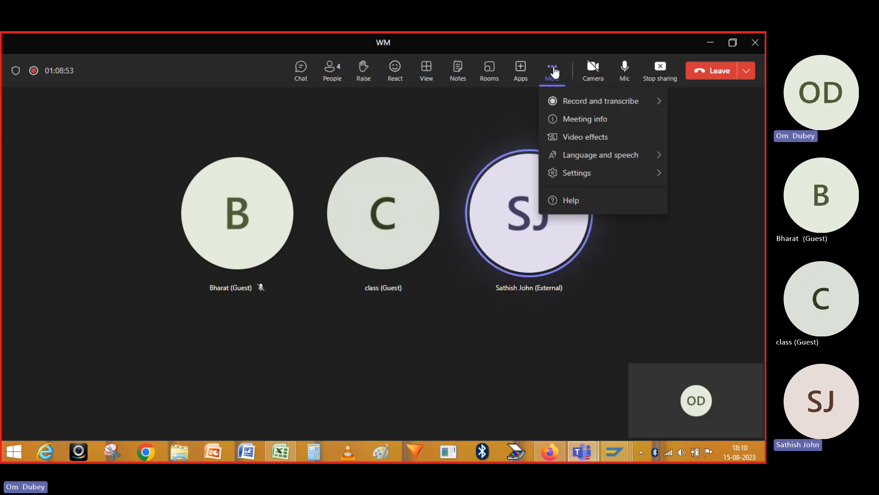
pyautogui.click(572, 109)
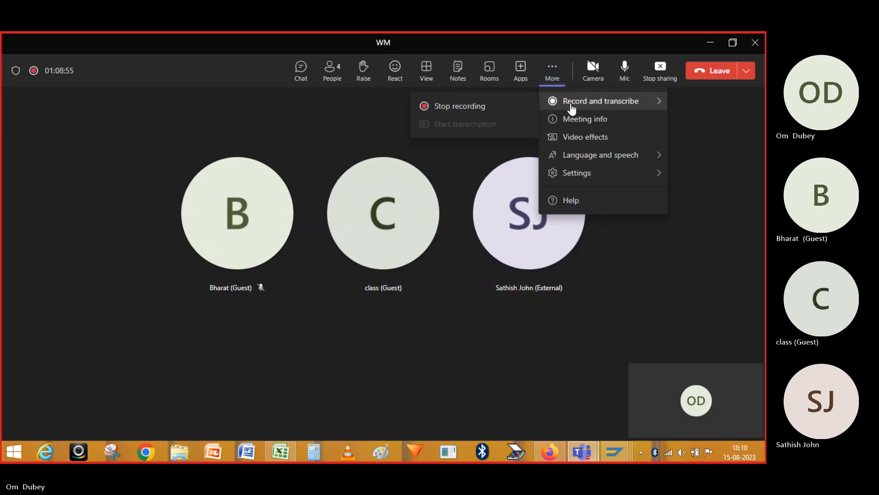
pyautogui.click(447, 110)
pyautogui.click(451, 245)
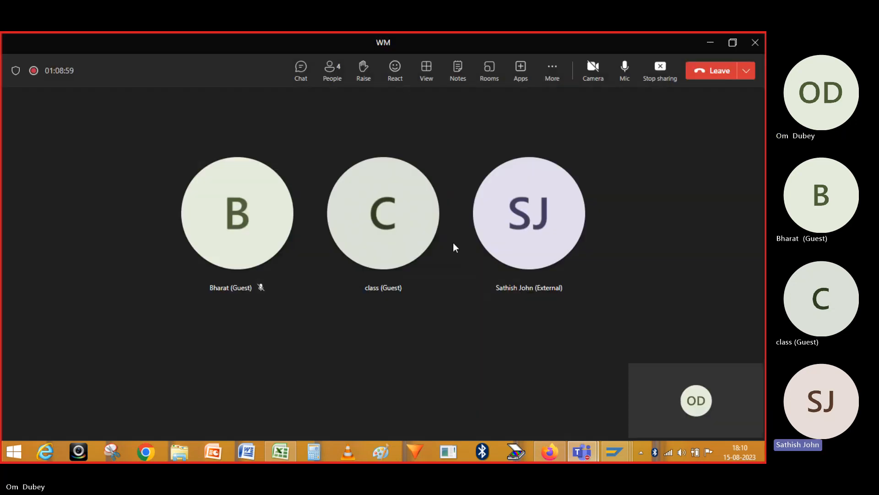